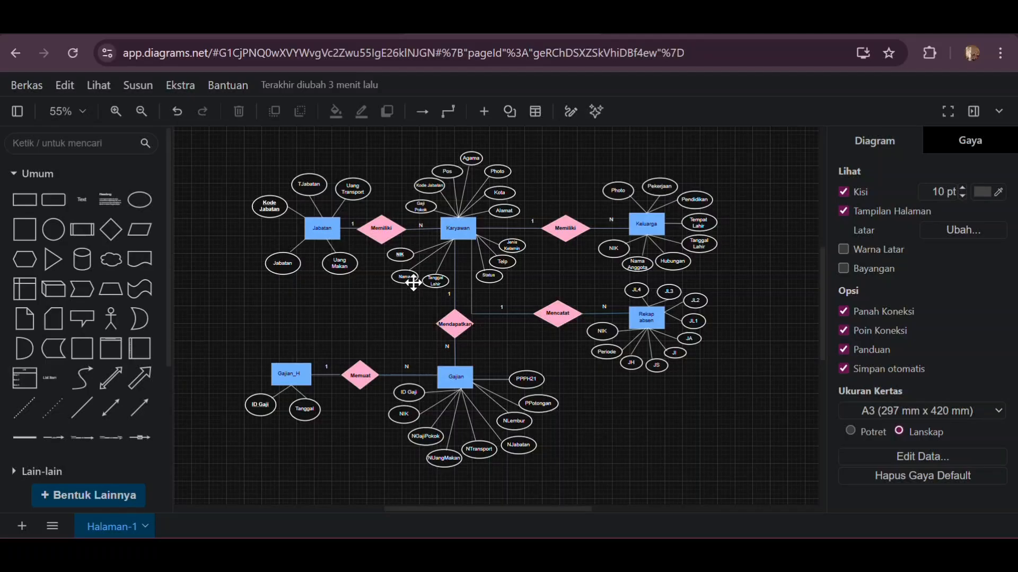
- Examine the Jabatan entity, its Kode Jabatan key and the Memiliki relationship to Karyawan in the ER diagram
{"action": "scroll", "coordinate": [348, 236], "scroll_direction": "up", "scroll_amount": 2}
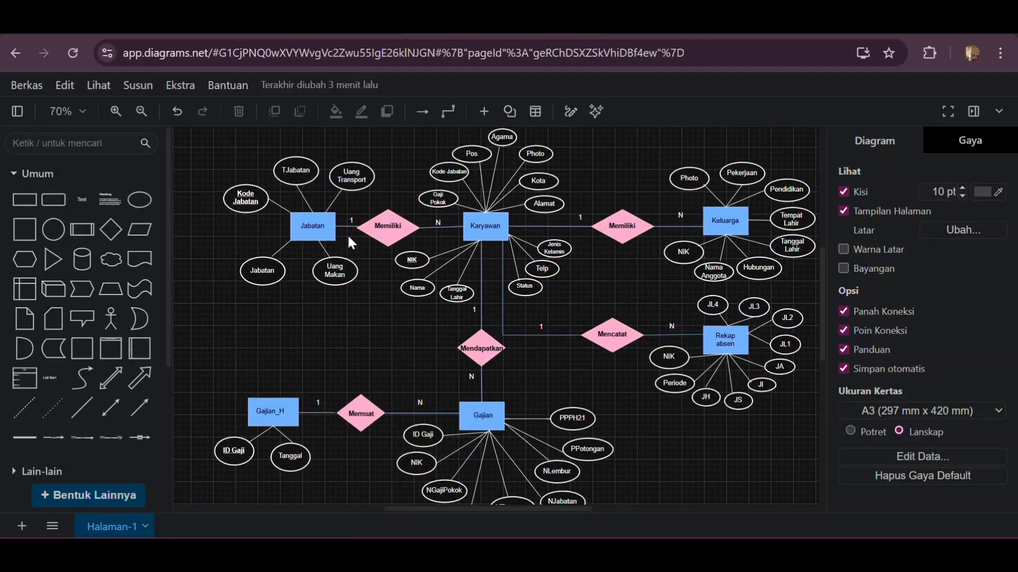
{"action": "left_click", "coordinate": [486, 238]}
{"action": "left_click", "coordinate": [599, 238]}
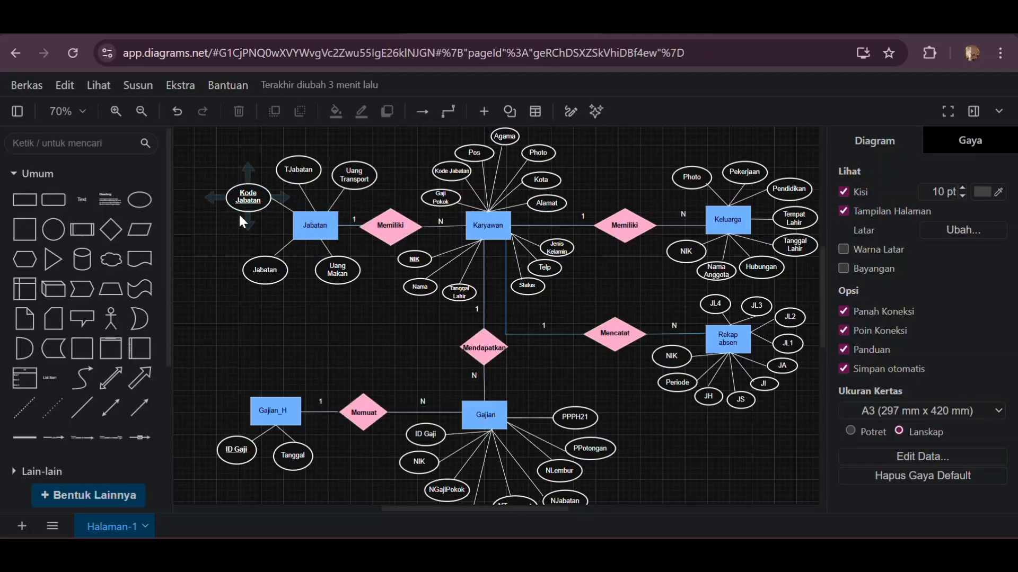
{"action": "scroll", "coordinate": [238, 212], "scroll_direction": "up", "scroll_amount": 3}
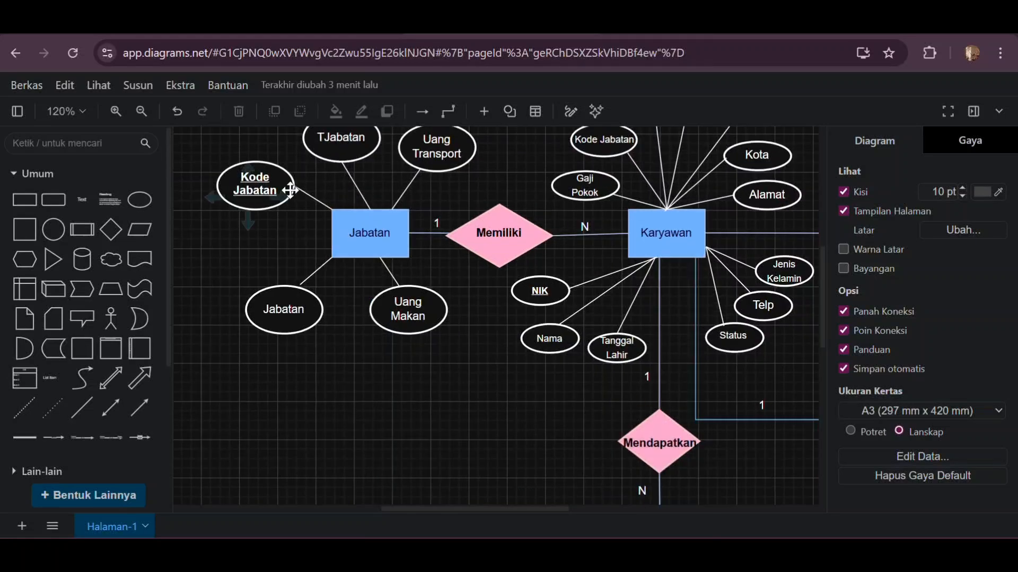
{"action": "scroll", "coordinate": [290, 190], "scroll_direction": "up", "scroll_amount": 3}
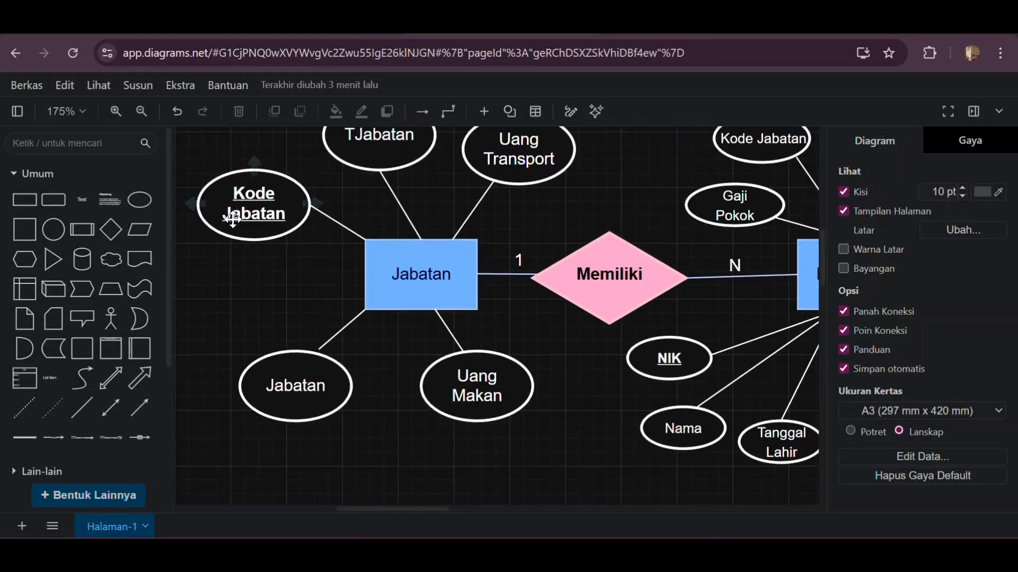
{"action": "scroll", "coordinate": [404, 227], "scroll_direction": "down", "scroll_amount": 3}
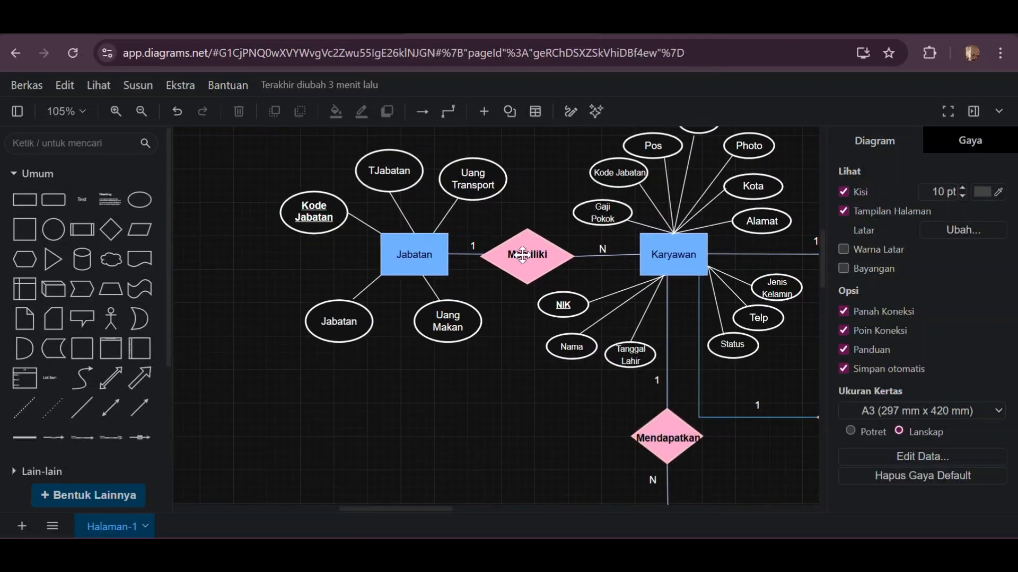
{"action": "scroll", "coordinate": [522, 254], "scroll_direction": "right", "scroll_amount": 5}
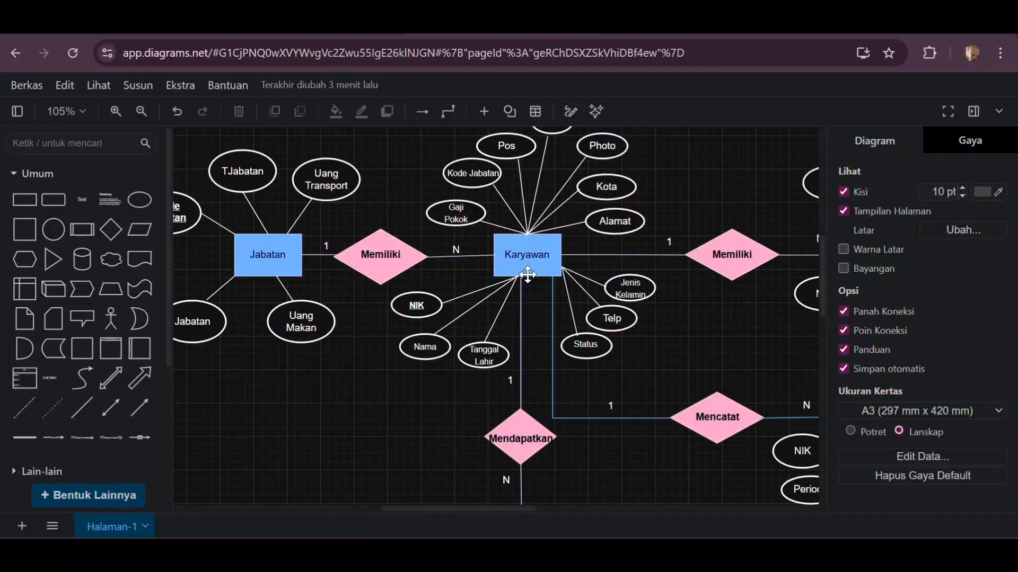
{"action": "scroll", "coordinate": [528, 274], "scroll_direction": "right", "scroll_amount": 3}
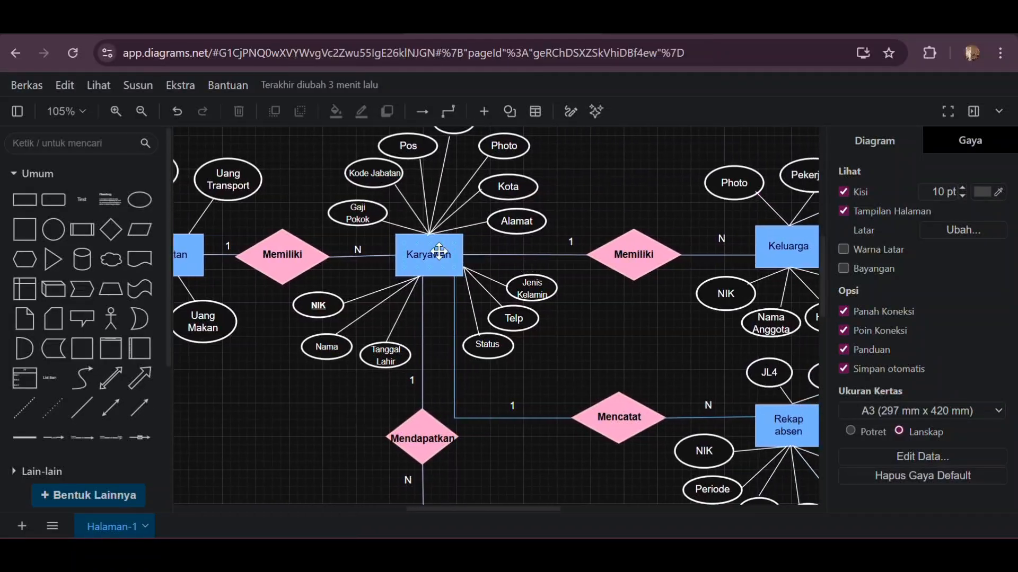
- Examine the Karyawan entity's NIK key and its Memiliki relationship to Keluarga
{"action": "scroll", "coordinate": [439, 251], "scroll_direction": "down", "scroll_amount": 2}
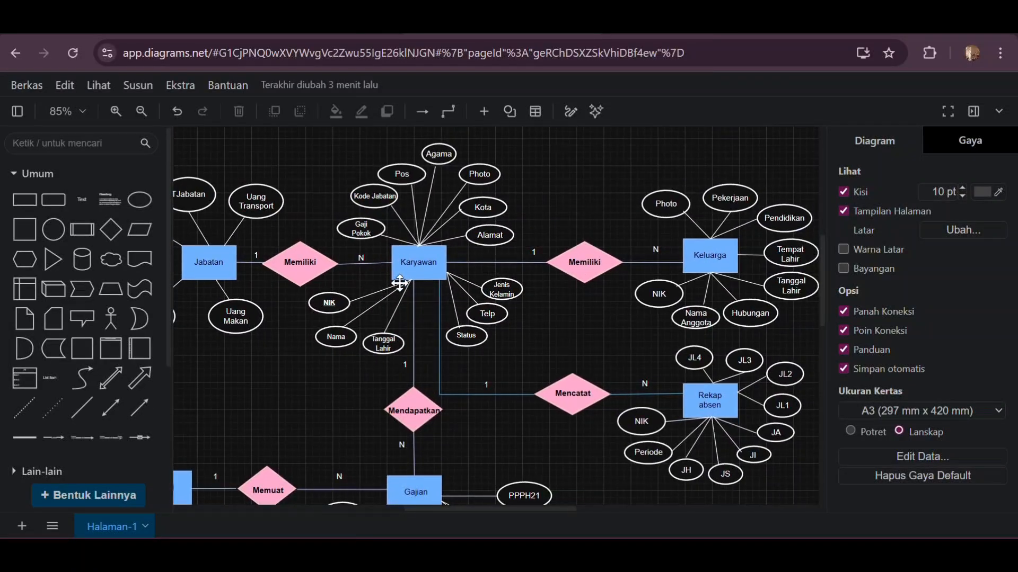
{"action": "left_click", "coordinate": [333, 306]}
{"action": "scroll", "coordinate": [417, 268], "scroll_direction": "left", "scroll_amount": 3}
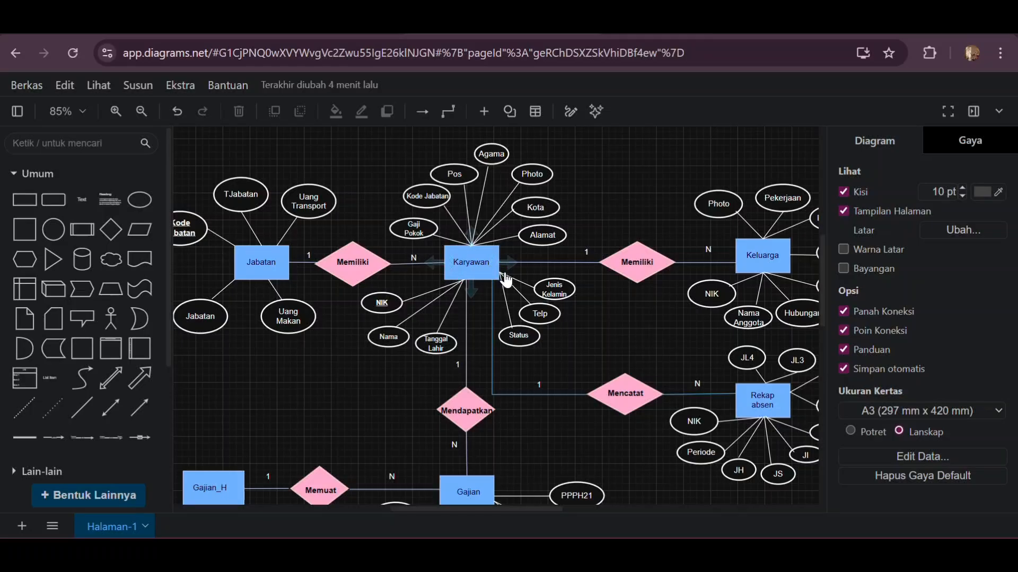
{"action": "scroll", "coordinate": [507, 277], "scroll_direction": "right", "scroll_amount": 3}
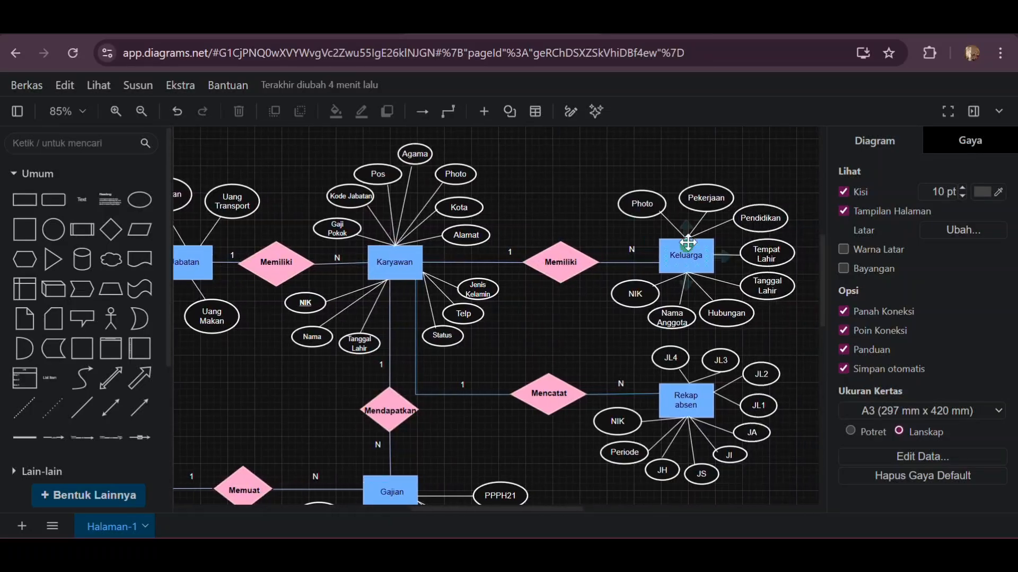
{"action": "scroll", "coordinate": [666, 274], "scroll_direction": "right", "scroll_amount": 3}
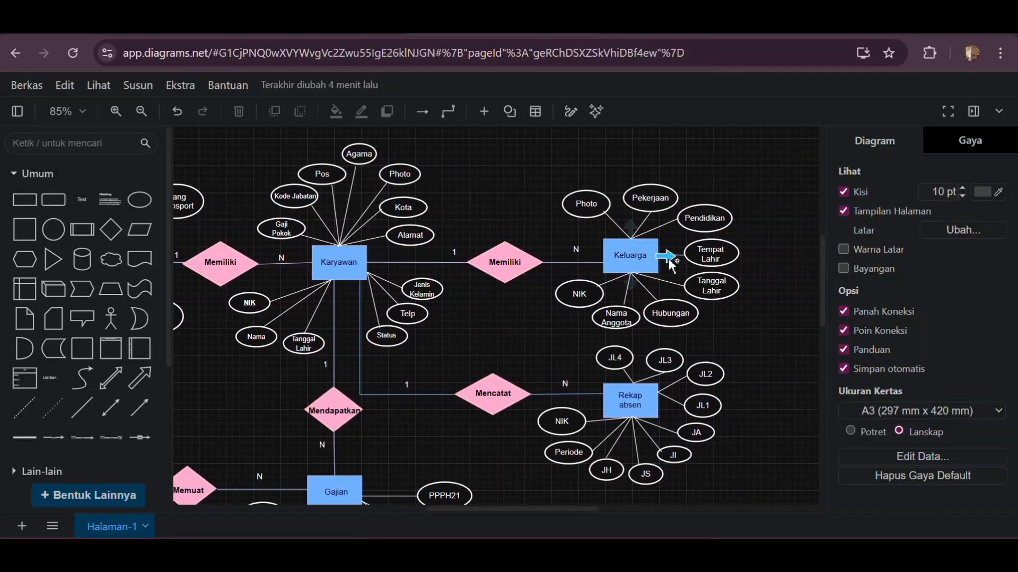
{"action": "left_click", "coordinate": [576, 249]}
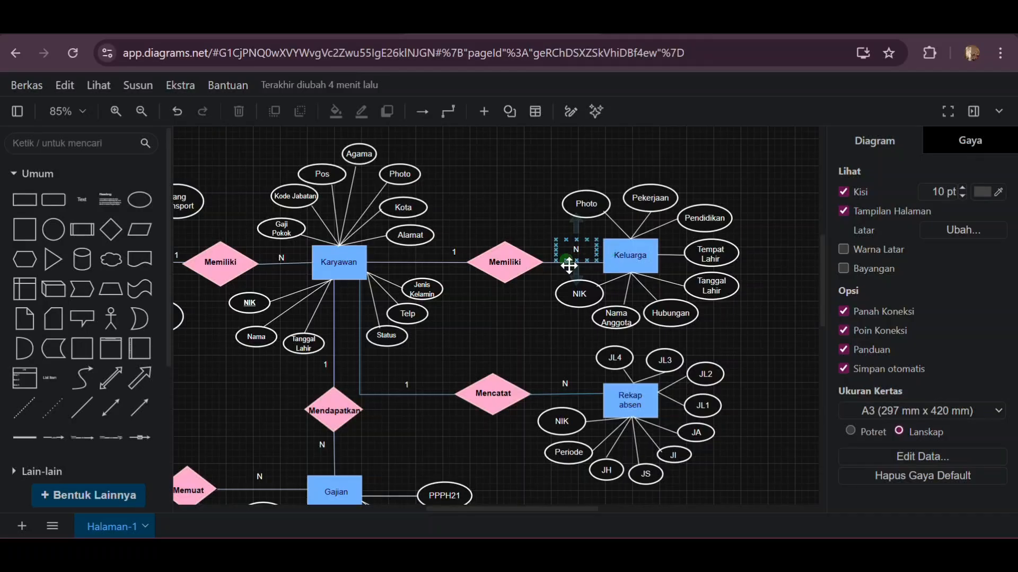
{"action": "left_click", "coordinate": [588, 293]}
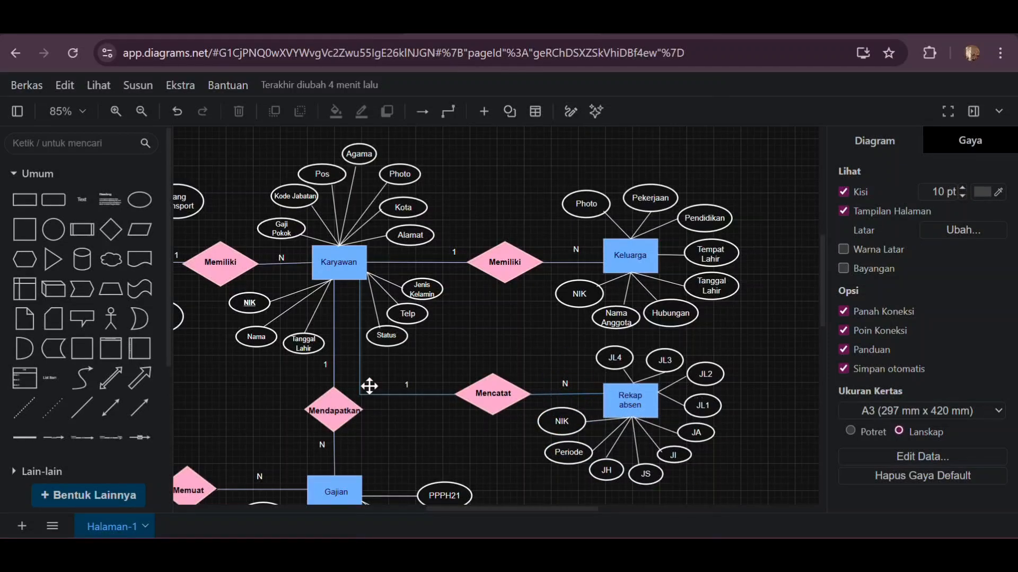
- Examine how Gajian relates to Karyawan through Mendapatkan and to Gajian_H through Memuat, including the key attributes
{"action": "scroll", "coordinate": [366, 428], "scroll_direction": "down", "scroll_amount": 5}
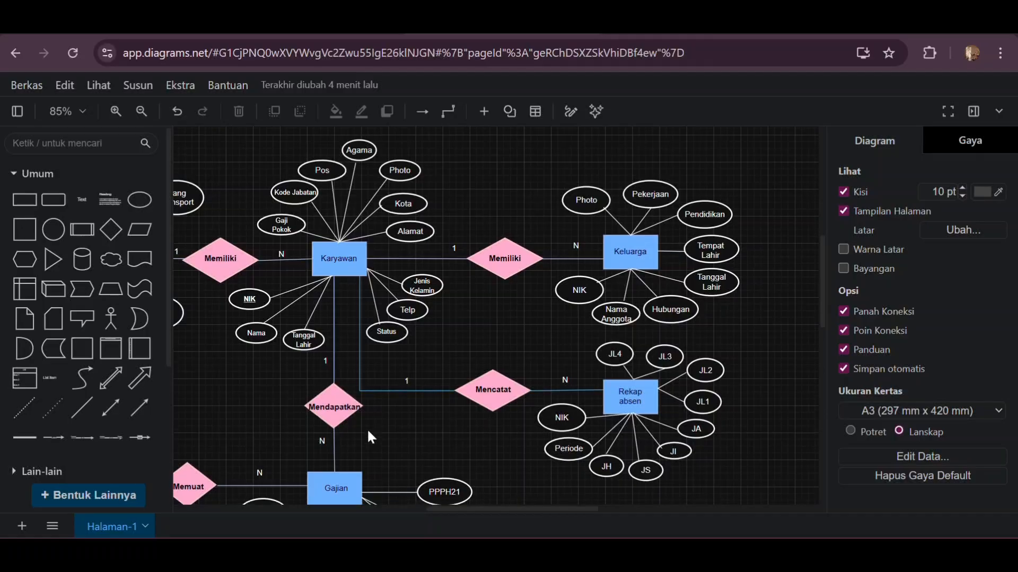
{"action": "scroll", "coordinate": [379, 431], "scroll_direction": "down", "scroll_amount": 2}
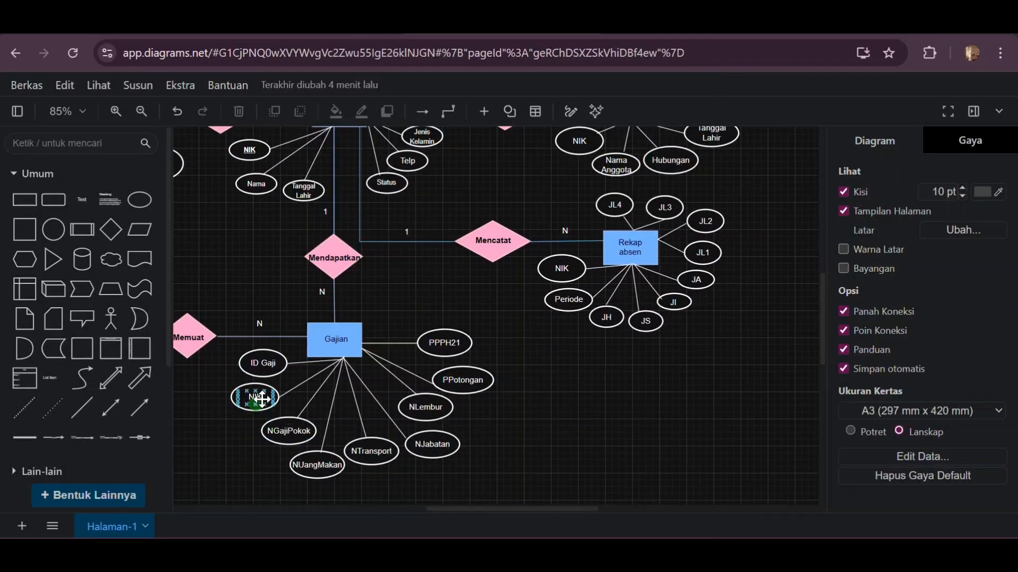
{"action": "scroll", "coordinate": [271, 392], "scroll_direction": "left", "scroll_amount": 10}
{"action": "scroll", "coordinate": [292, 392], "scroll_direction": "left", "scroll_amount": 1}
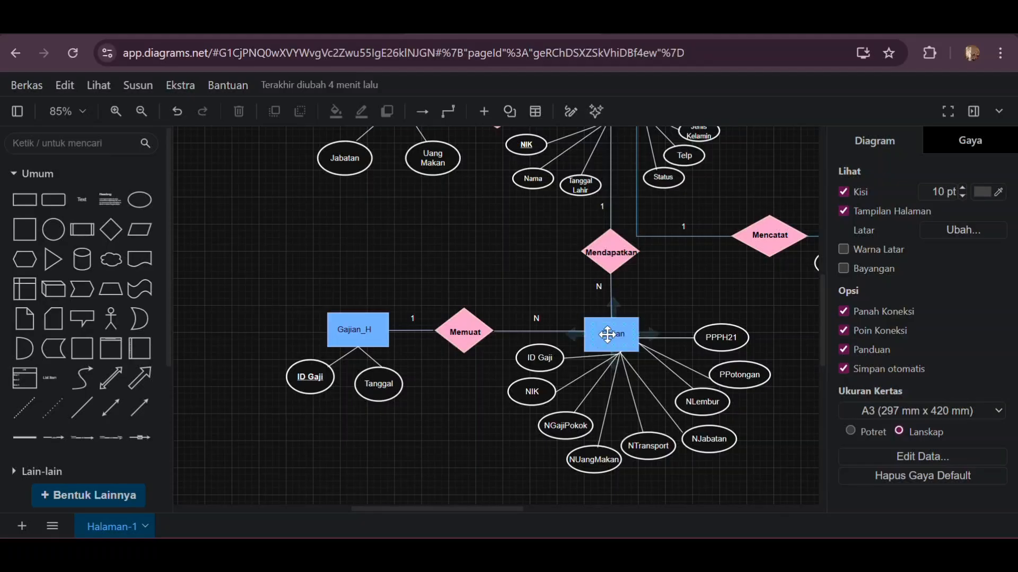
{"action": "scroll", "coordinate": [601, 296], "scroll_direction": "up", "scroll_amount": 1}
{"action": "scroll", "coordinate": [604, 300], "scroll_direction": "right", "scroll_amount": 2}
{"action": "scroll", "coordinate": [606, 303], "scroll_direction": "down", "scroll_amount": 1}
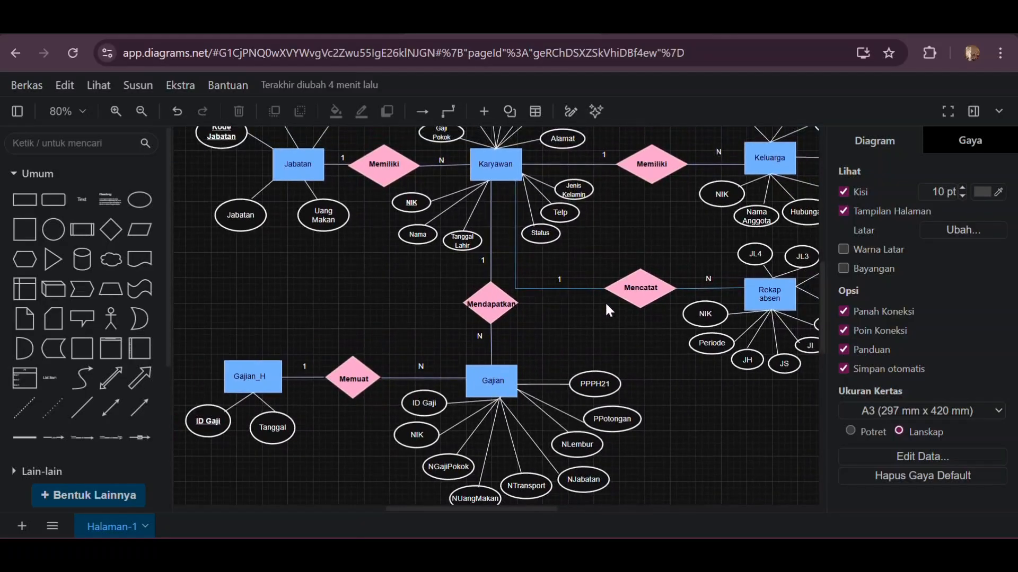
{"action": "scroll", "coordinate": [605, 301], "scroll_direction": "down", "scroll_amount": 2}
{"action": "scroll", "coordinate": [605, 301], "scroll_direction": "up", "scroll_amount": 1}
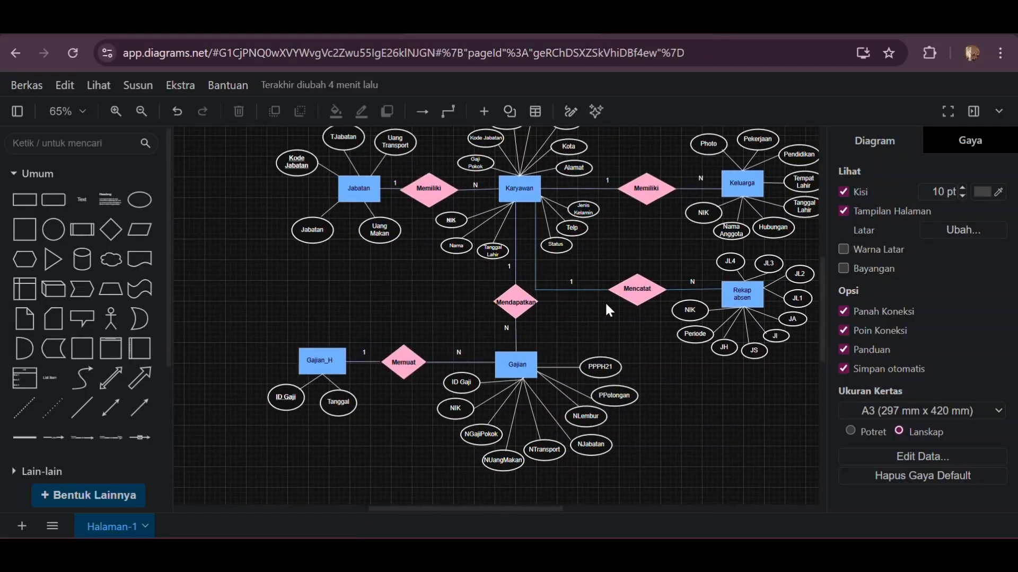
{"action": "scroll", "coordinate": [605, 301], "scroll_direction": "down", "scroll_amount": 1}
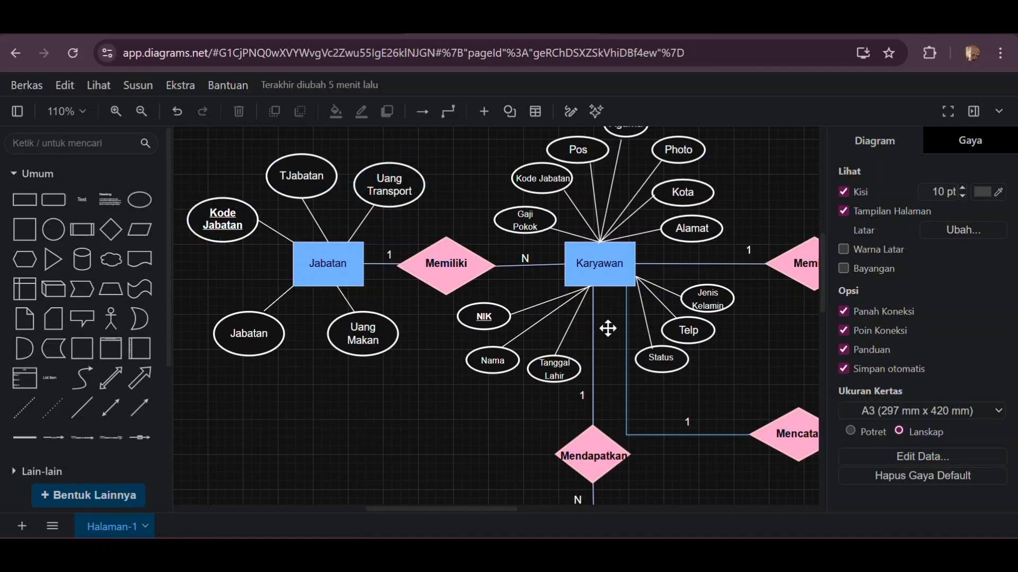
- Review the attributes attached to the Karyawan and Keluarga entities
{"action": "scroll", "coordinate": [530, 281], "scroll_direction": "right", "scroll_amount": 4}
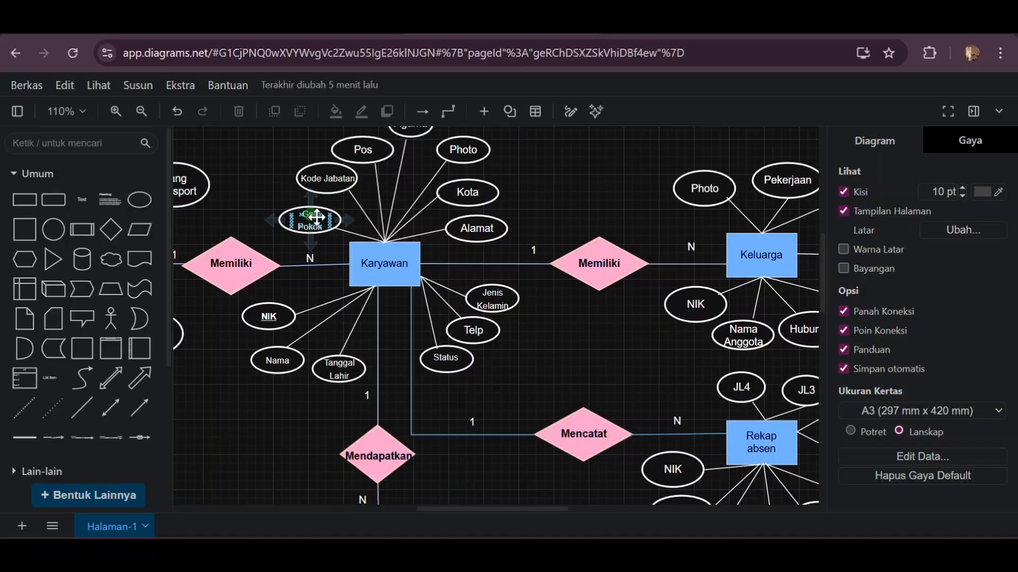
{"action": "scroll", "coordinate": [378, 154], "scroll_direction": "right", "scroll_amount": 1}
{"action": "scroll", "coordinate": [378, 154], "scroll_direction": "up", "scroll_amount": 1}
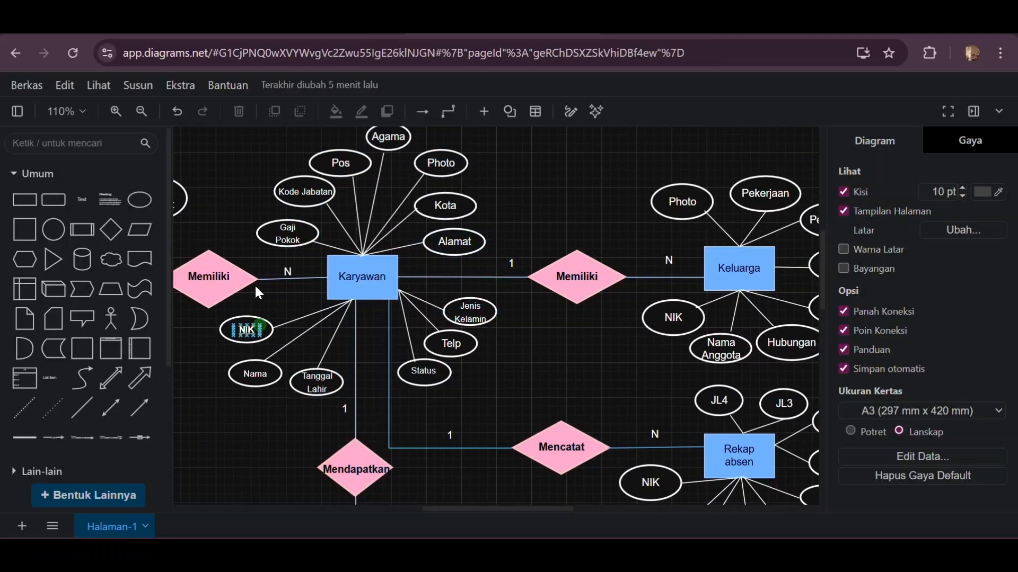
{"action": "scroll", "coordinate": [568, 205], "scroll_direction": "right", "scroll_amount": 10}
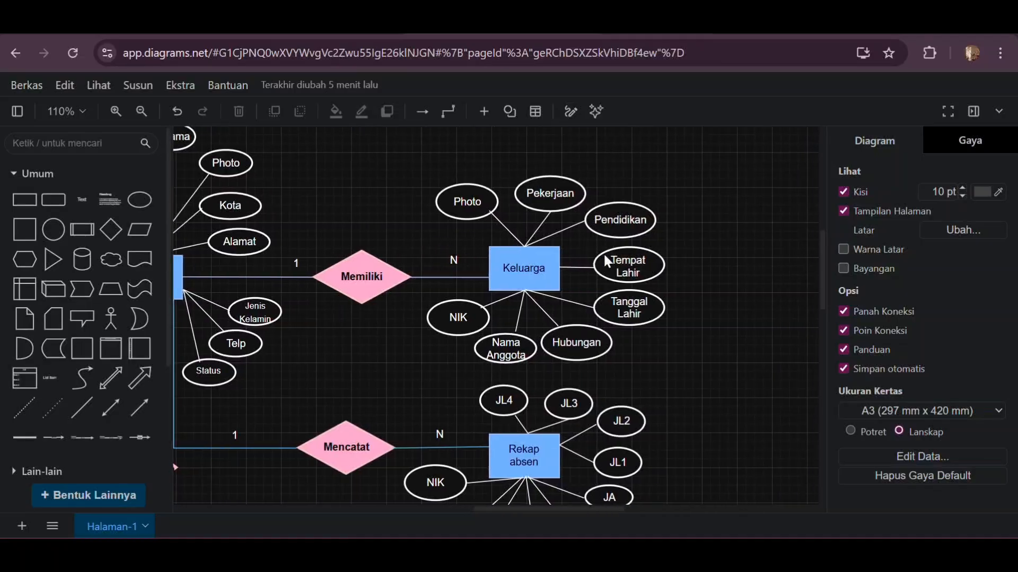
{"action": "scroll", "coordinate": [608, 262], "scroll_direction": "right", "scroll_amount": 1}
{"action": "left_click", "coordinate": [507, 344]}
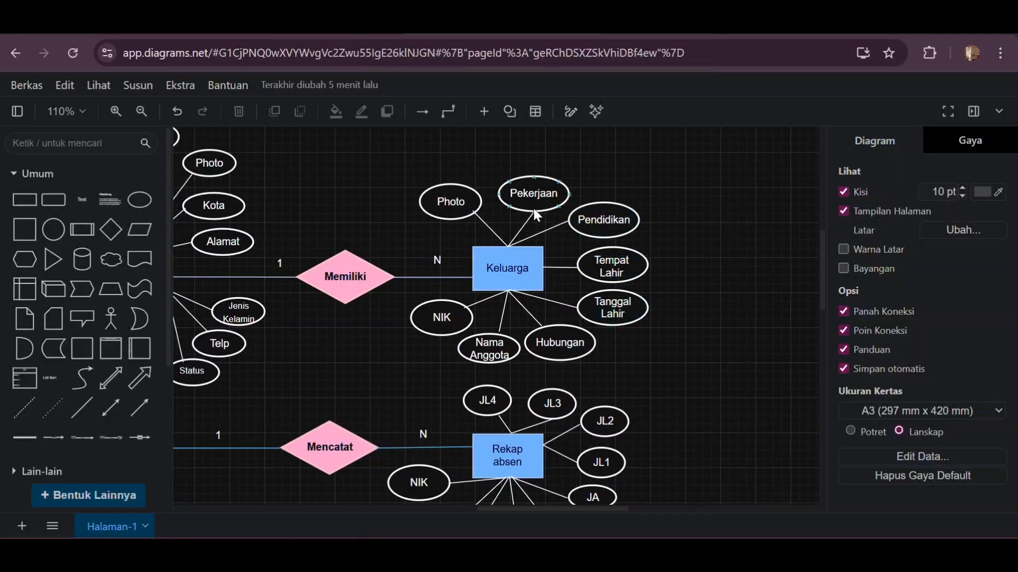
{"action": "scroll", "coordinate": [387, 334], "scroll_direction": "left", "scroll_amount": 10}
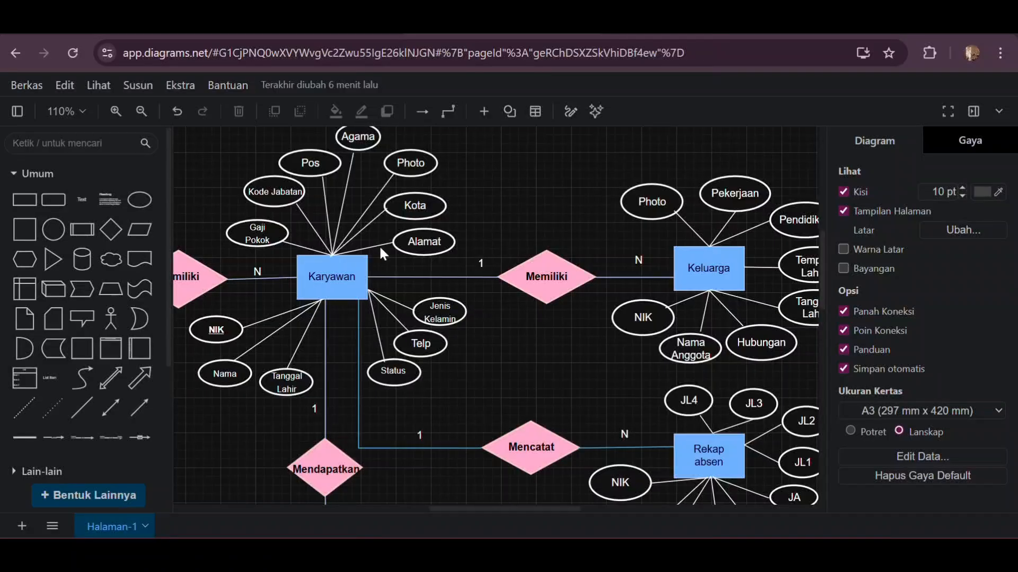
{"action": "scroll", "coordinate": [371, 345], "scroll_direction": "right", "scroll_amount": 6}
- Review the attributes of the Rekap absen, Gajian and Jabatan entities
{"action": "scroll", "coordinate": [371, 345], "scroll_direction": "down", "scroll_amount": 4}
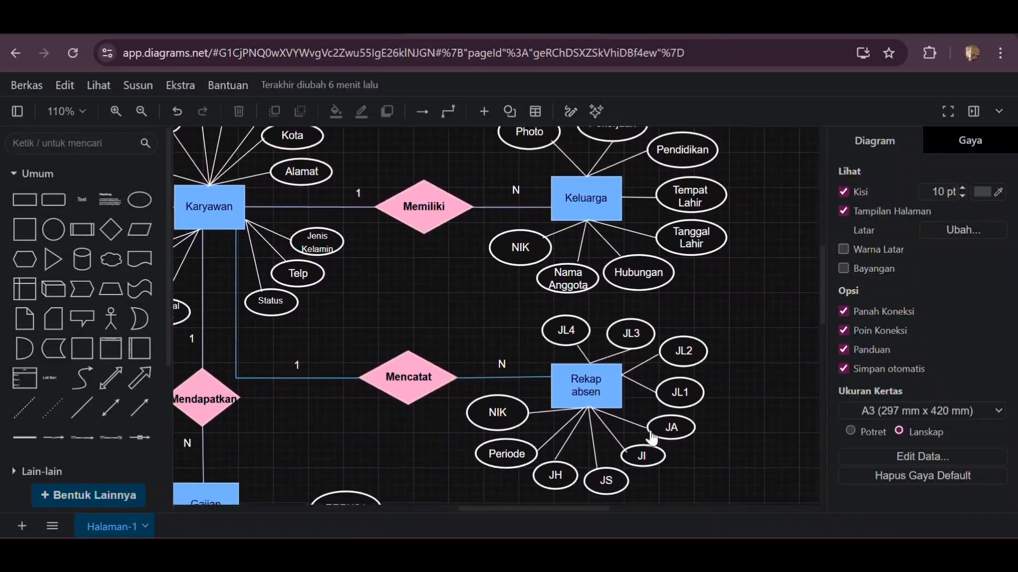
{"action": "scroll", "coordinate": [652, 438], "scroll_direction": "down", "scroll_amount": 2}
{"action": "scroll", "coordinate": [652, 437], "scroll_direction": "right", "scroll_amount": 1}
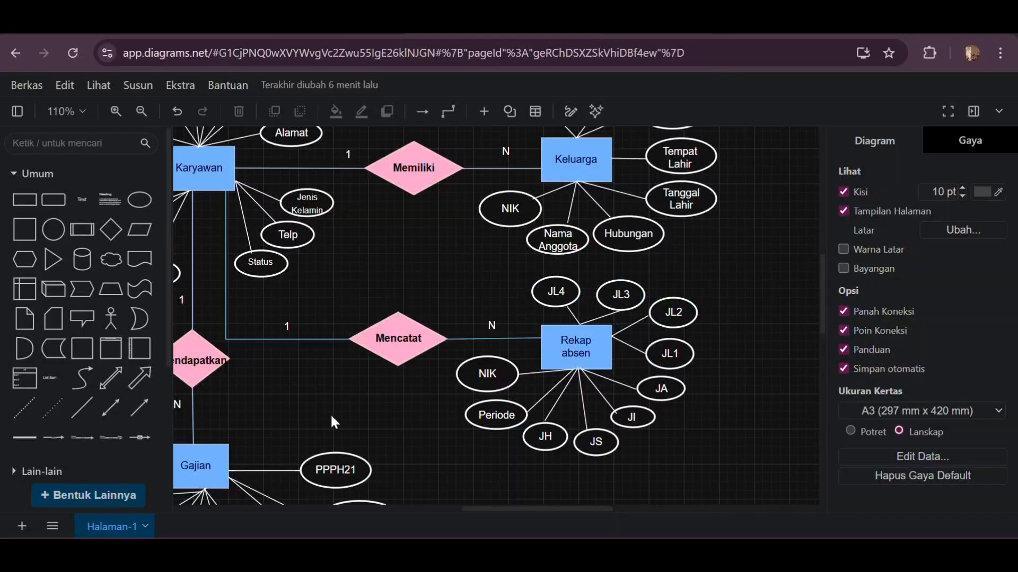
{"action": "scroll", "coordinate": [333, 421], "scroll_direction": "down", "scroll_amount": 5}
{"action": "scroll", "coordinate": [333, 422], "scroll_direction": "left", "scroll_amount": 3}
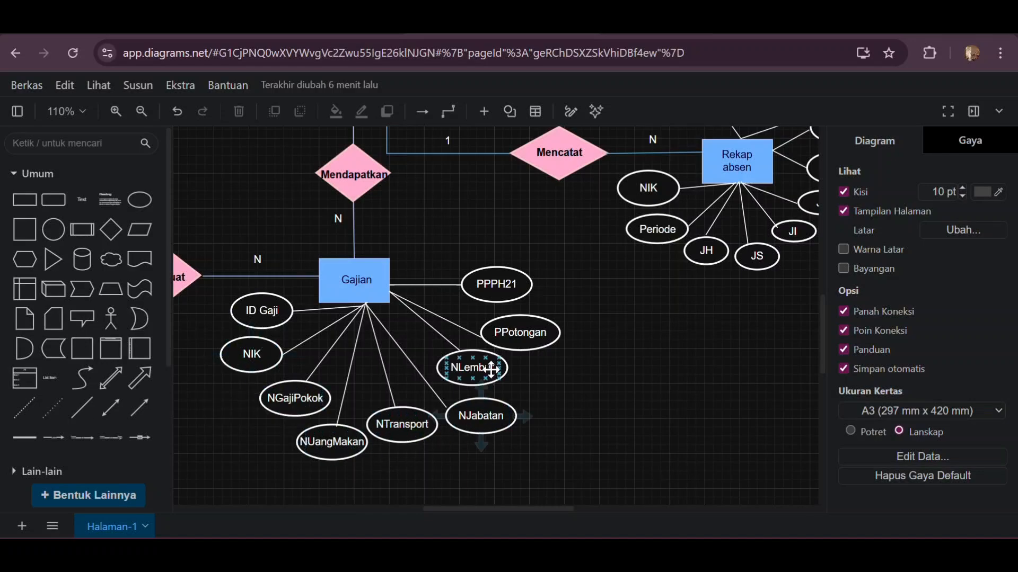
{"action": "scroll", "coordinate": [498, 302], "scroll_direction": "left", "scroll_amount": 3}
{"action": "scroll", "coordinate": [226, 327], "scroll_direction": "left", "scroll_amount": 2}
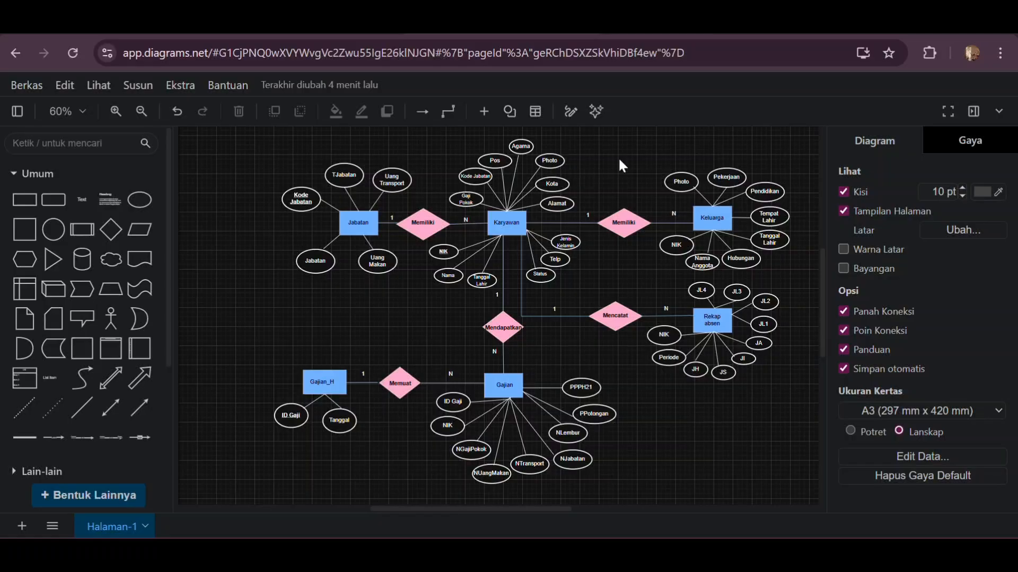
{"action": "scroll", "coordinate": [390, 218], "scroll_direction": "up", "scroll_amount": 4}
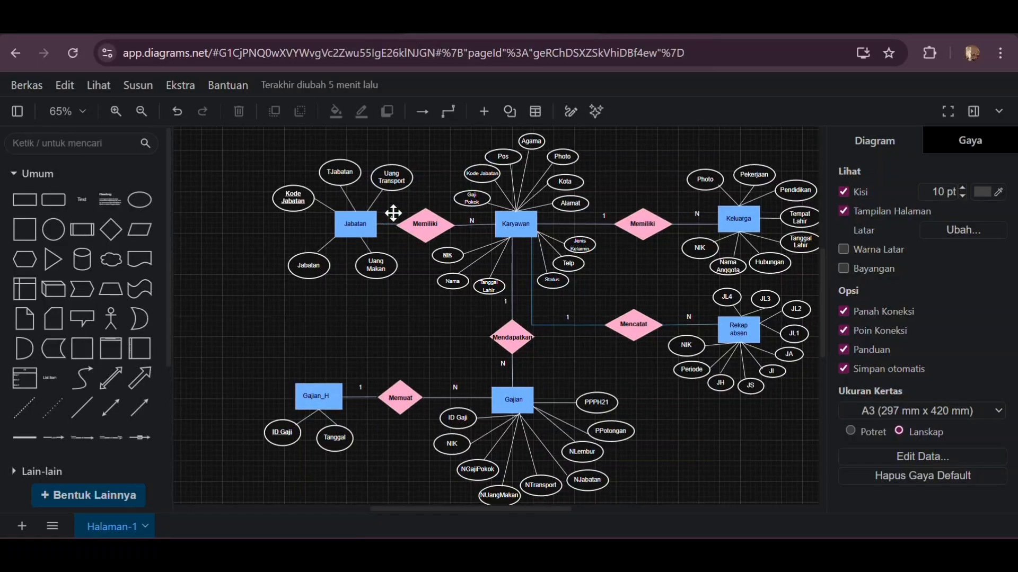
{"action": "scroll", "coordinate": [371, 232], "scroll_direction": "up", "scroll_amount": 1}
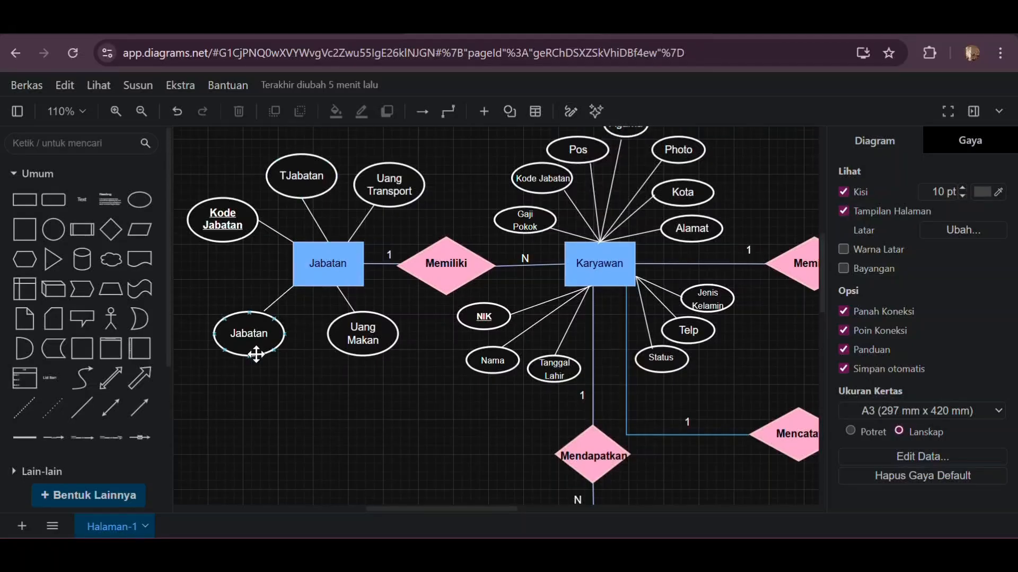
{"action": "left_click", "coordinate": [244, 331]}
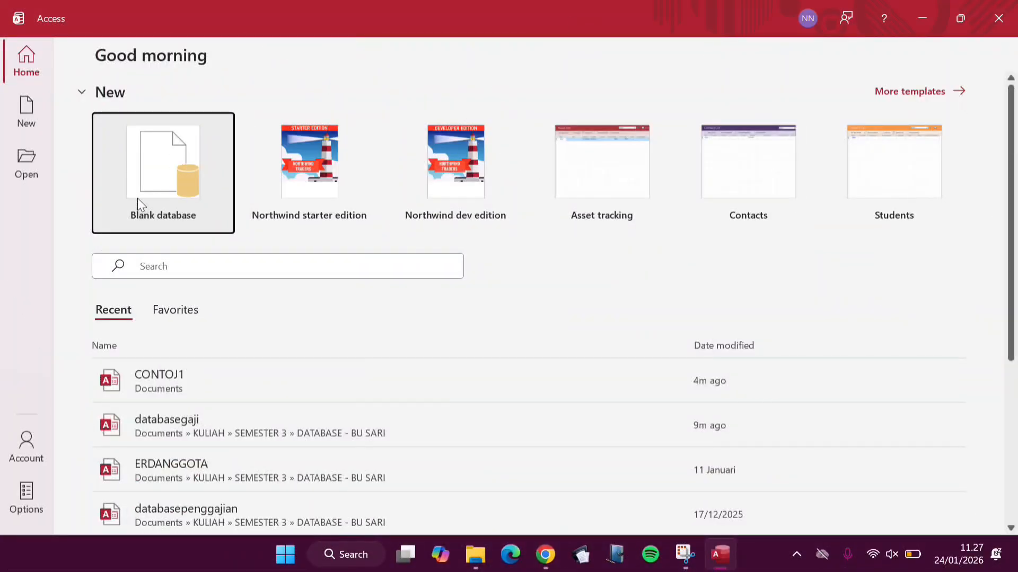
- In Access, start a new blank database and name the file DatabasePenggajian
{"action": "left_click", "coordinate": [139, 199]}
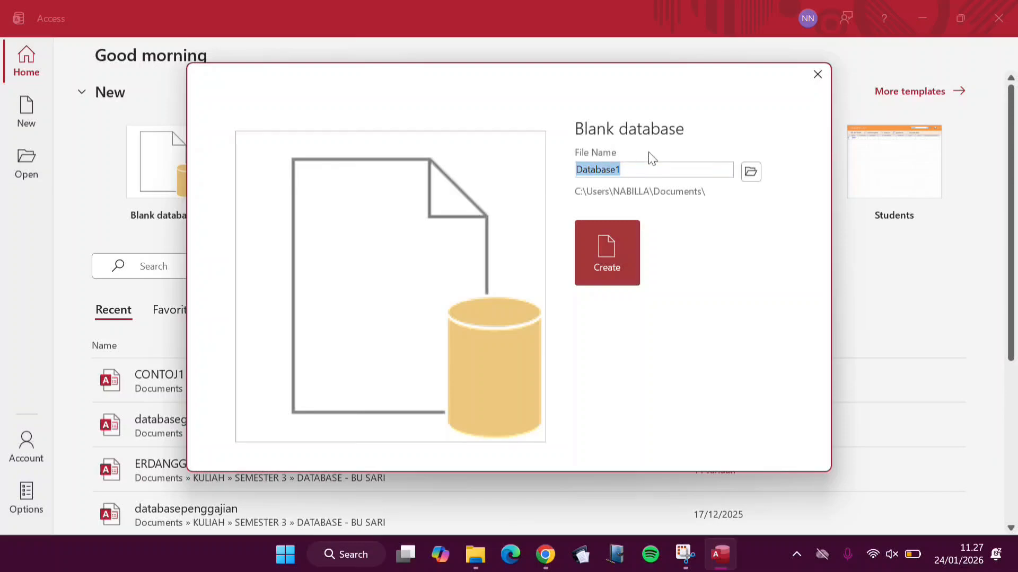
{"action": "key", "text": "Caps_Lock"}
{"action": "type", "text": "B"}
{"action": "key", "text": "Caps_Lock"}
{"action": "type", "text": "a"}
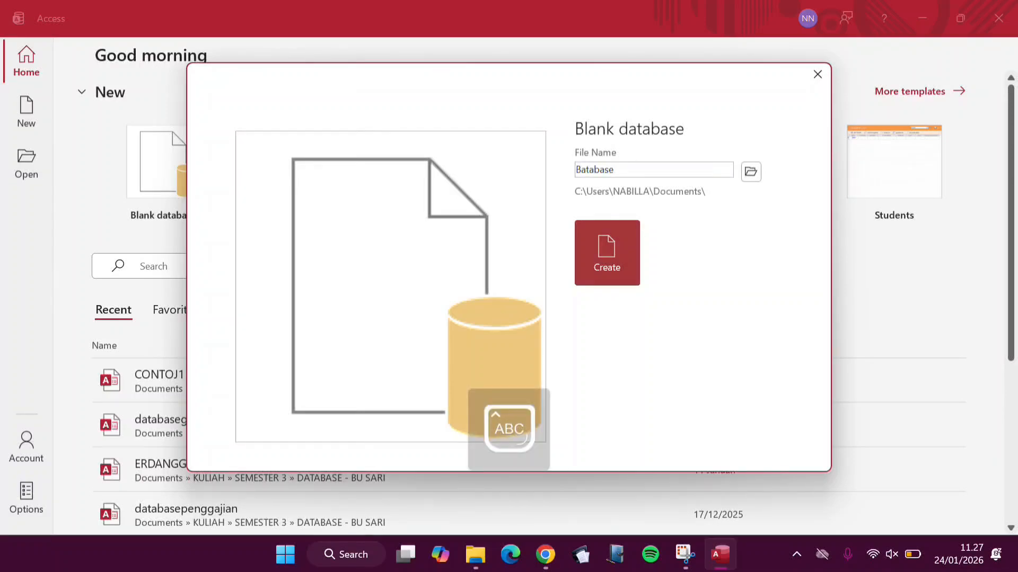
{"action": "type", "text": "tabas"}
{"action": "key", "text": "BackSpace"}
{"action": "key", "text": "BackSpace"}
{"action": "key", "text": "BackSpace"}
{"action": "key", "text": "BackSpace"}
{"action": "key", "text": "BackSpace"}
{"action": "key", "text": "BackSpace"}
{"action": "key", "text": "BackSpace"}
{"action": "type", "text": "D"}
{"action": "key", "text": "Caps_Lock"}
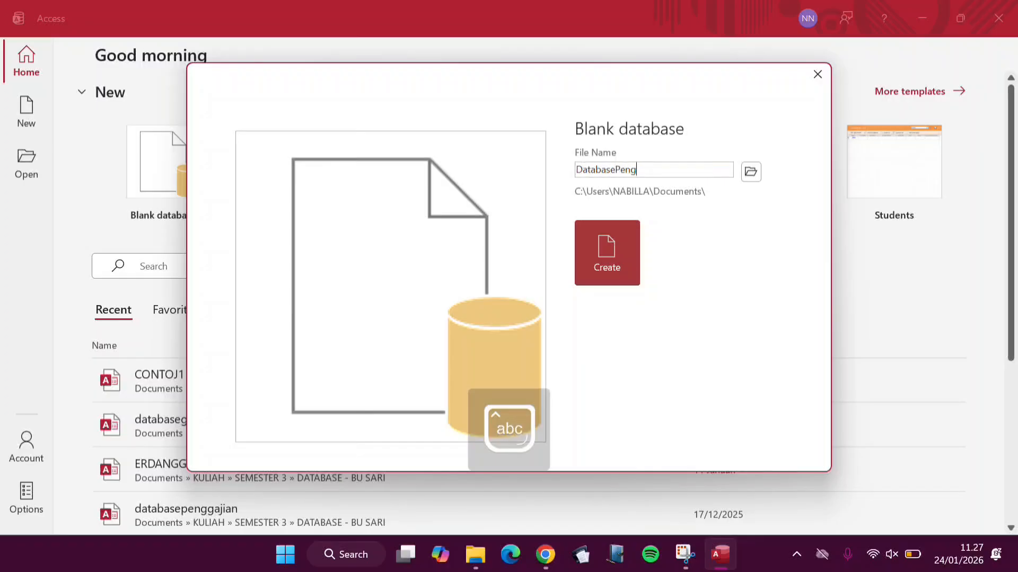
- Choose the KULIAH folder as the storage location and create the DatabasePenggajian database there
{"action": "left_click", "coordinate": [750, 171]}
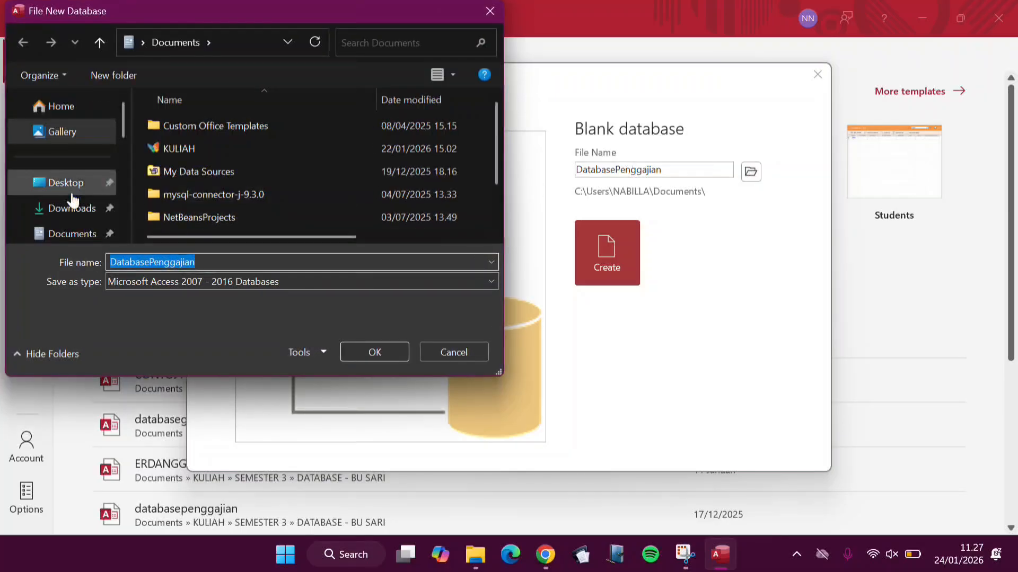
{"action": "scroll", "coordinate": [75, 200], "scroll_direction": "down", "scroll_amount": 3}
{"action": "left_click", "coordinate": [79, 154]}
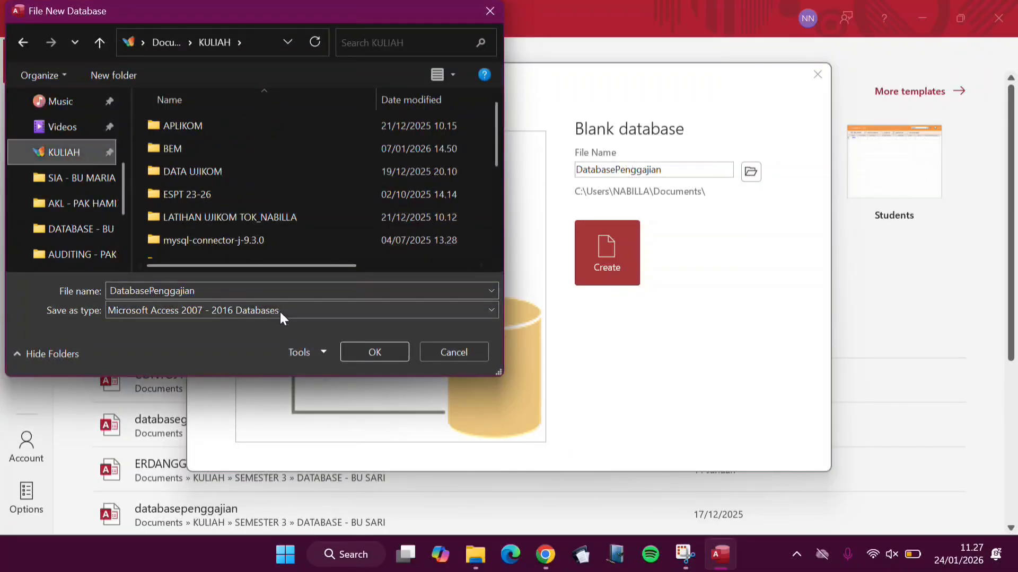
{"action": "left_click", "coordinate": [354, 354]}
{"action": "left_click", "coordinate": [600, 264]}
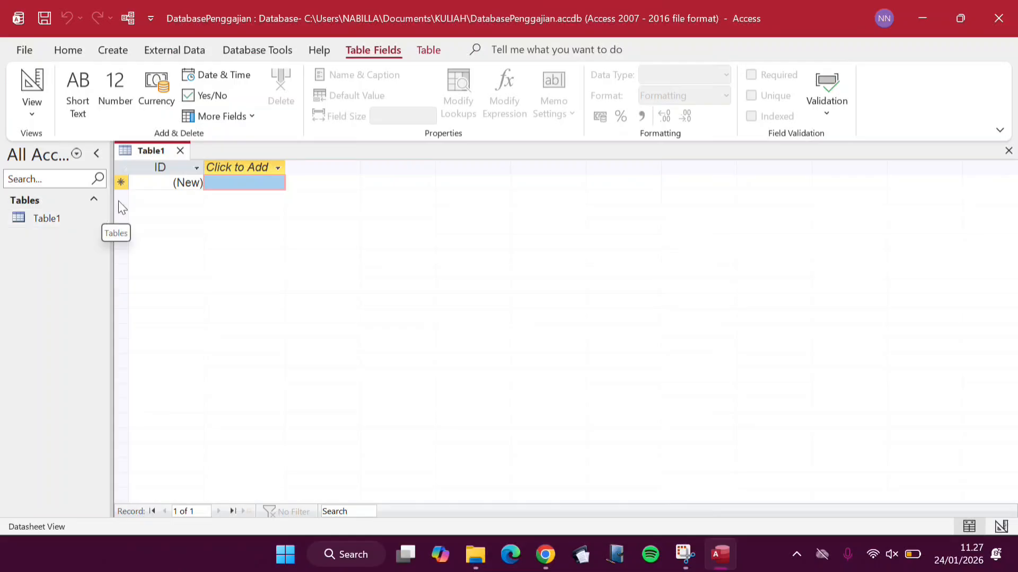
- Open the default table in Design View, saving it under the name Jabatan
{"action": "right_click", "coordinate": [74, 215]}
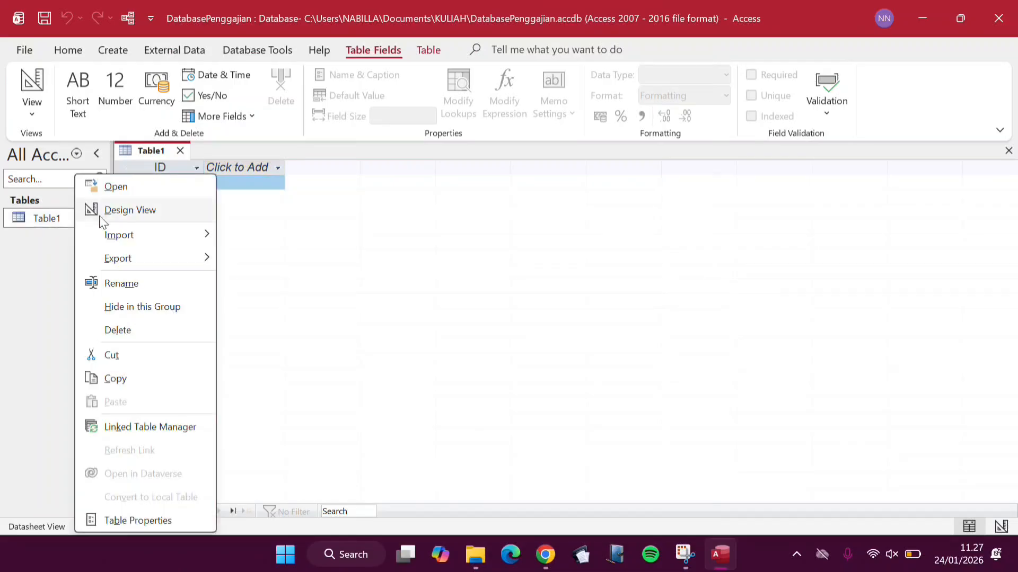
{"action": "left_click", "coordinate": [104, 207]}
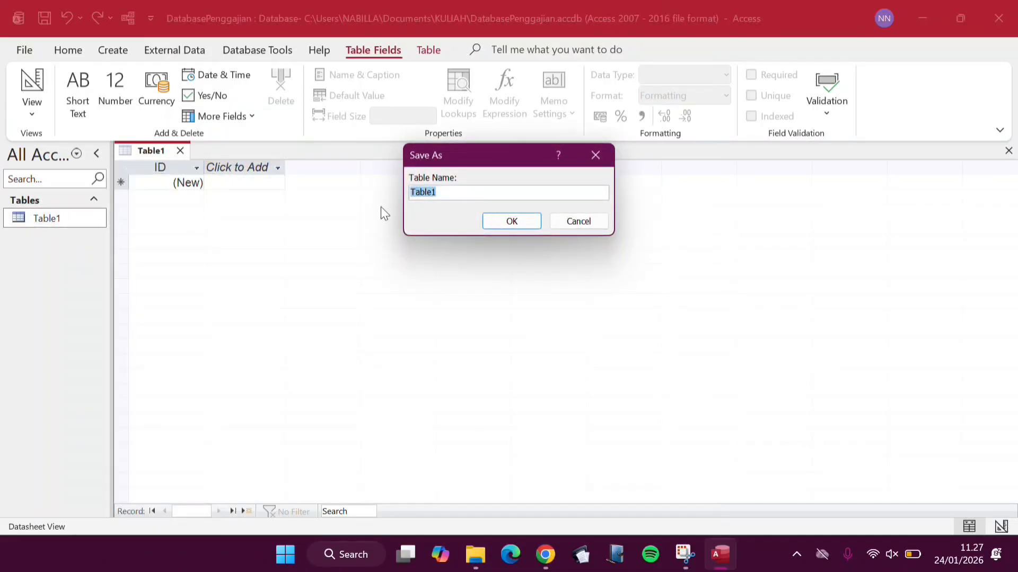
{"action": "type", "text": "Jabatan"}
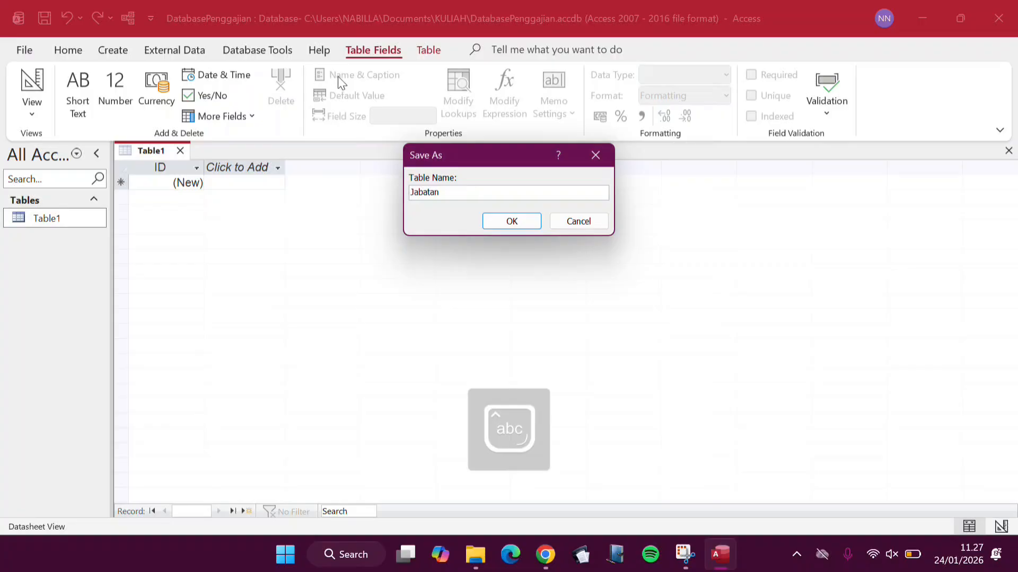
{"action": "left_click", "coordinate": [511, 221]}
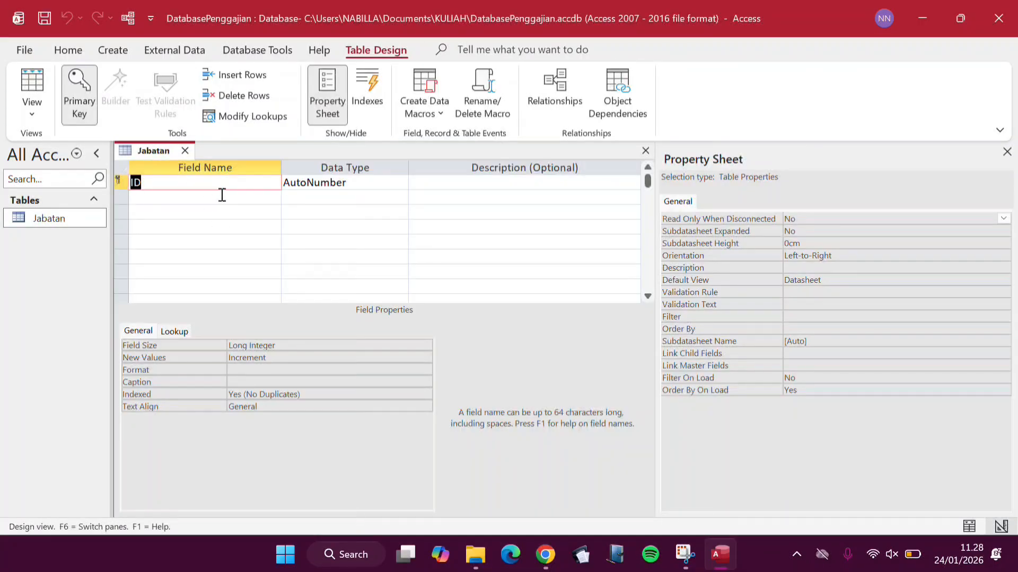
- Rename the Jabatan table's ID field to Kode Jabatan and add a Jabatan field below it
{"action": "type", "text": "J"}
{"action": "left_click_drag", "start_coordinate": [189, 186], "coordinate": [66, 183]}
{"action": "type", "text": "Kode Jabatan"}
{"action": "left_click", "coordinate": [191, 196]}
{"action": "type", "text": "Jabatan"}
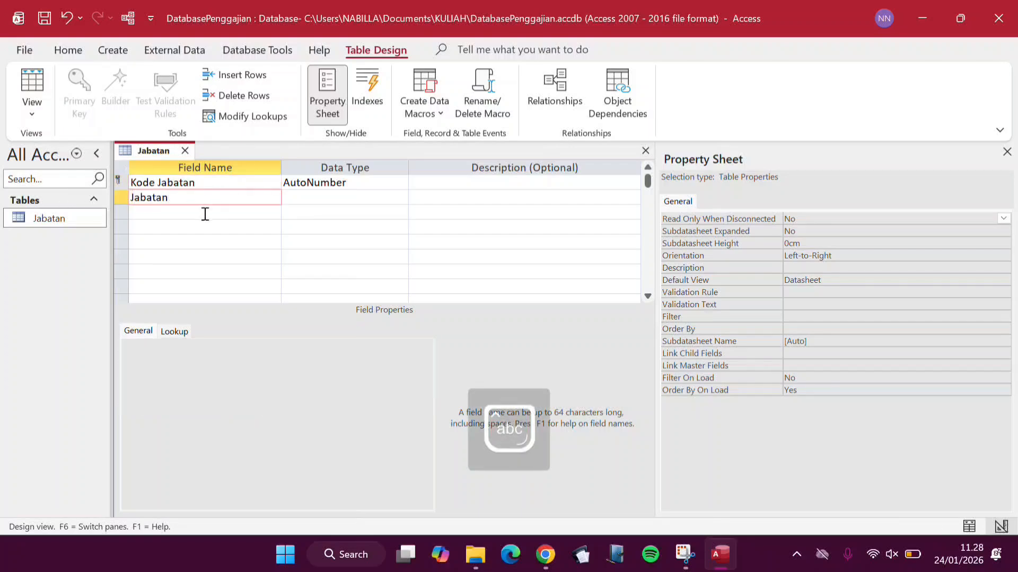
- Add the fields Uang Makan, Uang Transport and TJabatan to the Jabatan table
{"action": "left_click", "coordinate": [205, 213]}
{"action": "type", "text": "Uang Ma"}
{"action": "type", "text": "U"}
{"action": "key", "text": "Caps_Lock"}
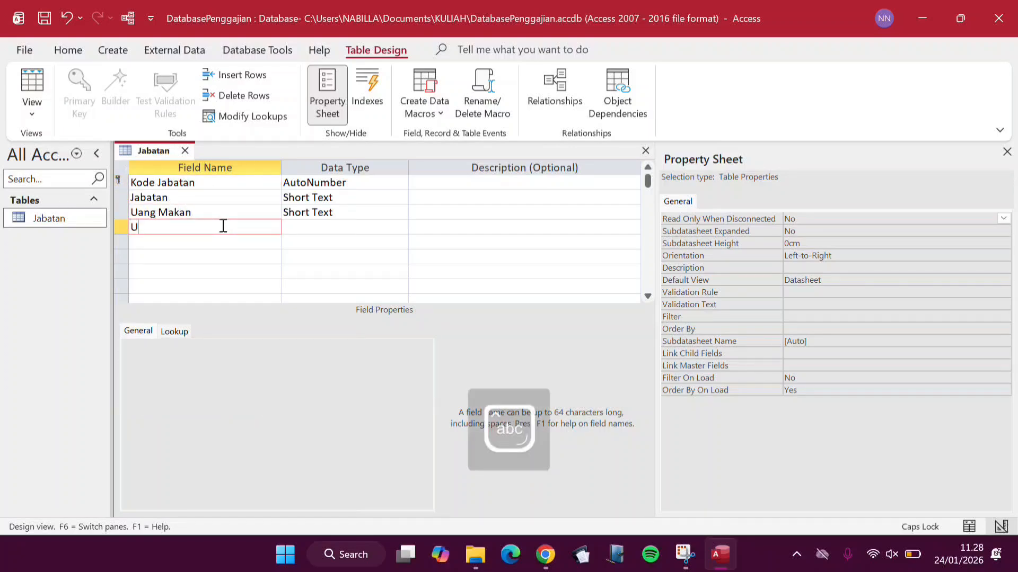
{"action": "left_click", "coordinate": [217, 237]}
{"action": "type", "text": "Tun"}
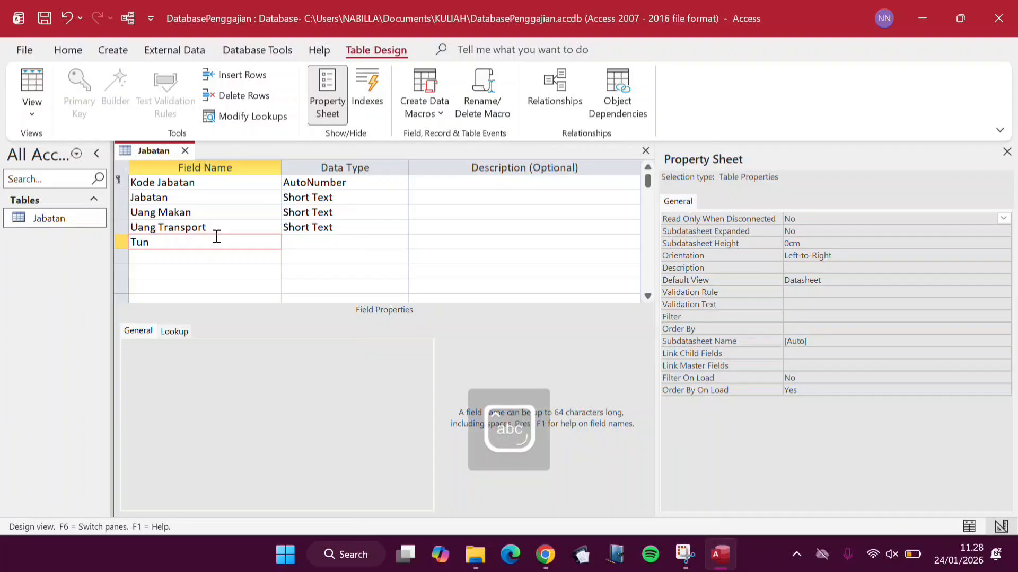
{"action": "key", "text": "BackSpace"}
{"action": "key", "text": "BackSpace"}
{"action": "type", "text": "Jabatan"}
- Set the data type of Kode Jabatan to Short Text and of Uang Makan, Uang Transport and TJabatan to Number
{"action": "left_click", "coordinate": [250, 183]}
{"action": "left_click", "coordinate": [400, 182]}
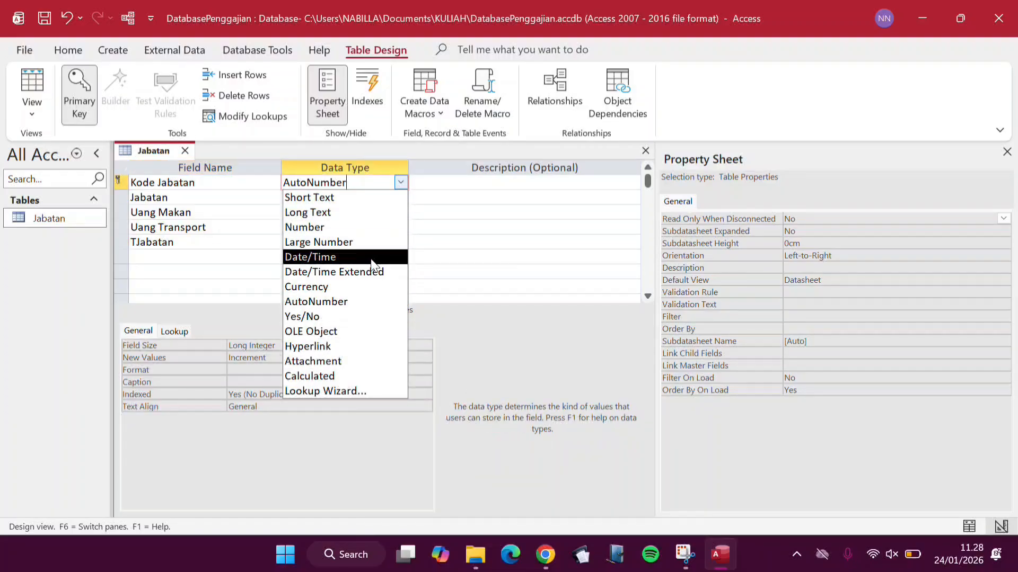
{"action": "left_click", "coordinate": [361, 199]}
{"action": "left_click", "coordinate": [353, 214]}
{"action": "left_click", "coordinate": [401, 213]}
{"action": "left_click", "coordinate": [355, 257]}
{"action": "left_click", "coordinate": [400, 227]}
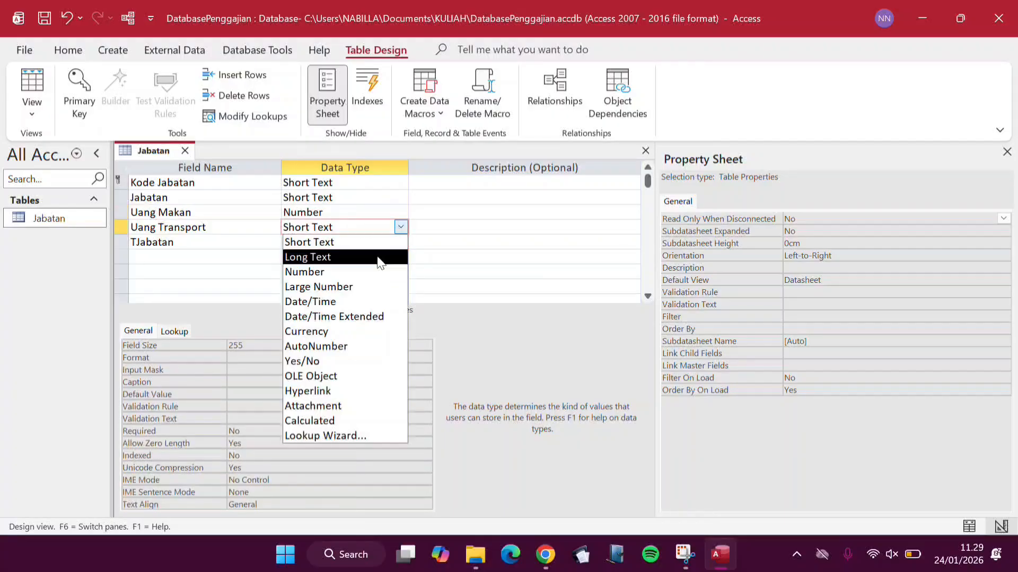
{"action": "left_click", "coordinate": [375, 272]}
{"action": "left_click", "coordinate": [401, 242]}
{"action": "left_click", "coordinate": [375, 287]}
{"action": "left_click", "coordinate": [352, 272]}
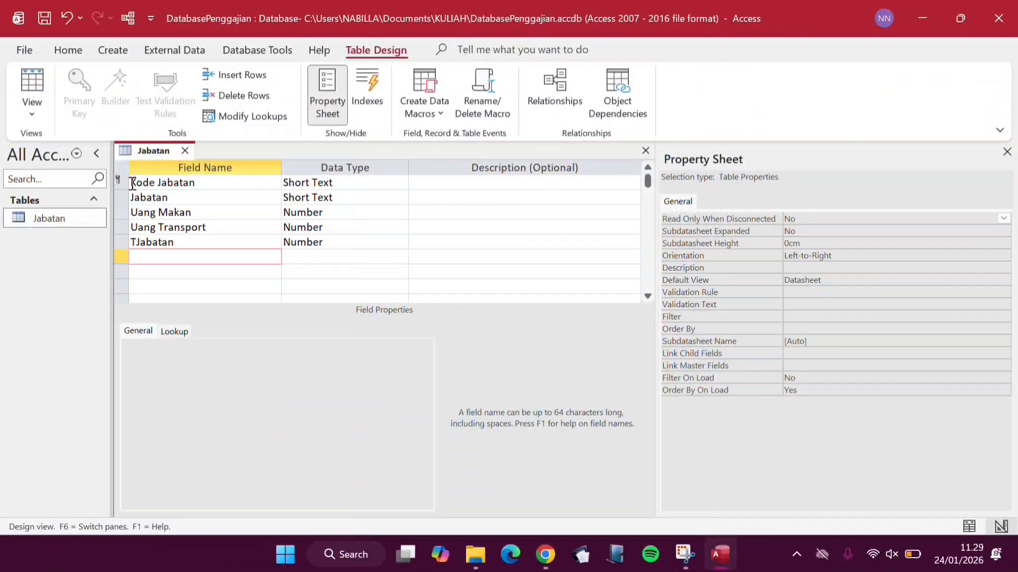
- Make Kode Jabatan the primary key of the Jabatan table
{"action": "left_click", "coordinate": [122, 184]}
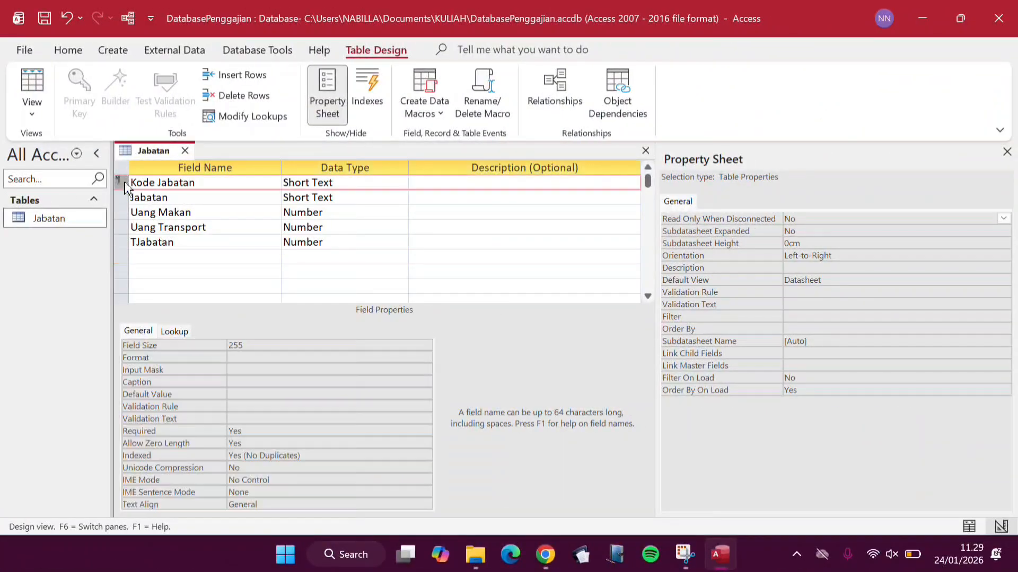
{"action": "left_click", "coordinate": [79, 112]}
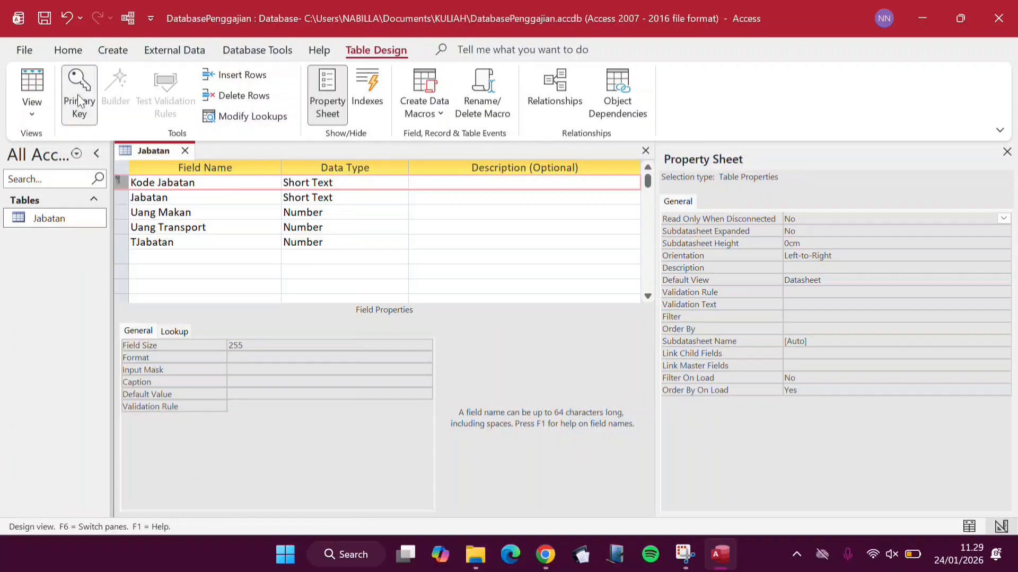
{"action": "left_click", "coordinate": [173, 292]}
{"action": "left_click", "coordinate": [231, 260]}
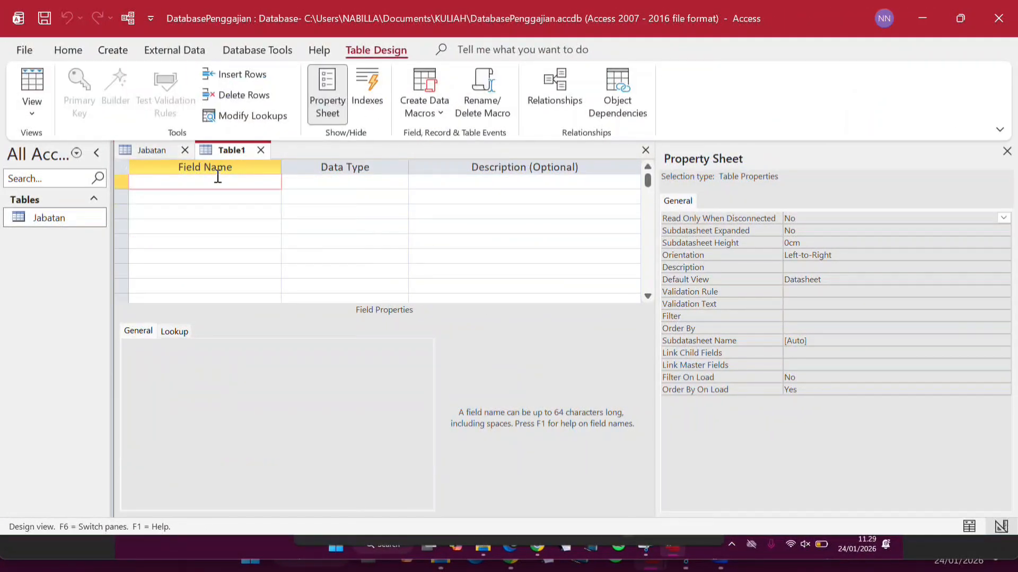
- Define the fields NIK, Nama, Tanggal Lahir and Jenis Kelamin in the new empty table
{"action": "type", "text": "NIK"}
{"action": "key", "text": "Down"}
{"action": "type", "text": "Nama"}
{"action": "key", "text": "Down"}
{"action": "type", "text": "Tanggal Lahir"}
{"action": "key", "text": "Down"}
{"action": "type", "text": "Je"}
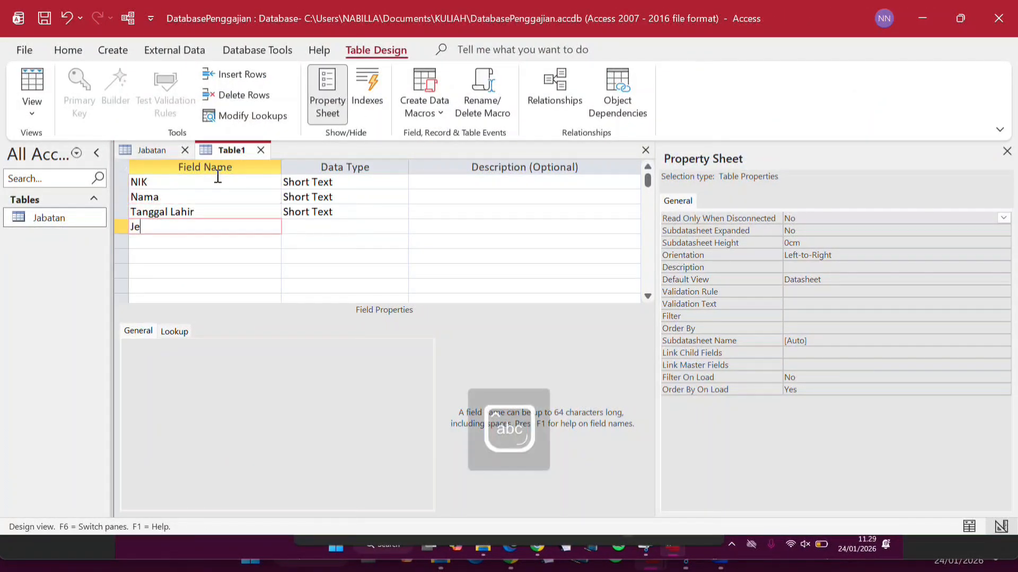
{"action": "type", "text": "nis Kelamin"}
- Add the fields Status, Agama and Alamat below Jenis Kelamin
{"action": "key", "text": "Down"}
{"action": "type", "text": "Status"}
{"action": "key", "text": "Down"}
{"action": "type", "text": "Agama"}
{"action": "key", "text": "Down"}
{"action": "type", "text": "Alamat"}
{"action": "key", "text": "Down"}
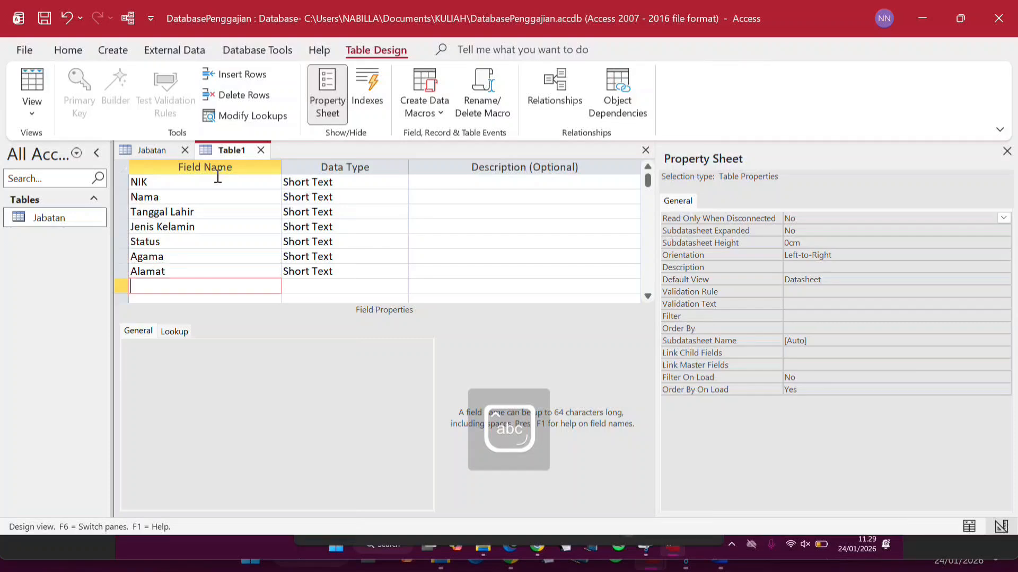
- Add the fields Kota, Pos, Telp, Photo and Kode Jabatan below Alamat
{"action": "type", "text": "Kota"}
{"action": "key", "text": "Down"}
{"action": "type", "text": "Telp"}
{"action": "key", "text": "Down"}
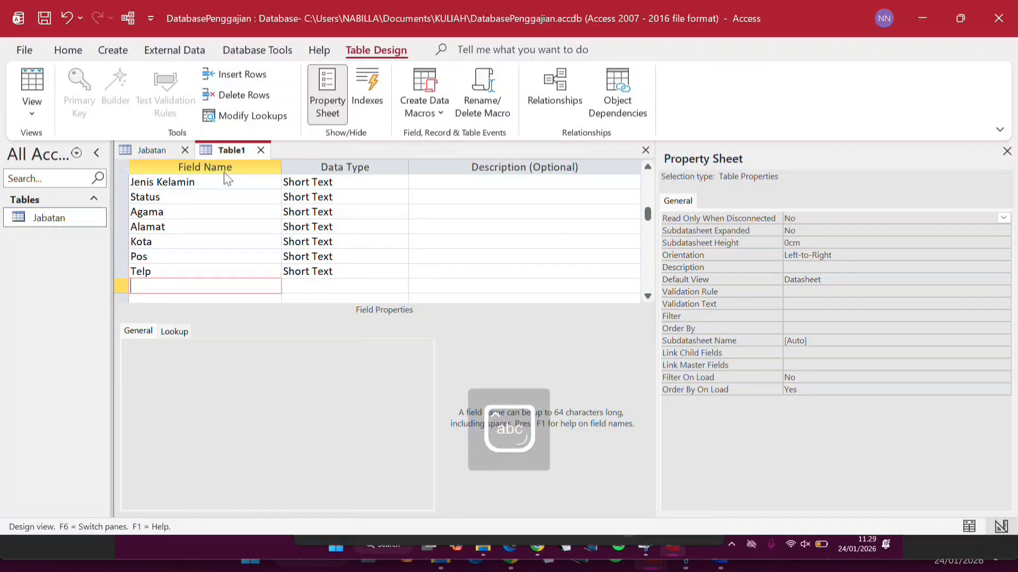
{"action": "type", "text": "Photo"}
{"action": "key", "text": "Down"}
{"action": "type", "text": "Kode Jabatan"}
- Add a Gaji Pokok field below Kode Jabatan at the end of the field list
{"action": "left_click", "coordinate": [211, 225]}
{"action": "scroll", "coordinate": [211, 224], "scroll_direction": "up", "scroll_amount": 2}
{"action": "left_click", "coordinate": [204, 183]}
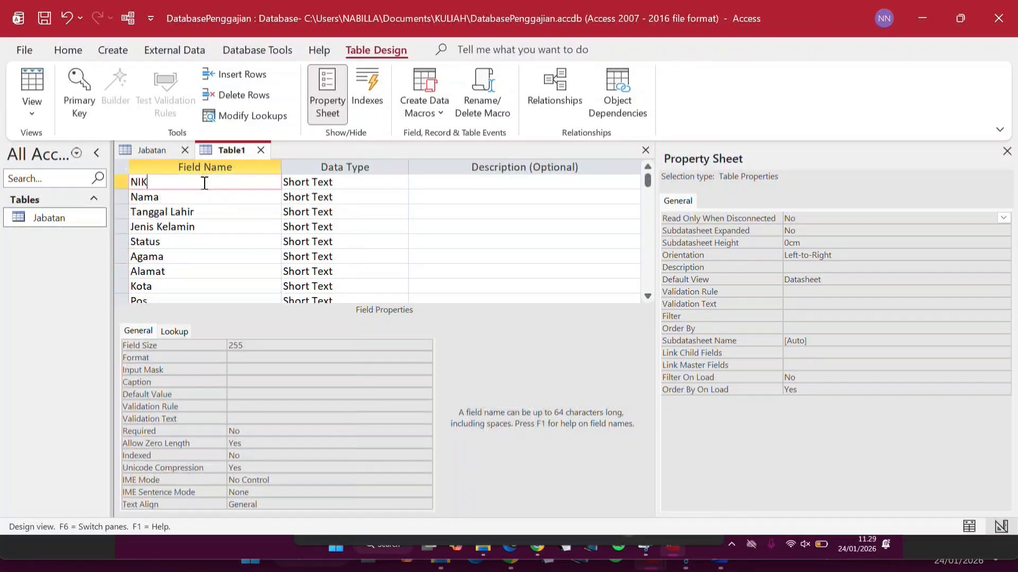
{"action": "scroll", "coordinate": [205, 184], "scroll_direction": "down", "scroll_amount": 3}
{"action": "left_click", "coordinate": [193, 242]}
{"action": "type", "text": "Gaji Pokok"}
- Save the table as Karyawan and accept the automatic creation of a primary key
{"action": "key", "text": "ctrl+s"}
{"action": "type", "text": "Kar"}
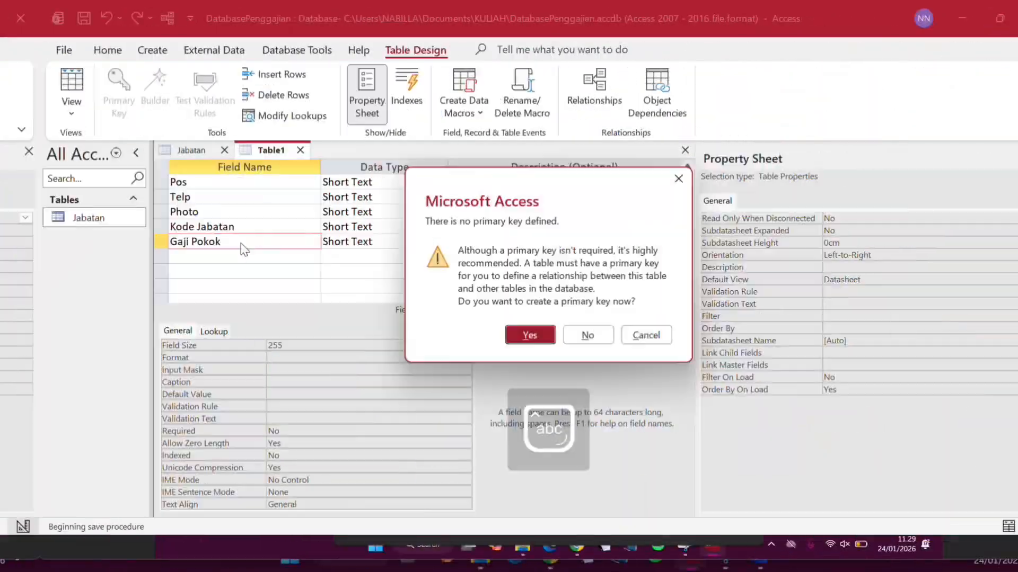
{"action": "left_click", "coordinate": [513, 334]}
- Make NIK the primary key of the Karyawan table instead of the automatic ID field
{"action": "scroll", "coordinate": [204, 212], "scroll_direction": "up", "scroll_amount": 3}
{"action": "left_click", "coordinate": [201, 195]}
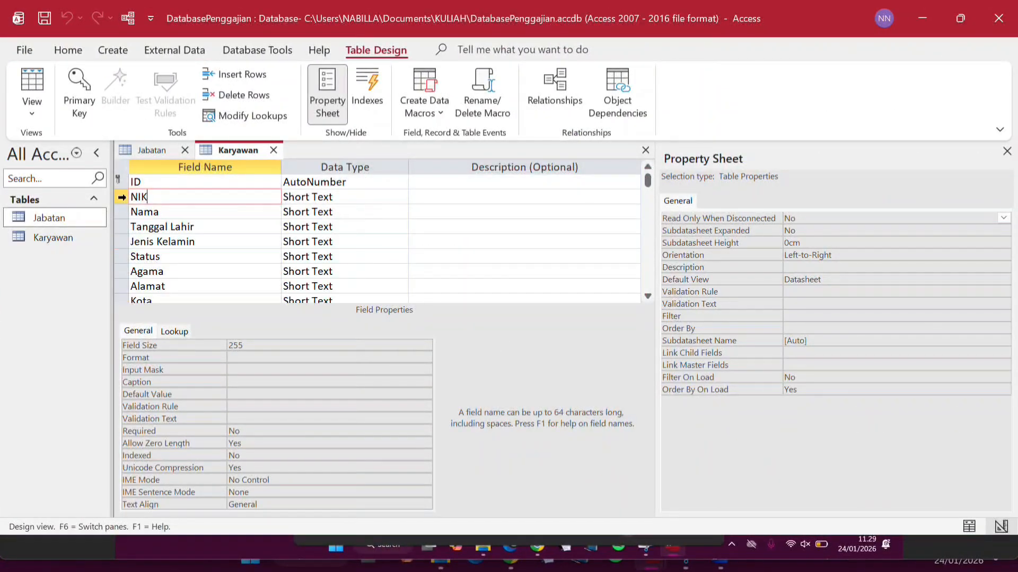
{"action": "right_click", "coordinate": [123, 197]}
{"action": "left_click", "coordinate": [167, 207]}
- Set the data type of Tanggal Lahir in the Karyawan table to Date/Time
{"action": "left_click", "coordinate": [401, 197]}
{"action": "left_click", "coordinate": [399, 213]}
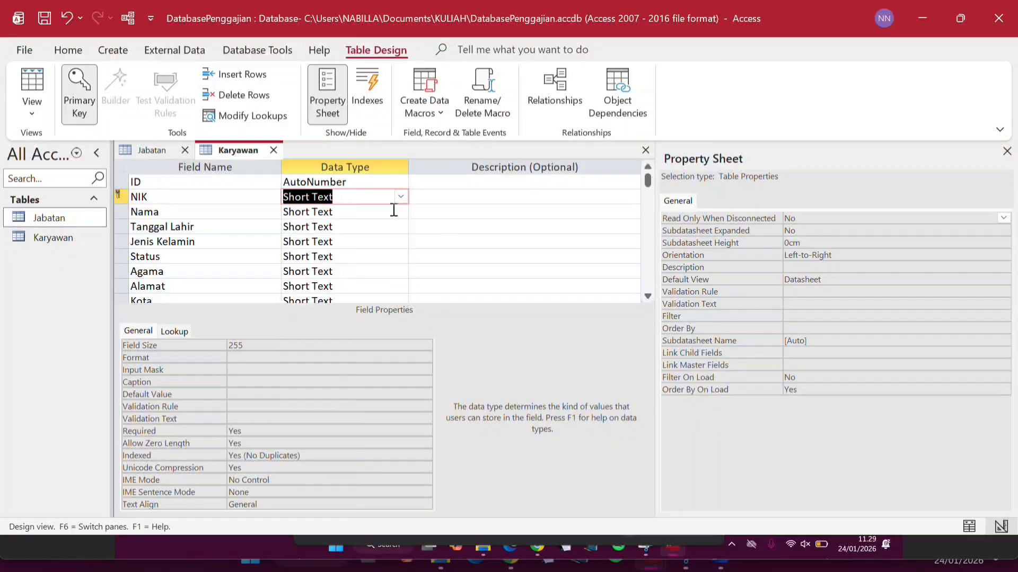
{"action": "left_click", "coordinate": [401, 227]}
{"action": "left_click", "coordinate": [401, 227]}
{"action": "left_click", "coordinate": [350, 301]}
- Set the Karyawan table's Photo field to OLE Object and its Gaji Pokok field to Number
{"action": "scroll", "coordinate": [272, 280], "scroll_direction": "down", "scroll_amount": 2}
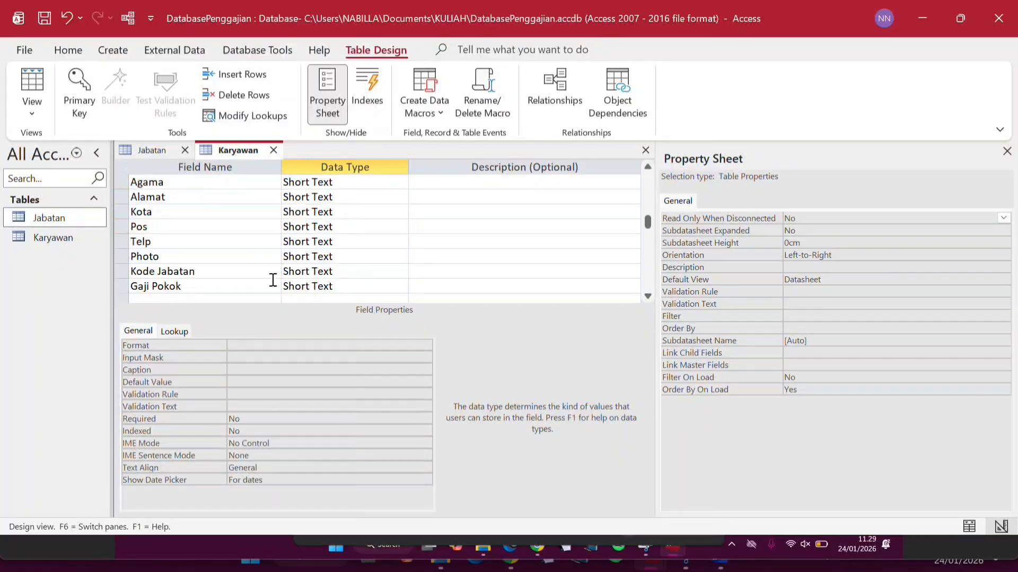
{"action": "left_click", "coordinate": [329, 258]}
{"action": "left_click", "coordinate": [402, 256]}
{"action": "left_click", "coordinate": [345, 405]}
{"action": "left_click", "coordinate": [344, 286]}
{"action": "left_click", "coordinate": [401, 286]}
{"action": "left_click", "coordinate": [360, 332]}
- Delete the automatic ID field from the Karyawan table
{"action": "left_click", "coordinate": [451, 258]}
{"action": "scroll", "coordinate": [451, 257], "scroll_direction": "up", "scroll_amount": 2}
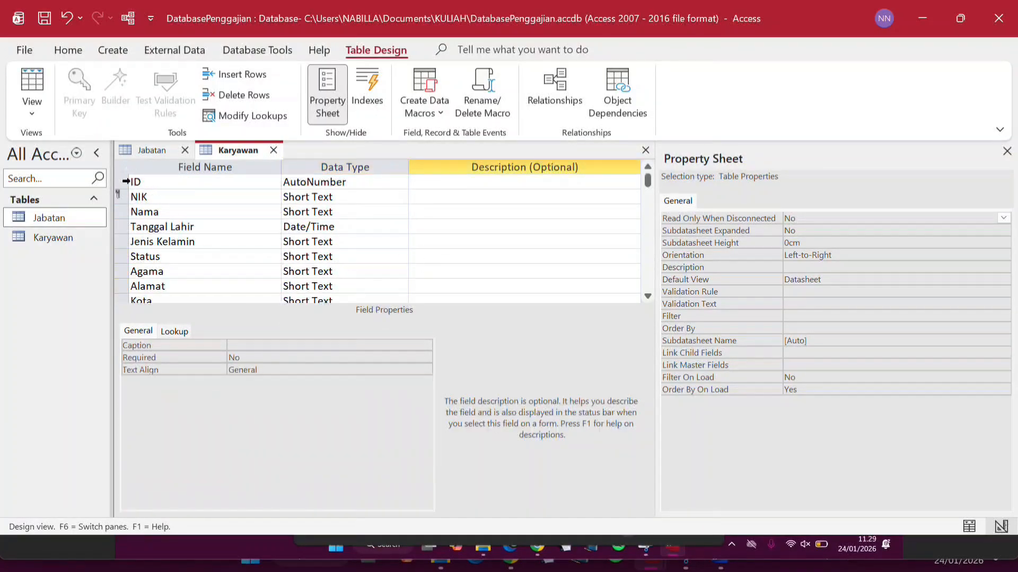
{"action": "left_click", "coordinate": [126, 181]}
{"action": "key", "text": "Delete"}
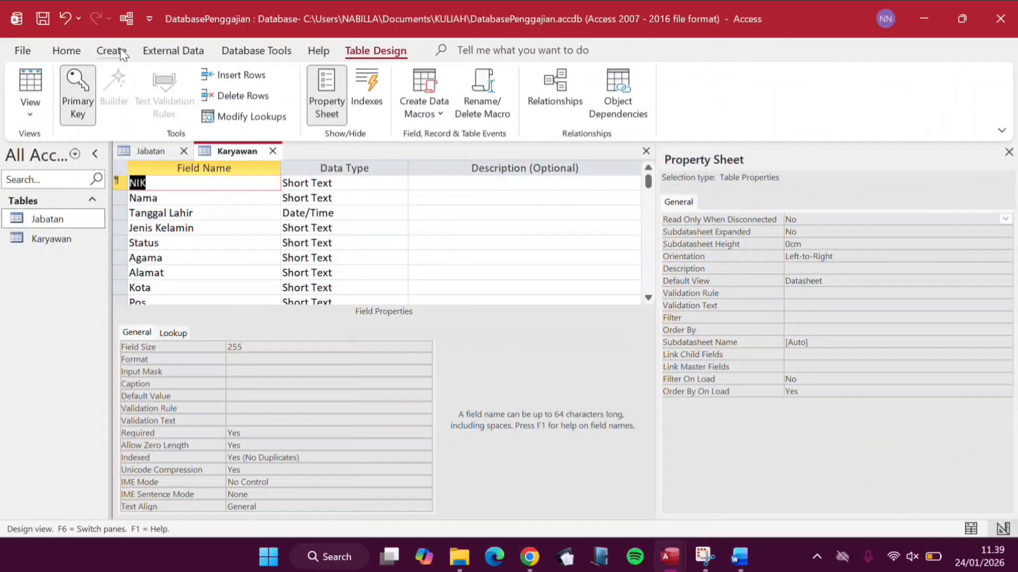
- Create a new table in Design View and name its first field IDGaji
{"action": "left_click", "coordinate": [110, 49]}
{"action": "left_click", "coordinate": [132, 95]}
{"action": "type", "text": "ID Gajian"}
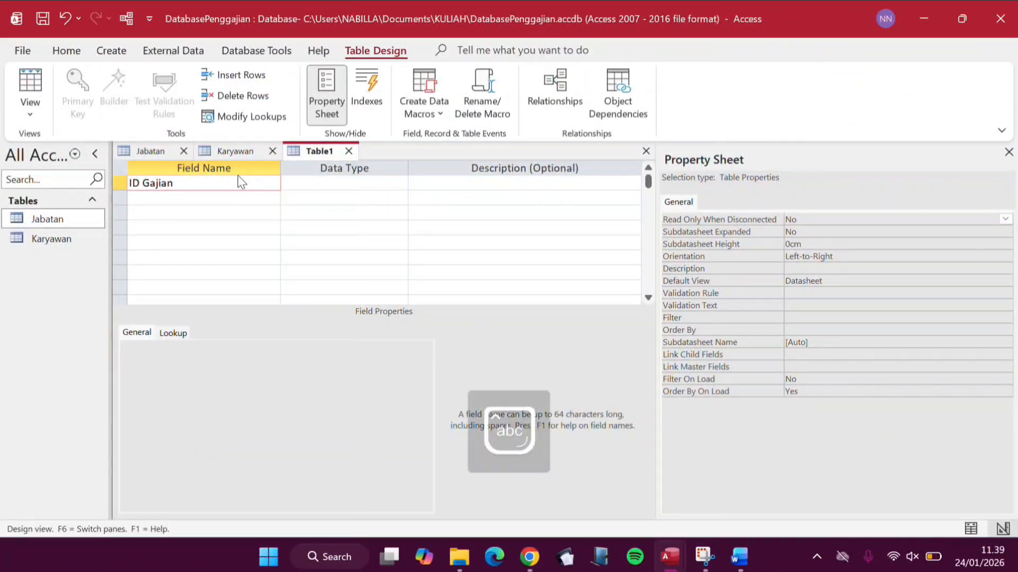
{"action": "left_click", "coordinate": [142, 182]}
{"action": "key", "text": "BackSpace"}
{"action": "left_click", "coordinate": [176, 183]}
{"action": "key", "text": "BackSpace"}
{"action": "key", "text": "BackSpace"}
- Add a Tanggal field below IDGaji with the data type Date/Time
{"action": "left_click", "coordinate": [208, 202]}
{"action": "type", "text": "Tanggal"}
{"action": "left_click", "coordinate": [357, 198]}
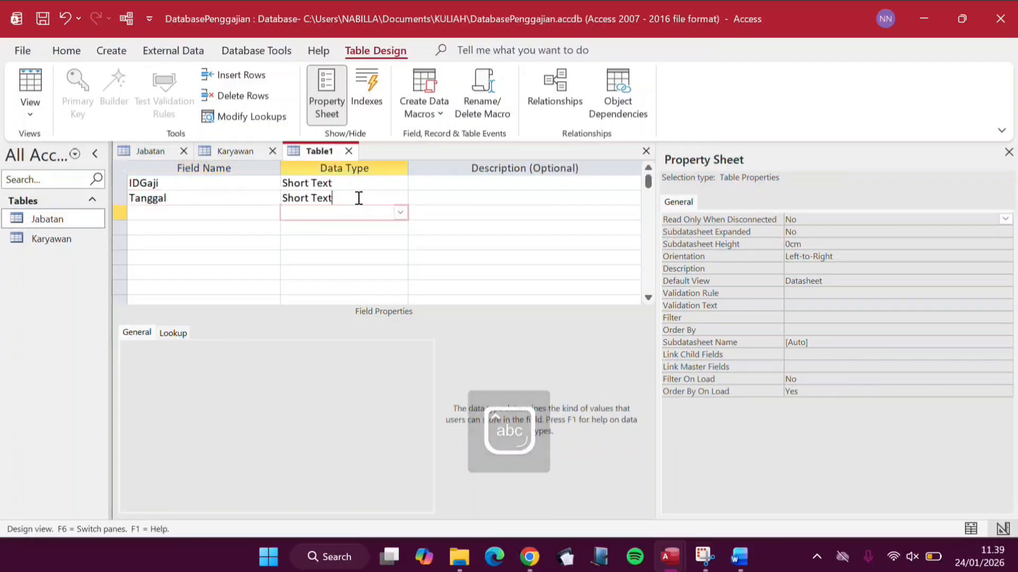
{"action": "type", "text": "d"}
- Make IDGaji the primary key and save the table as Gajian_H
{"action": "left_click", "coordinate": [159, 183]}
{"action": "left_click", "coordinate": [78, 96]}
{"action": "key", "text": "ctrl+s"}
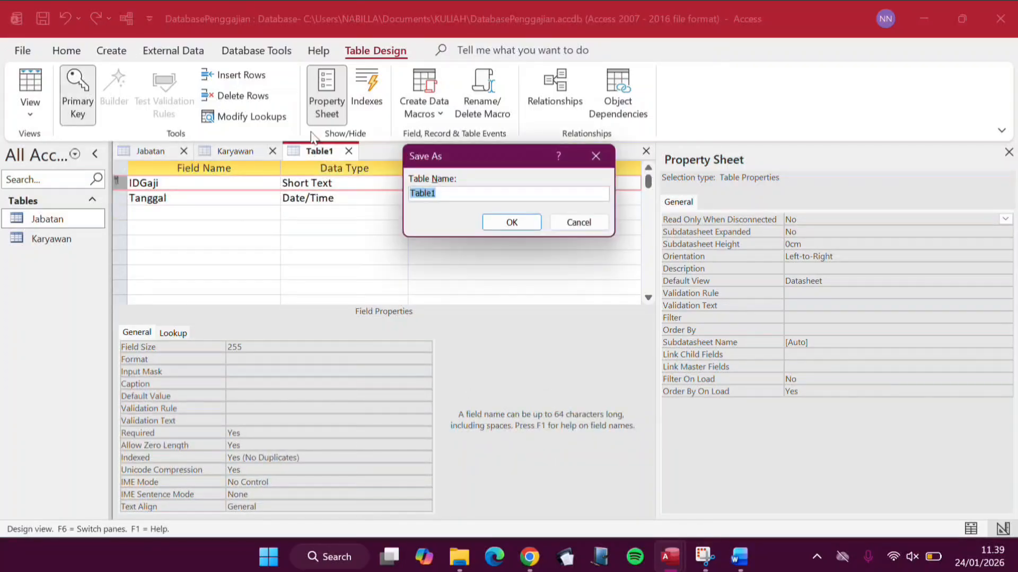
{"action": "type", "text": "Gajian_H"}
{"action": "key", "text": "Return"}
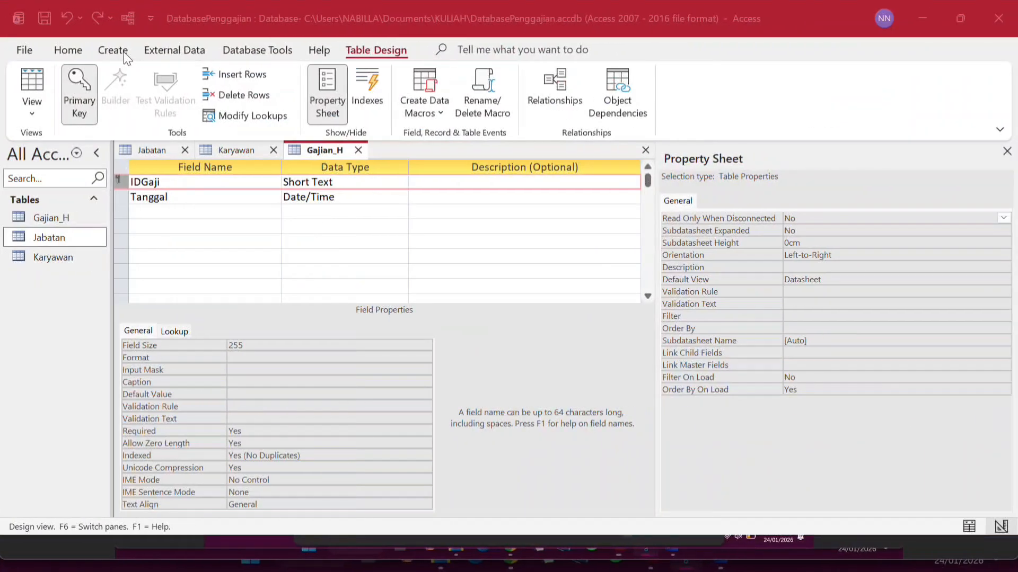
- Create another table in Design View with the fields NIK, Nama Anggota and Hubungan
{"action": "left_click", "coordinate": [125, 57]}
{"action": "left_click", "coordinate": [124, 95]}
{"action": "key", "text": "Caps_Lock"}
{"action": "type", "text": "NIK"}
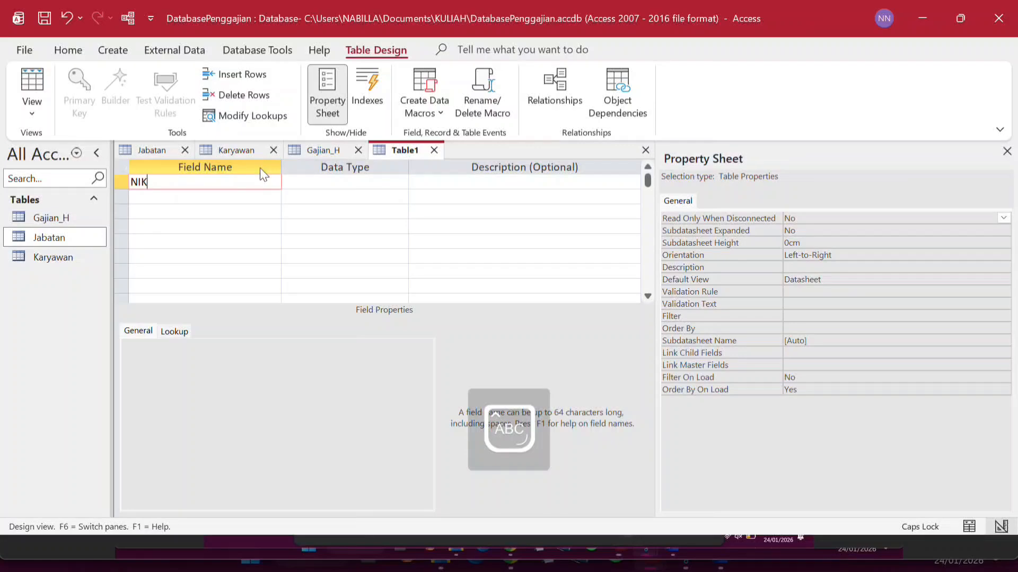
{"action": "left_click", "coordinate": [246, 198]}
{"action": "key", "text": "Caps_Lock"}
{"action": "type", "text": "Nama Anggota"}
{"action": "key", "text": "Down"}
{"action": "key", "text": "Caps_Lock"}
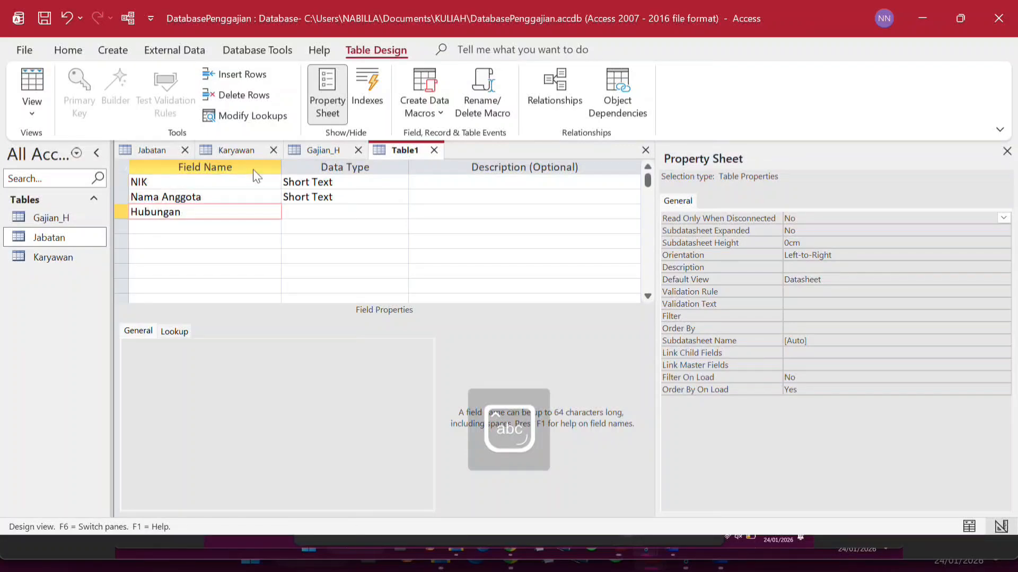
- Add the fields Tanggal Lahir and Tempat Lahir below Hubungan
{"action": "key", "text": "Down"}
{"action": "type", "text": "Tanggal Lahir"}
{"action": "key", "text": "Down"}
{"action": "type", "text": "Tempat"}
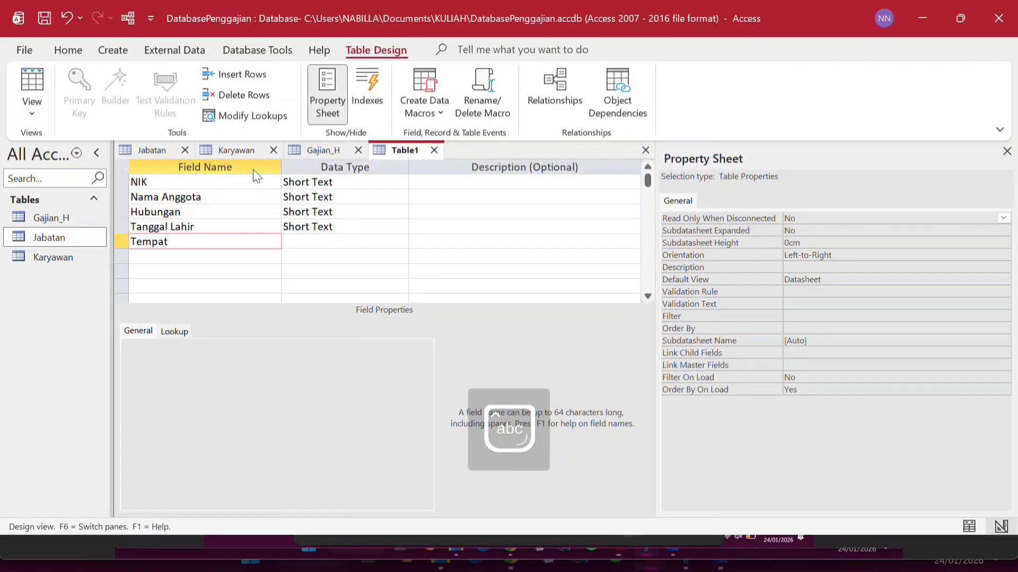
{"action": "key", "text": "Caps_Lock"}
{"action": "type", "text": "Lahir"}
- Add the fields Pendidikan, Pekerjaan and Photo below Tempat Lahir
{"action": "key", "text": "Down"}
{"action": "type", "text": "Pendidik"}
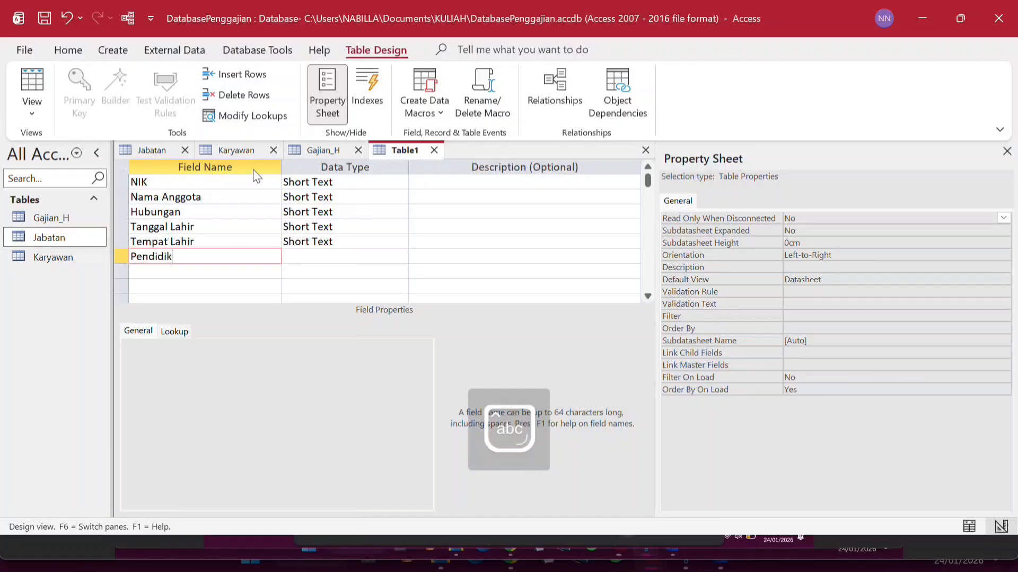
{"action": "type", "text": "an"}
{"action": "key", "text": "Down"}
{"action": "type", "text": "Pekerjaan"}
{"action": "key", "text": "Down"}
{"action": "key", "text": "Caps_Lock"}
{"action": "type", "text": "Photo"}
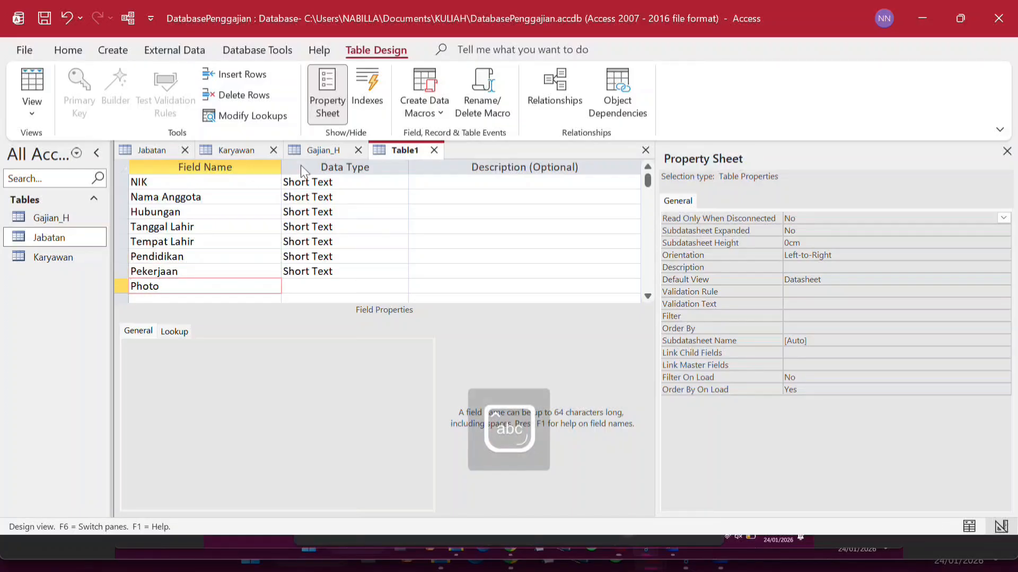
- Set the data type of Tanggal Lahir to Date/Time and that of Photo to OLE Object
{"action": "left_click", "coordinate": [346, 211]}
{"action": "left_click", "coordinate": [351, 180]}
{"action": "left_click", "coordinate": [364, 199]}
{"action": "left_click", "coordinate": [401, 227]}
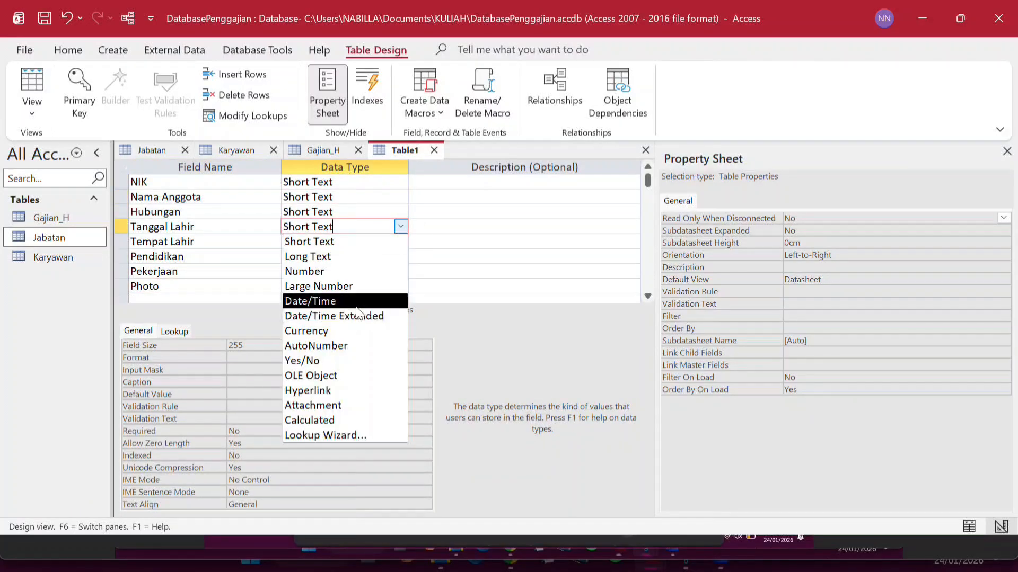
{"action": "left_click", "coordinate": [340, 302]}
{"action": "left_click", "coordinate": [399, 287]}
{"action": "left_click", "coordinate": [400, 287]}
{"action": "left_click", "coordinate": [345, 437]}
- Save the family members table under the name Keluarga
{"action": "left_click", "coordinate": [135, 182]}
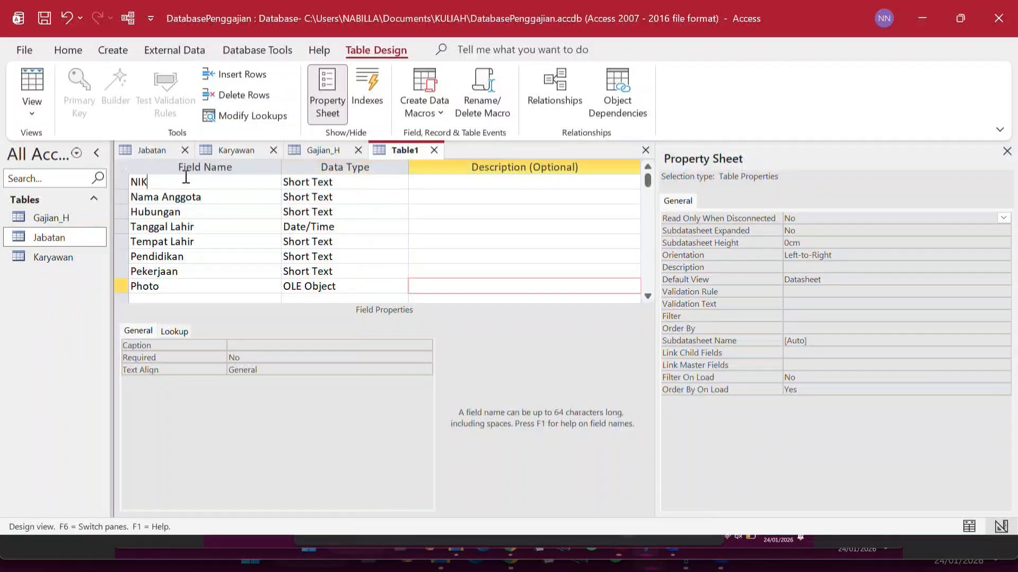
{"action": "left_click", "coordinate": [121, 182]}
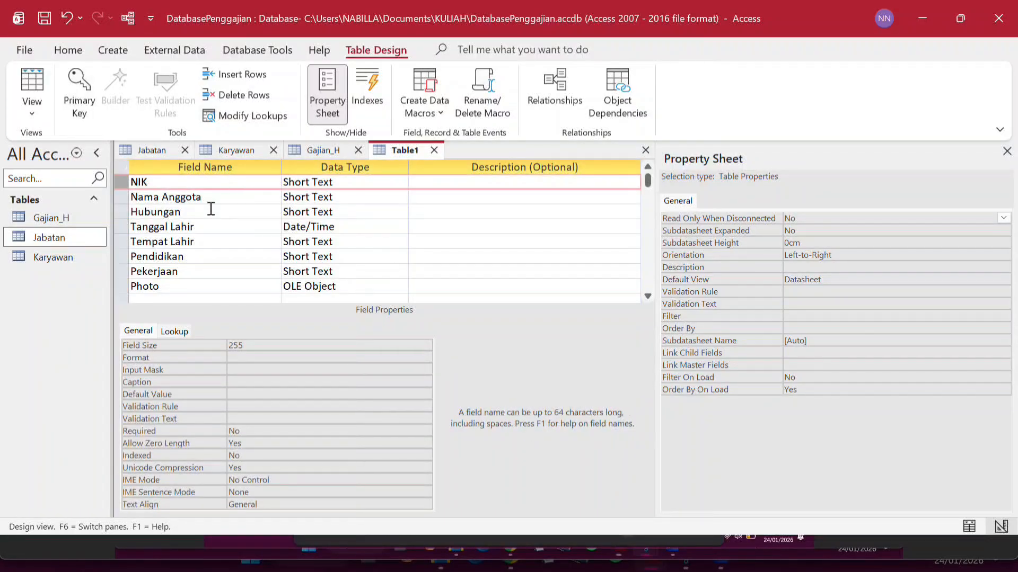
{"action": "key", "text": "ctrl+s"}
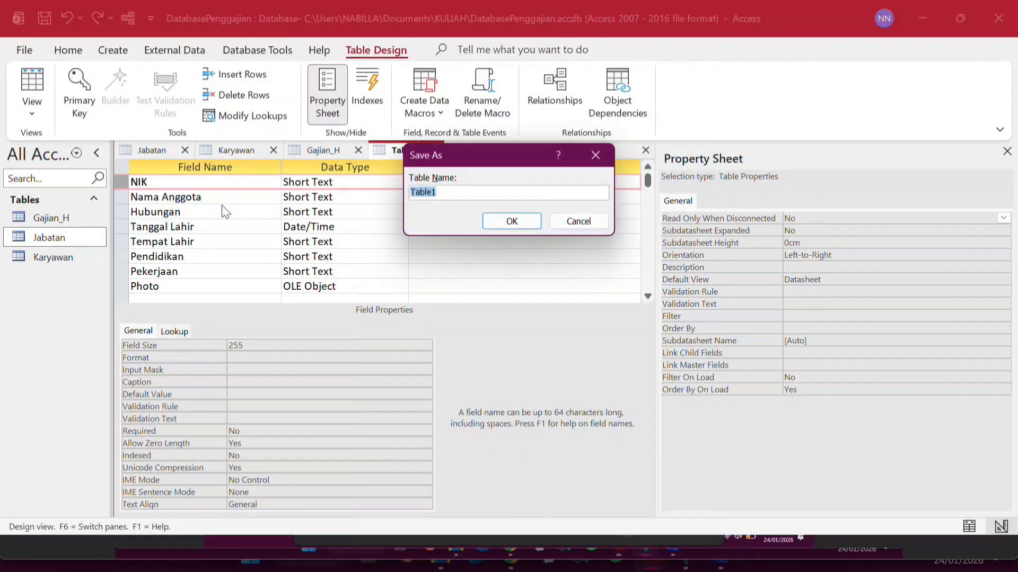
{"action": "type", "text": "Keluarga"}
{"action": "key", "text": "Return"}
{"action": "key", "text": "Return"}
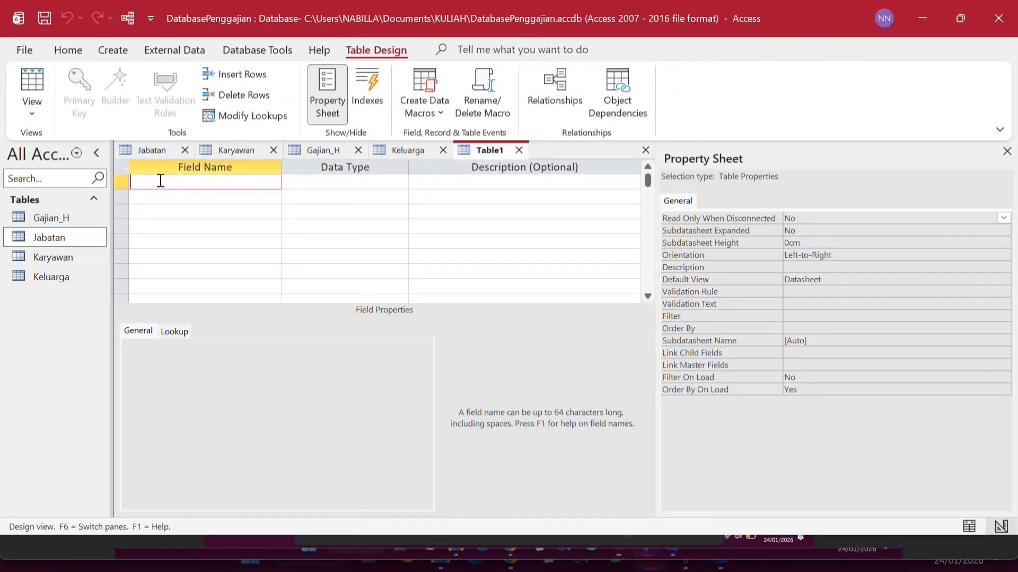
- Enter the fields ID Gaji, NIK, NGajiPokok and NUangMakan in the new empty table
{"action": "key", "text": "Caps_Lock"}
{"action": "type", "text": "ID Gaji"}
{"action": "key", "text": "Down"}
{"action": "type", "text": "NIK"}
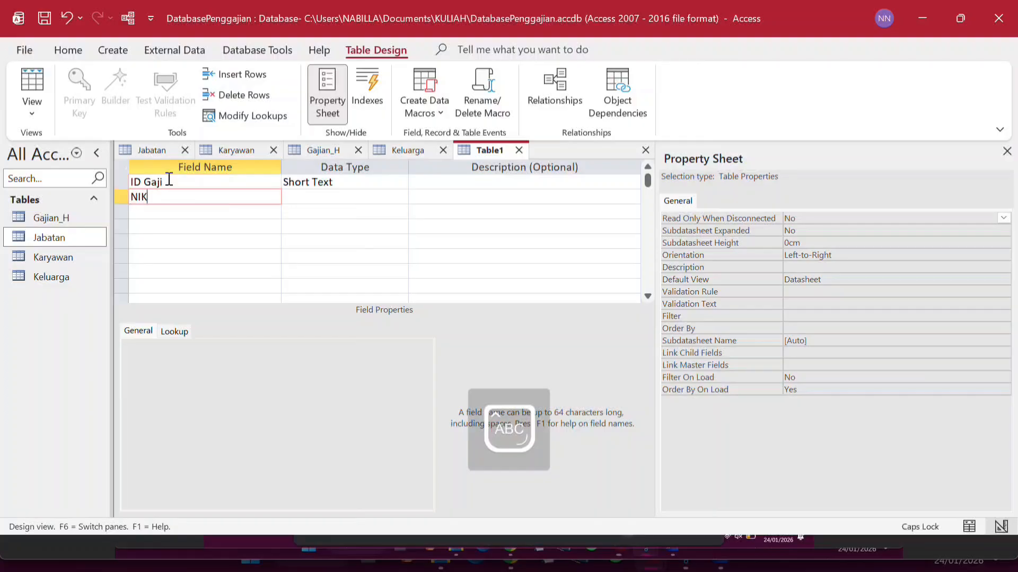
{"action": "key", "text": "Down"}
{"action": "type", "text": "NGajiPokok"}
{"action": "key", "text": "Down"}
{"action": "type", "text": "NUangMakan"}
{"action": "key", "text": "Down"}
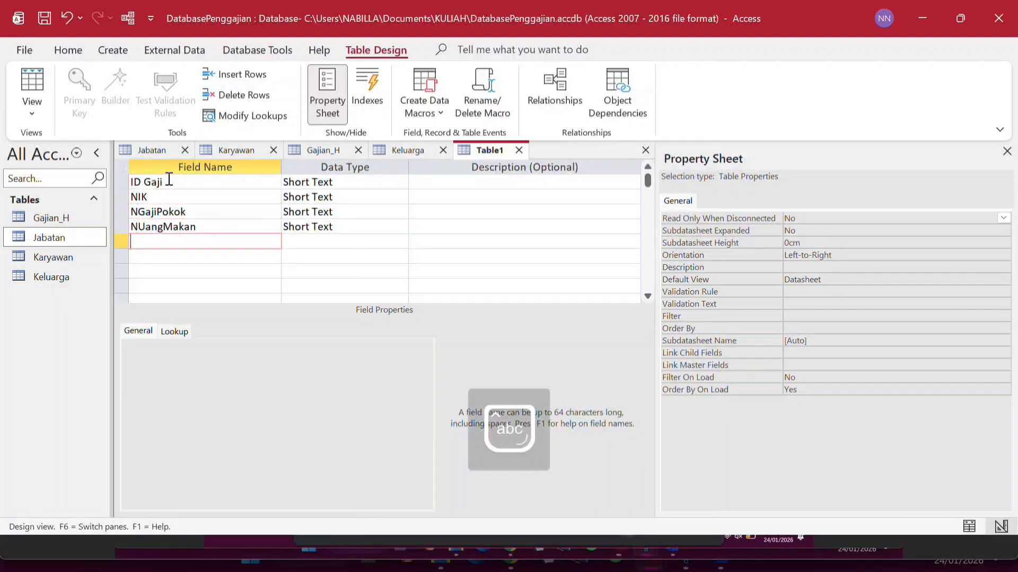
- Add the fields NTransportasi, NTJabatan, NJamsostek and NLembur below NUangMakan
{"action": "type", "text": "NTransportasi"}
{"action": "key", "text": "Down"}
{"action": "type", "text": "NTJabatan"}
{"action": "key", "text": "Down"}
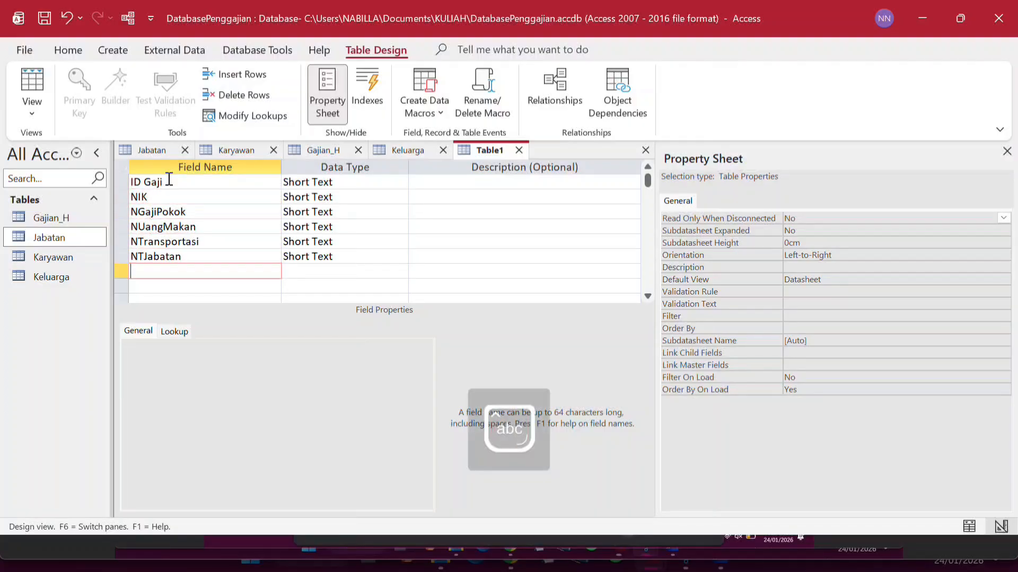
{"action": "type", "text": "NJamsostek"}
{"action": "key", "text": "Down"}
{"action": "type", "text": "NLembur"}
{"action": "key", "text": "Down"}
- Add the fields PPotongan and PPPH21 below NLembur
{"action": "key", "text": "Caps_Lock"}
{"action": "type", "text": "PPoto"}
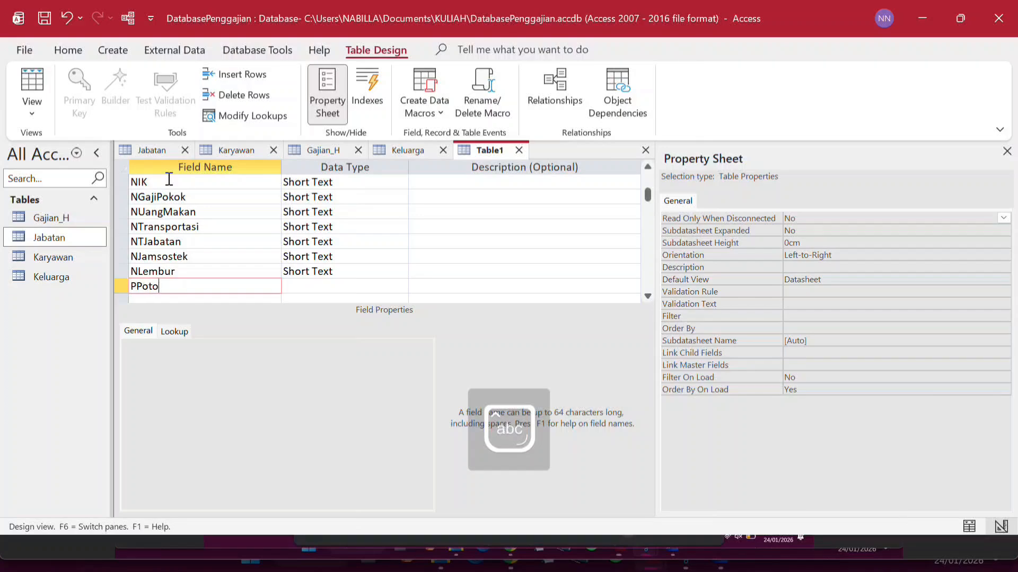
{"action": "type", "text": "ngan"}
{"action": "key", "text": "Down"}
{"action": "type", "text": "PPPH21"}
- Set the data types of NGajiPokok, NUangMakan and NTransportasi to Number
{"action": "left_click", "coordinate": [347, 287]}
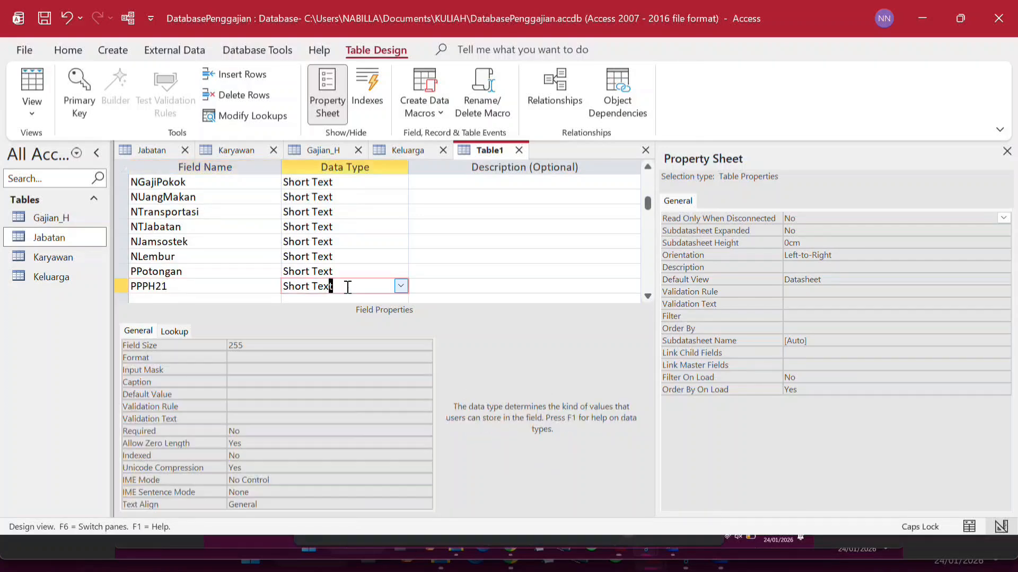
{"action": "scroll", "coordinate": [347, 287], "scroll_direction": "up", "scroll_amount": 2}
{"action": "left_click", "coordinate": [337, 211]}
{"action": "left_click", "coordinate": [400, 212]}
{"action": "left_click", "coordinate": [352, 257]}
{"action": "left_click", "coordinate": [401, 226]}
{"action": "left_click", "coordinate": [366, 272]}
{"action": "left_click", "coordinate": [401, 242]}
{"action": "left_click", "coordinate": [361, 287]}
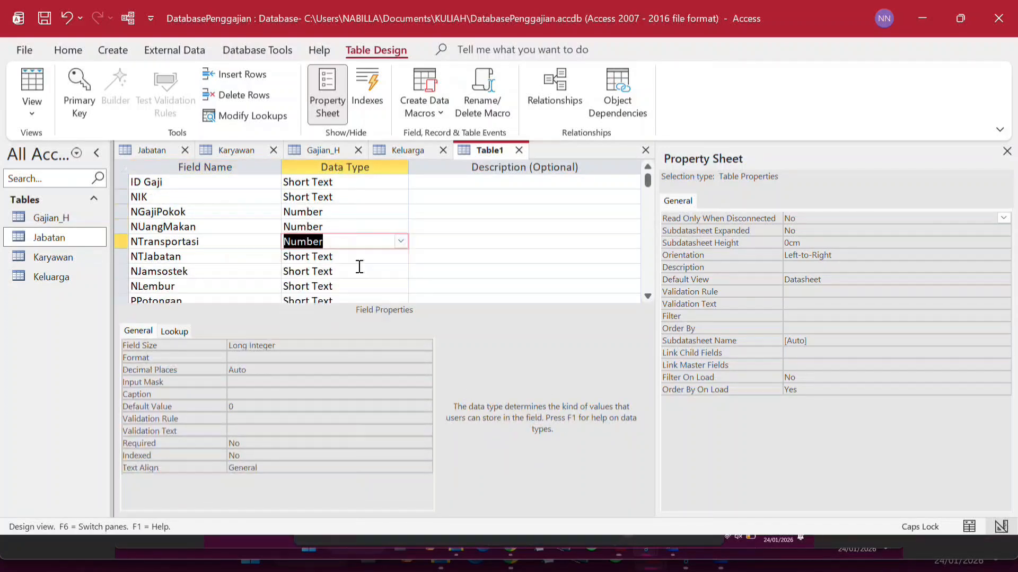
- Set the data types of NTJabatan, NJamsostek and NLembur to Number and open the data type choices for PPotongan
{"action": "left_click", "coordinate": [401, 257]}
{"action": "left_click", "coordinate": [360, 301]}
{"action": "scroll", "coordinate": [361, 243], "scroll_direction": "down", "scroll_amount": 1}
{"action": "left_click", "coordinate": [400, 227]}
{"action": "left_click", "coordinate": [360, 271]}
{"action": "left_click", "coordinate": [401, 242]}
{"action": "left_click", "coordinate": [361, 286]}
{"action": "left_click", "coordinate": [400, 256]}
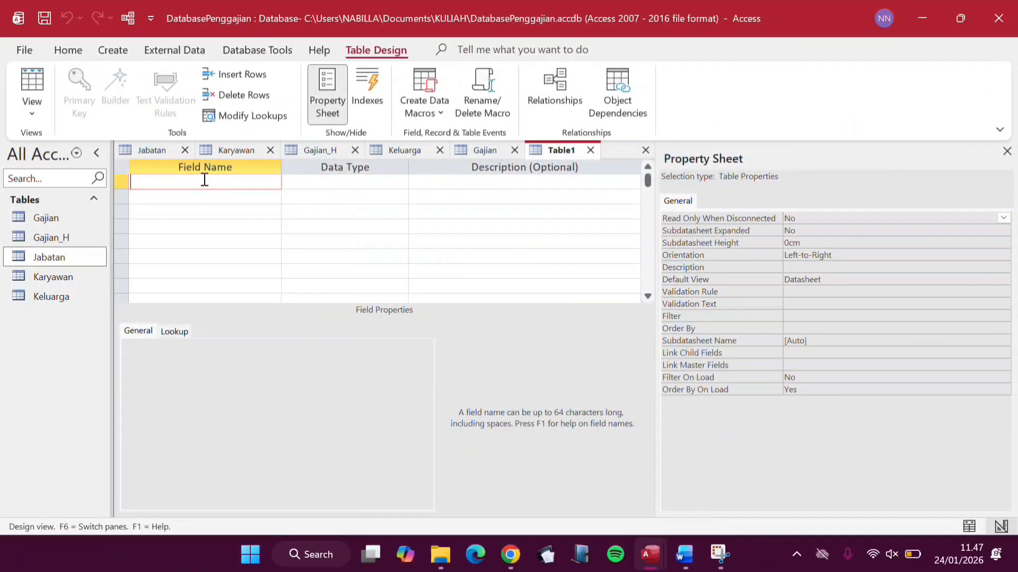
{"action": "key", "text": "ctrl+s"}
{"action": "type", "text": "RekapA"}
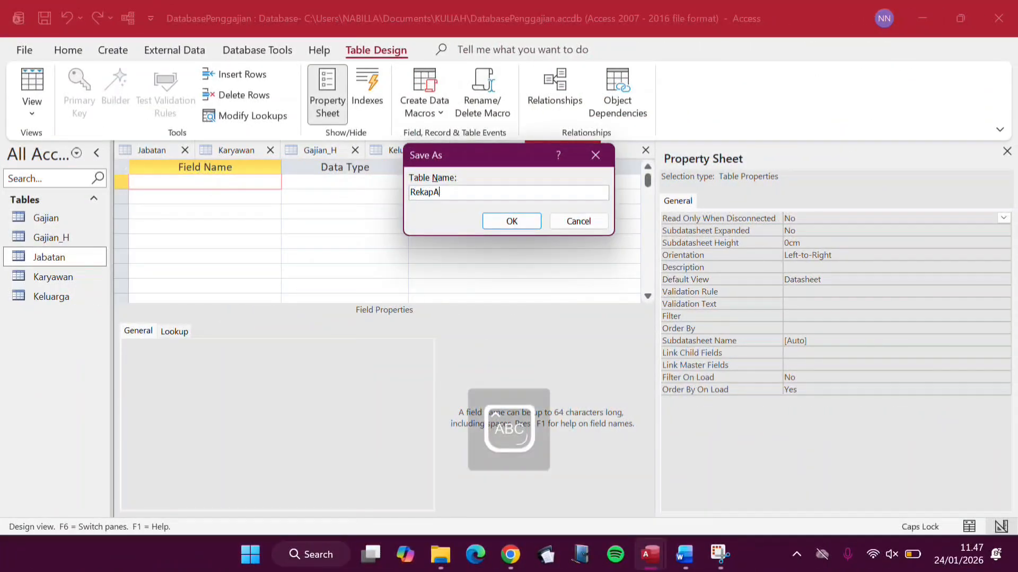
{"action": "key", "text": "Return"}
{"action": "key", "text": "Return"}
- Enter NIK and Periode as the first two fields of the new attendance table
{"action": "type", "text": "NIK"}
{"action": "key", "text": "Down"}
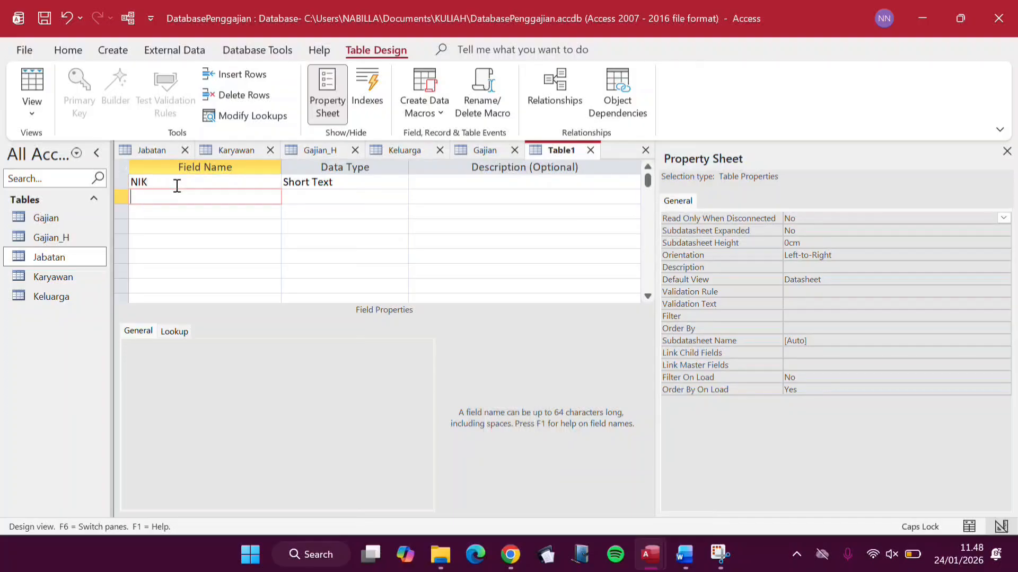
{"action": "type", "text": "p"}
{"action": "key", "text": "Down"}
{"action": "key", "text": "Caps_Lock"}
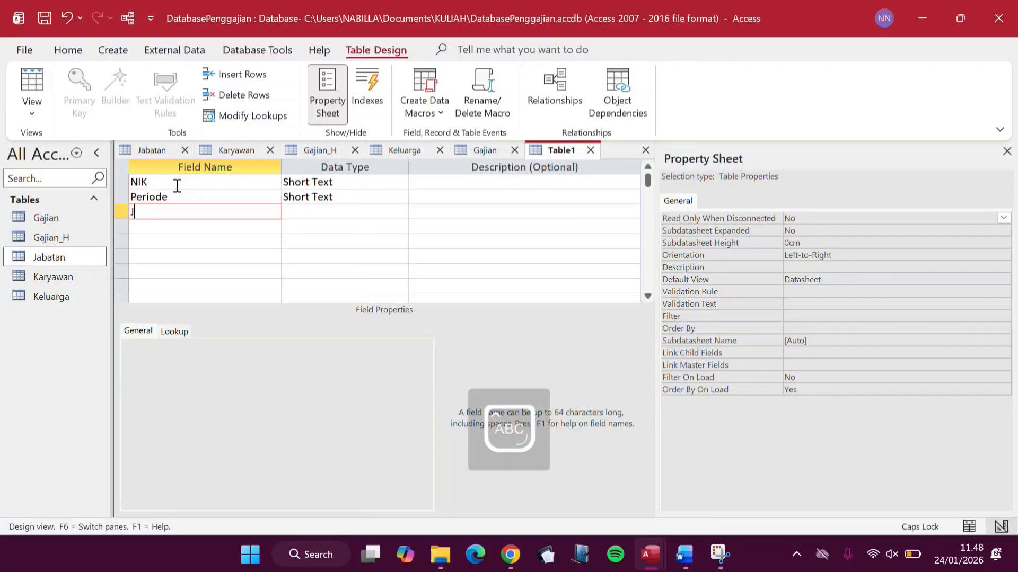
- Add the fields JH, JS, JI and JA below Periode
{"action": "type", "text": "JH"}
{"action": "key", "text": "Down"}
{"action": "type", "text": "JS"}
{"action": "key", "text": "Down"}
{"action": "type", "text": "JI"}
{"action": "key", "text": "Down"}
{"action": "key", "text": "J"}
{"action": "key", "text": "A"}
{"action": "key", "text": "Down"}
- Add the fields JL1, JL2, JL3 and JL4 below JA
{"action": "key", "text": "J"}
{"action": "key", "text": "L"}
{"action": "key", "text": "1"}
{"action": "key", "text": "Down"}
{"action": "type", "text": "JL2"}
{"action": "key", "text": "Down"}
{"action": "type", "text": "JL"}
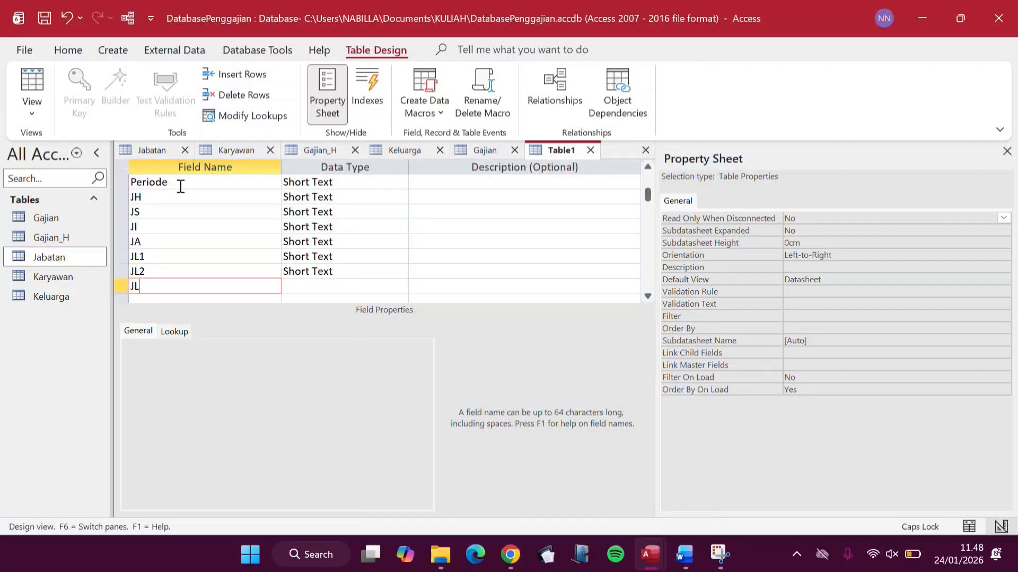
- Set the data type of the Periode field to Date/Time
{"action": "left_click", "coordinate": [301, 282]}
{"action": "scroll", "coordinate": [301, 277], "scroll_direction": "up", "scroll_amount": 1}
{"action": "left_click", "coordinate": [401, 197]}
{"action": "left_click", "coordinate": [336, 271]}
- Set the data types of JH, JS, JI and JA to Number
{"action": "left_click", "coordinate": [399, 213]}
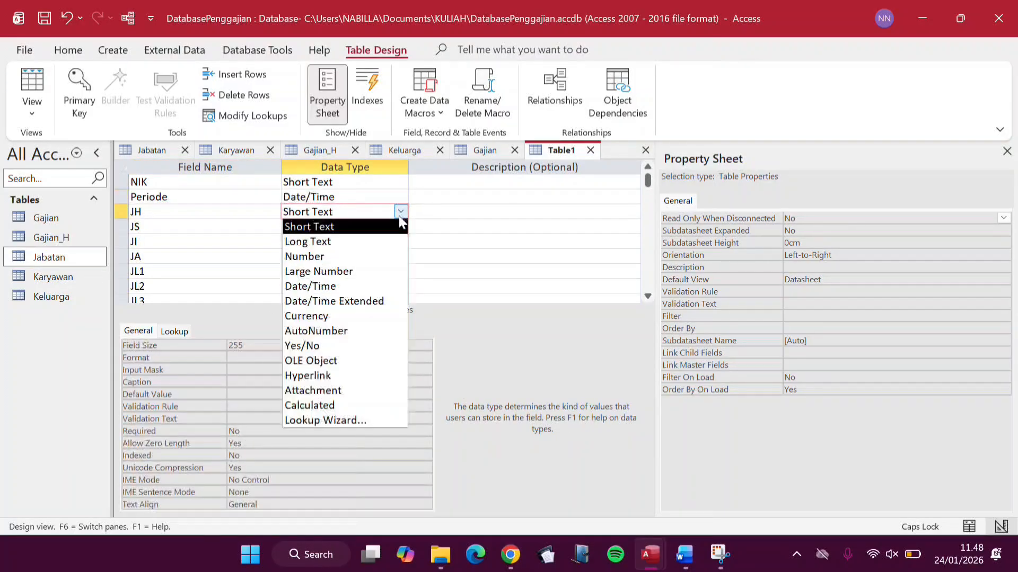
{"action": "left_click", "coordinate": [379, 256]}
{"action": "left_click", "coordinate": [401, 227]}
{"action": "left_click", "coordinate": [377, 271]}
{"action": "left_click", "coordinate": [400, 242]}
{"action": "left_click", "coordinate": [378, 286]}
{"action": "left_click", "coordinate": [400, 256]}
{"action": "left_click", "coordinate": [377, 301]}
- Set the data types of the fields JL1 through JL4 to Number
{"action": "scroll", "coordinate": [376, 265], "scroll_direction": "down", "scroll_amount": 1}
{"action": "left_click", "coordinate": [400, 227]}
{"action": "left_click", "coordinate": [378, 271]}
{"action": "left_click", "coordinate": [401, 242]}
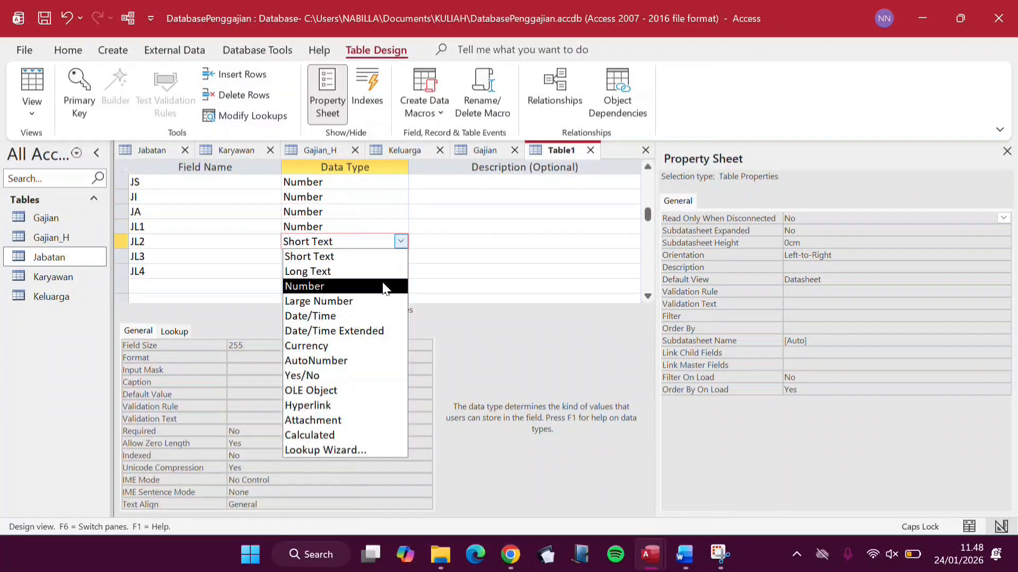
{"action": "left_click", "coordinate": [370, 302]}
{"action": "left_click", "coordinate": [401, 271]}
{"action": "left_click", "coordinate": [369, 316]}
{"action": "left_click", "coordinate": [466, 226]}
- Save the attendance table as RekapAbsen, accepting an automatically created primary key
{"action": "scroll", "coordinate": [466, 227], "scroll_direction": "up", "scroll_amount": 1}
{"action": "key", "text": "ctrl+s"}
{"action": "type", "text": "RekapAbsen"}
{"action": "key", "text": "Return"}
{"action": "key", "text": "Return"}
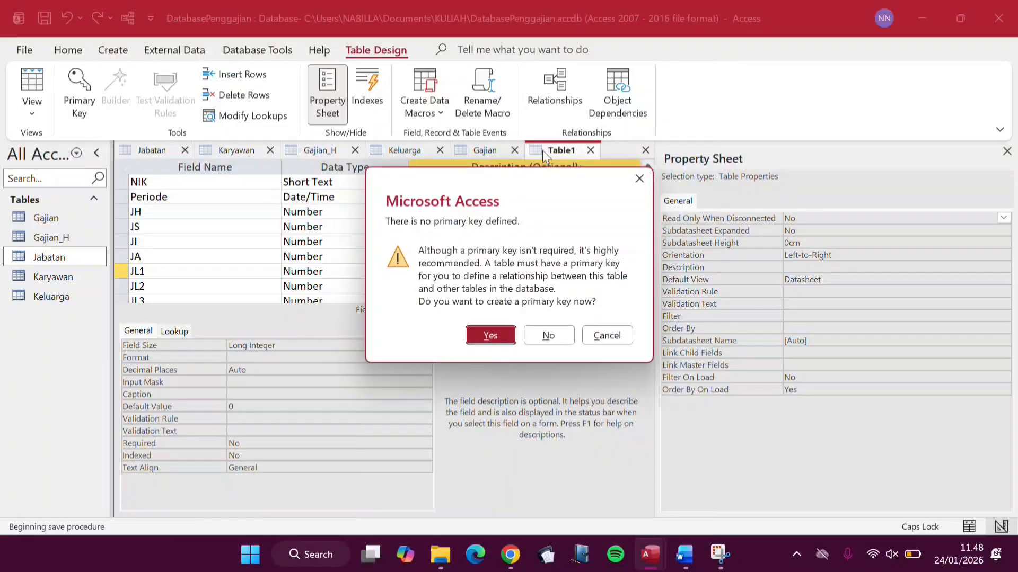
- Delete the automatically added primary key field at the start of RekapAbsen
{"action": "left_click", "coordinate": [121, 181]}
{"action": "key", "text": "Delete"}
{"action": "key", "text": "Return"}
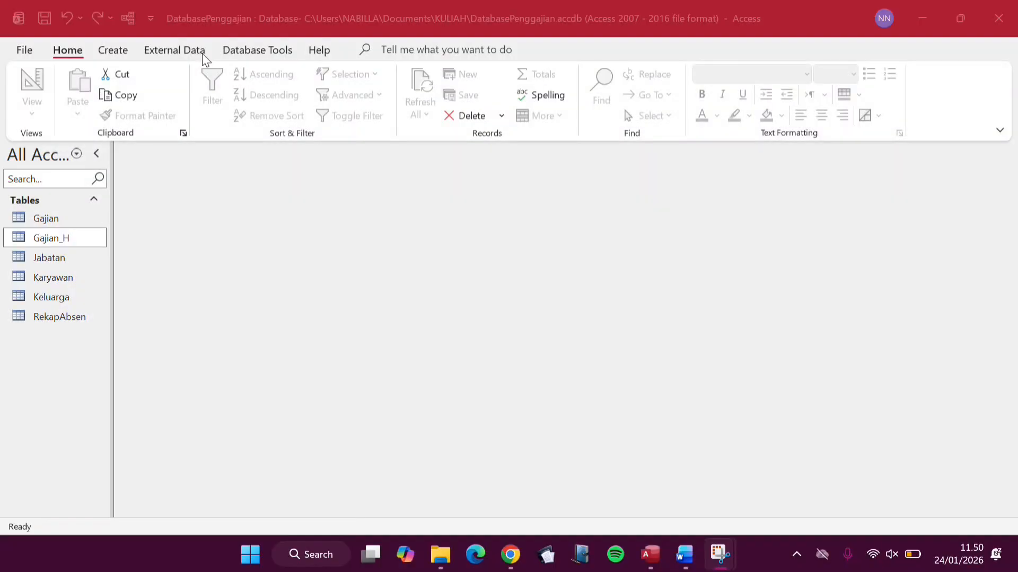
- Open the Relationships window and add the tables Gajian, Gajian_H, Jabatan, Karyawan, Keluarga and RekapAbsen to the diagram
{"action": "left_click", "coordinate": [240, 49]}
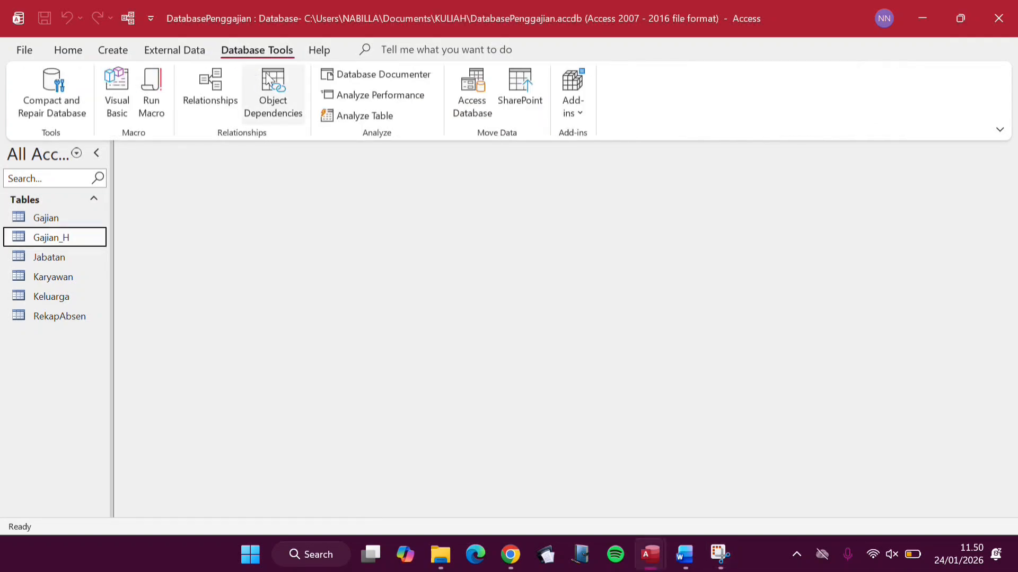
{"action": "left_click", "coordinate": [206, 89]}
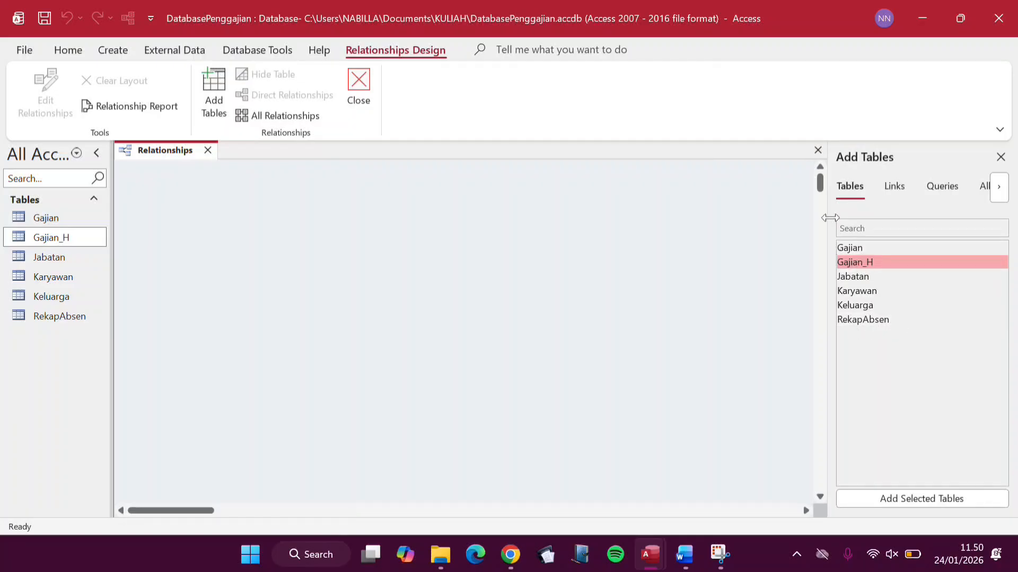
{"action": "left_click", "coordinate": [851, 247], "text": "ctrl"}
{"action": "left_click", "coordinate": [858, 276], "text": "ctrl"}
{"action": "left_click", "coordinate": [861, 292], "text": "ctrl"}
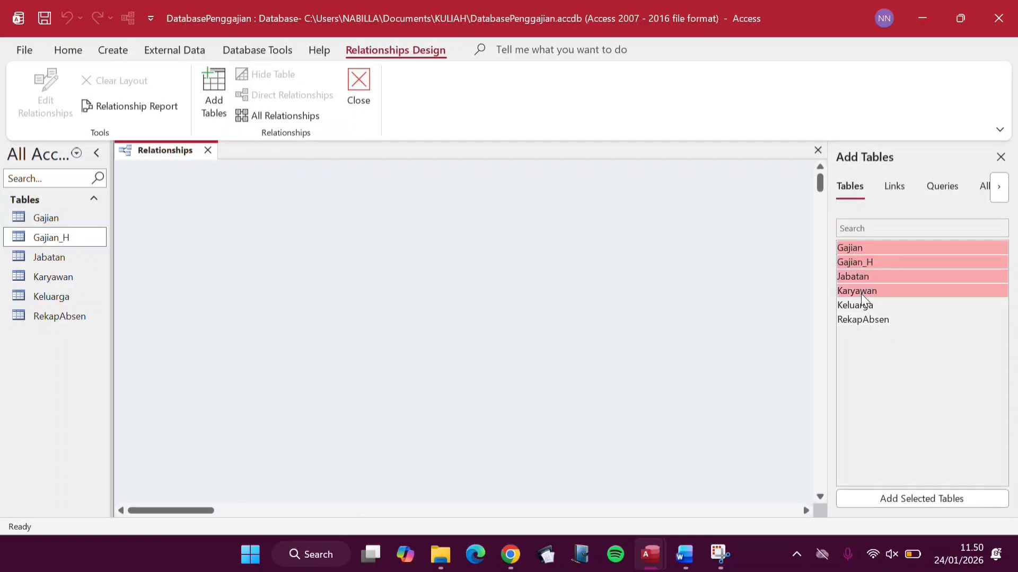
{"action": "left_click", "coordinate": [863, 306], "text": "ctrl"}
{"action": "left_click", "coordinate": [865, 320], "text": "ctrl"}
{"action": "left_click_drag", "start_coordinate": [860, 276], "coordinate": [326, 286]}
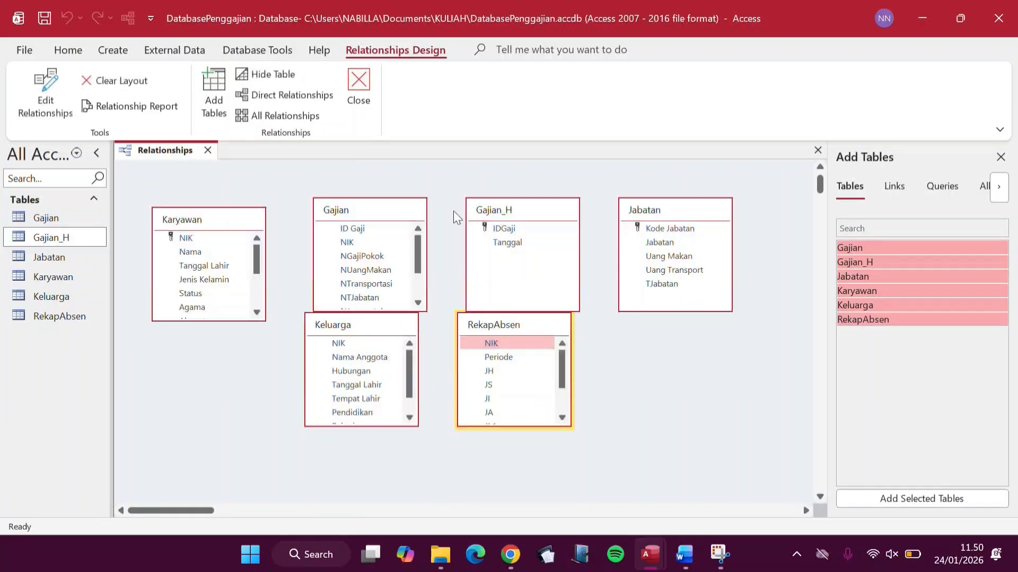
- Arrange the diagram with Jabatan below Karyawan, Gajian to the right of Gajian_H and RekapAbsen below them, and make RekapAbsen taller
{"action": "left_click", "coordinate": [385, 327]}
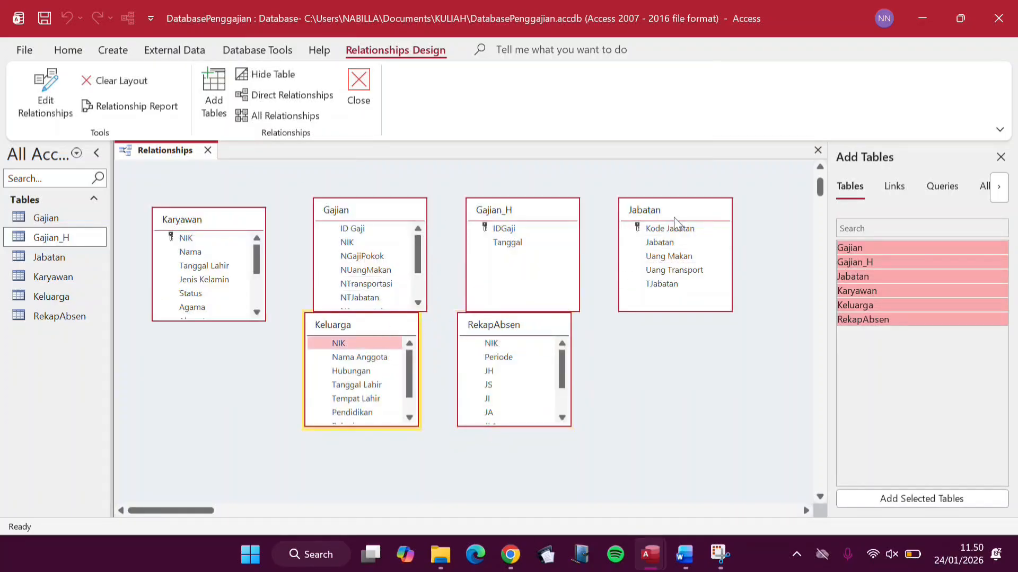
{"action": "left_click_drag", "start_coordinate": [674, 219], "coordinate": [207, 386]}
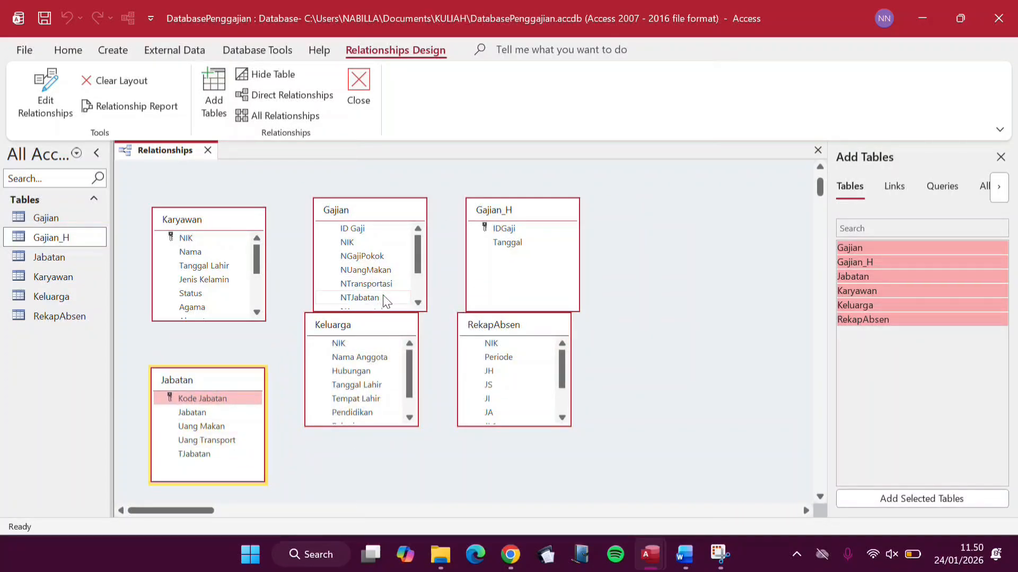
{"action": "left_click_drag", "start_coordinate": [346, 212], "coordinate": [695, 206]}
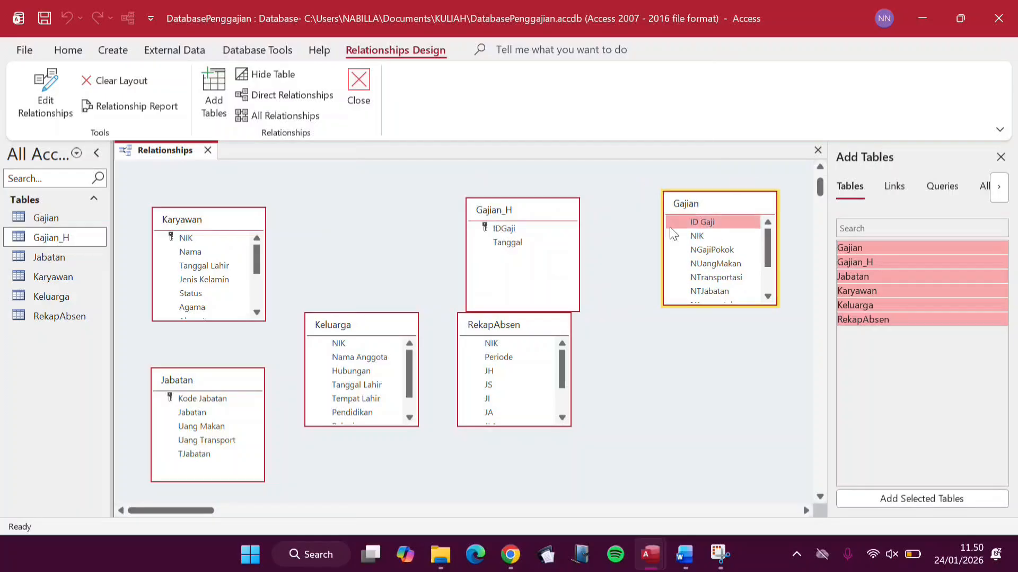
{"action": "left_click_drag", "start_coordinate": [525, 328], "coordinate": [636, 365]}
{"action": "left_click_drag", "start_coordinate": [627, 459], "coordinate": [630, 501]}
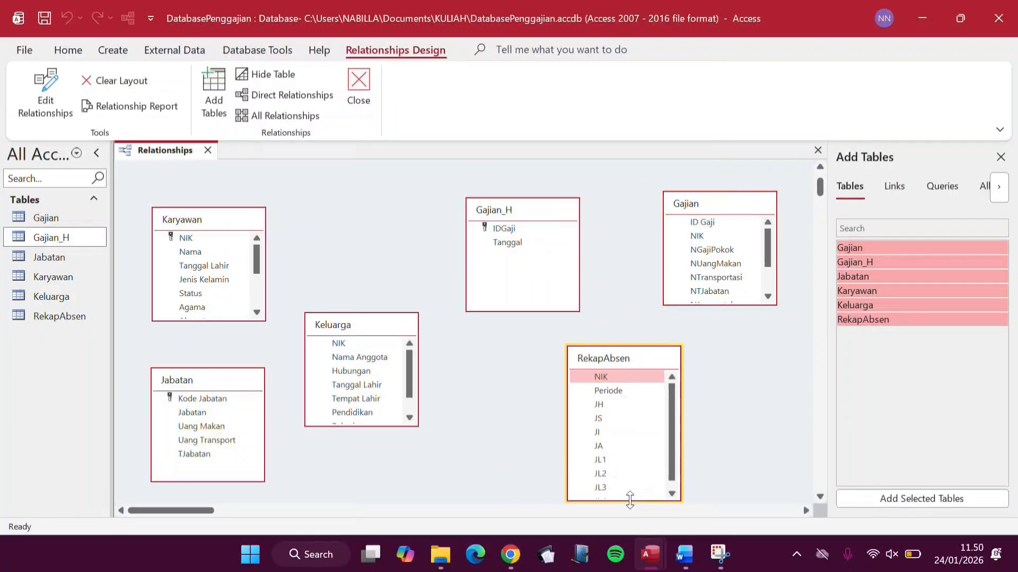
- Shift Gajian_H and Keluarga slightly and lengthen the Keluarga box to show all its fields
{"action": "left_click_drag", "start_coordinate": [500, 215], "coordinate": [483, 214]}
{"action": "mouse_move", "coordinate": [378, 324]}
{"action": "left_mouse_down"}
{"action": "mouse_move", "coordinate": [399, 330]}
{"action": "mouse_move", "coordinate": [391, 318]}
{"action": "left_mouse_up"}
{"action": "left_click_drag", "start_coordinate": [381, 422], "coordinate": [382, 503]}
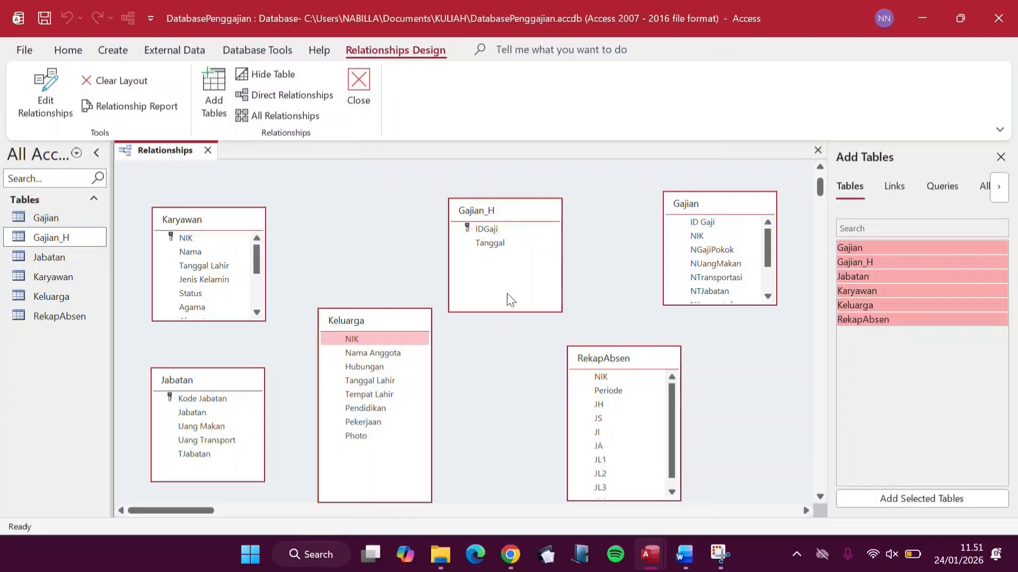
{"action": "left_click_drag", "start_coordinate": [401, 312], "coordinate": [406, 319]}
- Nudge Gajian_H to the right, raise RekapAbsen and lengthen the RekapAbsen box to show all its fields
{"action": "left_click_drag", "start_coordinate": [528, 219], "coordinate": [540, 216]}
{"action": "left_click_drag", "start_coordinate": [633, 360], "coordinate": [634, 345]}
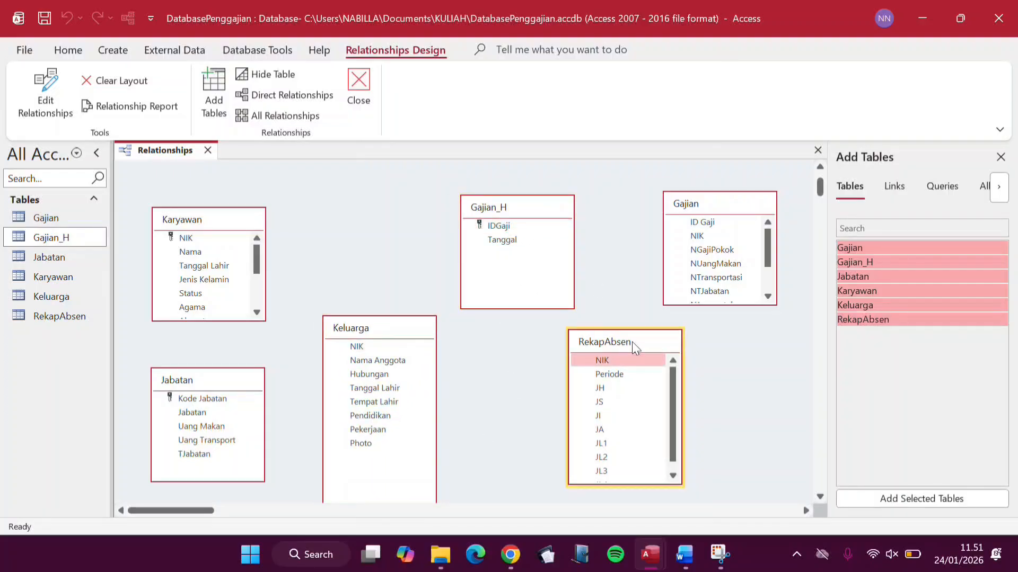
{"action": "left_click_drag", "start_coordinate": [627, 484], "coordinate": [627, 501]}
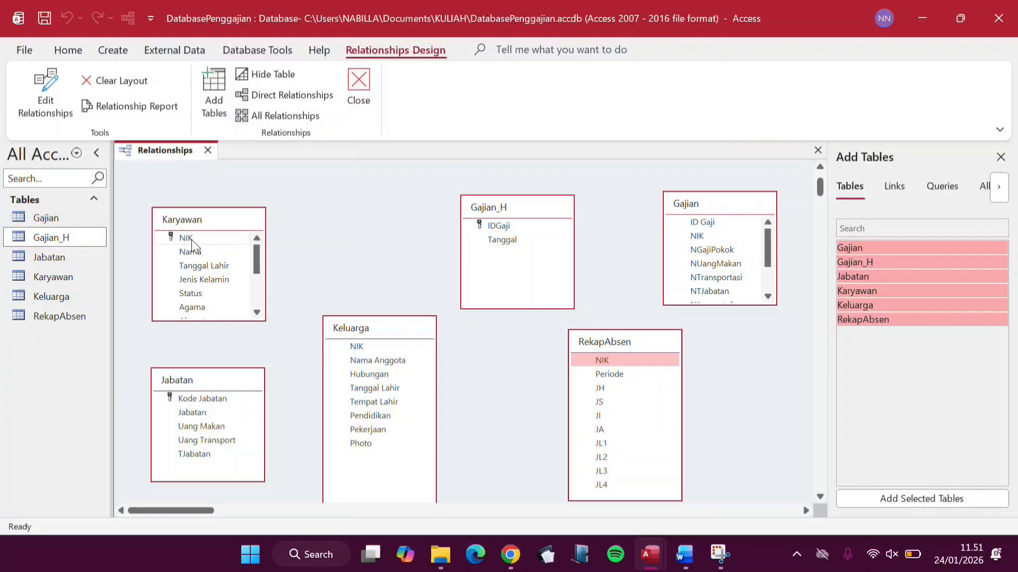
- Create a relationship from NIK in Karyawan to NIK in Keluarga with referential integrity enforced
{"action": "left_click_drag", "start_coordinate": [191, 240], "coordinate": [359, 347]}
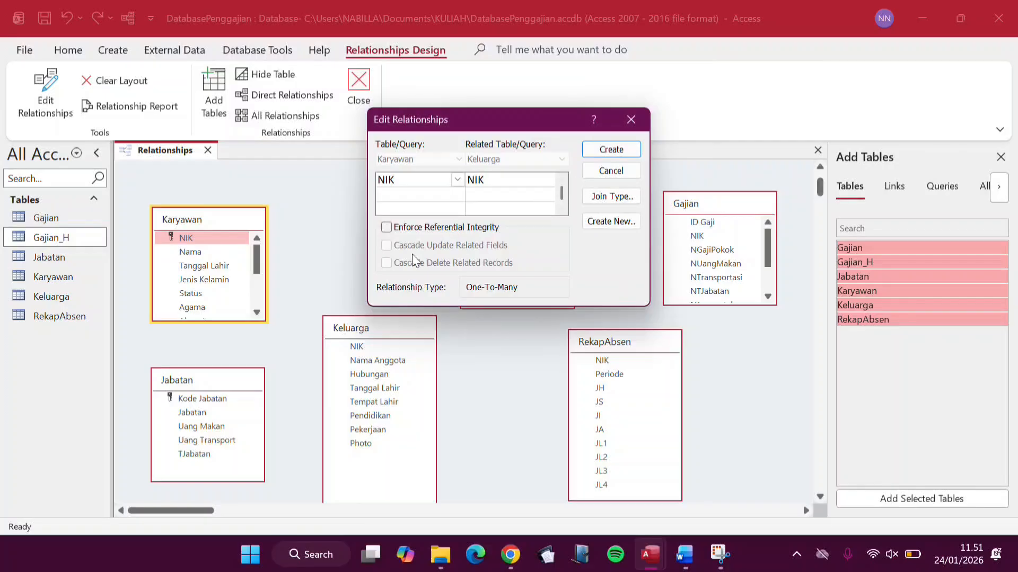
{"action": "left_click", "coordinate": [386, 228]}
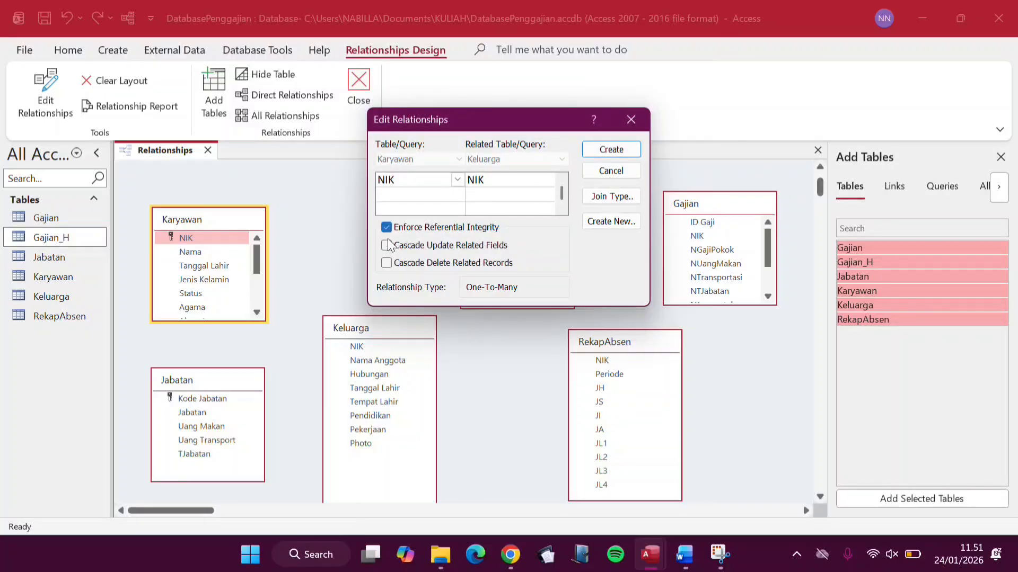
{"action": "left_click", "coordinate": [611, 150]}
{"action": "scroll", "coordinate": [431, 336], "scroll_direction": "down", "scroll_amount": 3}
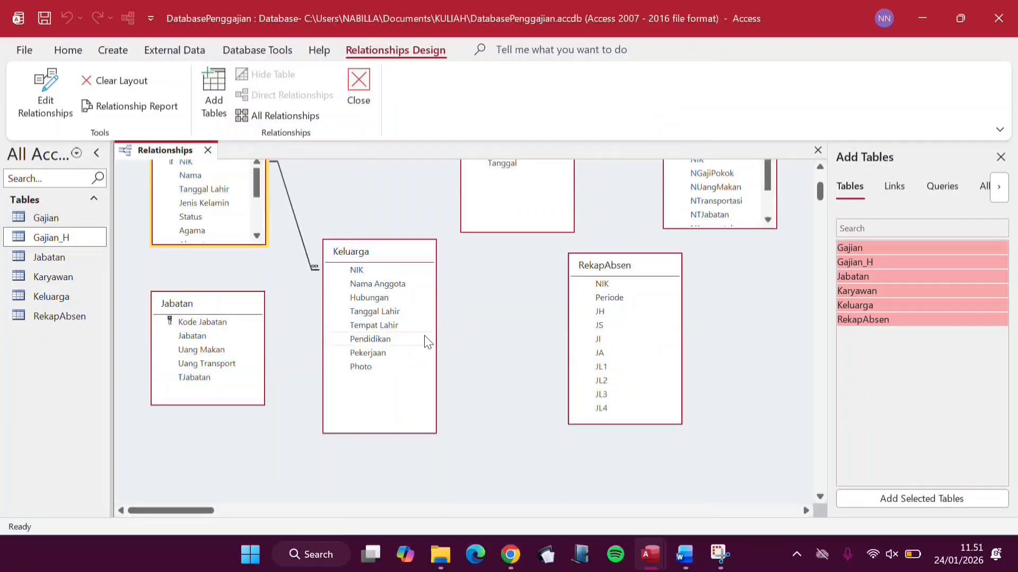
{"action": "scroll", "coordinate": [360, 260], "scroll_direction": "up", "scroll_amount": 6}
{"action": "scroll", "coordinate": [371, 265], "scroll_direction": "down", "scroll_amount": 3}
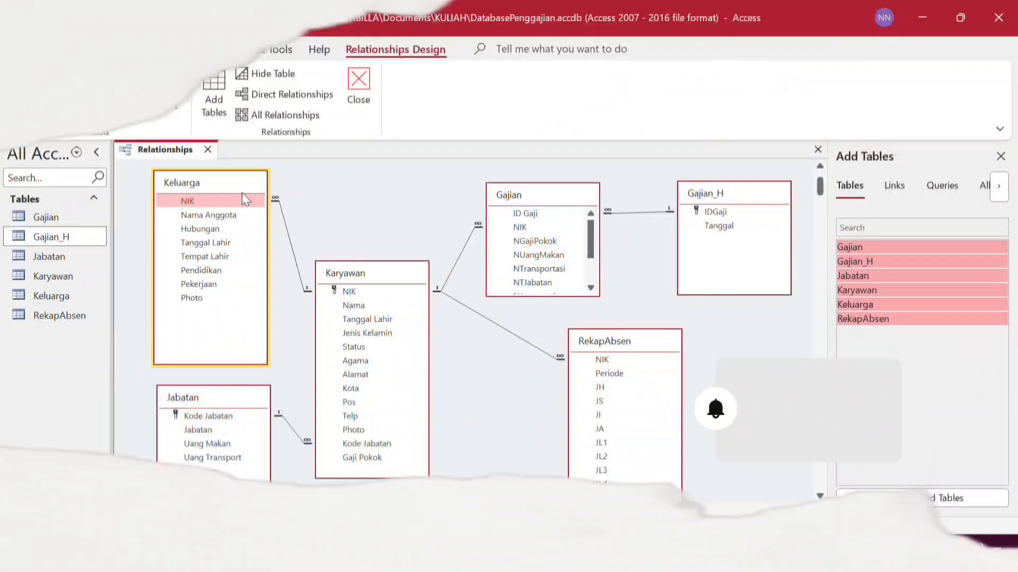
- Nudge the Gajian and Gajian_H boxes slightly up and to the right in the relationships diagram
{"action": "left_click", "coordinate": [548, 190]}
{"action": "left_click", "coordinate": [720, 203]}
{"action": "left_click", "coordinate": [487, 393]}
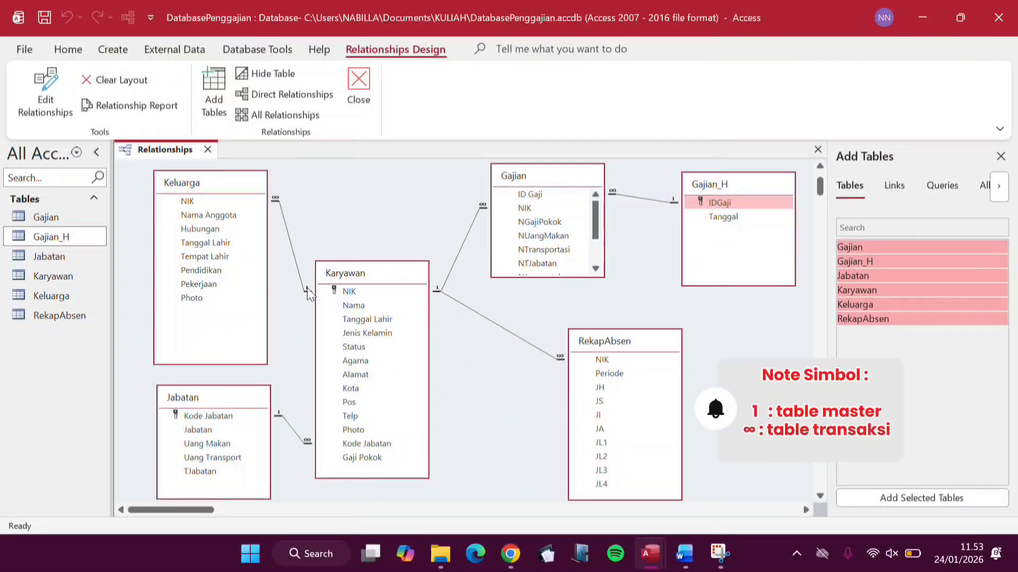
- Create a blank form in Design view and show its Form Header/Footer sections
{"action": "left_click", "coordinate": [377, 99]}
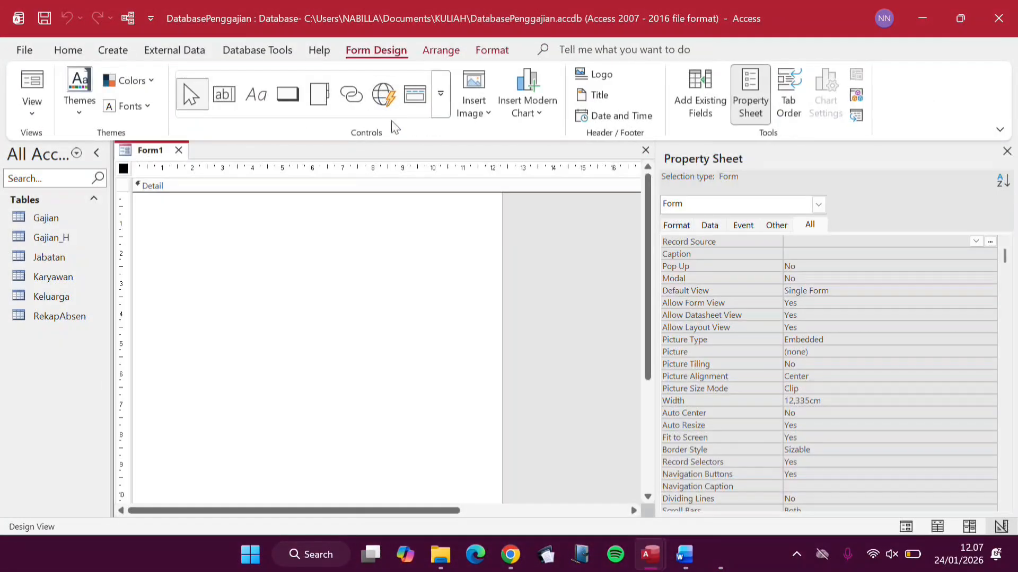
{"action": "right_click", "coordinate": [262, 277]}
{"action": "left_click", "coordinate": [338, 445]}
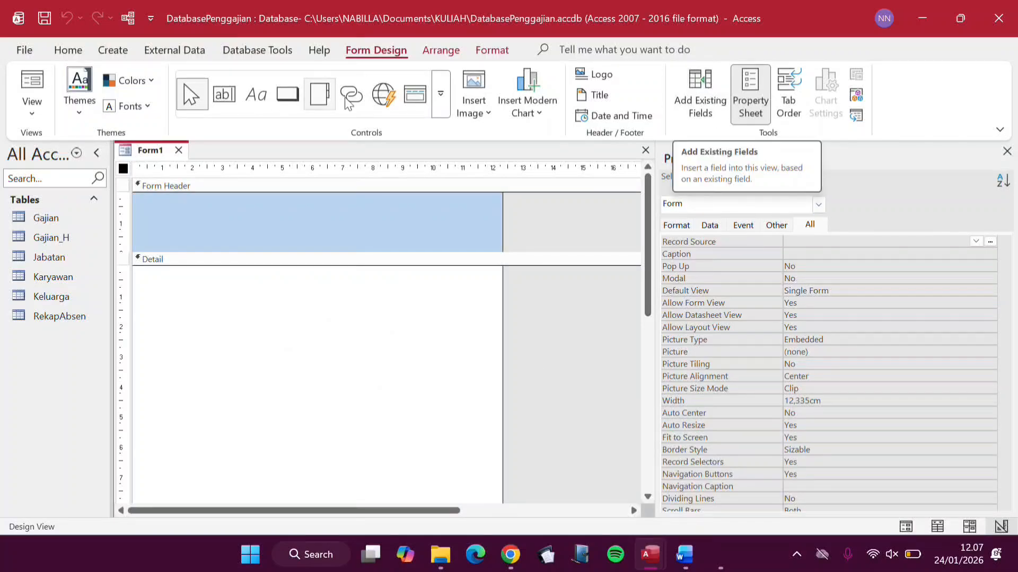
- Draw a large combo box about 11 cm wide in the form's Detail section
{"action": "left_click", "coordinate": [440, 94]}
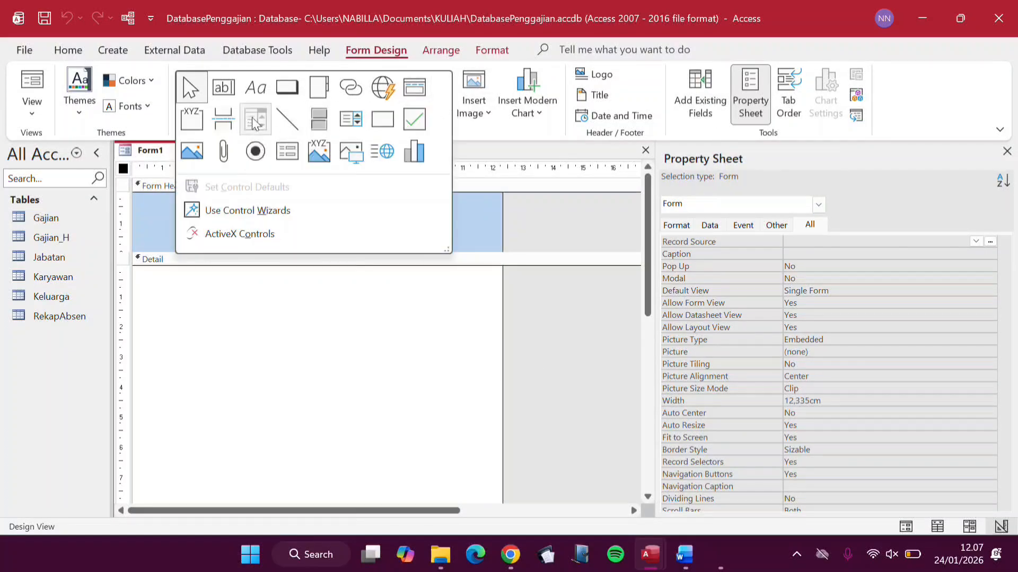
{"action": "left_click", "coordinate": [255, 120]}
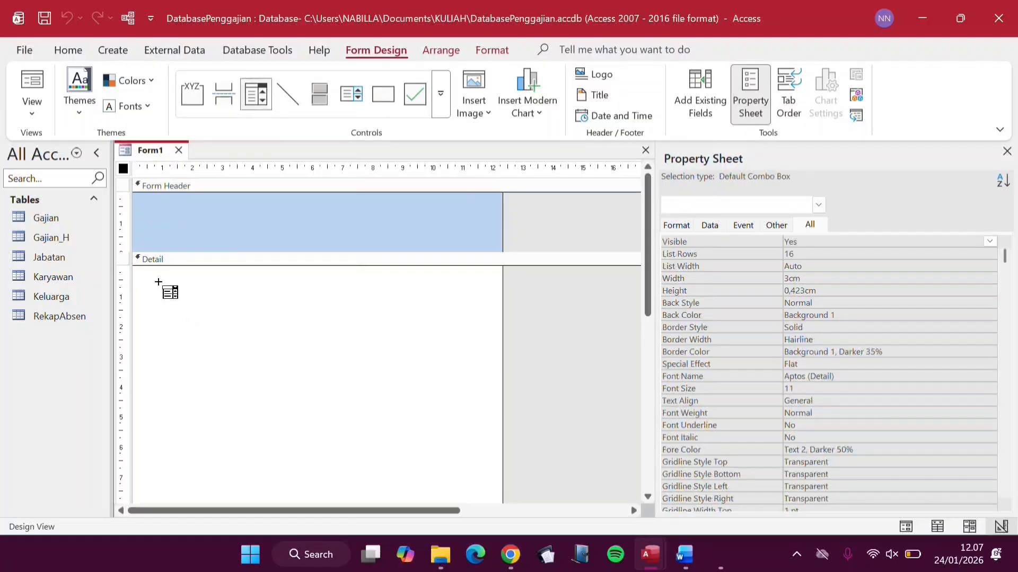
{"action": "left_click_drag", "start_coordinate": [155, 281], "coordinate": [480, 504]}
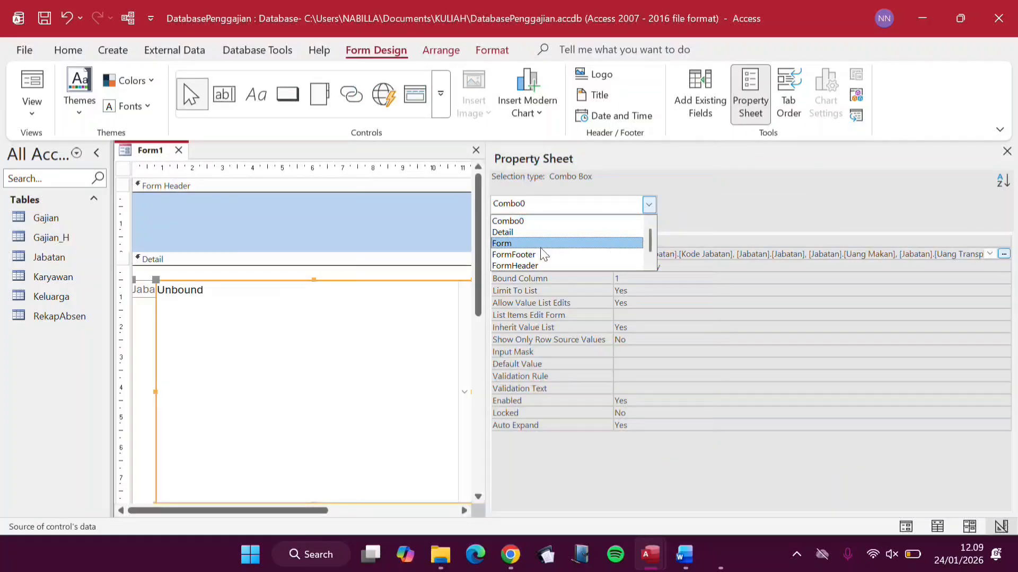
- Set the form's Record Source to the Jabatan table and its Caption to Entry Jabatan
{"action": "left_click", "coordinate": [541, 244]}
{"action": "left_click", "coordinate": [989, 241]}
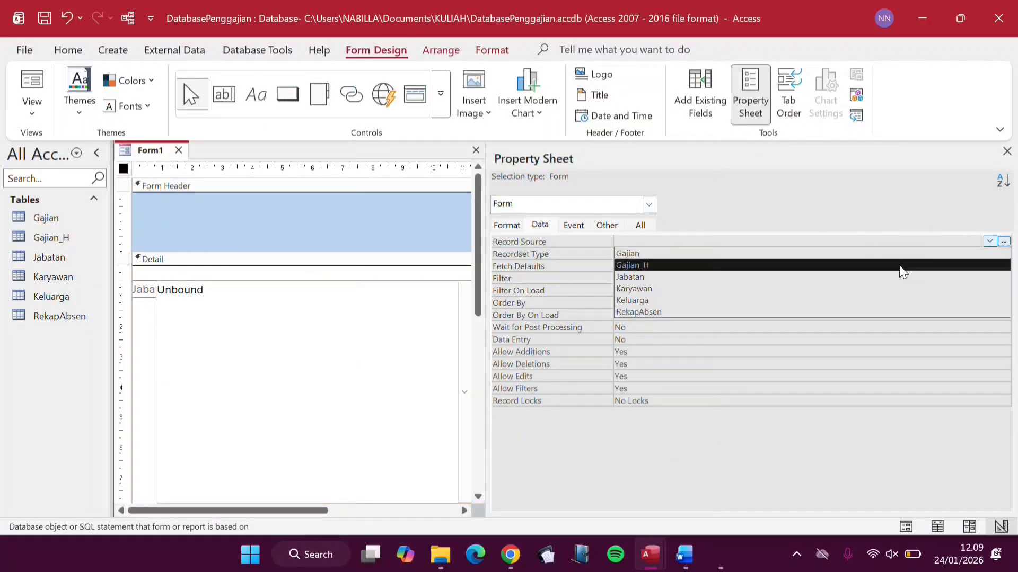
{"action": "left_click", "coordinate": [874, 278]}
{"action": "left_click", "coordinate": [639, 224]}
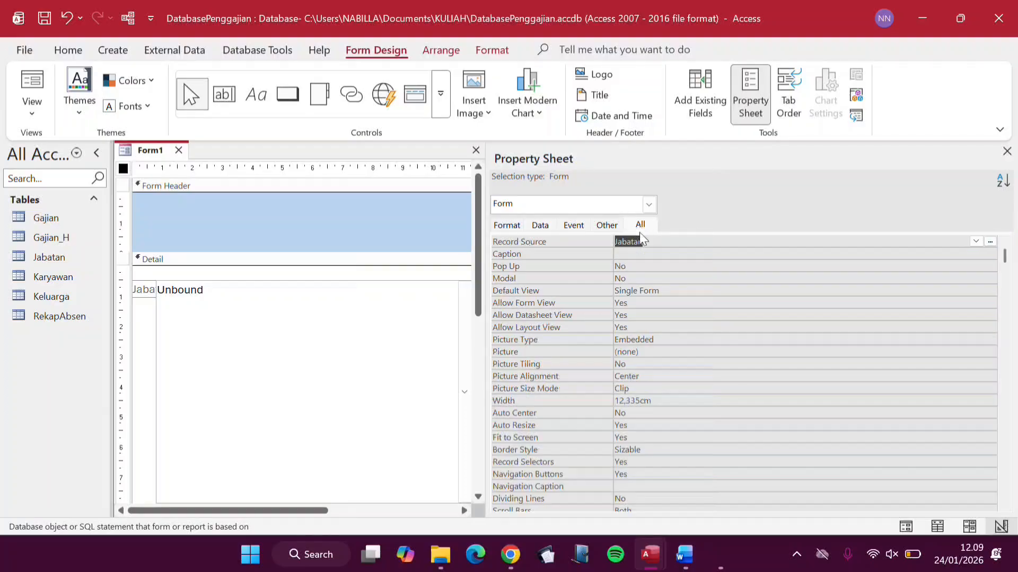
{"action": "left_click", "coordinate": [675, 254]}
{"action": "key", "text": "Caps_Lock"}
{"action": "type", "text": "Entry Jabatan"}
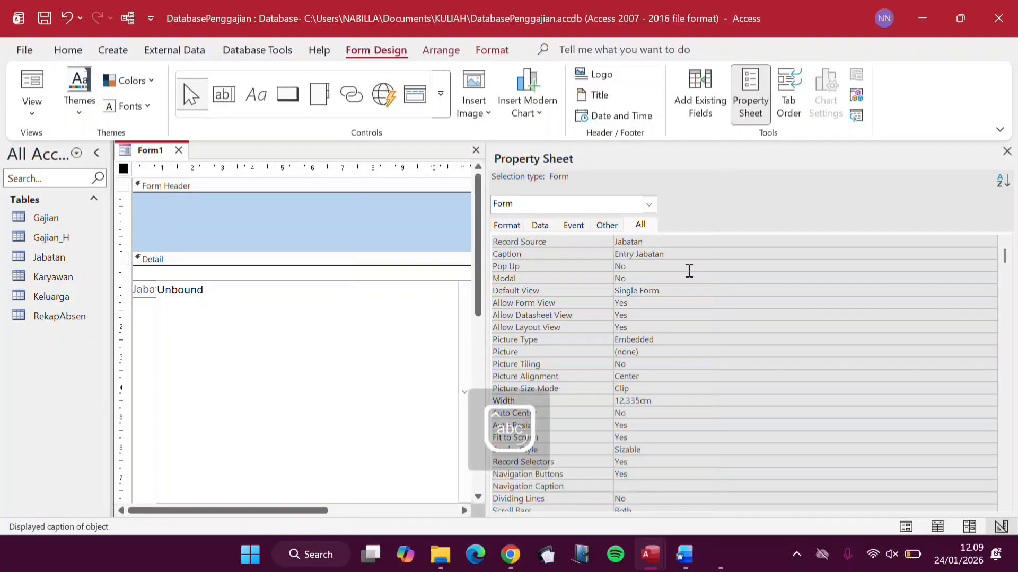
- Set the form's Pop Up property to Yes
{"action": "left_click", "coordinate": [655, 268]}
{"action": "left_click", "coordinate": [989, 266]}
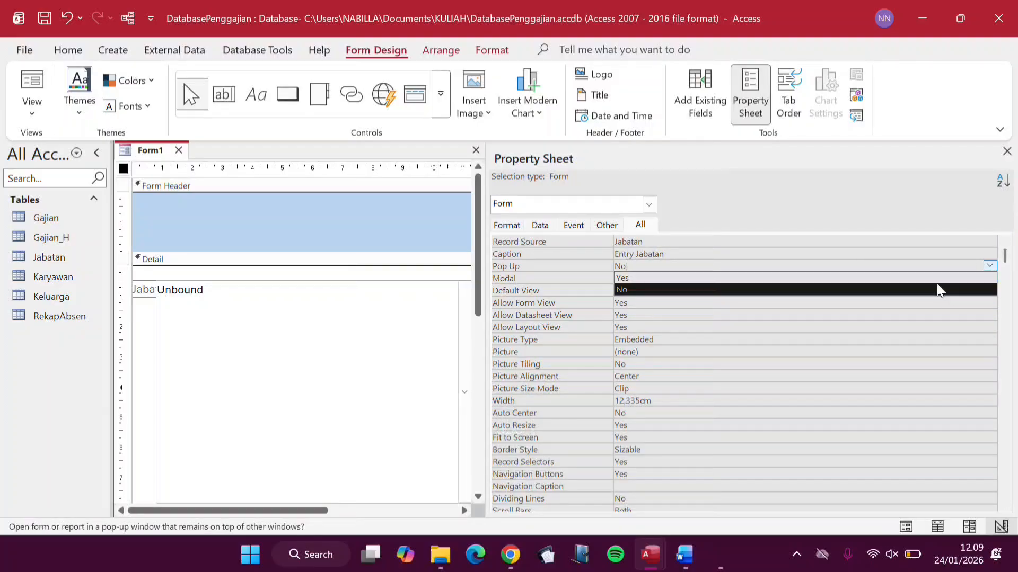
{"action": "left_click", "coordinate": [936, 281]}
{"action": "left_click", "coordinate": [873, 293]}
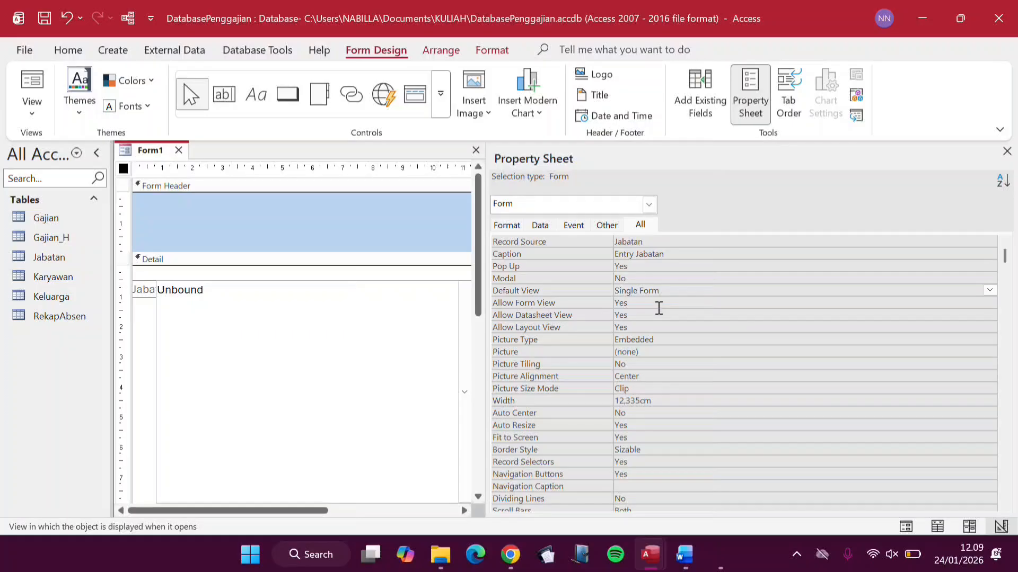
- Set the form's Auto Center property to Yes and its Border Style to Dialog
{"action": "scroll", "coordinate": [679, 341], "scroll_direction": "down", "scroll_amount": 2}
{"action": "scroll", "coordinate": [679, 341], "scroll_direction": "up", "scroll_amount": 2}
{"action": "left_click", "coordinate": [509, 228]}
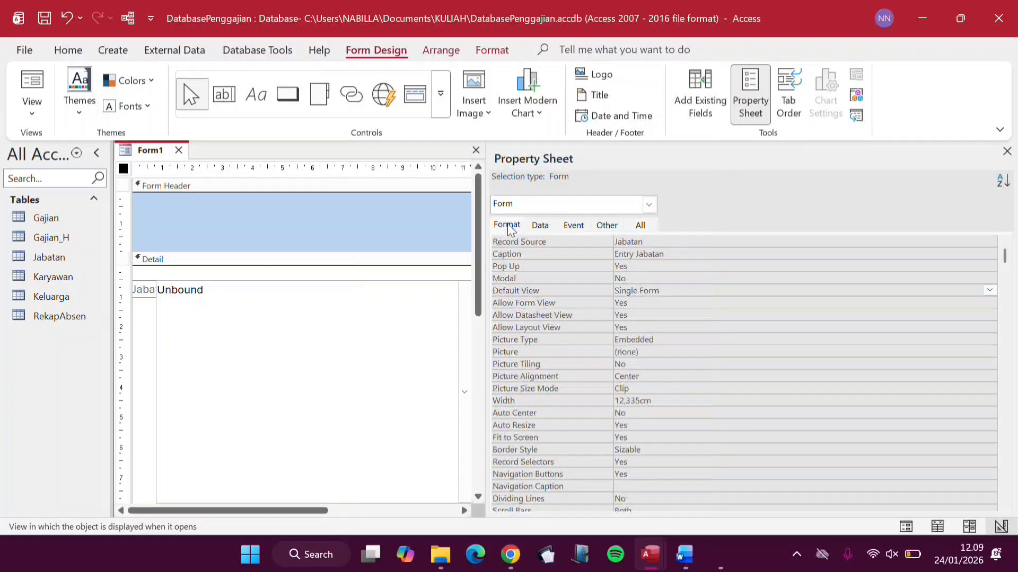
{"action": "left_click", "coordinate": [542, 226]}
{"action": "left_click", "coordinate": [507, 226]}
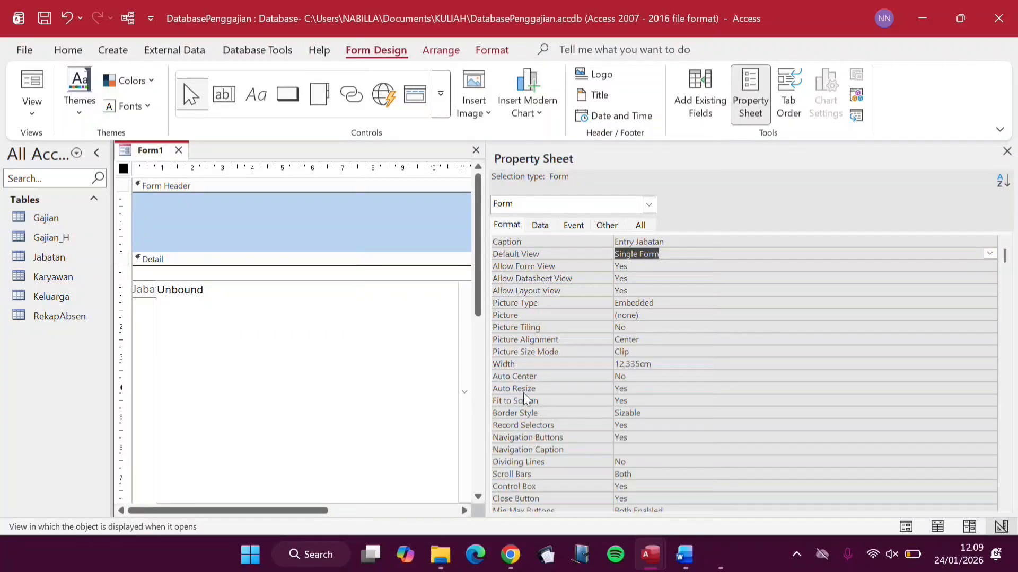
{"action": "left_click", "coordinate": [825, 374]}
{"action": "left_click", "coordinate": [989, 376]}
{"action": "left_click", "coordinate": [949, 389]}
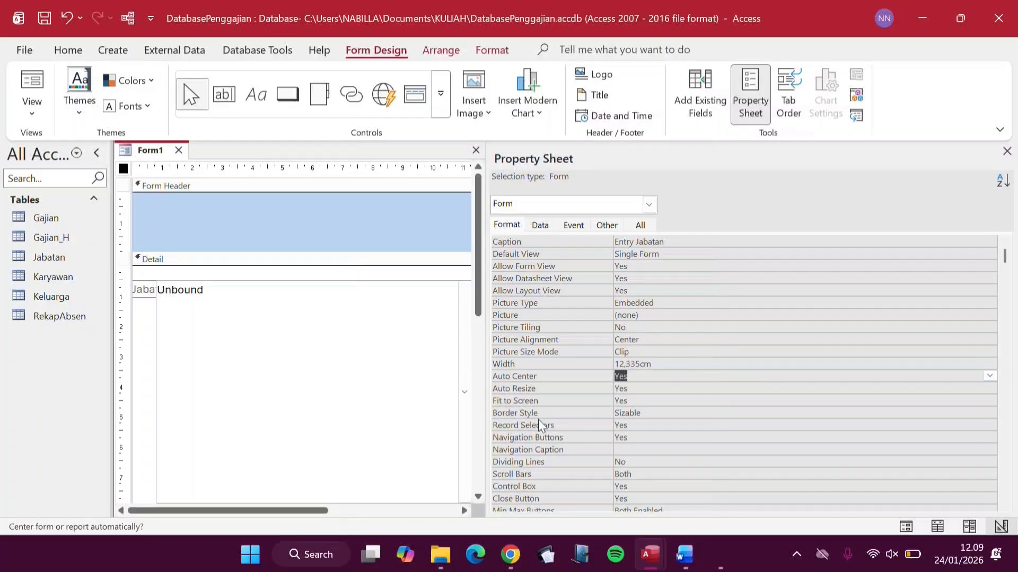
{"action": "left_click", "coordinate": [890, 412]}
{"action": "left_click", "coordinate": [989, 413]}
{"action": "left_click", "coordinate": [922, 462]}
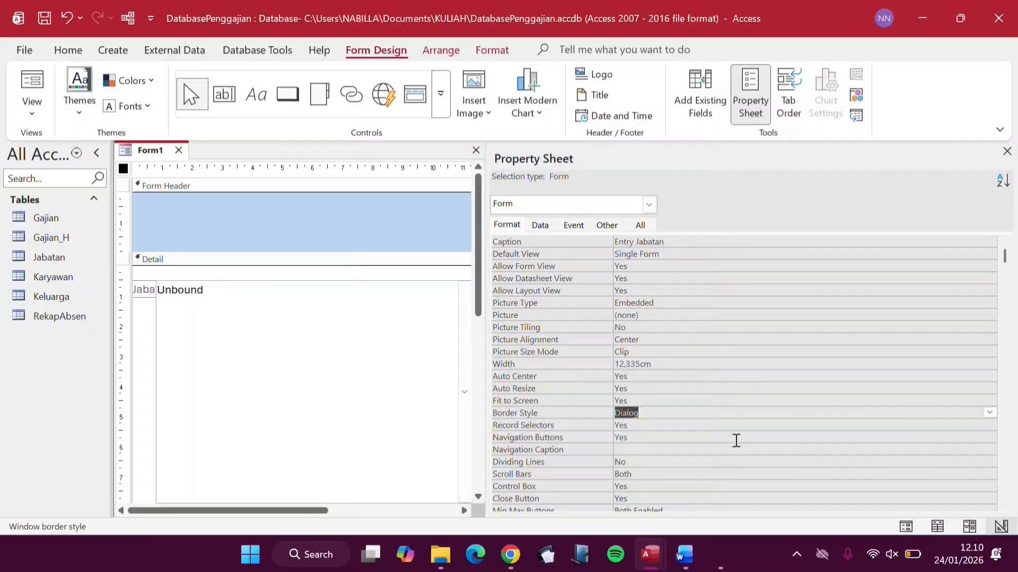
- Set the form's Record Selectors property to No and its Scroll Bars property to Neither
{"action": "left_click", "coordinate": [679, 426]}
{"action": "left_click", "coordinate": [989, 425]}
{"action": "left_click", "coordinate": [880, 450]}
{"action": "left_click", "coordinate": [873, 439]}
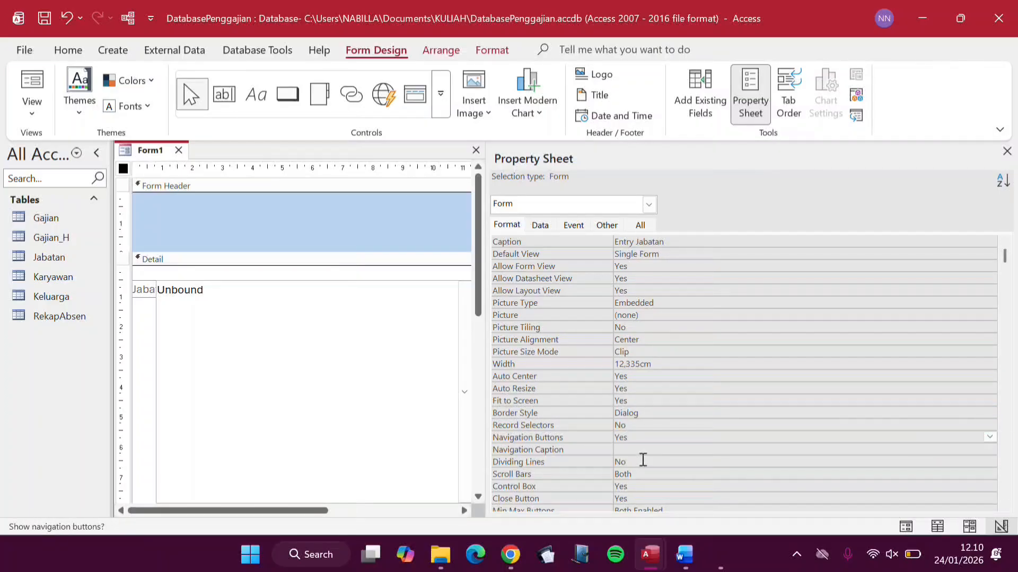
{"action": "left_click", "coordinate": [646, 474]}
{"action": "left_click", "coordinate": [989, 474]}
{"action": "left_click", "coordinate": [911, 486]}
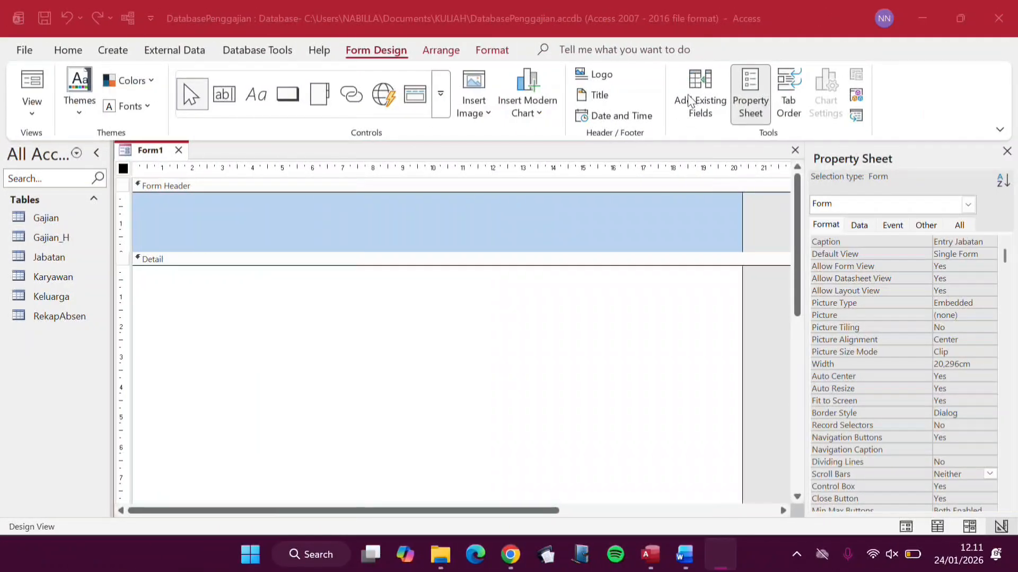
- Add the Kode Jabatan, Jabatan, Uang Makan, Uang Transport and TJabatan fields to the form's Detail section
{"action": "left_click", "coordinate": [692, 90]}
{"action": "left_click_drag", "start_coordinate": [790, 214], "coordinate": [358, 296]}
{"action": "left_click_drag", "start_coordinate": [782, 234], "coordinate": [210, 376]}
{"action": "left_click_drag", "start_coordinate": [795, 256], "coordinate": [204, 461]}
- Line up the Kode Jabatan, Jabatan and Uang Makan labels in one column and their text boxes in another
{"action": "left_click_drag", "start_coordinate": [224, 292], "coordinate": [261, 281]}
{"action": "left_click_drag", "start_coordinate": [135, 295], "coordinate": [170, 286]}
{"action": "left_click_drag", "start_coordinate": [184, 342], "coordinate": [263, 308]}
{"action": "left_click_drag", "start_coordinate": [133, 342], "coordinate": [245, 316]}
{"action": "left_click_drag", "start_coordinate": [208, 375], "coordinate": [262, 331]}
{"action": "left_click", "coordinate": [137, 375]}
{"action": "left_click_drag", "start_coordinate": [135, 377], "coordinate": [174, 337]}
{"action": "mouse_move", "coordinate": [274, 341]}
{"action": "left_mouse_down"}
{"action": "mouse_move", "coordinate": [313, 299]}
{"action": "mouse_move", "coordinate": [262, 332]}
{"action": "left_mouse_up"}
- Place the Uang Transport and TJabatan labels and text boxes below Uang Makan in the same two columns
{"action": "left_click", "coordinate": [166, 429]}
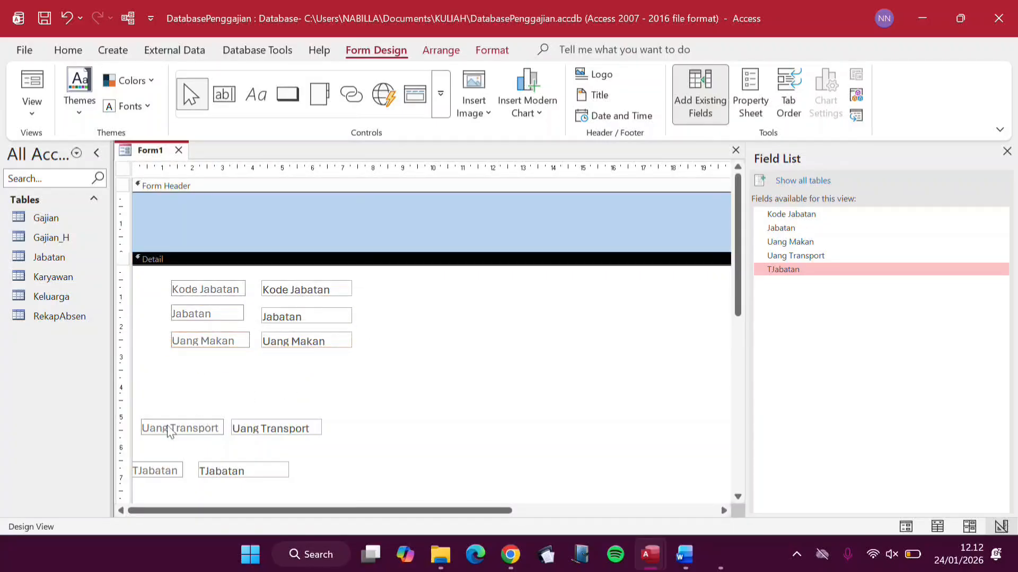
{"action": "left_click_drag", "start_coordinate": [141, 419], "coordinate": [170, 360]}
{"action": "left_click", "coordinate": [240, 427]}
{"action": "left_click_drag", "start_coordinate": [241, 427], "coordinate": [271, 367]}
{"action": "left_click", "coordinate": [140, 470]}
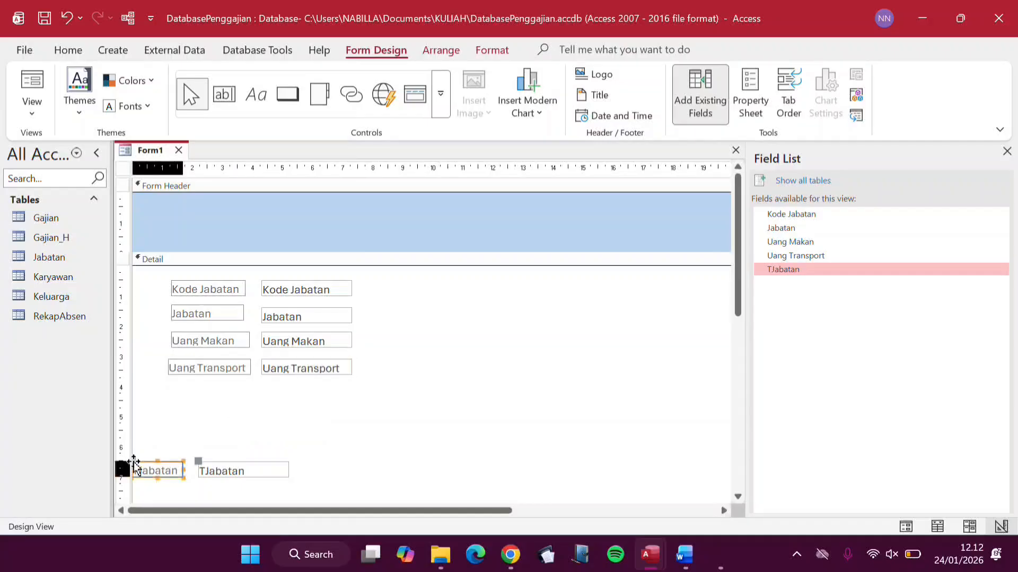
{"action": "left_click_drag", "start_coordinate": [141, 470], "coordinate": [176, 395]}
{"action": "left_click_drag", "start_coordinate": [199, 463], "coordinate": [264, 386]}
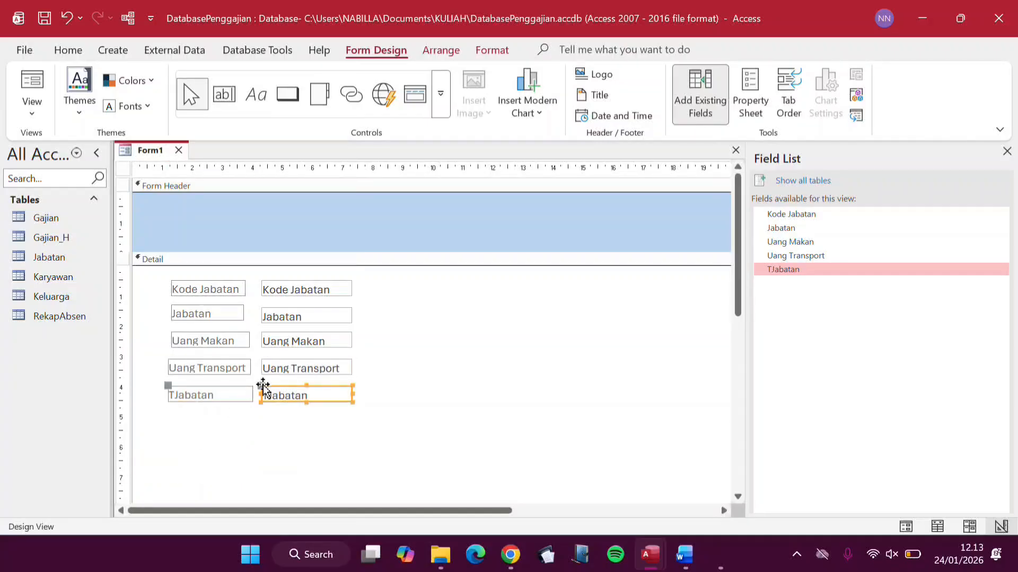
- Widen the Uang Makan and Jabatan labels to match the TJabatan label
{"action": "left_click", "coordinate": [271, 259]}
{"action": "left_click", "coordinate": [249, 340]}
{"action": "left_click_drag", "start_coordinate": [244, 318], "coordinate": [251, 312]}
- Select all the field controls and arrange them in a Stacked layout
{"action": "left_click_drag", "start_coordinate": [398, 447], "coordinate": [209, 289]}
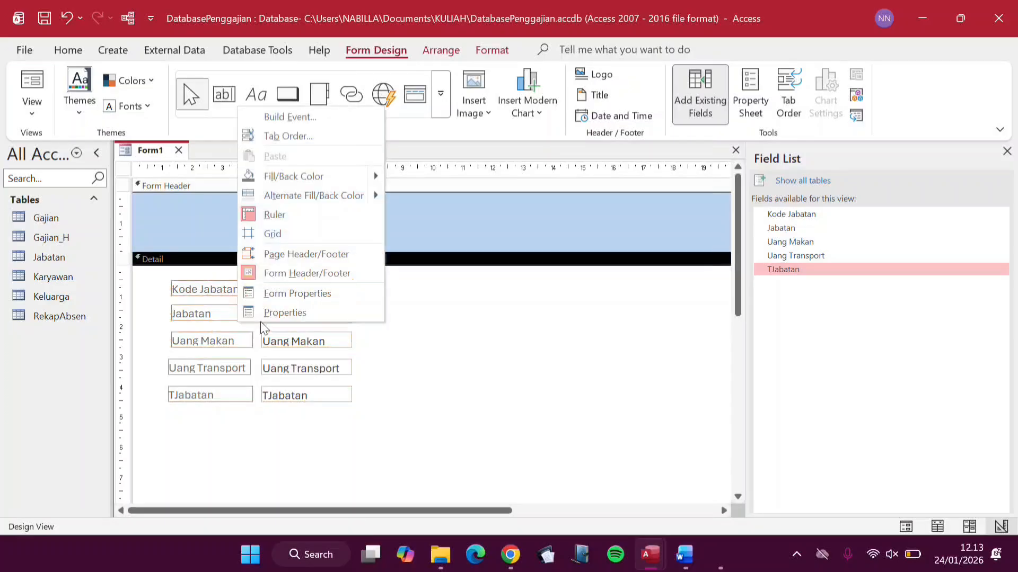
{"action": "right_click", "coordinate": [238, 324]}
{"action": "left_click_drag", "start_coordinate": [141, 274], "coordinate": [151, 276]}
{"action": "key", "text": "ctrl+a"}
{"action": "right_click", "coordinate": [246, 339]}
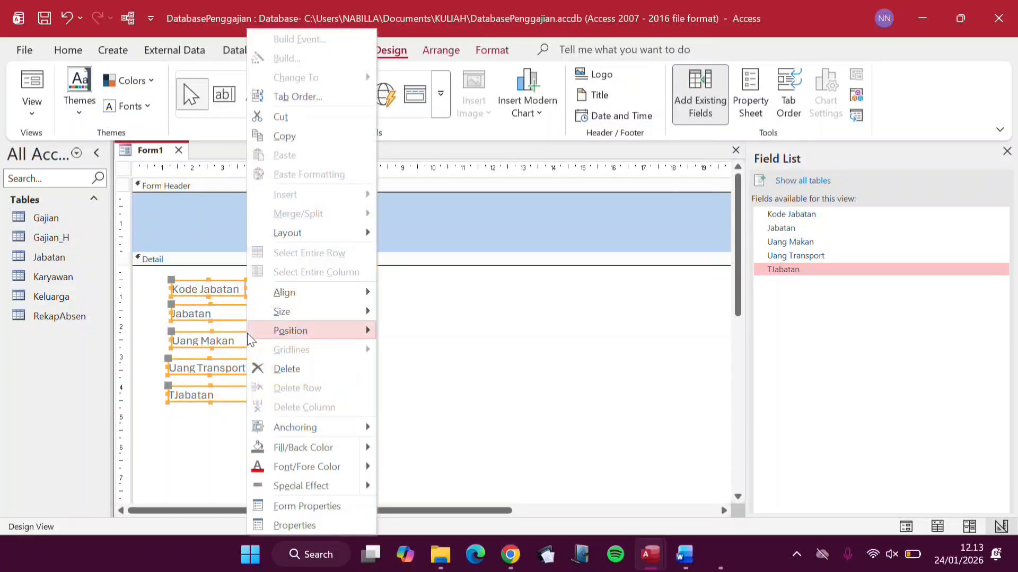
{"action": "mouse_move", "coordinate": [364, 234]}
{"action": "left_click", "coordinate": [409, 252]}
- Move the stacked fields about 0.7 cm down and 0.3 cm to the right within the Detail section
{"action": "key", "text": "Down"}
{"action": "key", "text": "Down"}
{"action": "key", "text": "Down"}
{"action": "key", "text": "Down"}
{"action": "key", "text": "Down"}
{"action": "key", "text": "Down"}
{"action": "key", "text": "Down"}
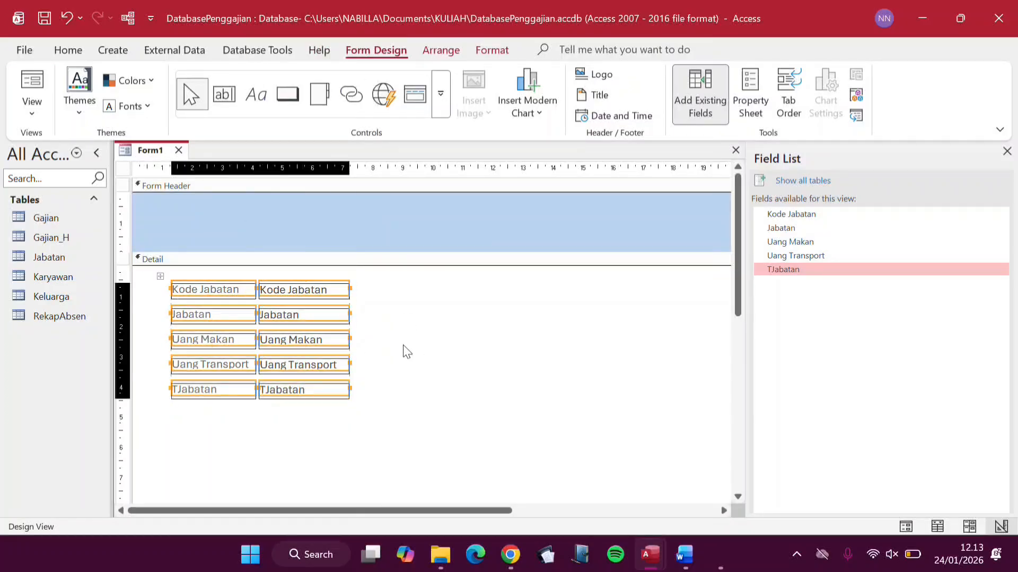
{"action": "key", "text": "Right"}
{"action": "key", "text": "Right"}
{"action": "key", "text": "Right"}
{"action": "left_click", "coordinate": [399, 333]}
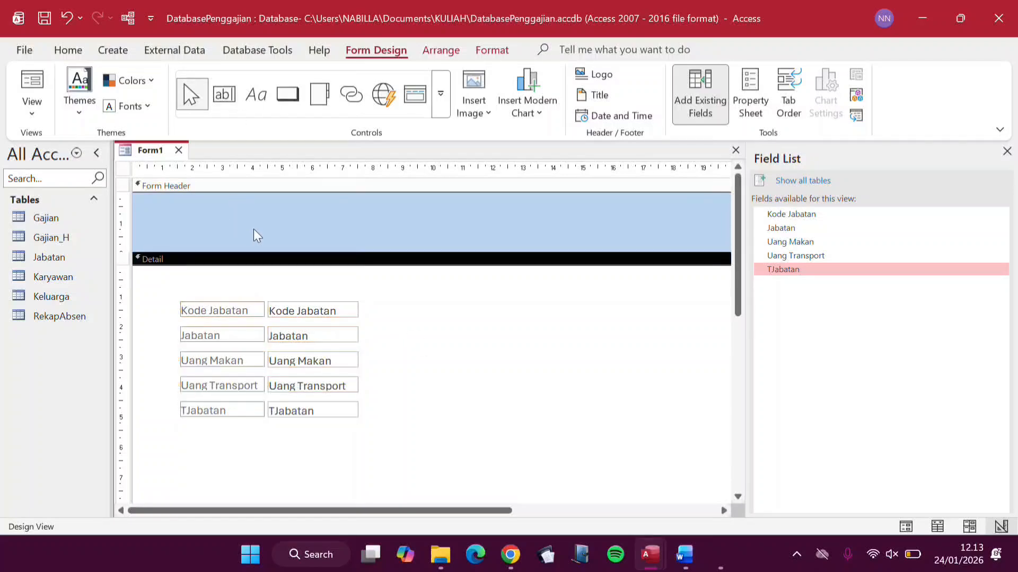
- Add a label about 10 cm wide in the Form Header with the text "ENTRY Jabatan"
{"action": "left_click", "coordinate": [424, 26]}
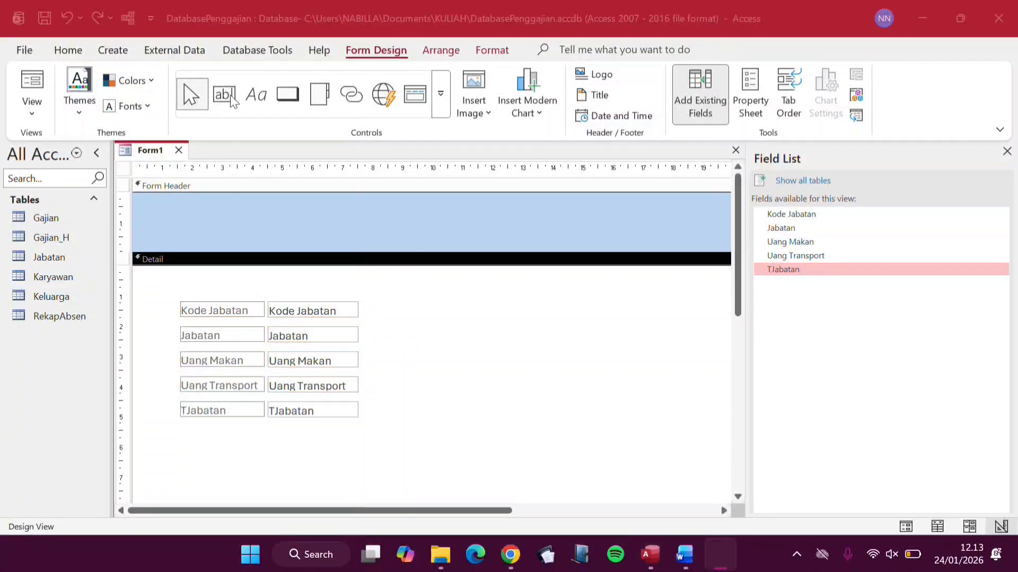
{"action": "left_click", "coordinate": [440, 94]}
{"action": "left_click", "coordinate": [255, 92]}
{"action": "left_click_drag", "start_coordinate": [201, 206], "coordinate": [513, 243]}
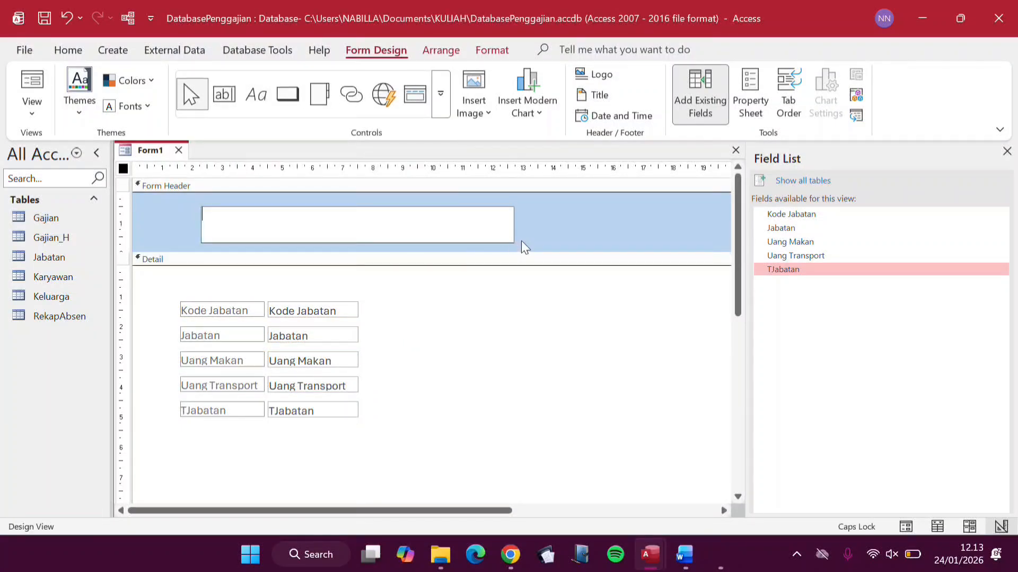
{"action": "type", "text": "ENTRY Jabatan"}
{"action": "left_click", "coordinate": [408, 284]}
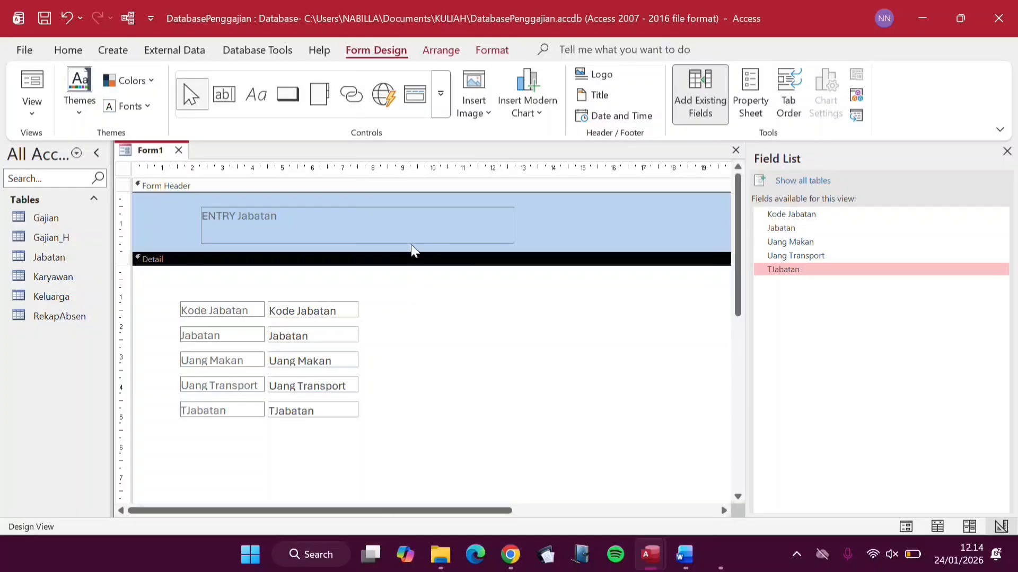
- Change the header label's text to "ENTRY JABATAN"
{"action": "left_click", "coordinate": [366, 228]}
{"action": "left_click", "coordinate": [366, 228]}
{"action": "key", "text": "BackSpace"}
{"action": "key", "text": "BackSpace"}
{"action": "key", "text": "BackSpace"}
{"action": "key", "text": "BackSpace"}
{"action": "key", "text": "BackSpace"}
{"action": "key", "text": "BackSpace"}
{"action": "key", "text": "BackSpace"}
{"action": "type", "text": "JABATAN"}
{"action": "left_click", "coordinate": [366, 286]}
- Enlarge the header label's font to fill the label's height and move the label about 1.4 cm to the right
{"action": "left_click", "coordinate": [317, 227]}
{"action": "left_click", "coordinate": [317, 227]}
{"action": "key", "text": "ctrl+a"}
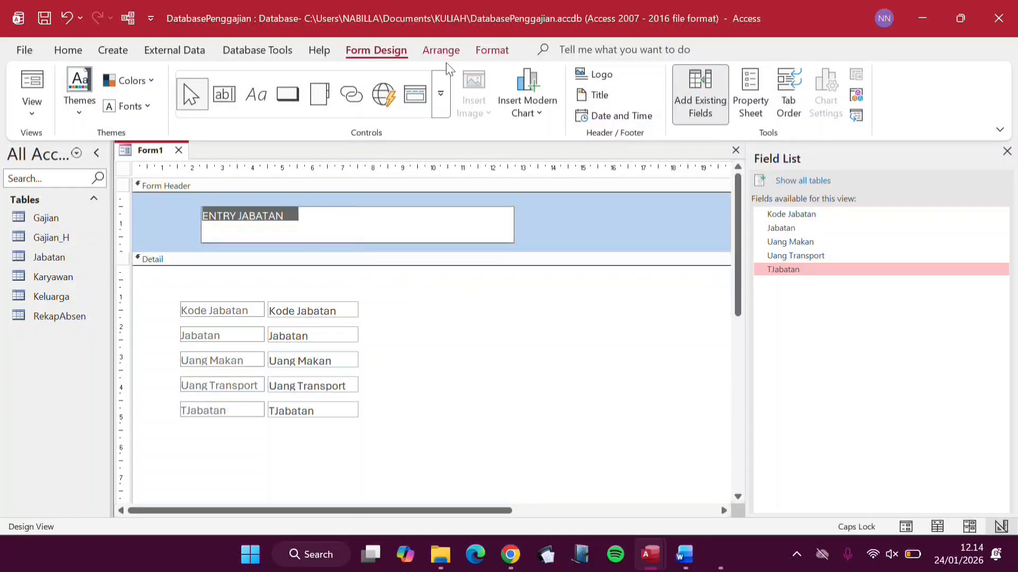
{"action": "left_click", "coordinate": [312, 214]}
{"action": "left_click", "coordinate": [74, 51]}
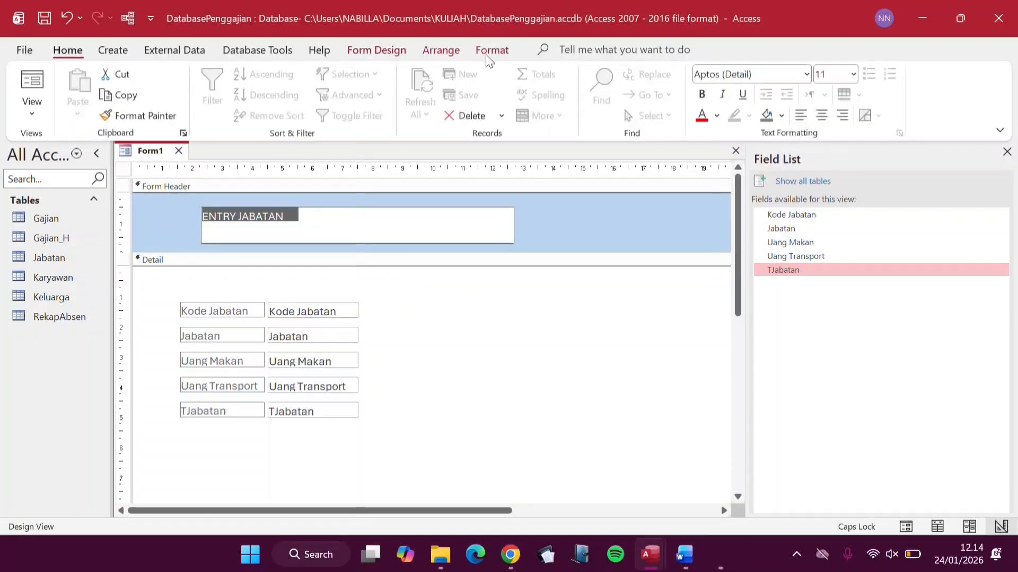
{"action": "left_click", "coordinate": [484, 56]}
{"action": "left_click", "coordinate": [312, 214]}
{"action": "left_click_drag", "start_coordinate": [312, 213], "coordinate": [181, 220]}
{"action": "left_click", "coordinate": [854, 75]}
{"action": "left_click", "coordinate": [832, 319]}
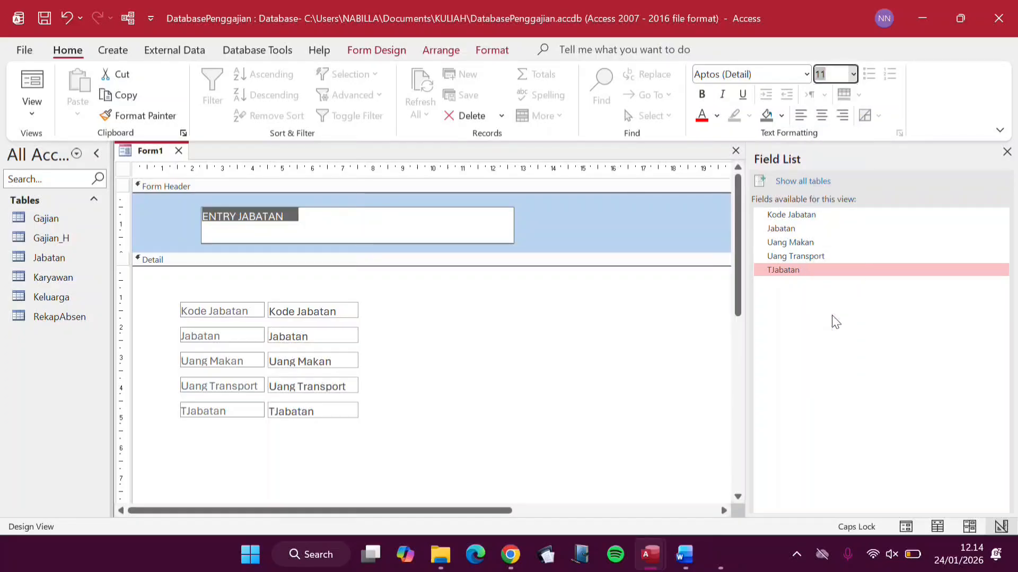
{"action": "left_click", "coordinate": [401, 265]}
{"action": "left_click_drag", "start_coordinate": [339, 210], "coordinate": [381, 210]}
{"action": "left_click", "coordinate": [391, 265]}
- Add a command button to the right of the fields with the Add New Record action, the text "Add Record" and the name CmdAdd
{"action": "left_click", "coordinate": [398, 56]}
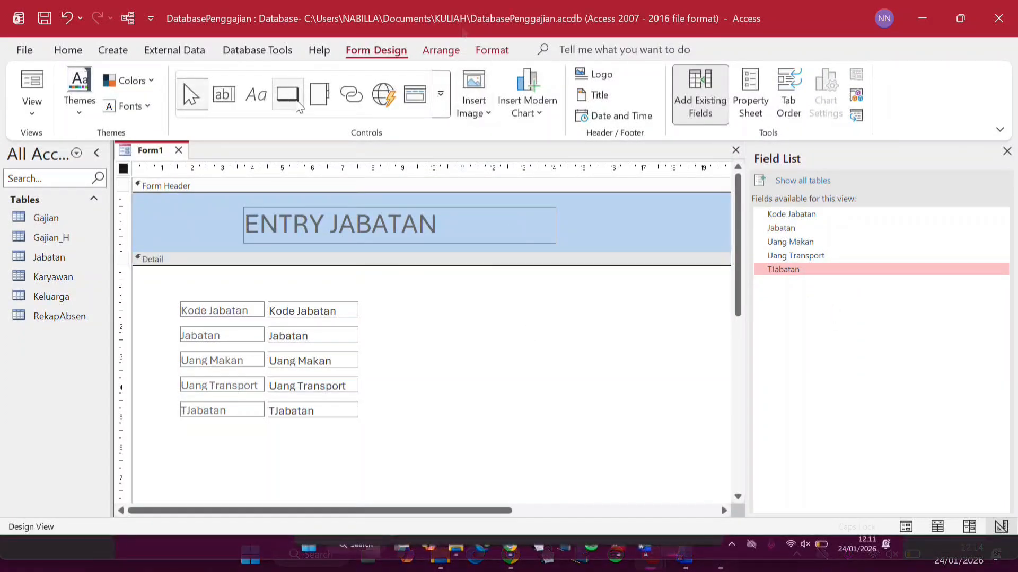
{"action": "left_click", "coordinate": [287, 94]}
{"action": "left_click_drag", "start_coordinate": [398, 282], "coordinate": [521, 300]}
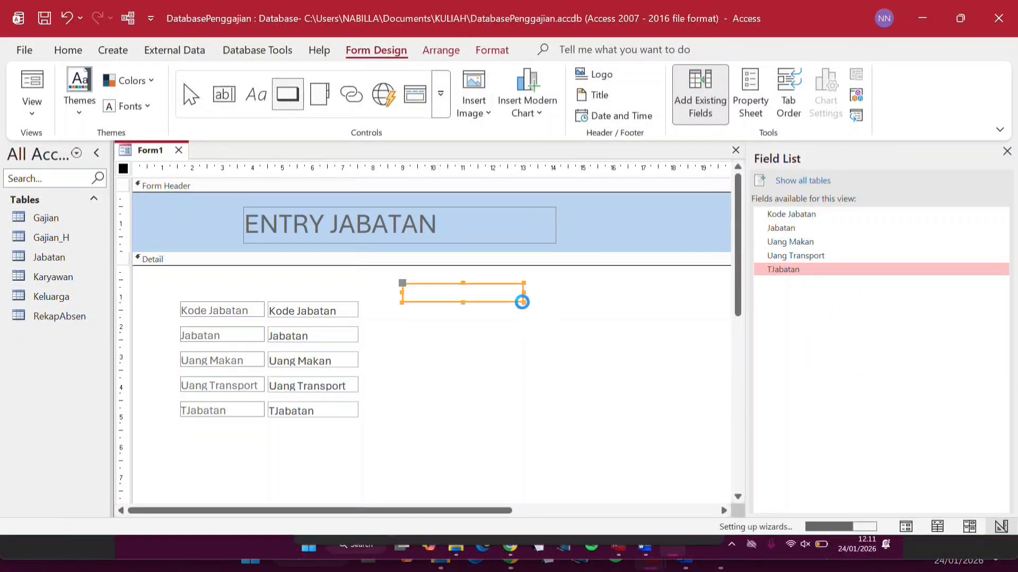
{"action": "left_click", "coordinate": [526, 217]}
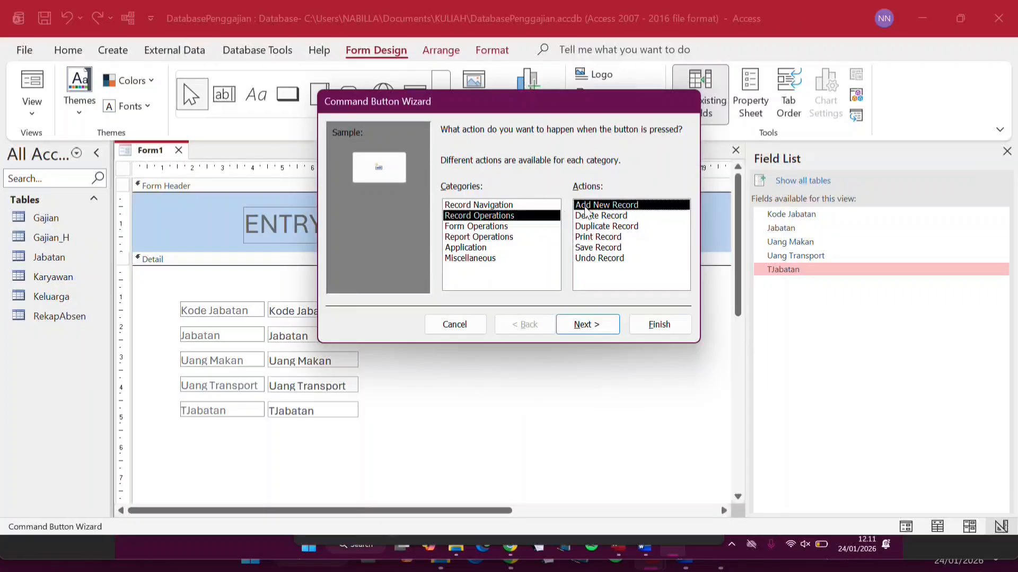
{"action": "left_click", "coordinate": [585, 324]}
{"action": "left_click", "coordinate": [462, 194]}
{"action": "left_click", "coordinate": [585, 324]}
{"action": "type", "text": "Cmd"}
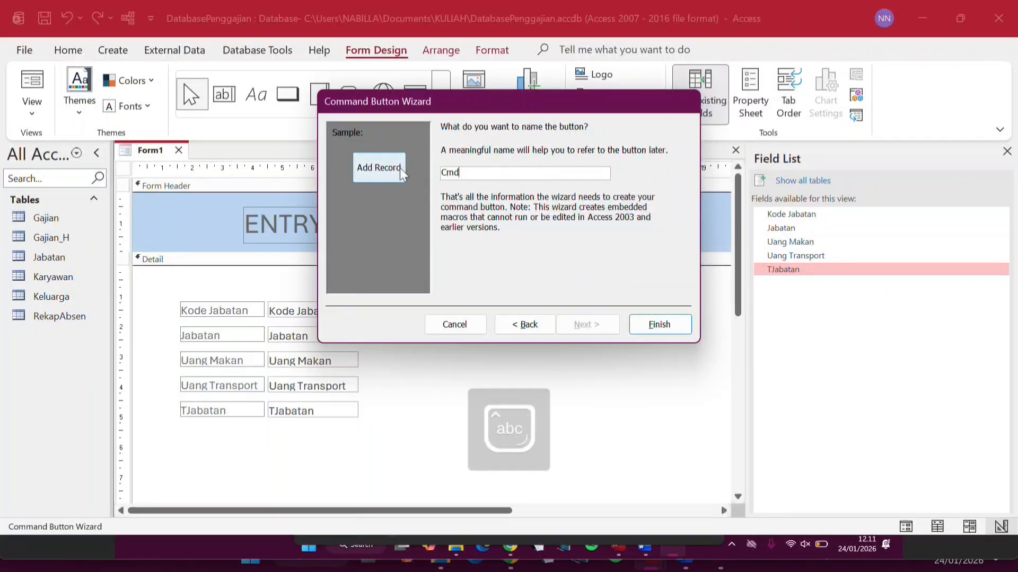
{"action": "type", "text": "Add"}
{"action": "key", "text": "Return"}
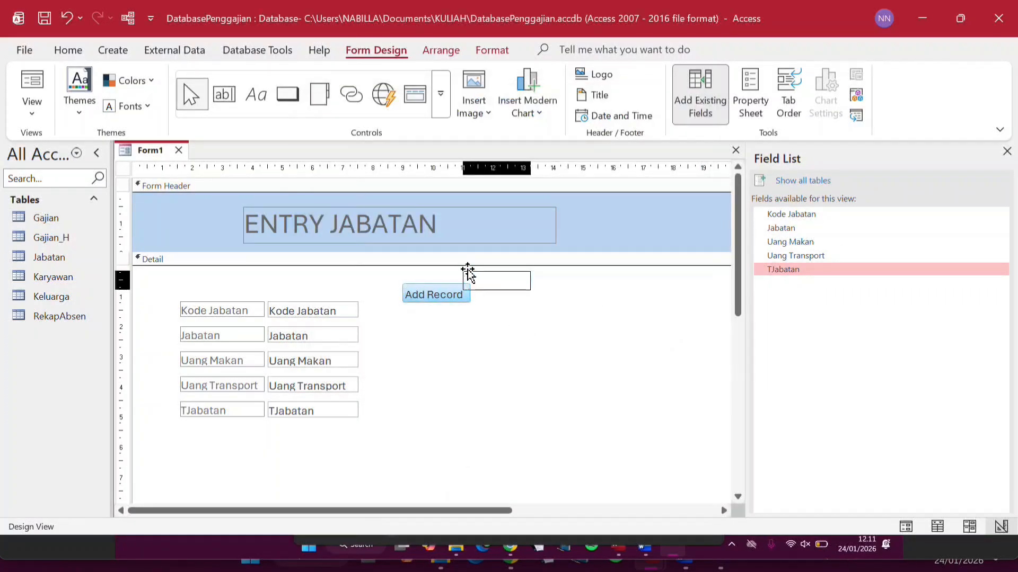
- Move the Add Record button about 2 cm to the right and add a command button beside it with the Delete Record action and text
{"action": "left_click_drag", "start_coordinate": [467, 271], "coordinate": [468, 273]}
{"action": "left_click_drag", "start_coordinate": [634, 293], "coordinate": [634, 293]}
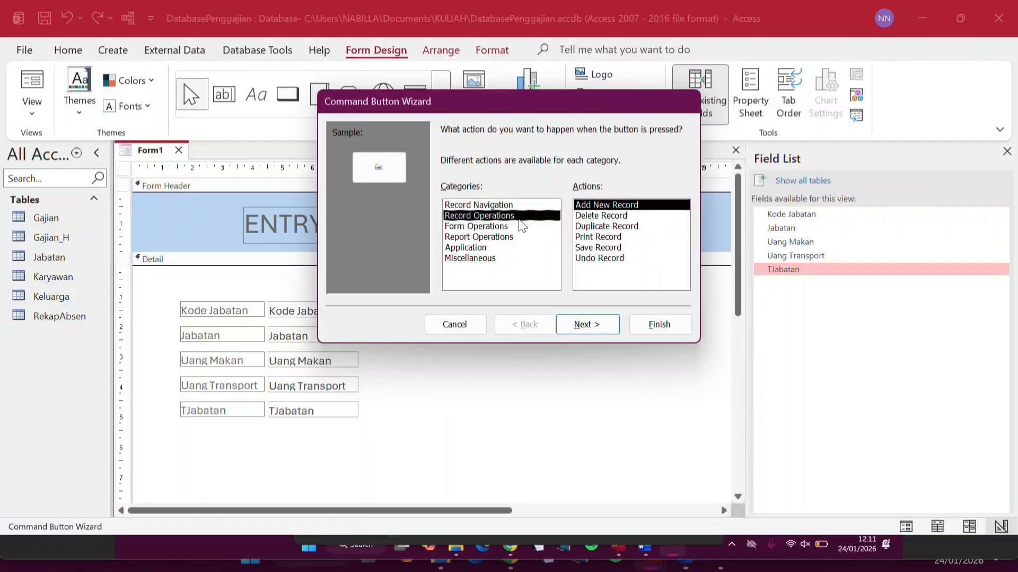
{"action": "left_click", "coordinate": [601, 216]}
{"action": "left_click", "coordinate": [587, 324]}
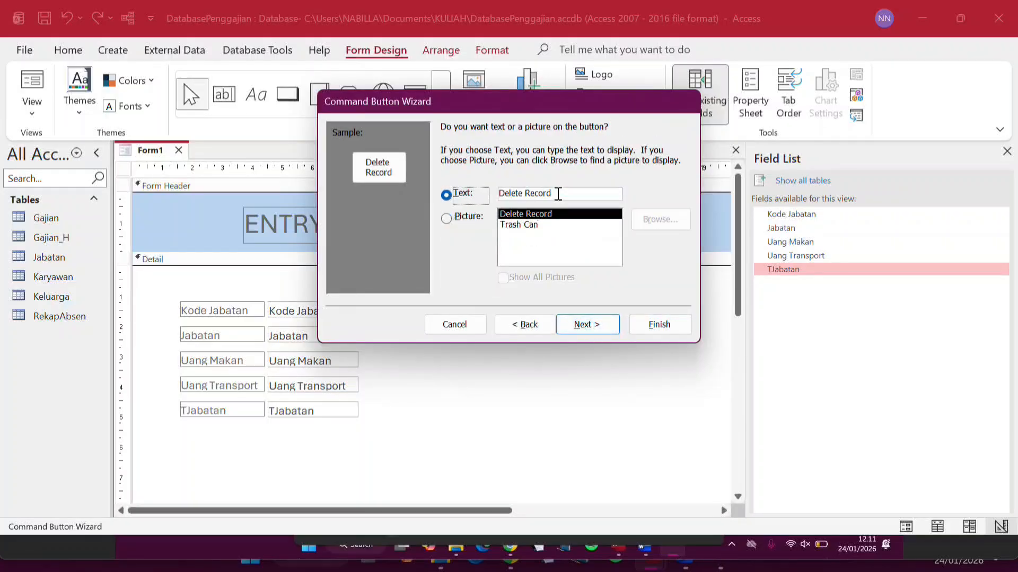
{"action": "left_click", "coordinate": [583, 325]}
{"action": "key", "text": "Caps_Lock"}
{"action": "type", "text": "CM"}
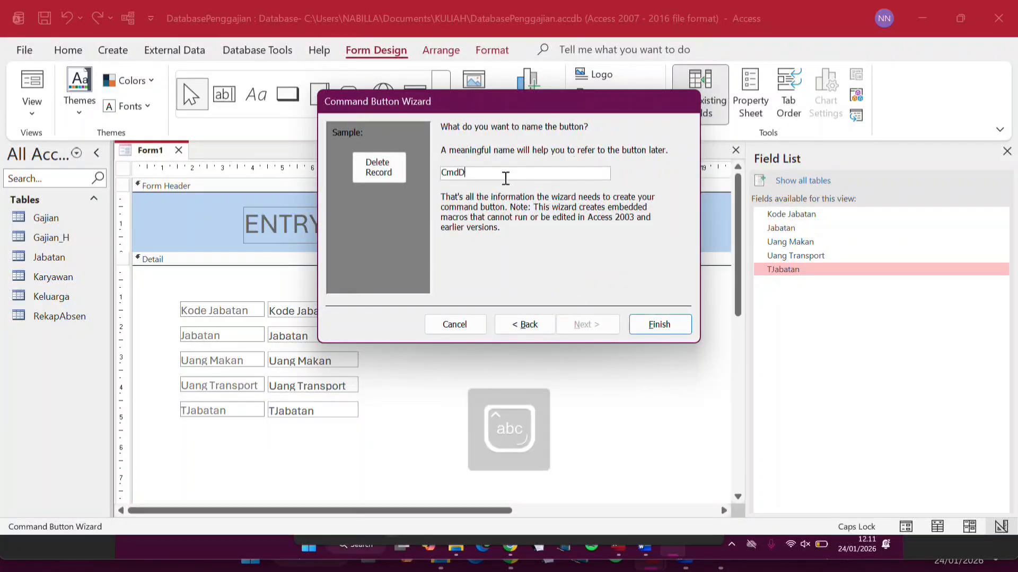
{"action": "left_click", "coordinate": [649, 326]}
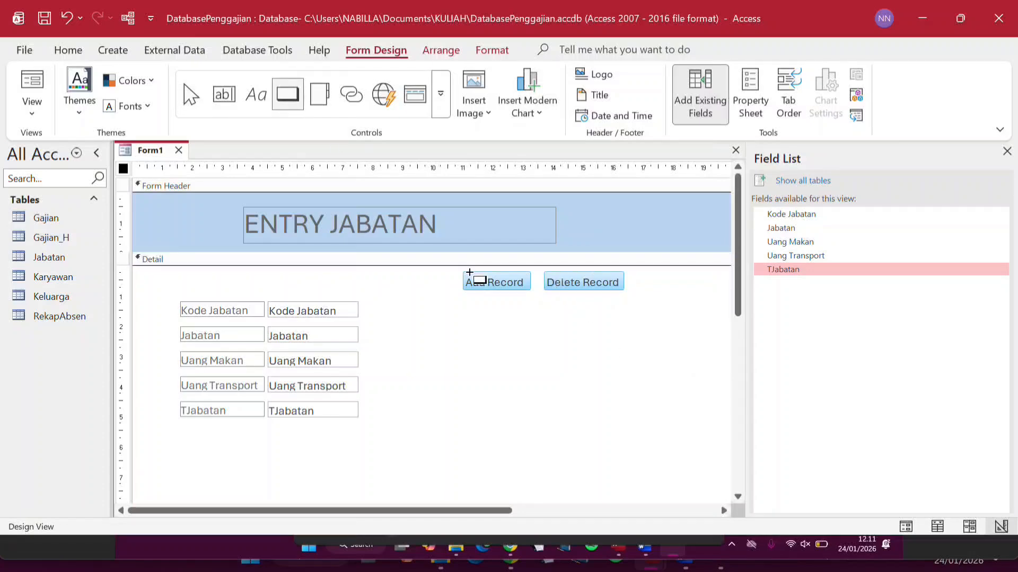
- Add a command button to the right of Delete Record with the Close Form action and the text "Close Form"
{"action": "left_click", "coordinate": [643, 277]}
{"action": "left_click", "coordinate": [489, 216]}
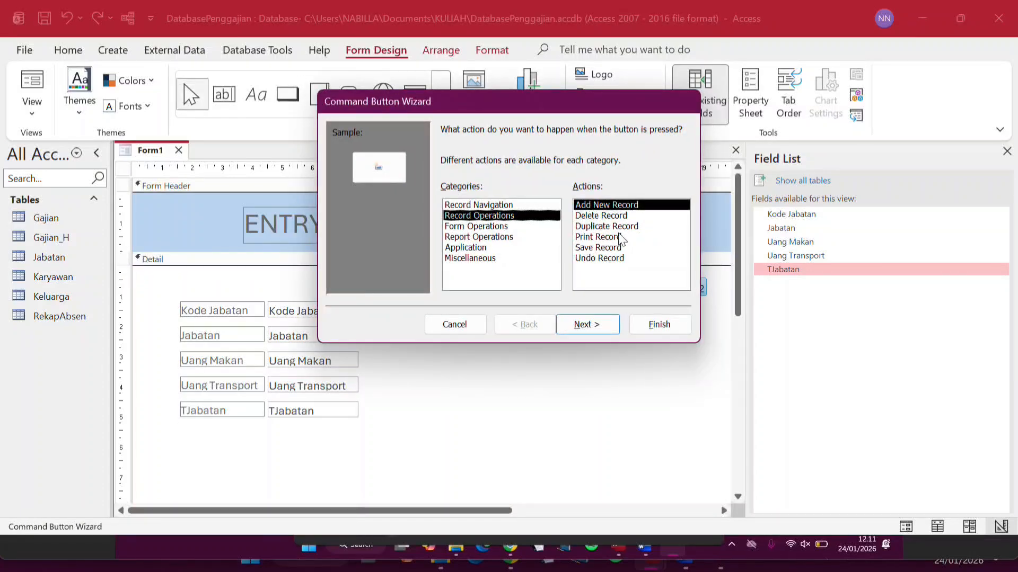
{"action": "left_click", "coordinate": [525, 237]}
{"action": "left_click", "coordinate": [509, 227]}
{"action": "left_click", "coordinate": [599, 215]}
{"action": "left_click", "coordinate": [587, 324]}
{"action": "left_click", "coordinate": [587, 325]}
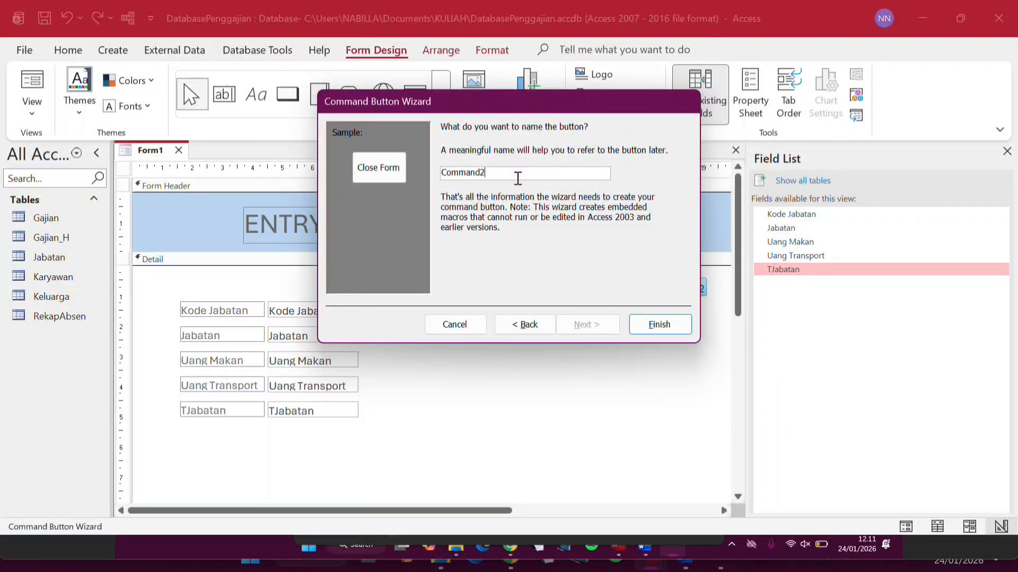
{"action": "key", "text": "Caps_Lock"}
{"action": "key", "text": "Return"}
- Line up the Close Form button with the other two buttons and move all three about 3 cm to the left
{"action": "left_click", "coordinate": [633, 289]}
{"action": "left_click_drag", "start_coordinate": [643, 281], "coordinate": [630, 275]}
{"action": "left_click_drag", "start_coordinate": [713, 302], "coordinate": [438, 261]}
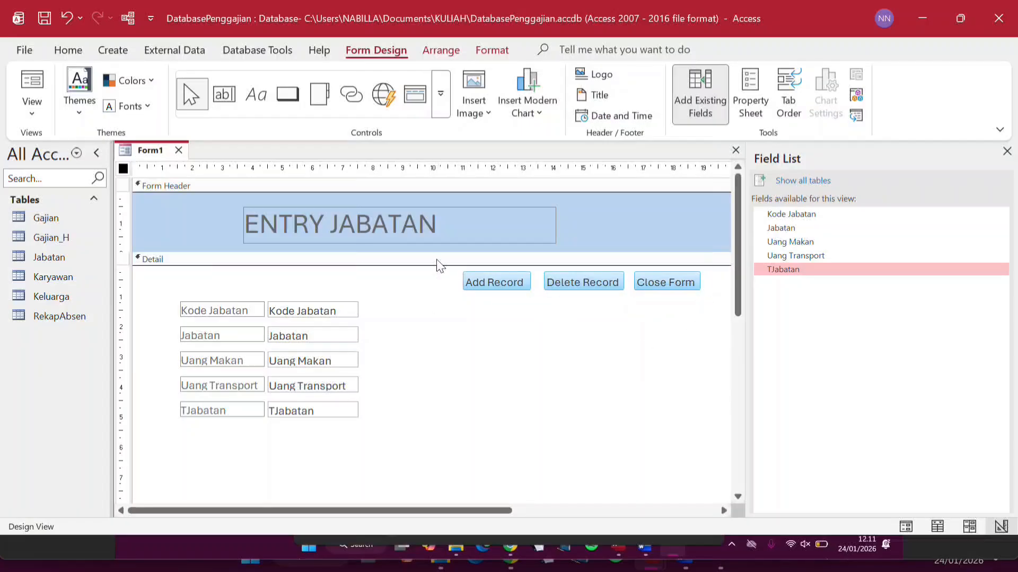
{"action": "left_click_drag", "start_coordinate": [548, 284], "coordinate": [460, 285]}
{"action": "left_click", "coordinate": [474, 354]}
{"action": "left_click", "coordinate": [401, 283]}
{"action": "left_click", "coordinate": [508, 345]}
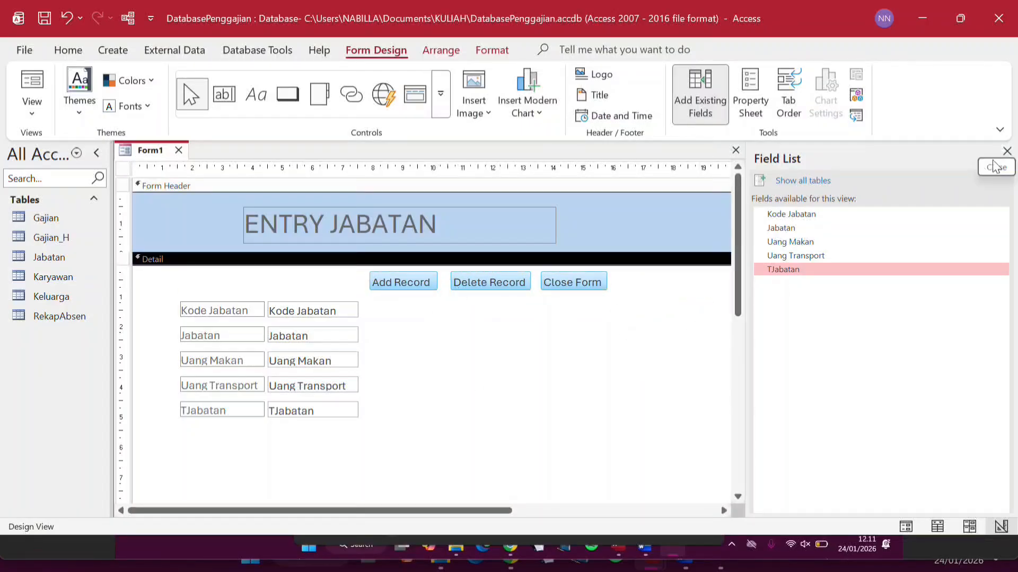
- Set the form's Before Del Confirm event to an event procedure and open its code
{"action": "left_click", "coordinate": [1007, 152]}
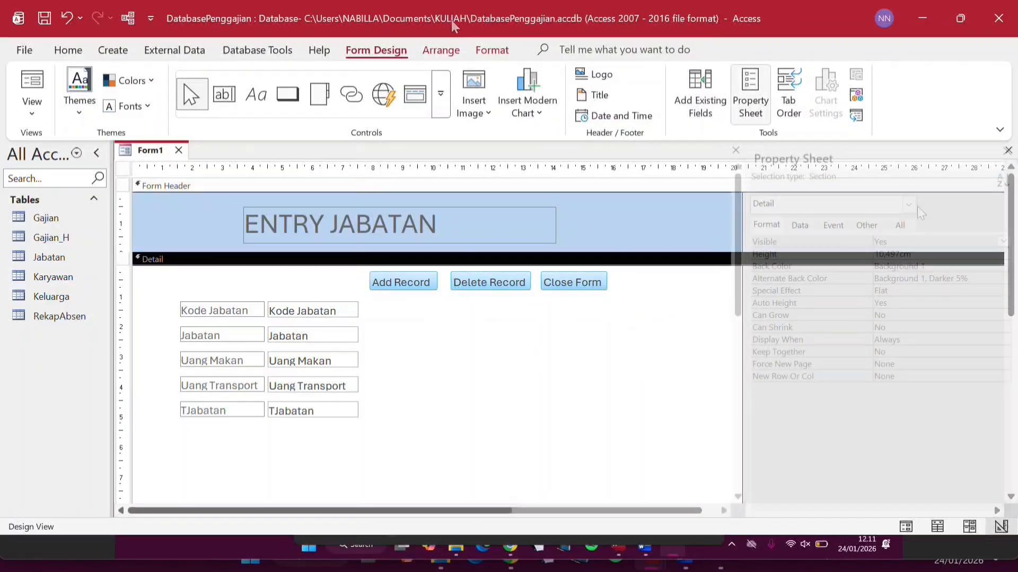
{"action": "left_click", "coordinate": [908, 205]}
{"action": "left_click", "coordinate": [811, 250]}
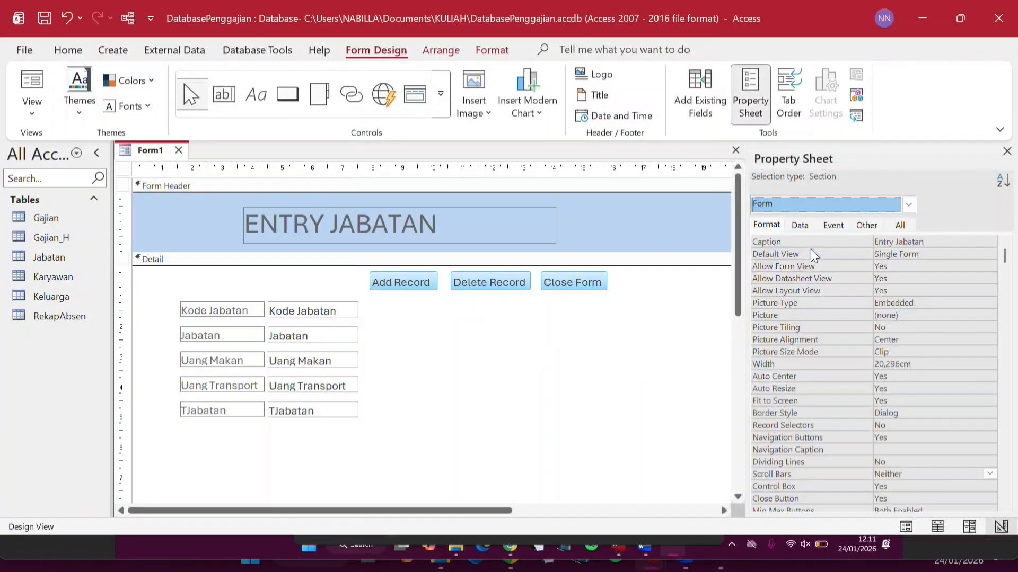
{"action": "left_click", "coordinate": [859, 225]}
{"action": "left_click", "coordinate": [833, 227]}
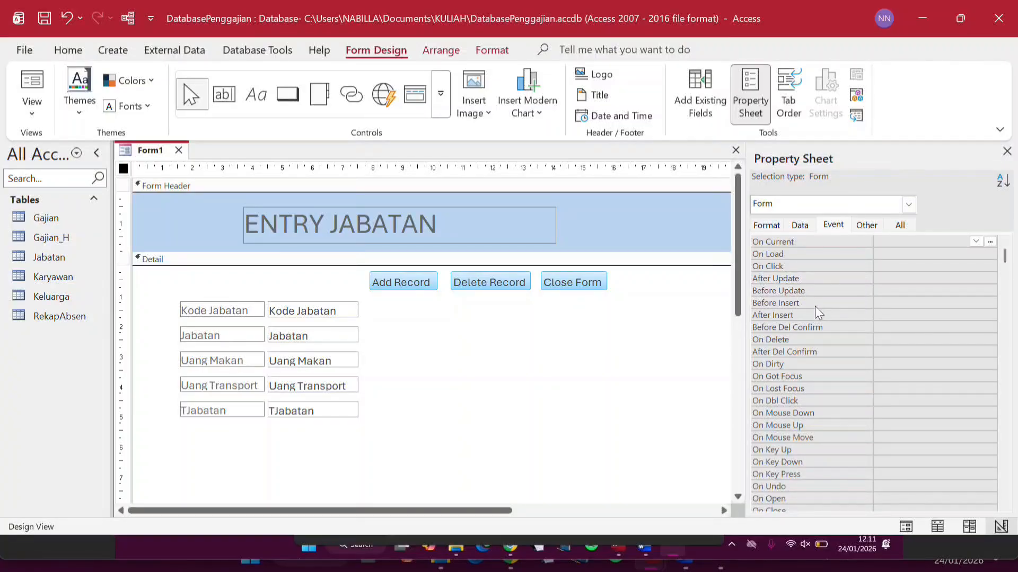
{"action": "left_click", "coordinate": [877, 327]}
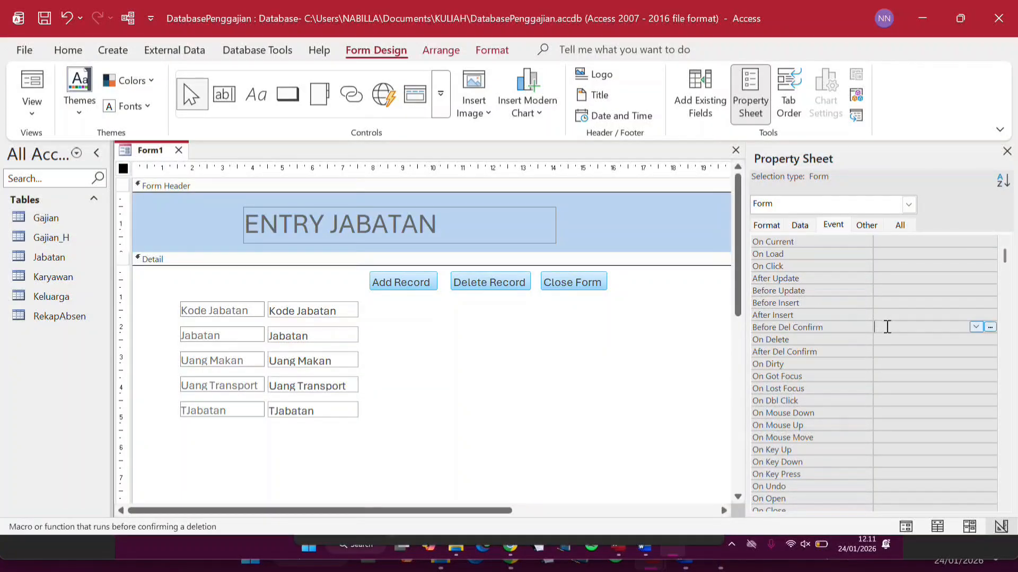
{"action": "left_click", "coordinate": [975, 326]}
{"action": "left_click", "coordinate": [925, 339]}
{"action": "left_click", "coordinate": [990, 327]}
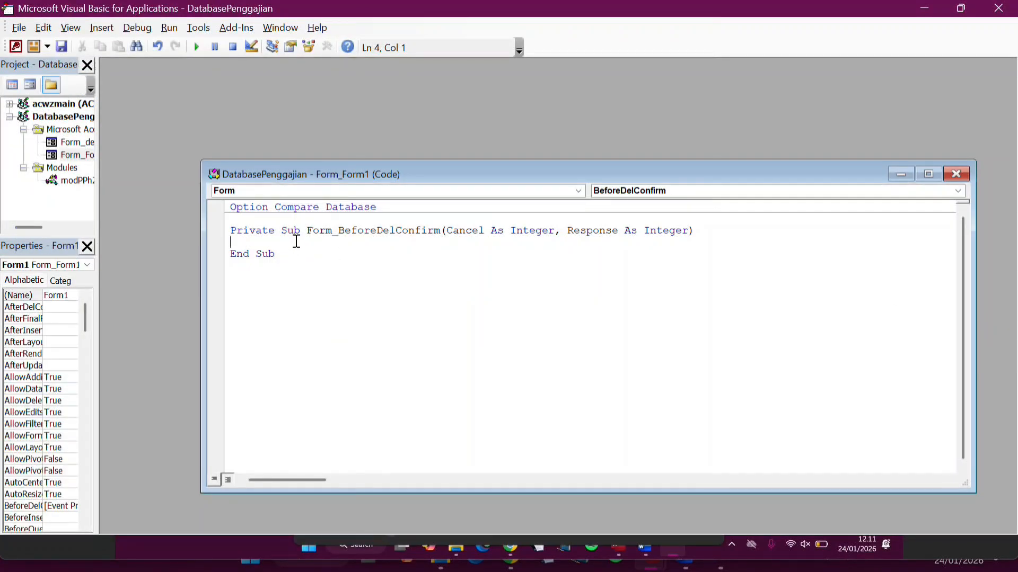
- In Form_BeforeDelConfirm, write Response = 0 and If MsgBox("Yakin Data Dihapus?", vbYesNo + vbQuestion, "Hapus") = vbYes Then
{"action": "key", "text": "Return"}
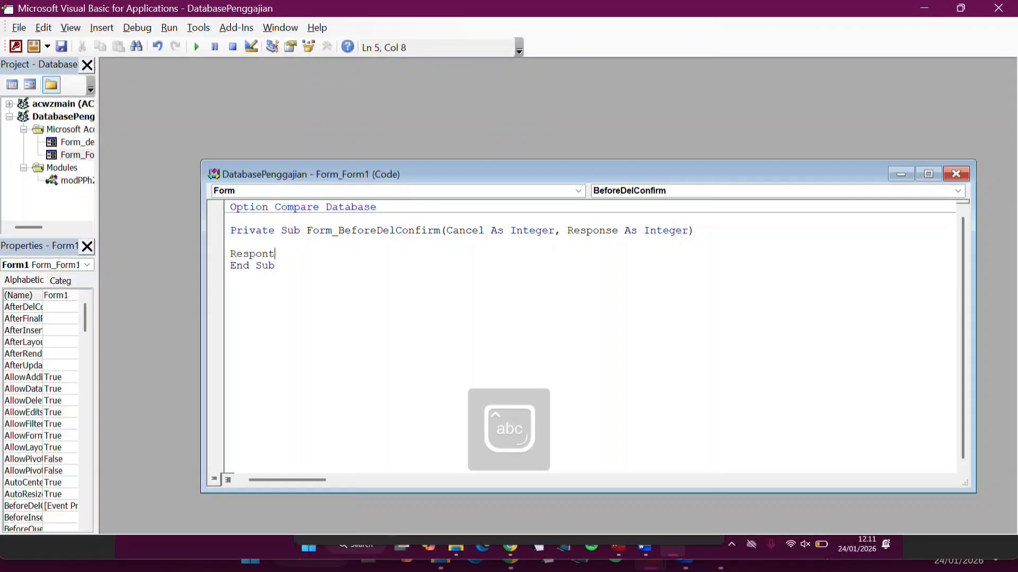
{"action": "key", "text": "BackSpace"}
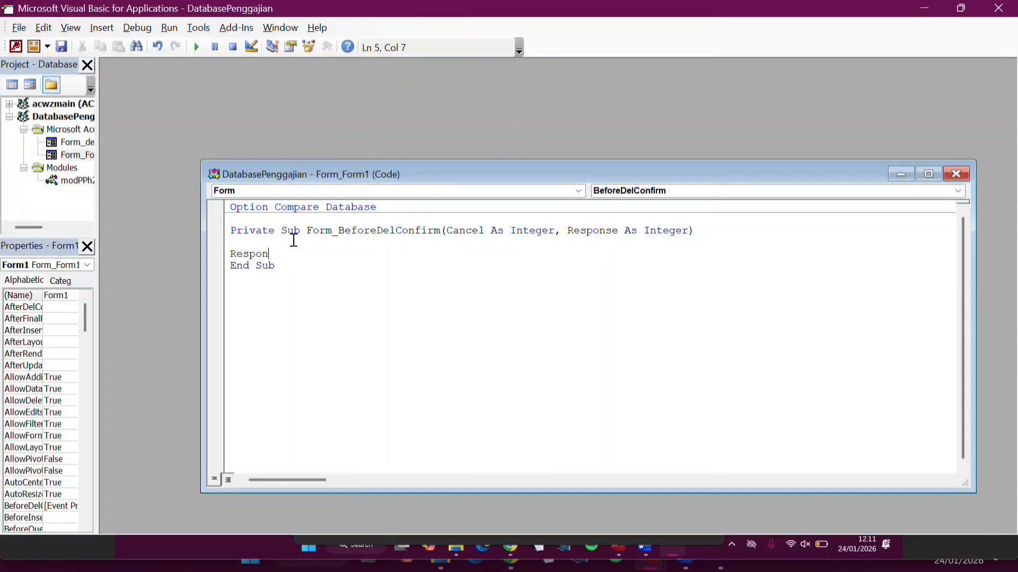
{"action": "type", "text": "If Ms"}
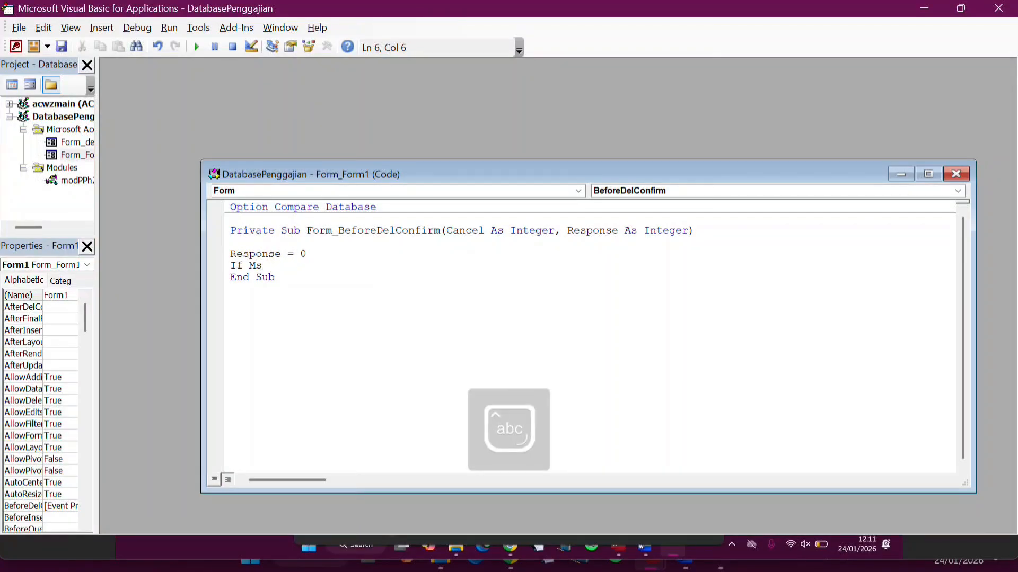
{"action": "type", "text": "gBox(\"Yakin Data Dihapus?"}
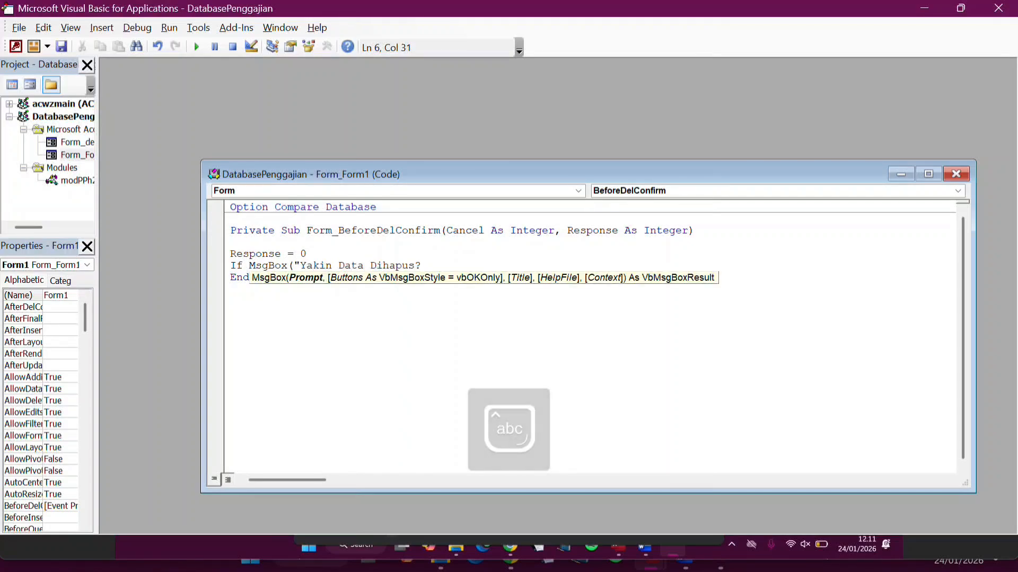
{"action": "type", "text": "\", vbAbortRetryIgnore"}
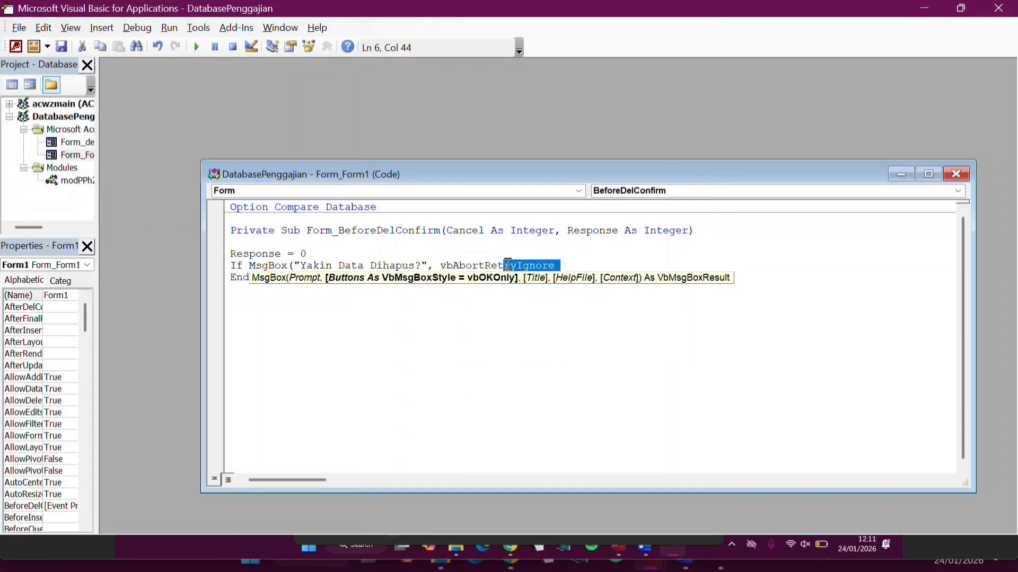
{"action": "left_click_drag", "start_coordinate": [507, 264], "coordinate": [452, 265]}
{"action": "key", "text": "BackSpace"}
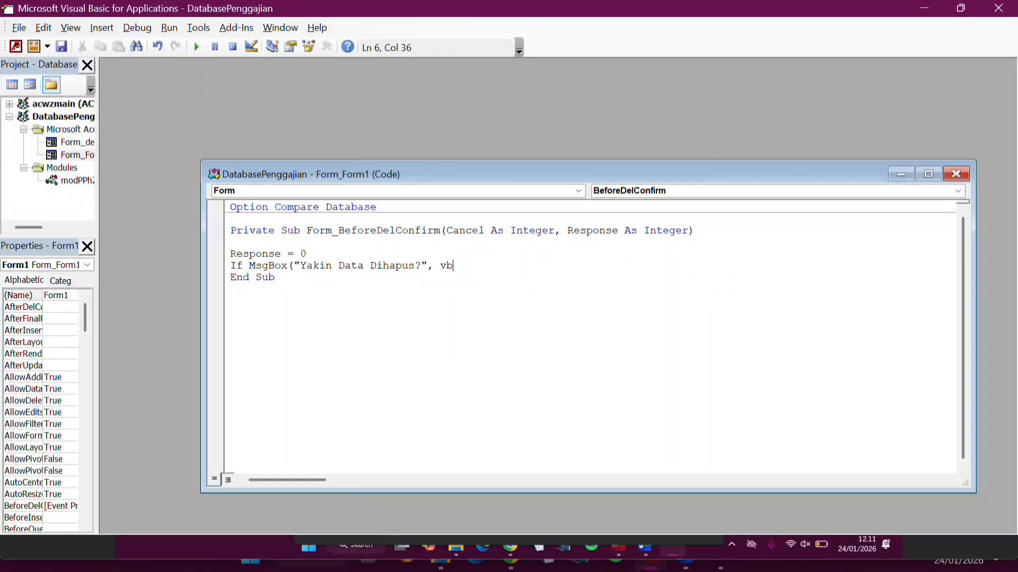
{"action": "type", "text": "YesNo + vbQu"}
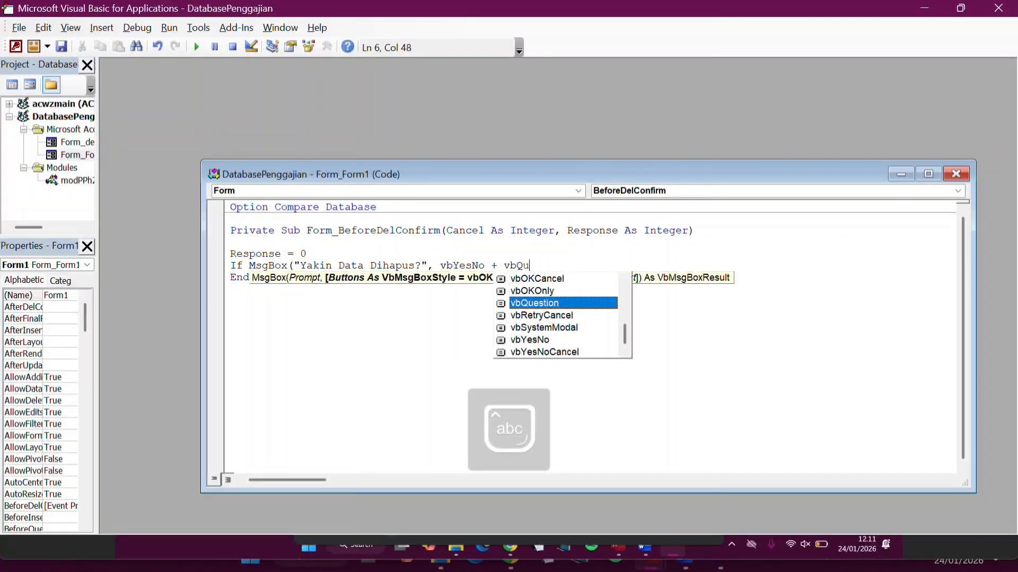
{"action": "type", "text": "estion, \"Hapus\") = vbYes Then"}
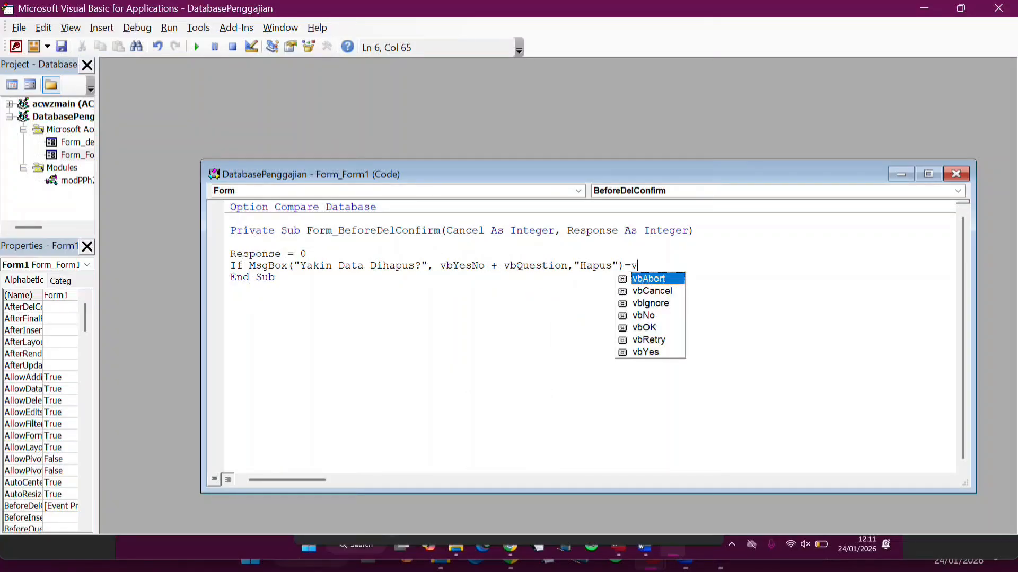
{"action": "key", "text": "Return"}
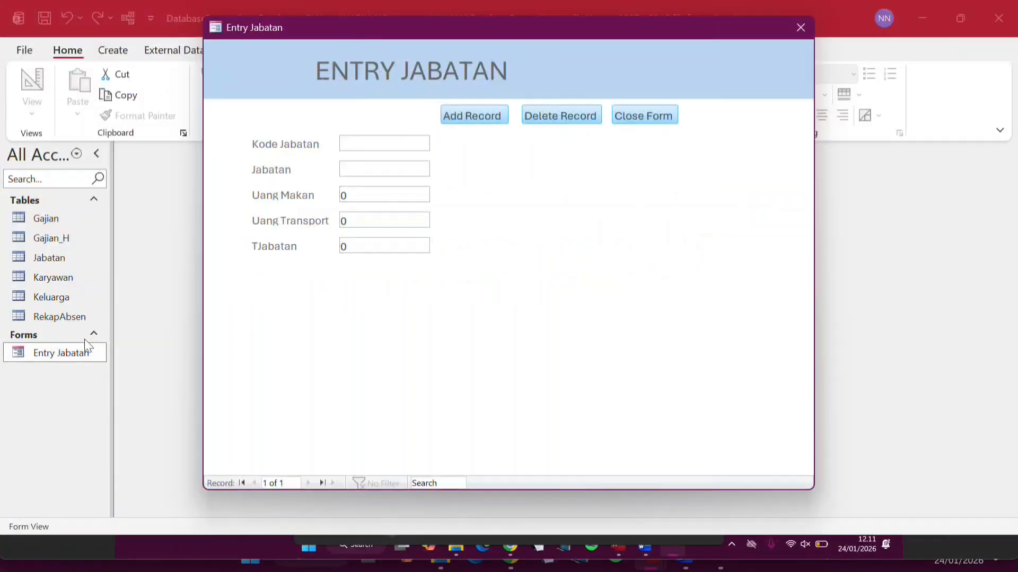
- Enter a test record in Entry Jabatan with Kode Jabatan 9111, Jabatan Direktur, Uang Makan 100000, Uang Transport 200000 and TJabatan 300000
{"action": "key", "text": "Caps_Lock"}
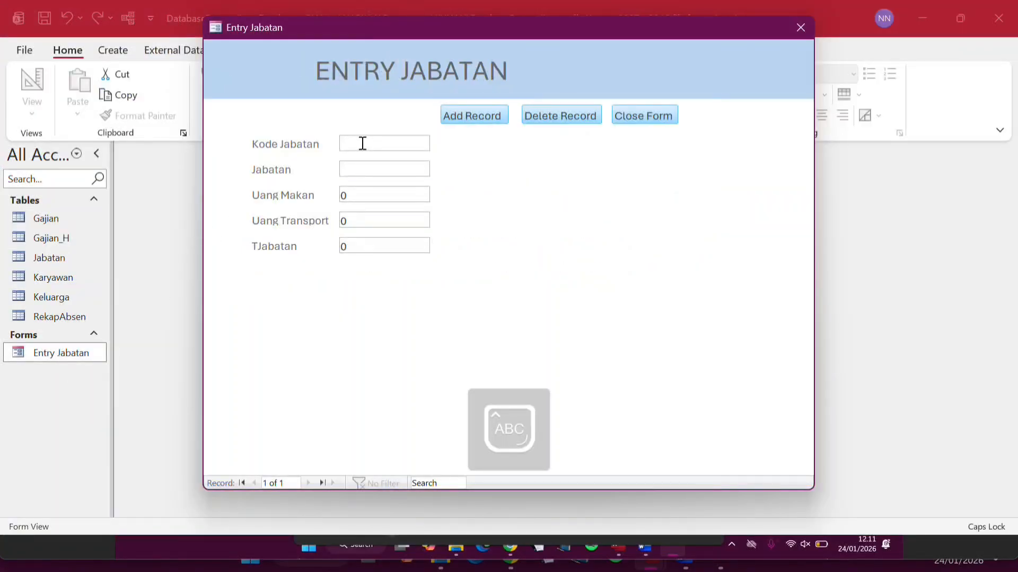
{"action": "left_click", "coordinate": [363, 144]}
{"action": "type", "text": "9111"}
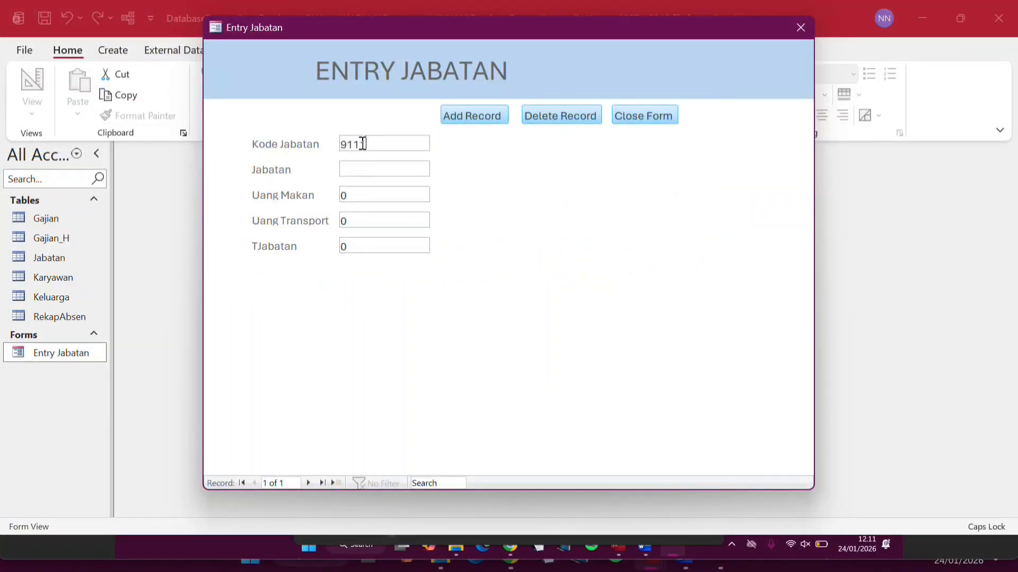
{"action": "left_click", "coordinate": [406, 165]}
{"action": "type", "text": "D"}
{"action": "key", "text": "Caps_Lock"}
{"action": "type", "text": "ir"}
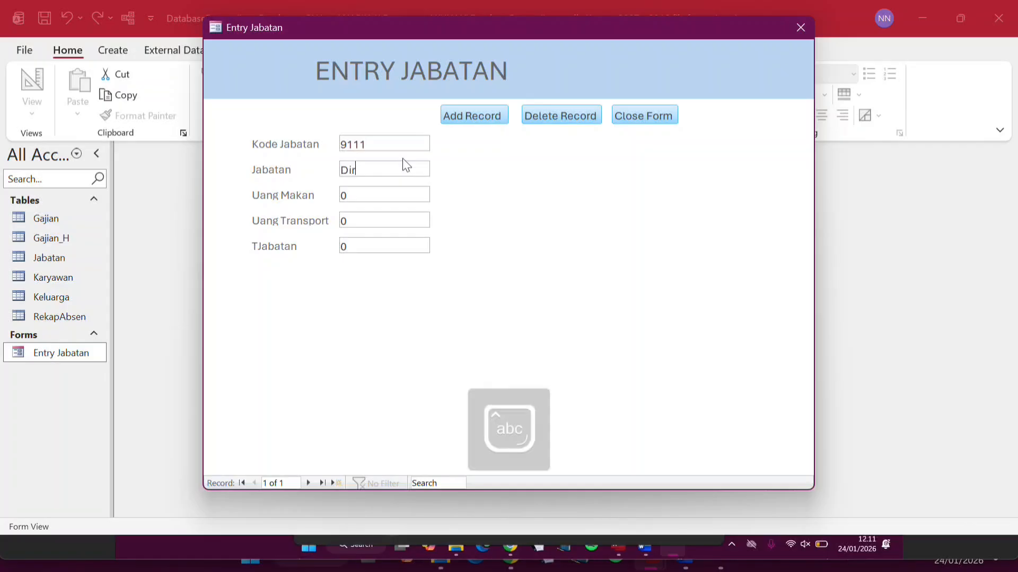
{"action": "type", "text": "100000"}
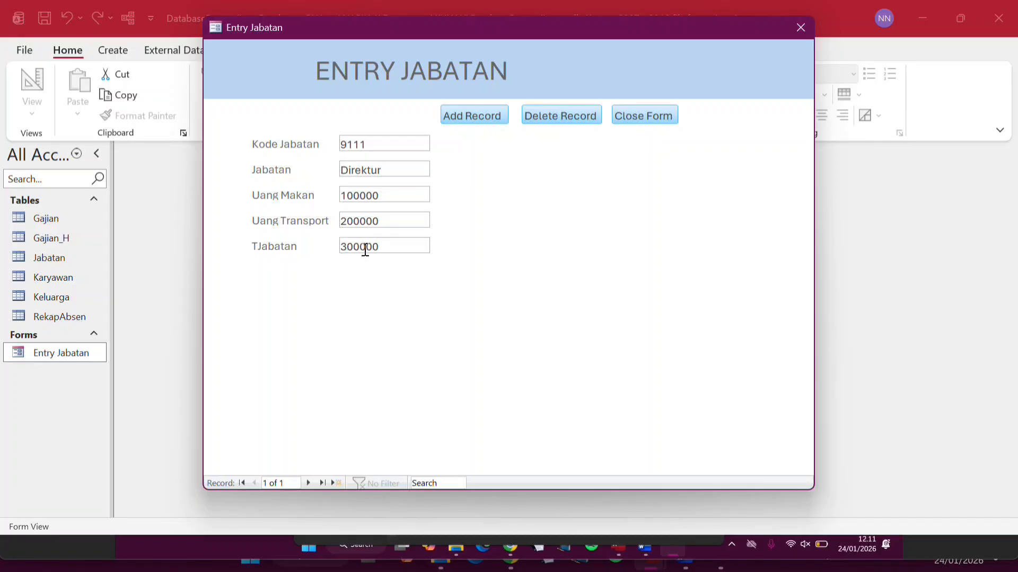
- Test the form's command buttons by adding a new record, returning to and deleting the Direktur record, and closing the form
{"action": "left_click", "coordinate": [479, 117]}
{"action": "left_click", "coordinate": [254, 484]}
{"action": "left_click", "coordinate": [557, 117]}
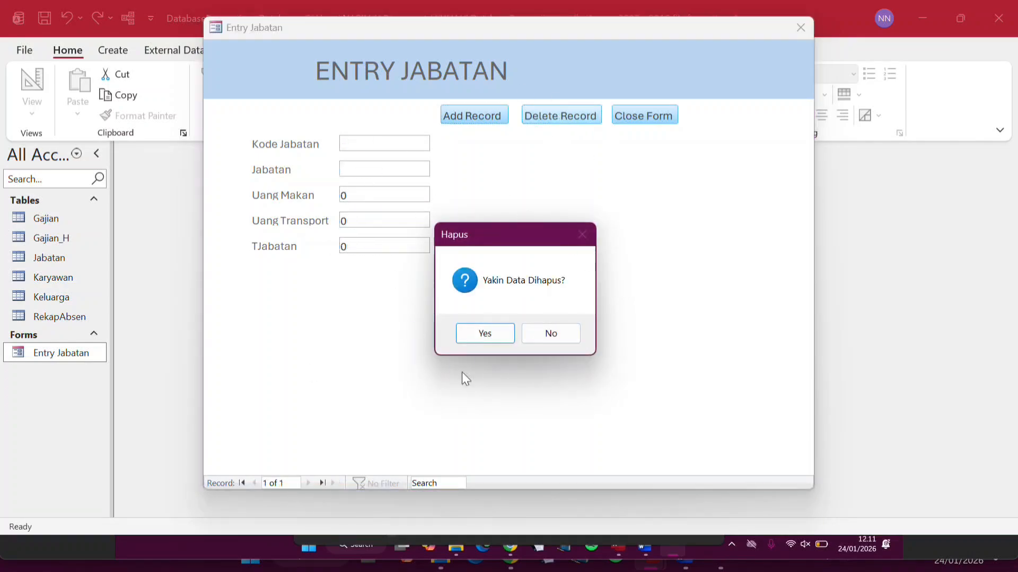
{"action": "key", "text": "Return"}
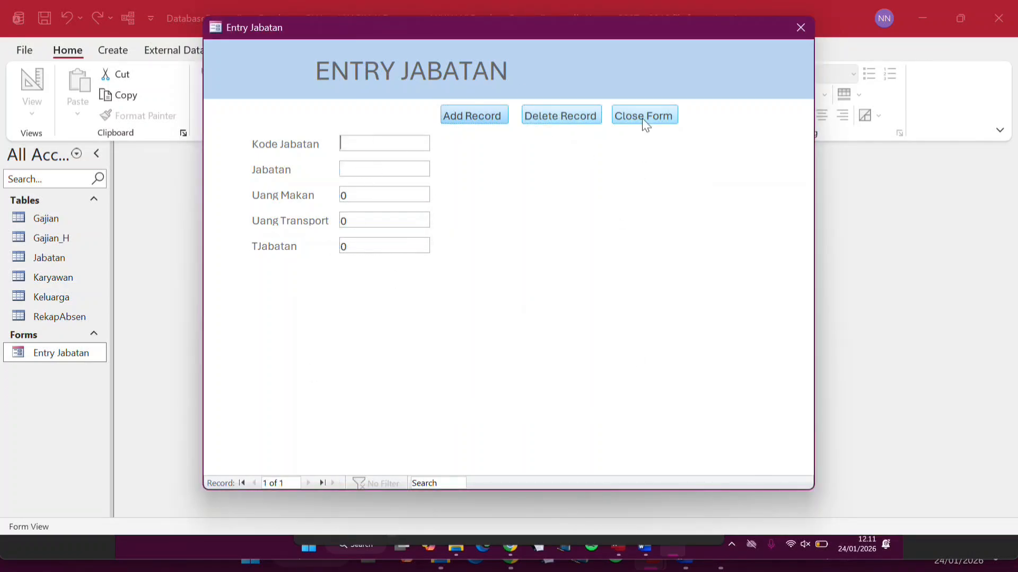
{"action": "left_click", "coordinate": [642, 118]}
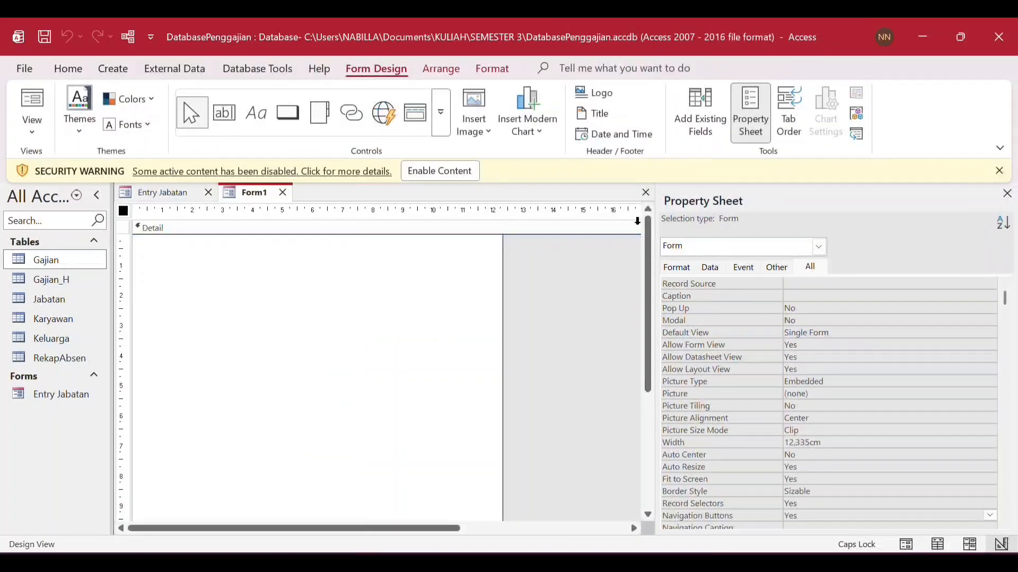
- Show the form header in the new Form1 and set the form's Record Source to Keluarga
{"action": "right_click", "coordinate": [307, 333]}
{"action": "left_click", "coordinate": [371, 498]}
{"action": "left_click", "coordinate": [975, 284]}
{"action": "left_click", "coordinate": [975, 284]}
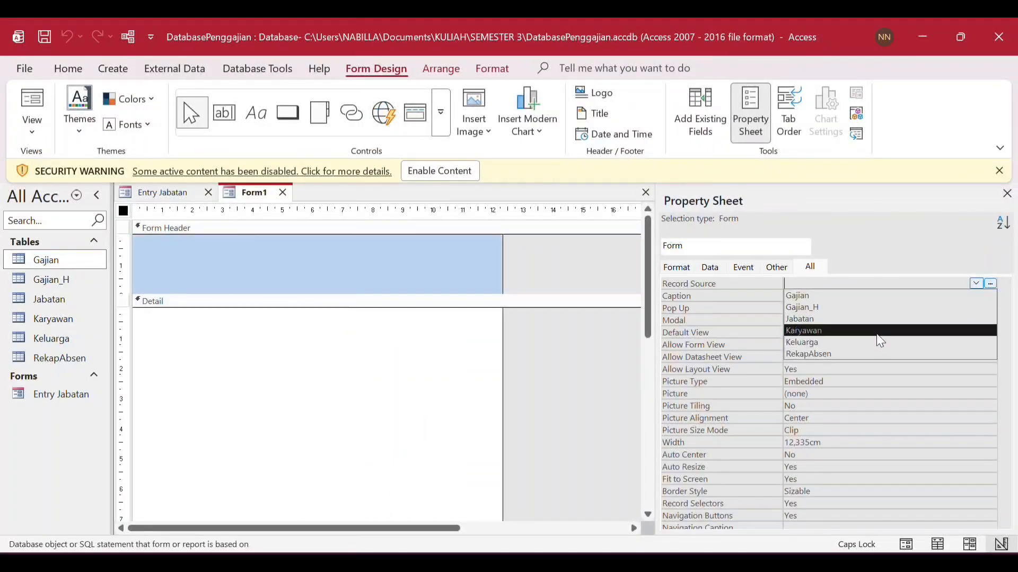
{"action": "left_click", "coordinate": [899, 343]}
- Set the form's Default View to Continuous Forms and its Navigation Buttons to No
{"action": "left_click", "coordinate": [984, 332]}
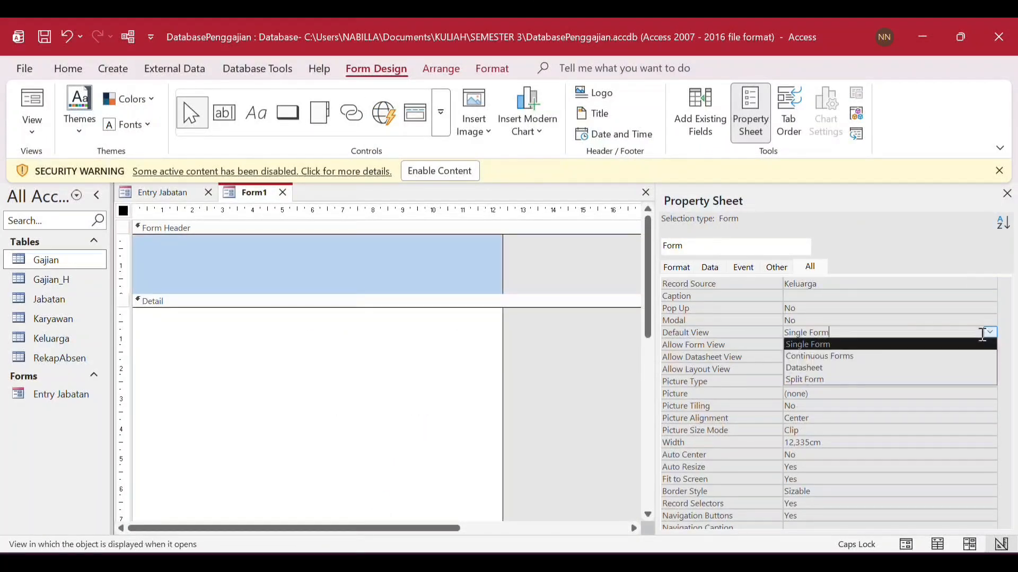
{"action": "left_click", "coordinate": [840, 355]}
{"action": "scroll", "coordinate": [874, 440], "scroll_direction": "down", "scroll_amount": 1}
{"action": "left_click", "coordinate": [820, 479]}
{"action": "left_click", "coordinate": [990, 479]}
{"action": "left_click", "coordinate": [935, 503]}
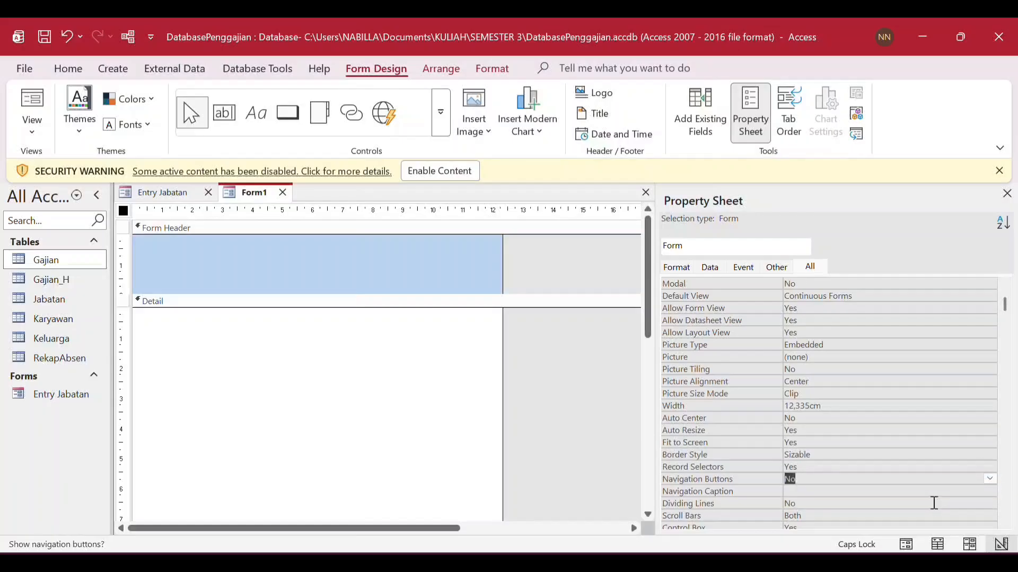
- Add the NIK field to the Detail section and stack its label and text box at an equal width of about 3 cm
{"action": "left_click", "coordinate": [699, 114]}
{"action": "left_click_drag", "start_coordinate": [683, 256], "coordinate": [146, 345]}
{"action": "mouse_move", "coordinate": [134, 320]}
{"action": "left_mouse_down"}
{"action": "mouse_move", "coordinate": [155, 319]}
{"action": "mouse_move", "coordinate": [151, 311]}
{"action": "left_mouse_up"}
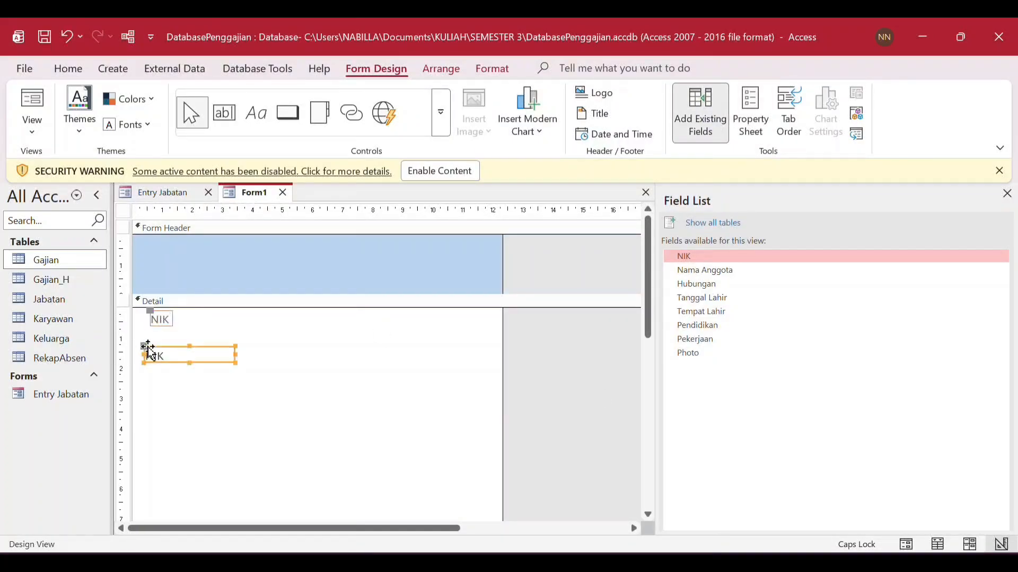
{"action": "left_click_drag", "start_coordinate": [146, 346], "coordinate": [243, 347]}
{"action": "left_click", "coordinate": [160, 325]}
{"action": "left_click", "coordinate": [161, 349]}
{"action": "left_click", "coordinate": [308, 346]}
{"action": "left_click", "coordinate": [214, 332]}
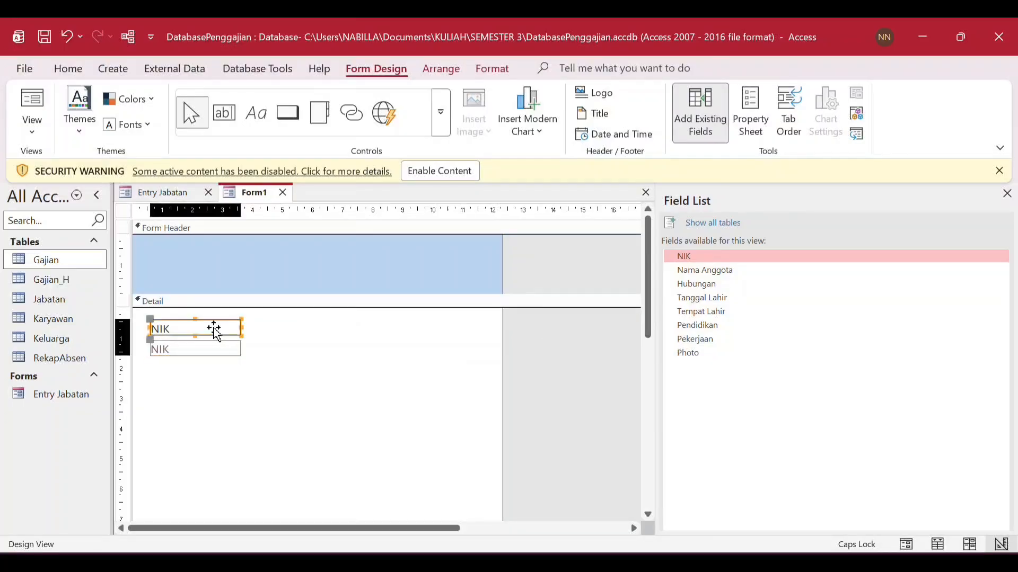
{"action": "left_click", "coordinate": [229, 350]}
- Add the Nama Anggota field beside NIK with its label above its text box, and line both NIK controls up with that row
{"action": "left_click_drag", "start_coordinate": [700, 270], "coordinate": [310, 359]}
{"action": "left_click_drag", "start_coordinate": [219, 358], "coordinate": [254, 324]}
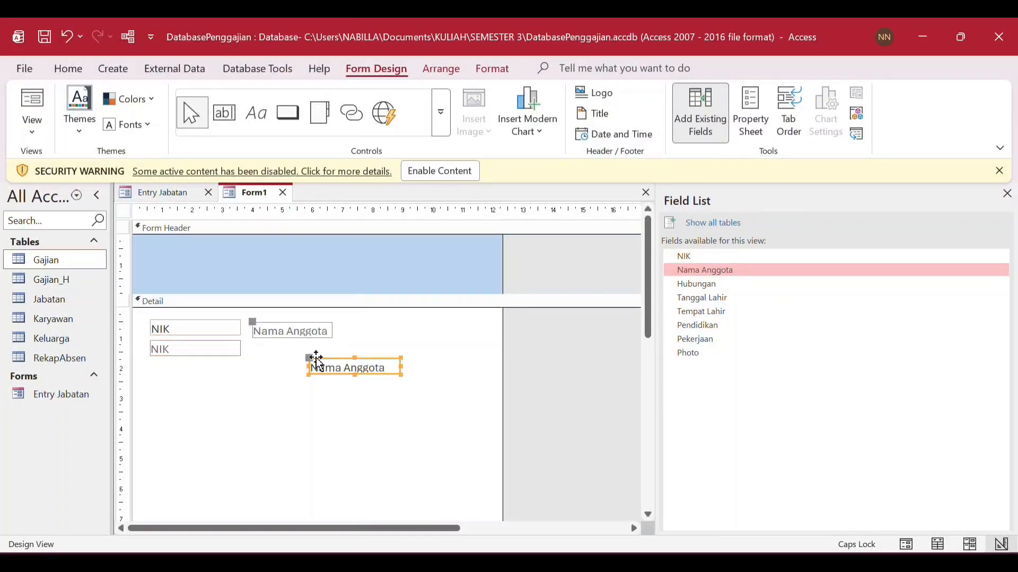
{"action": "left_click_drag", "start_coordinate": [311, 358], "coordinate": [254, 342]}
{"action": "left_click_drag", "start_coordinate": [343, 348], "coordinate": [334, 348]}
{"action": "left_click", "coordinate": [361, 361]}
{"action": "left_click", "coordinate": [159, 326]}
{"action": "left_click_drag", "start_coordinate": [150, 320], "coordinate": [154, 365]}
{"action": "left_click_drag", "start_coordinate": [150, 341], "coordinate": [153, 322]}
{"action": "left_click_drag", "start_coordinate": [153, 366], "coordinate": [153, 341]}
{"action": "left_click", "coordinate": [342, 339]}
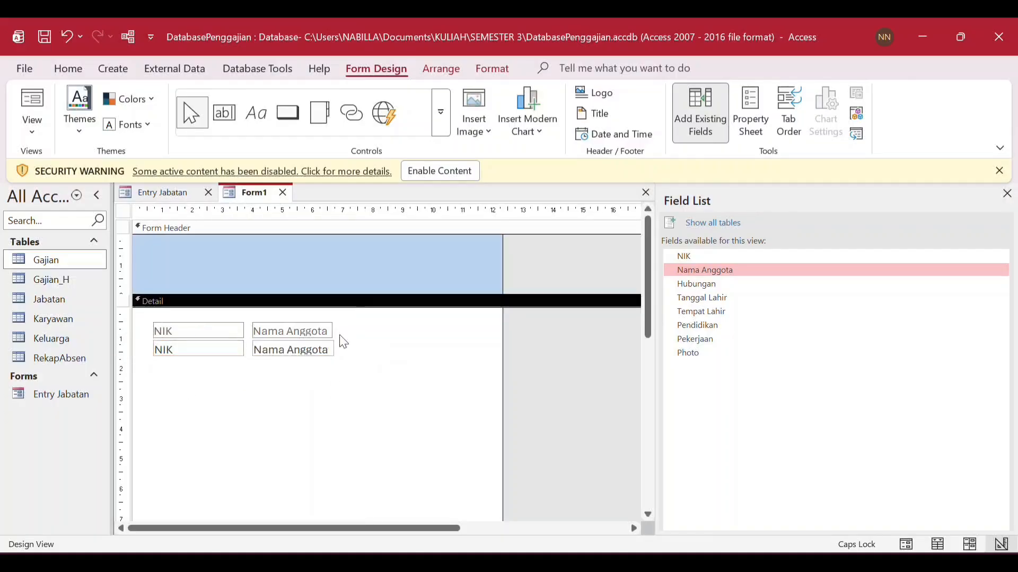
- Widen the form and add the Hubungan, Tanggal Lahir and Tempat Lahir fields along the row, each label above its text box
{"action": "left_click_drag", "start_coordinate": [503, 345], "coordinate": [641, 346]}
{"action": "left_click_drag", "start_coordinate": [349, 528], "coordinate": [320, 529]}
{"action": "left_click_drag", "start_coordinate": [695, 284], "coordinate": [414, 356]}
{"action": "left_click_drag", "start_coordinate": [324, 357], "coordinate": [344, 324]}
{"action": "left_click_drag", "start_coordinate": [415, 357], "coordinate": [341, 342]}
{"action": "left_click_drag", "start_coordinate": [701, 297], "coordinate": [449, 329]}
{"action": "left_click_drag", "start_coordinate": [358, 329], "coordinate": [433, 320]}
{"action": "left_click_drag", "start_coordinate": [448, 329], "coordinate": [436, 341]}
{"action": "left_click_drag", "start_coordinate": [701, 312], "coordinate": [567, 324]}
{"action": "left_click_drag", "start_coordinate": [566, 324], "coordinate": [535, 341]}
{"action": "left_click_drag", "start_coordinate": [475, 324], "coordinate": [531, 317]}
{"action": "left_click", "coordinate": [599, 379]}
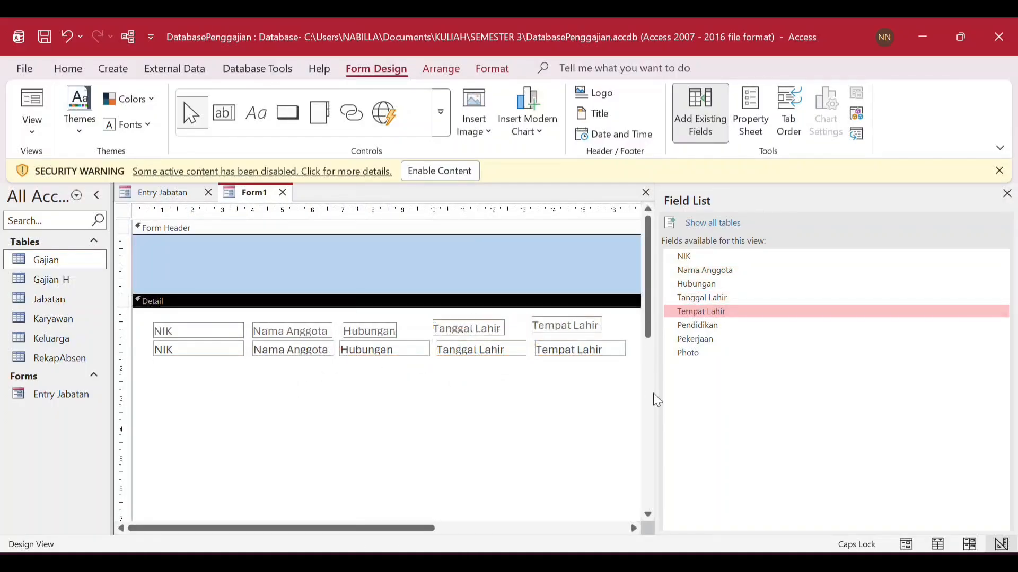
- Add the Pendidikan, Pekerjaan and Photo fields at the end of the row, placing their labels above the controls
{"action": "left_click_drag", "start_coordinate": [393, 529], "coordinate": [572, 529]}
{"action": "left_click_drag", "start_coordinate": [697, 326], "coordinate": [381, 340]}
{"action": "left_click_drag", "start_coordinate": [289, 339], "coordinate": [335, 314]}
{"action": "left_click_drag", "start_coordinate": [386, 342], "coordinate": [340, 343]}
{"action": "left_click_drag", "start_coordinate": [290, 315], "coordinate": [335, 319]}
{"action": "left_click_drag", "start_coordinate": [694, 340], "coordinate": [493, 329]}
{"action": "left_click_drag", "start_coordinate": [492, 328], "coordinate": [436, 339]}
{"action": "left_click_drag", "start_coordinate": [401, 324], "coordinate": [436, 315]}
{"action": "left_click_drag", "start_coordinate": [688, 353], "coordinate": [545, 324]}
{"action": "left_click_drag", "start_coordinate": [455, 325], "coordinate": [544, 320]}
{"action": "left_click_drag", "start_coordinate": [407, 528], "coordinate": [228, 528]}
{"action": "left_click", "coordinate": [255, 454]}
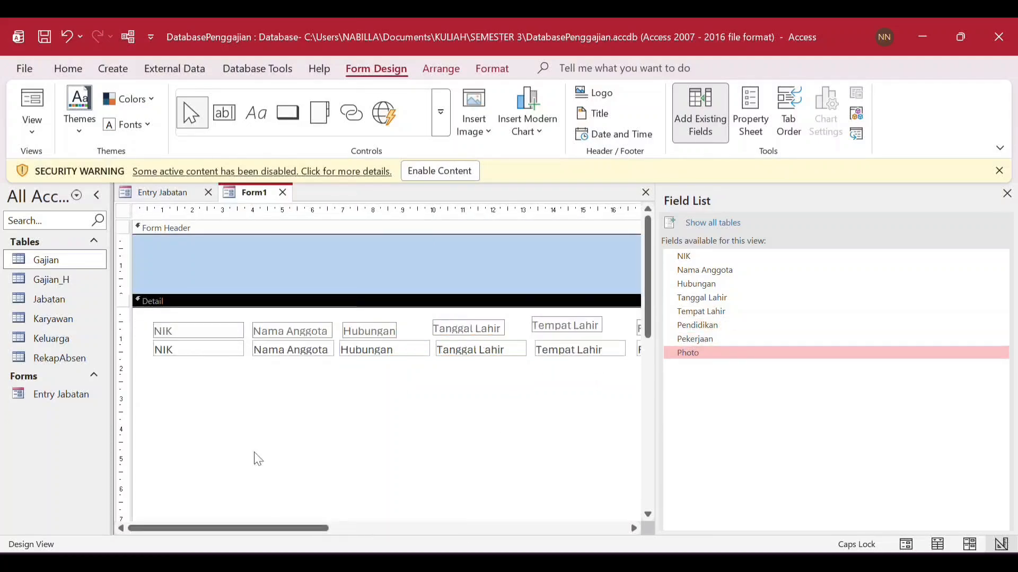
- Arrange all field controls in a tabular layout with the labels in the Form Header, and shift the layout toward the form's left edge
{"action": "key", "text": "ctrl+a"}
{"action": "right_click", "coordinate": [216, 346]}
{"action": "mouse_move", "coordinate": [298, 254]}
{"action": "left_click", "coordinate": [383, 271]}
{"action": "left_click_drag", "start_coordinate": [523, 339], "coordinate": [181, 322]}
{"action": "right_click", "coordinate": [369, 342]}
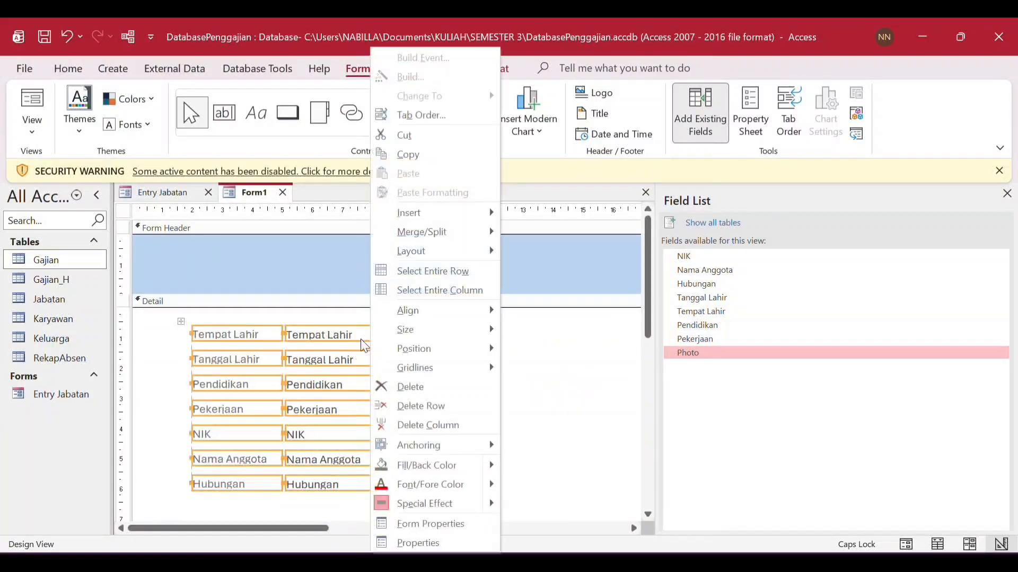
{"action": "mouse_move", "coordinate": [424, 251]}
{"action": "left_click", "coordinate": [535, 252]}
{"action": "left_click_drag", "start_coordinate": [278, 236], "coordinate": [133, 237]}
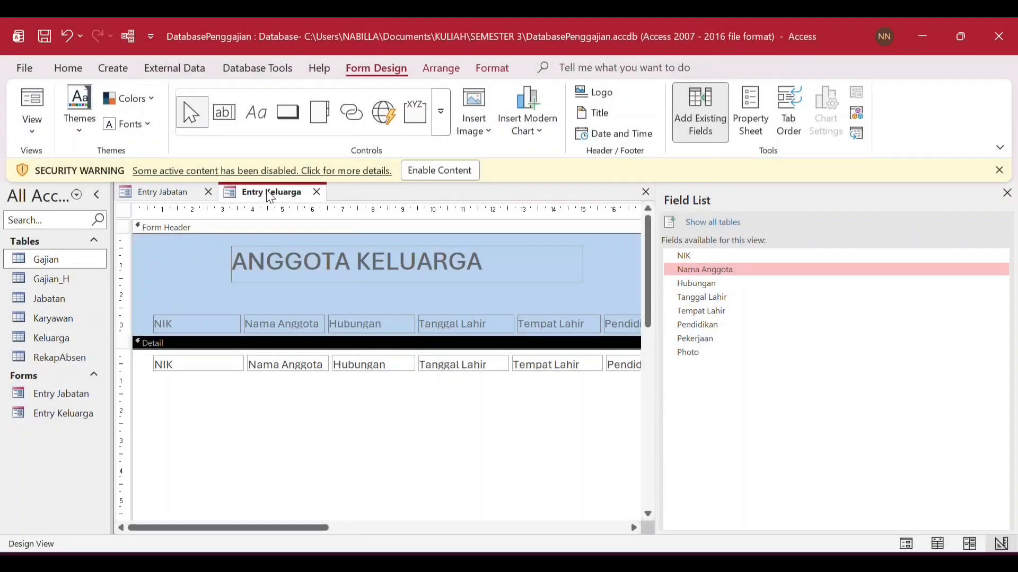
- Show the Entry Keluarga form in Form View and enter a test NIK and a family member's name in the first record
{"action": "right_click", "coordinate": [266, 190]}
{"action": "left_click", "coordinate": [321, 275]}
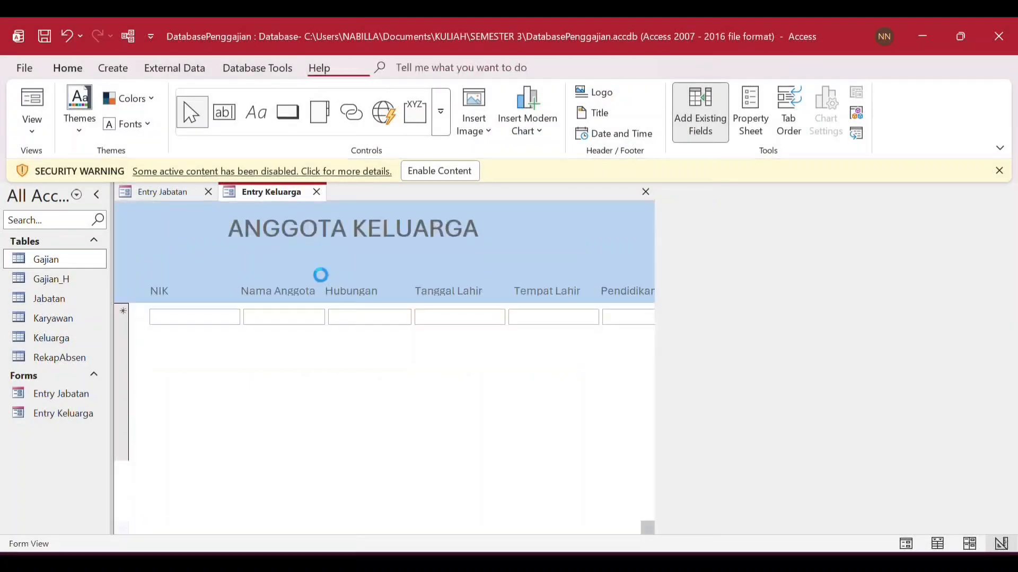
{"action": "type", "text": "9111"}
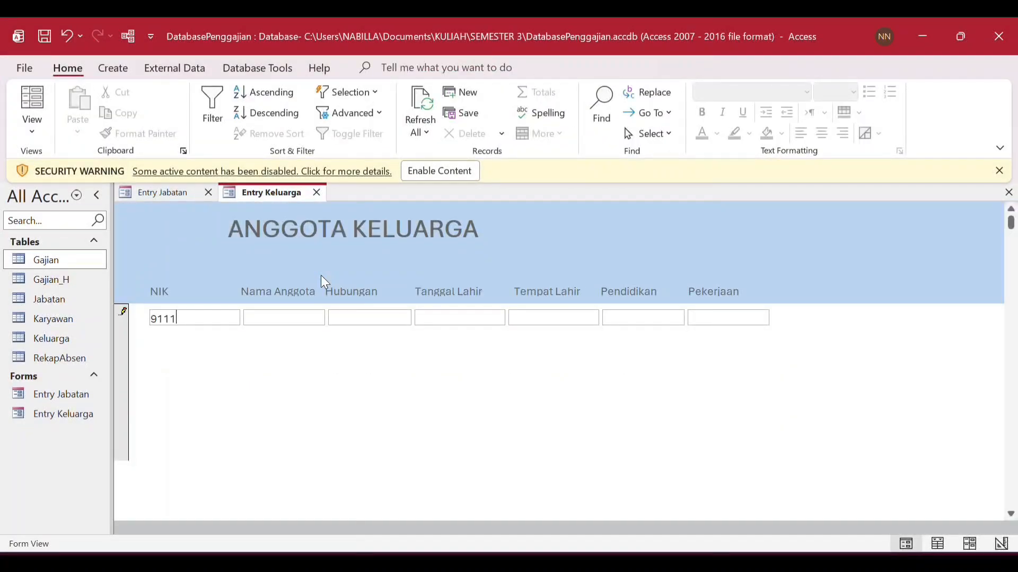
{"action": "key", "text": "BackSpace"}
{"action": "key", "text": "BackSpace"}
{"action": "key", "text": "BackSpace"}
{"action": "key", "text": "BackSpace"}
{"action": "type", "text": "12334"}
{"action": "left_click", "coordinate": [296, 319]}
{"action": "key", "text": "Caps_Lock"}
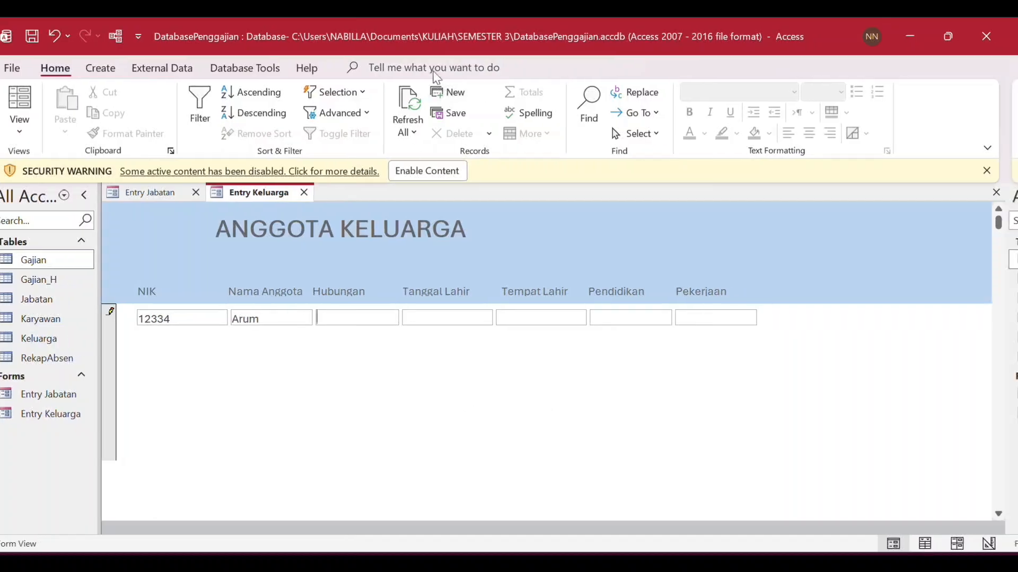
- Create a new form in Design View, show its header and footer, and draw a tab control about 9 by 4.8 cm in the Detail section
{"action": "left_click", "coordinate": [116, 73]}
{"action": "left_click", "coordinate": [377, 112]}
{"action": "right_click", "coordinate": [337, 299]}
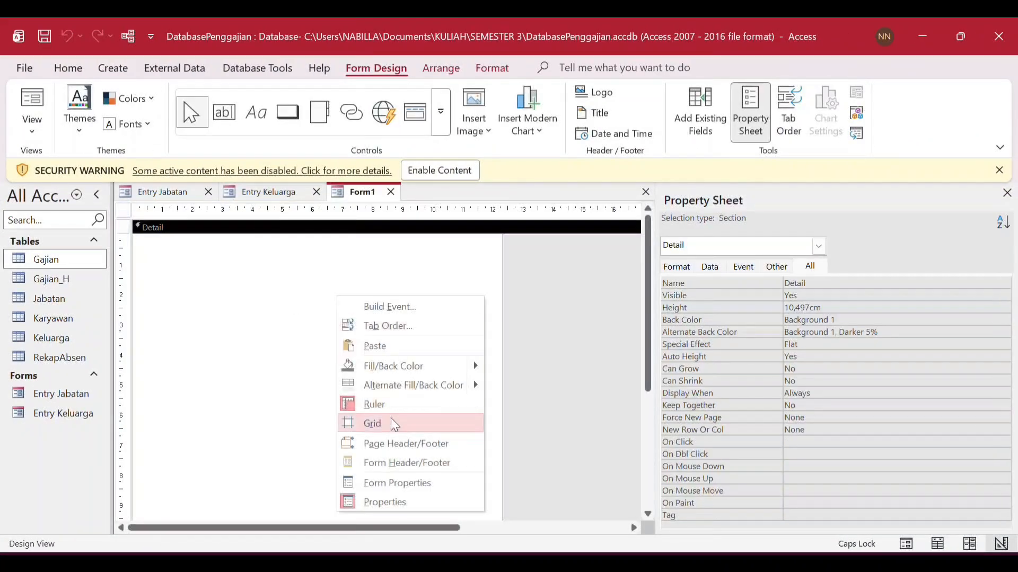
{"action": "left_click", "coordinate": [371, 464]}
{"action": "left_click", "coordinate": [322, 120]}
{"action": "mouse_move", "coordinate": [159, 311]}
{"action": "left_mouse_down"}
{"action": "mouse_move", "coordinate": [402, 416]}
{"action": "mouse_move", "coordinate": [430, 457]}
{"action": "left_mouse_up"}
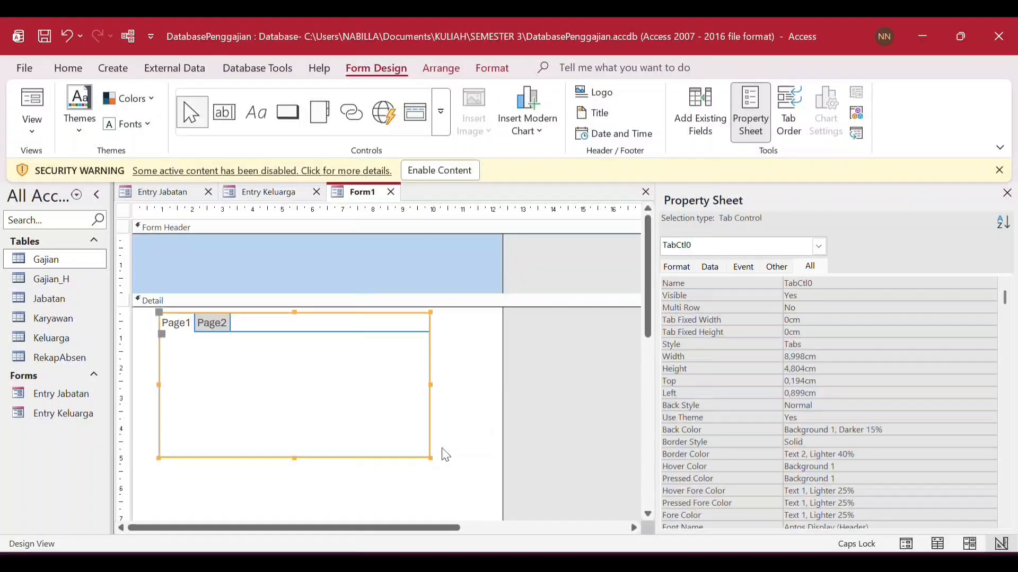
- Set the new form's Record Source to Karyawan
{"action": "left_click", "coordinate": [181, 325]}
{"action": "left_click", "coordinate": [785, 271]}
{"action": "left_click", "coordinate": [810, 267]}
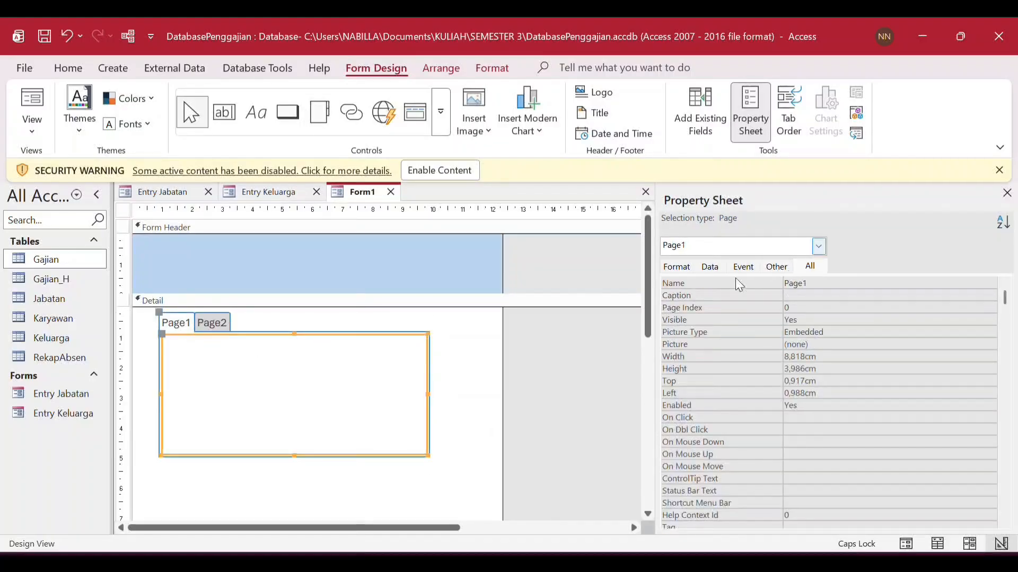
{"action": "left_click", "coordinate": [683, 267]}
{"action": "left_click", "coordinate": [710, 267]}
{"action": "left_click", "coordinate": [776, 266]}
{"action": "left_click", "coordinate": [807, 267]}
{"action": "left_click", "coordinate": [763, 245]}
{"action": "left_click", "coordinate": [775, 273]}
{"action": "left_click", "coordinate": [779, 268]}
{"action": "left_click", "coordinate": [743, 266]}
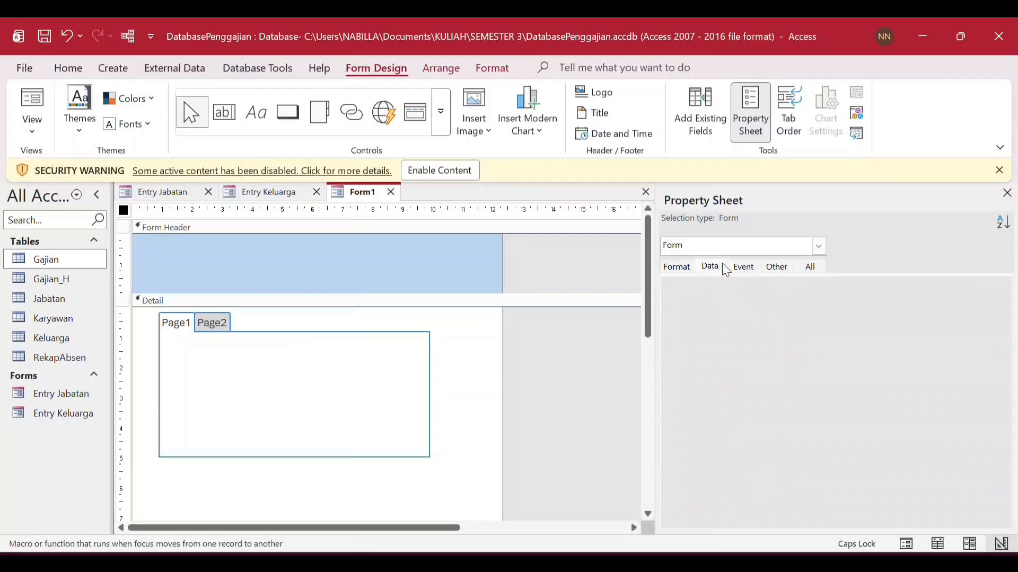
{"action": "left_click", "coordinate": [713, 267]}
{"action": "left_click", "coordinate": [990, 282]}
{"action": "left_click", "coordinate": [893, 330]}
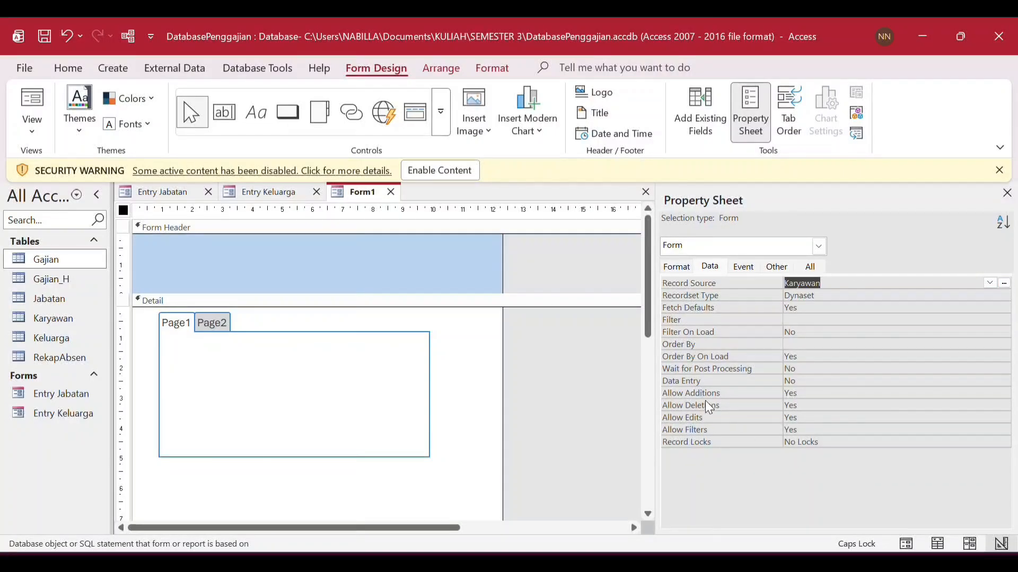
- Set the form's Caption property to Biodata Karyawan
{"action": "left_click", "coordinate": [809, 267]}
{"action": "scroll", "coordinate": [753, 328], "scroll_direction": "up", "scroll_amount": 10}
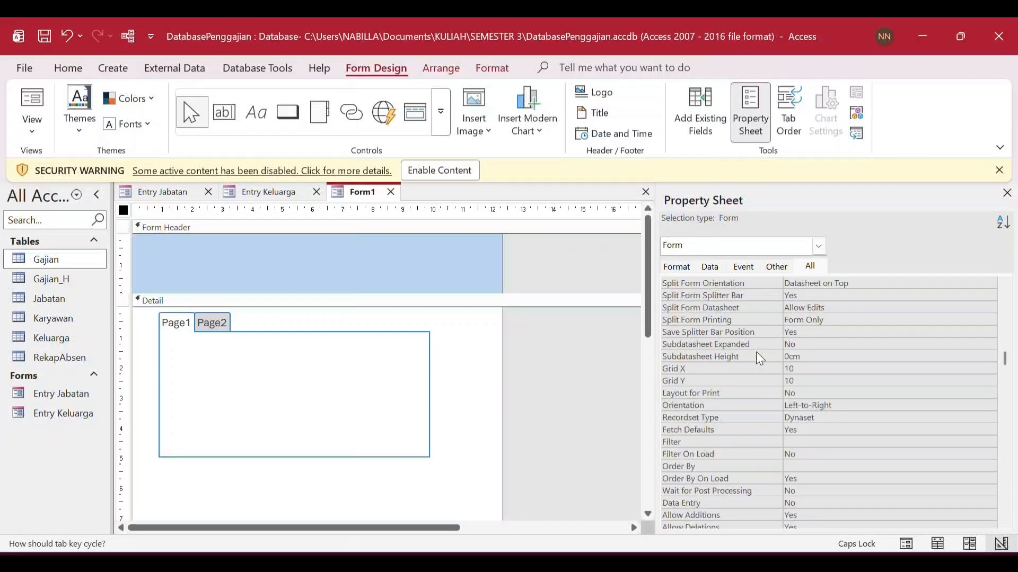
{"action": "scroll", "coordinate": [737, 493], "scroll_direction": "up", "scroll_amount": 8}
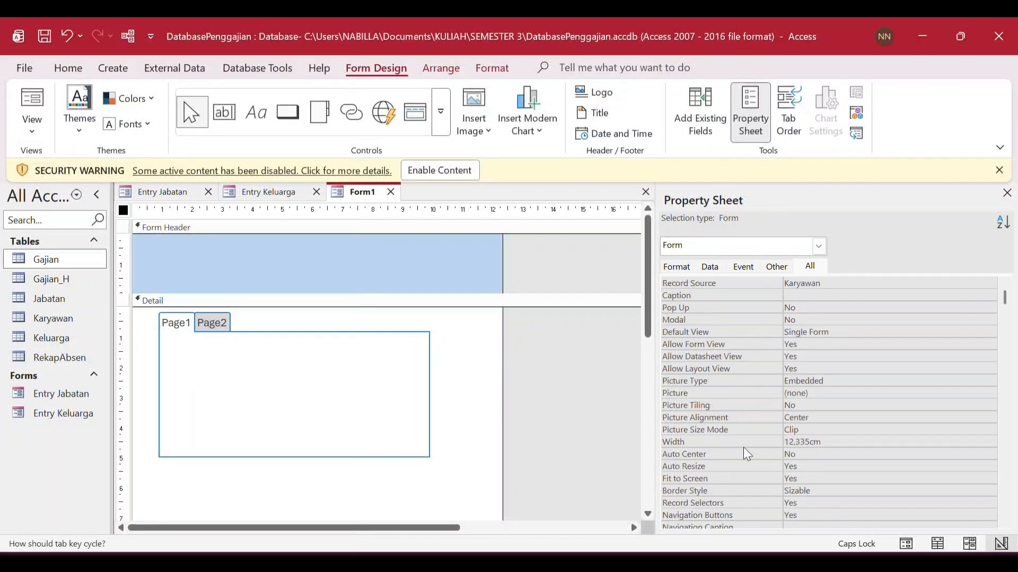
{"action": "scroll", "coordinate": [743, 456], "scroll_direction": "down", "scroll_amount": 1}
{"action": "scroll", "coordinate": [743, 476], "scroll_direction": "up", "scroll_amount": 1}
{"action": "scroll", "coordinate": [801, 339], "scroll_direction": "down", "scroll_amount": 10}
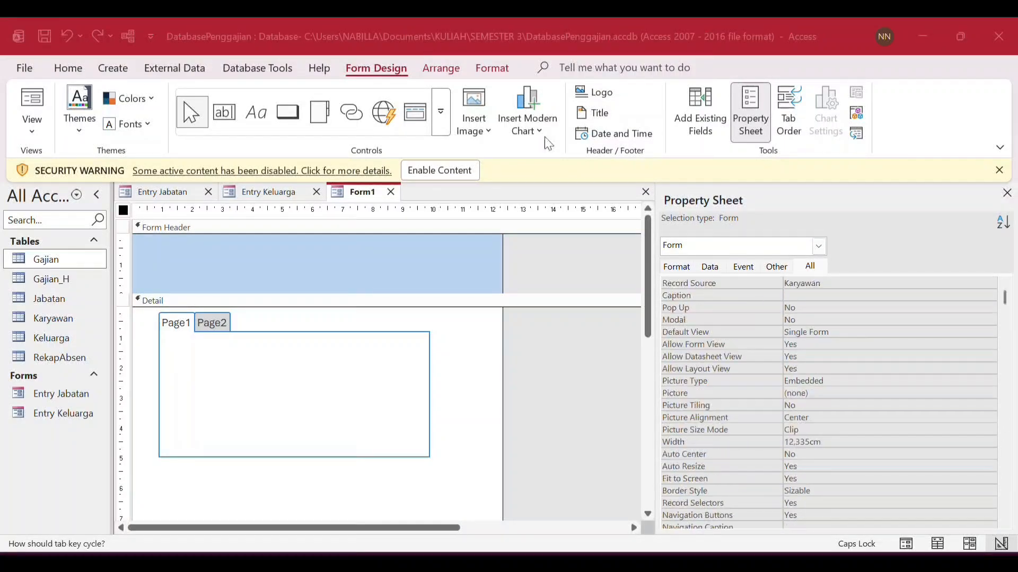
{"action": "left_click", "coordinate": [820, 296]}
{"action": "key", "text": "Caps_Lock"}
{"action": "type", "text": "Karyawan"}
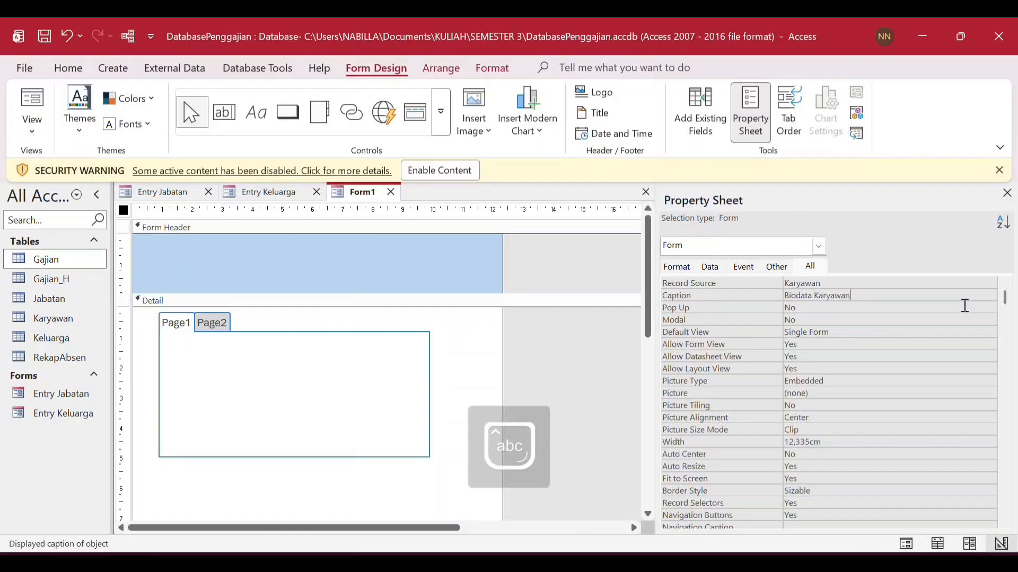
{"action": "left_click", "coordinate": [943, 317]}
{"action": "left_click", "coordinate": [898, 294]}
- Rename the first page of the tab control Biodata Karyawan
{"action": "left_click", "coordinate": [176, 323]}
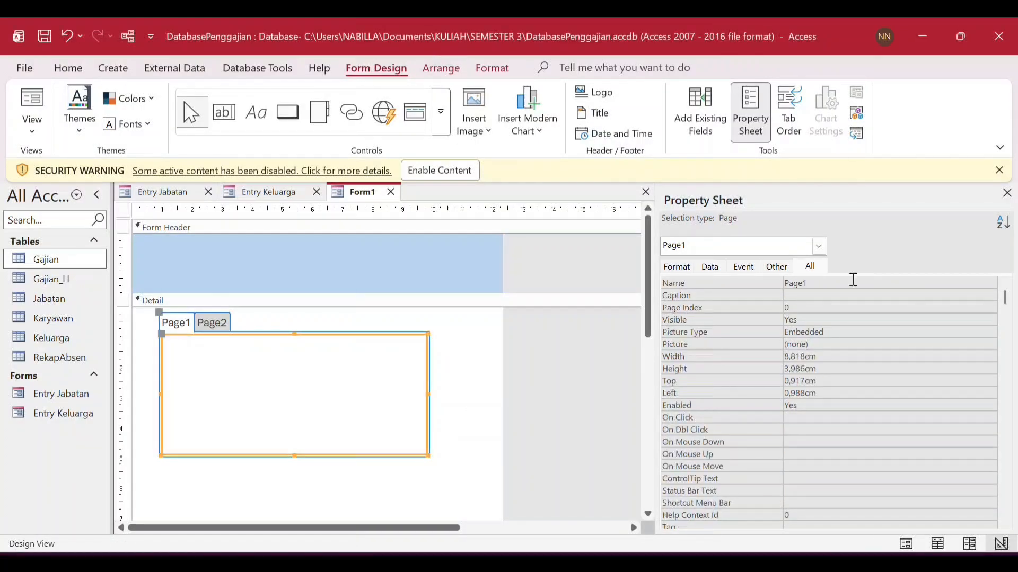
{"action": "left_click_drag", "start_coordinate": [851, 282], "coordinate": [689, 270]}
{"action": "key", "text": "Caps_Lock"}
{"action": "type", "text": "Biodata Karyawan"}
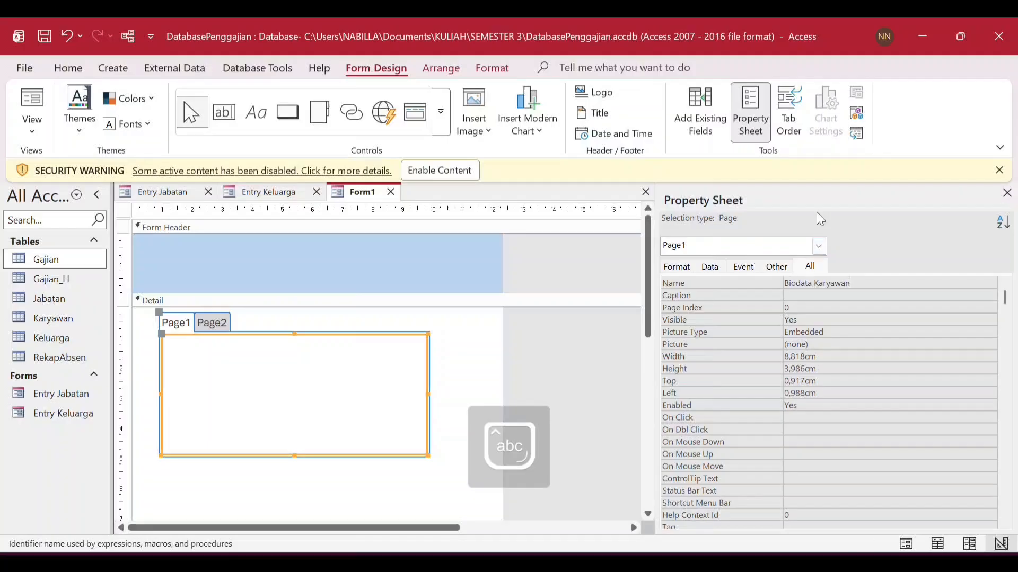
{"action": "key", "text": "Return"}
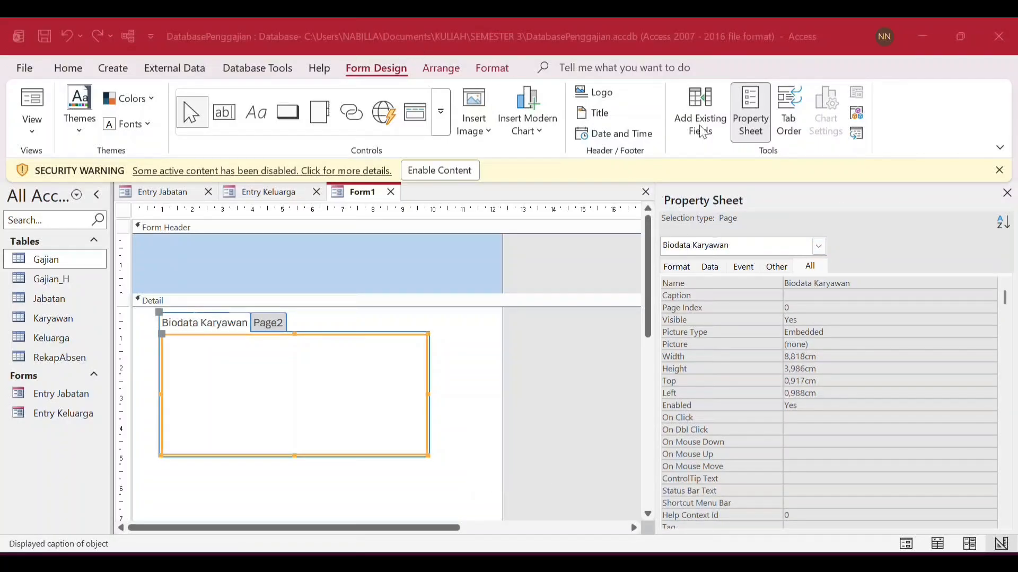
- Add the NIK, Nama, Tanggal Lahir, Jenis Kelamin, Status, Agama, Alamat, Kota and Photo fields to the Biodata Karyawan page
{"action": "left_click", "coordinate": [700, 124]}
{"action": "left_click_drag", "start_coordinate": [683, 256], "coordinate": [147, 382]}
{"action": "left_click_drag", "start_coordinate": [702, 284], "coordinate": [176, 422]}
{"action": "scroll", "coordinate": [462, 482], "scroll_direction": "down", "scroll_amount": 1}
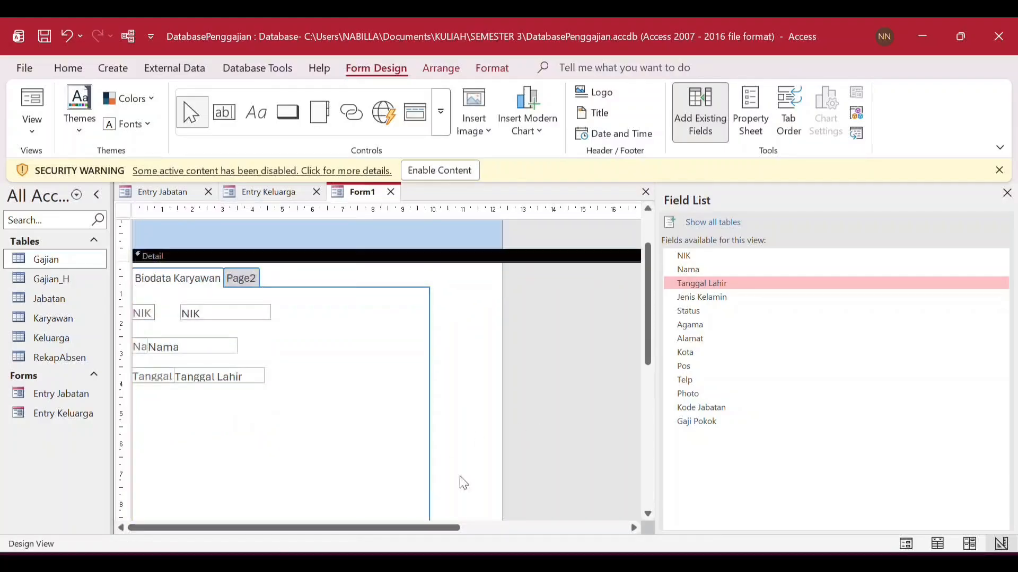
{"action": "left_click_drag", "start_coordinate": [701, 297], "coordinate": [148, 403]}
{"action": "double_click", "coordinate": [687, 312]}
{"action": "double_click", "coordinate": [690, 325]}
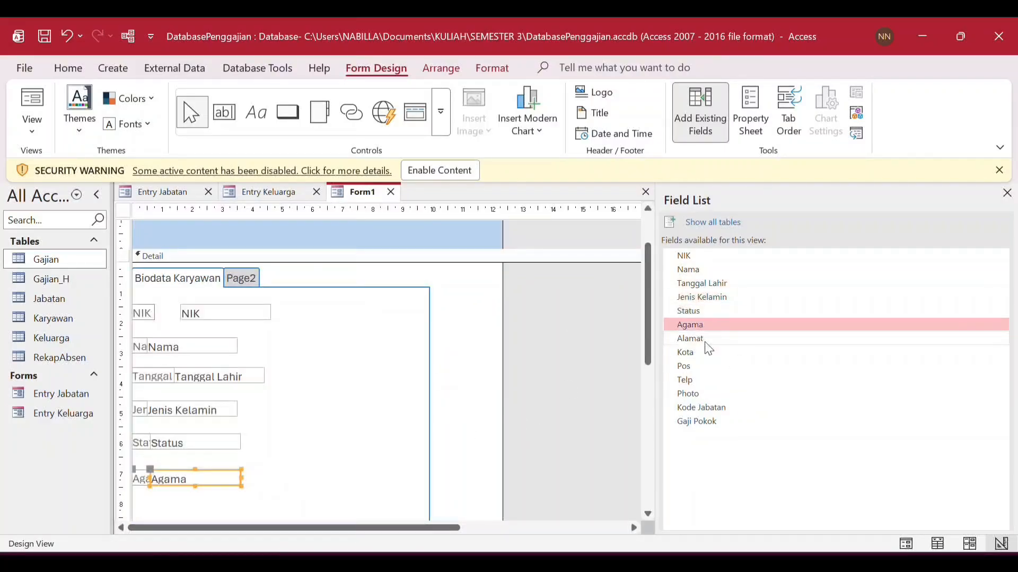
{"action": "double_click", "coordinate": [690, 338]}
{"action": "double_click", "coordinate": [685, 353]}
{"action": "left_click_drag", "start_coordinate": [688, 394], "coordinate": [377, 377]}
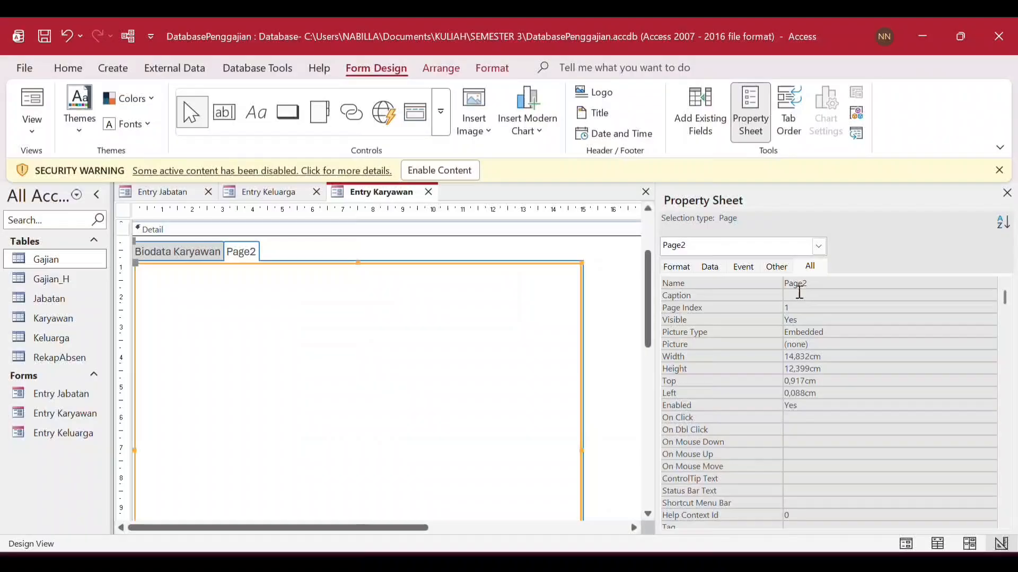
- Rename the tab control's second page Anggota Keluarga
{"action": "double_click", "coordinate": [795, 283]}
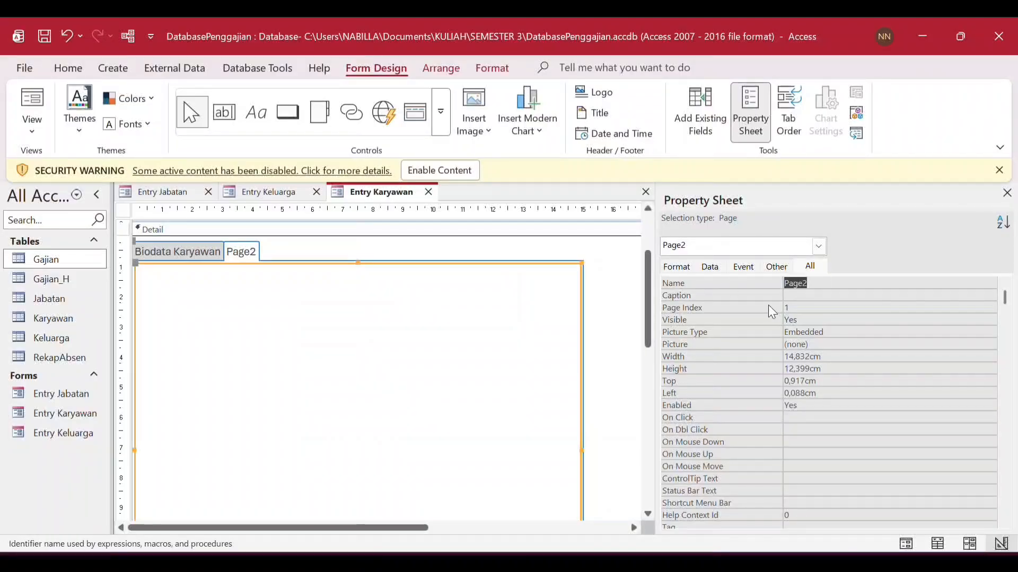
{"action": "type", "text": "Anggota Keluarga"}
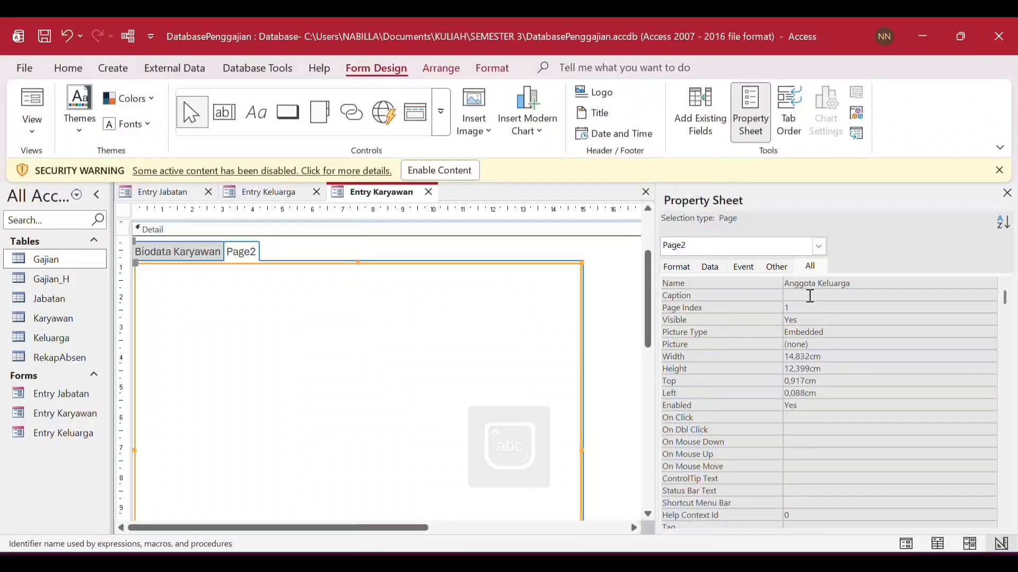
{"action": "left_click", "coordinate": [809, 295]}
{"action": "left_click", "coordinate": [777, 266]}
{"action": "left_click", "coordinate": [809, 267]}
{"action": "left_click", "coordinate": [677, 266]}
{"action": "left_click", "coordinate": [709, 266]}
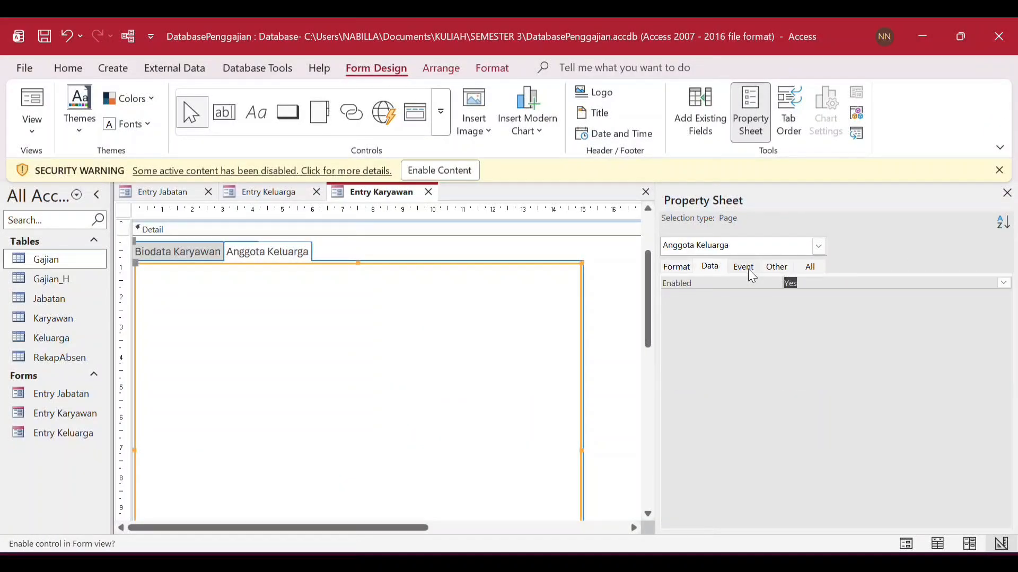
{"action": "left_click", "coordinate": [777, 266]}
{"action": "left_click", "coordinate": [809, 266]}
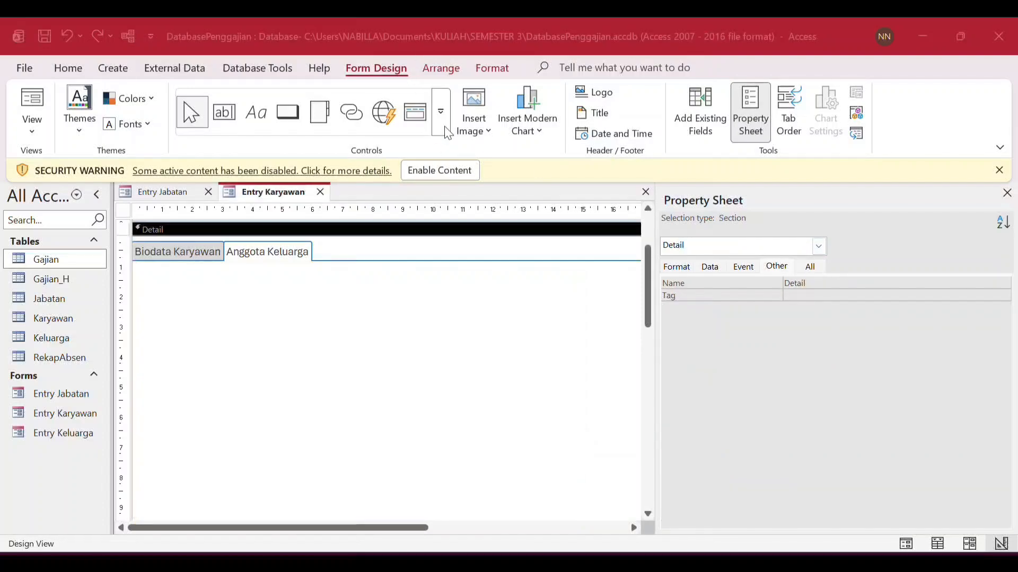
- Insert a subform on the Anggota Keluarga page based on the existing Entry Keluarga form
{"action": "left_click", "coordinate": [442, 126]}
{"action": "left_click", "coordinate": [287, 172]}
{"action": "left_click_drag", "start_coordinate": [153, 281], "coordinate": [606, 465]}
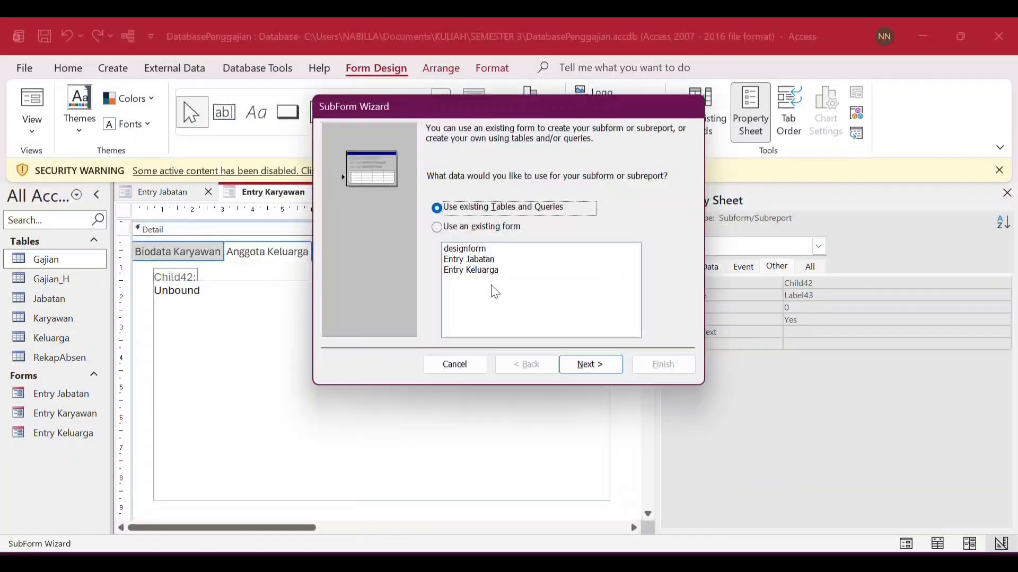
{"action": "left_click", "coordinate": [440, 226]}
{"action": "left_click", "coordinate": [474, 268]}
{"action": "left_click", "coordinate": [591, 364]}
{"action": "left_click", "coordinate": [664, 365]}
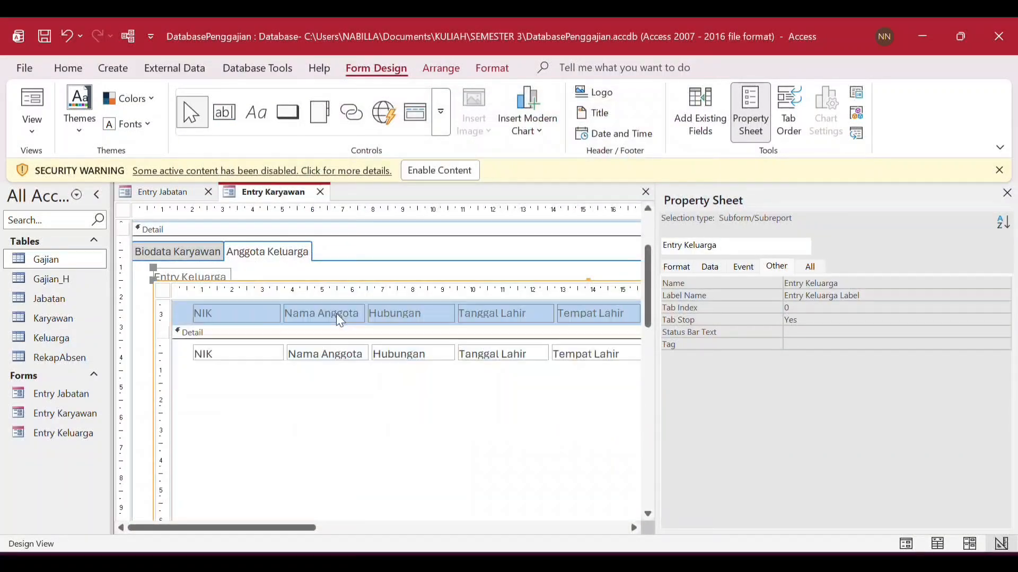
- Show the Entry Karyawan form in Form View and check its Biodata Karyawan and Anggota Keluarga pages
{"action": "right_click", "coordinate": [266, 192]}
{"action": "left_click", "coordinate": [331, 279]}
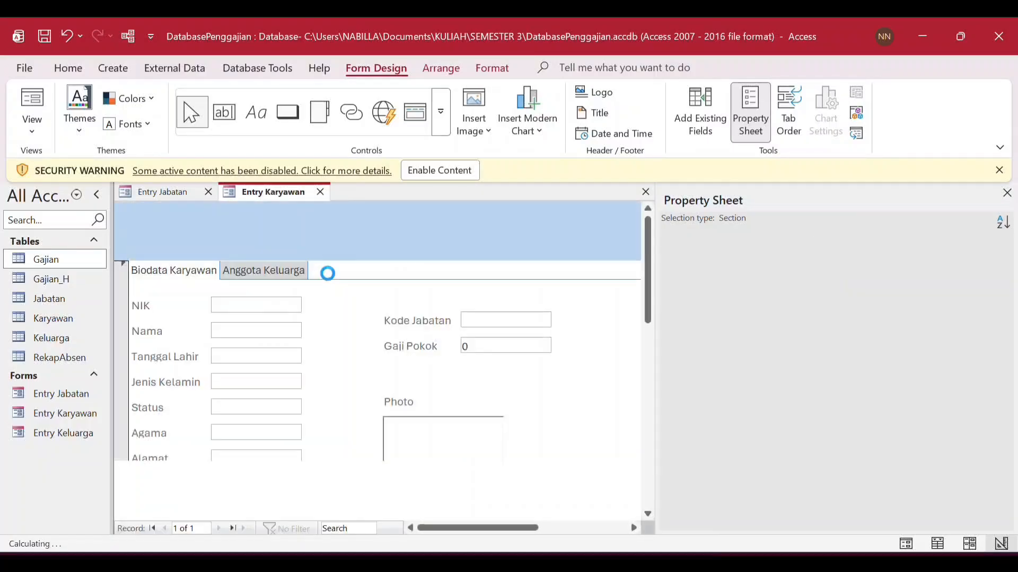
{"action": "scroll", "coordinate": [398, 281], "scroll_direction": "down", "scroll_amount": 5}
{"action": "scroll", "coordinate": [402, 342], "scroll_direction": "up", "scroll_amount": 5}
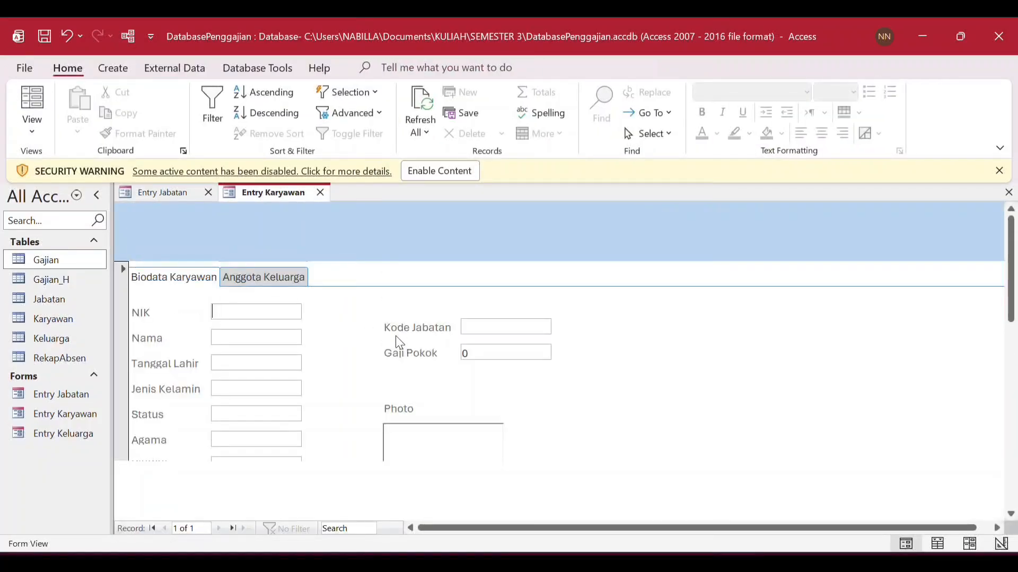
{"action": "left_click", "coordinate": [263, 286]}
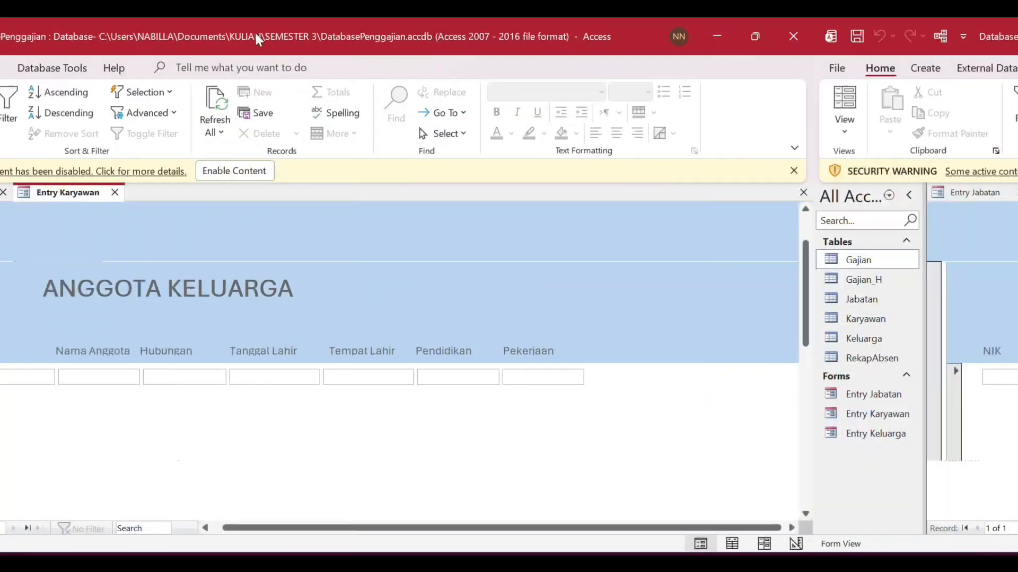
- Show the RekapAbsenDetail form in Form View
{"action": "right_click", "coordinate": [411, 196]}
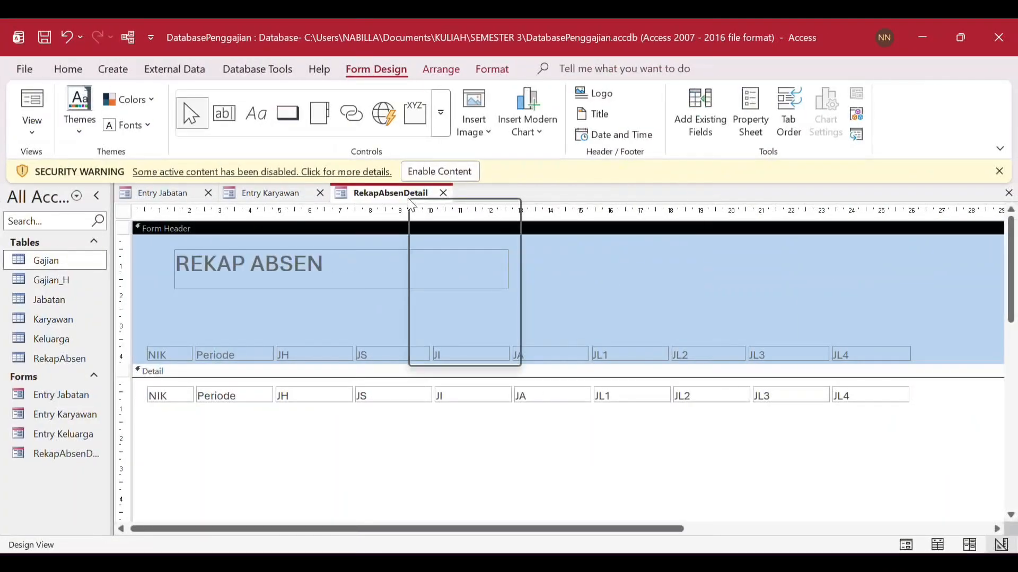
{"action": "left_click", "coordinate": [471, 289]}
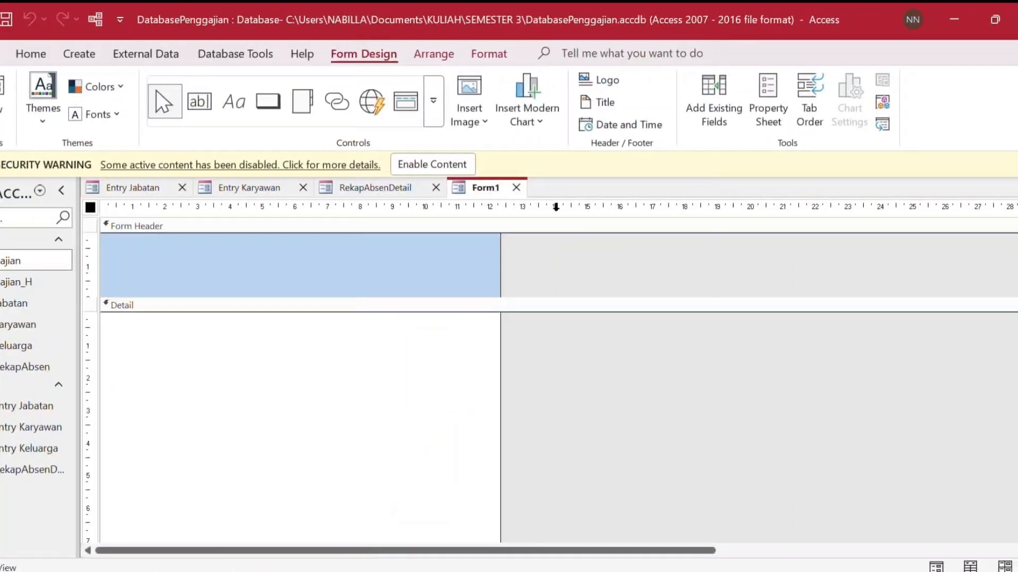
- Widen the new blank form, including its header section, to about 16.5 cm
{"action": "right_click", "coordinate": [455, 434]}
{"action": "left_click", "coordinate": [371, 422]}
{"action": "left_click_drag", "start_coordinate": [500, 269], "coordinate": [636, 270]}
- Set the new form's caption to RekapAbsen and its Pop Up property to Yes
{"action": "left_click", "coordinate": [688, 268]}
{"action": "left_click", "coordinate": [841, 246]}
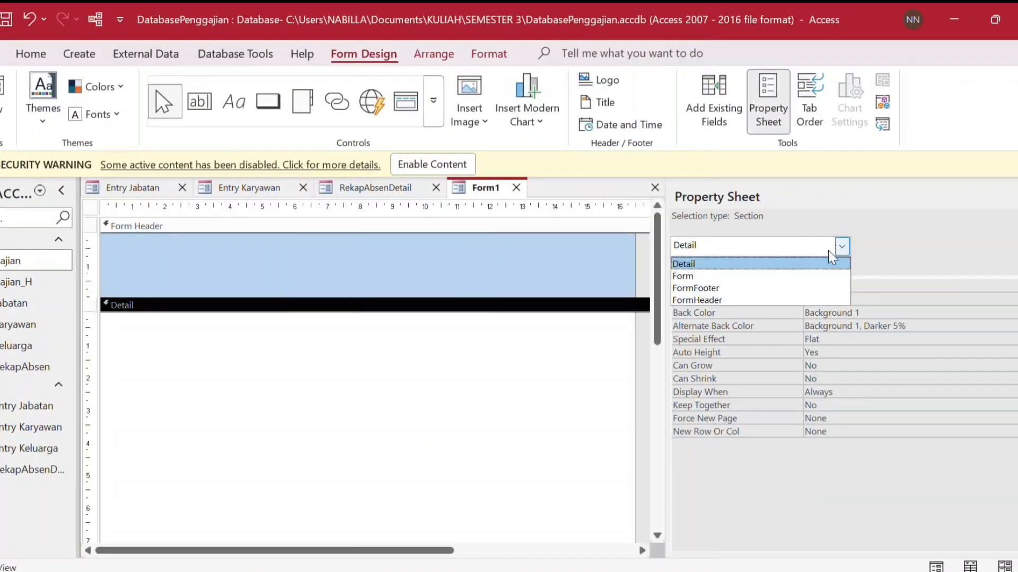
{"action": "left_click", "coordinate": [835, 276]}
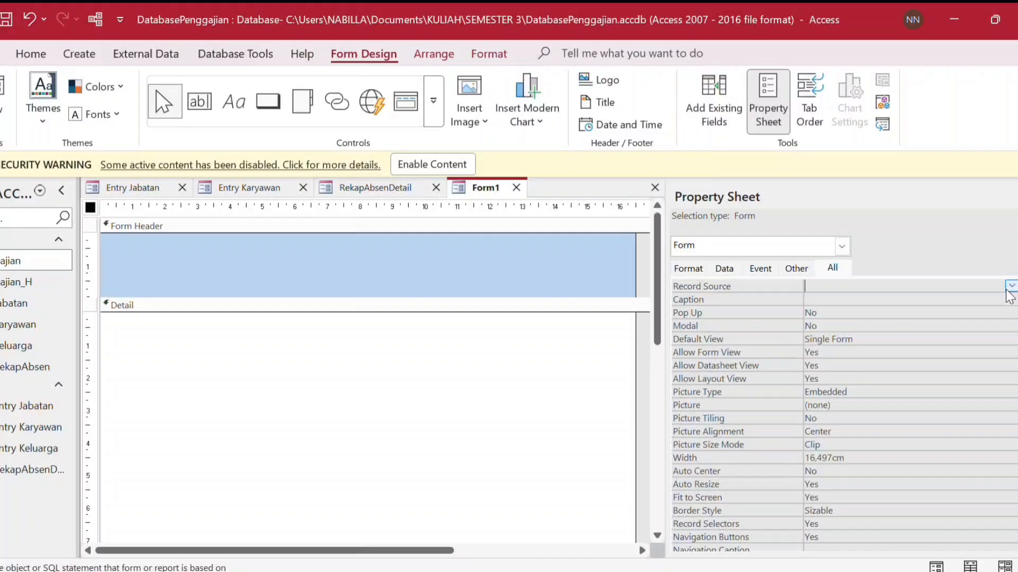
{"action": "left_click", "coordinate": [850, 340]}
{"action": "left_click", "coordinate": [841, 300]}
{"action": "type", "text": "RekapAbsen"}
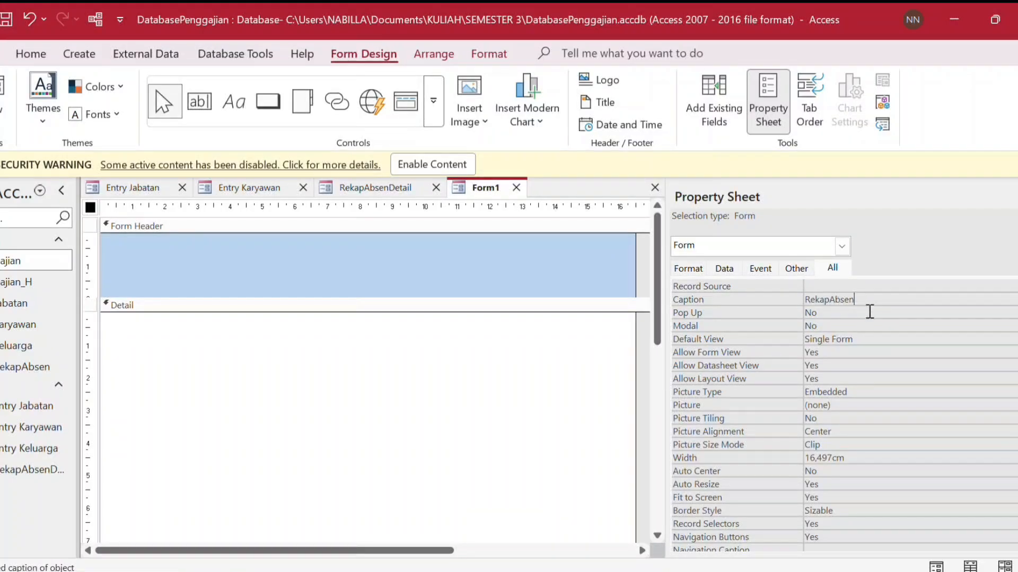
{"action": "left_click", "coordinate": [981, 312]}
{"action": "left_click", "coordinate": [981, 325]}
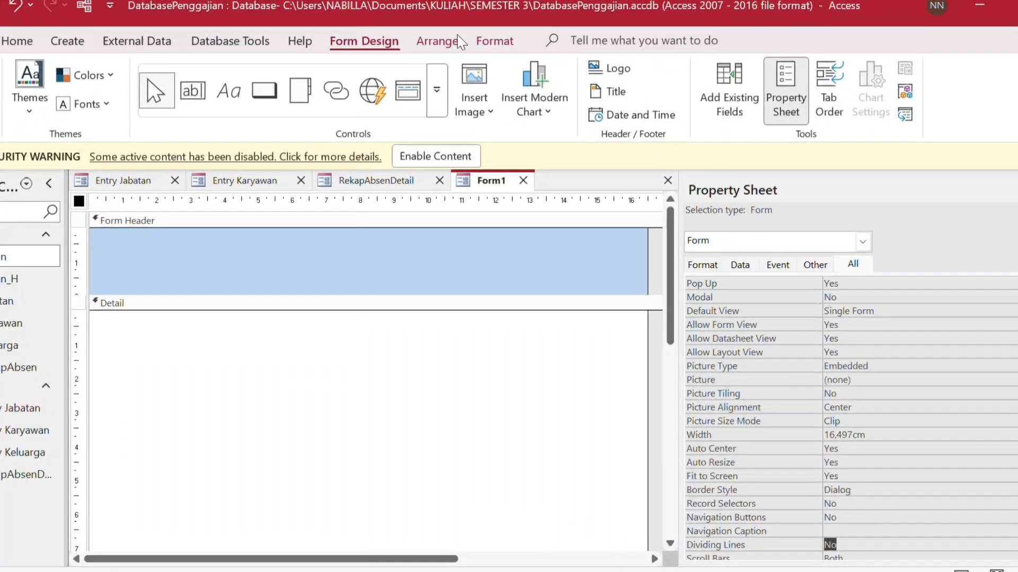
- Place an unbound text box about 4.1 cm wide in the Detail section, labelled Periode, and open its Format setting
{"action": "left_click", "coordinate": [192, 90]}
{"action": "left_click_drag", "start_coordinate": [228, 355], "coordinate": [366, 418]}
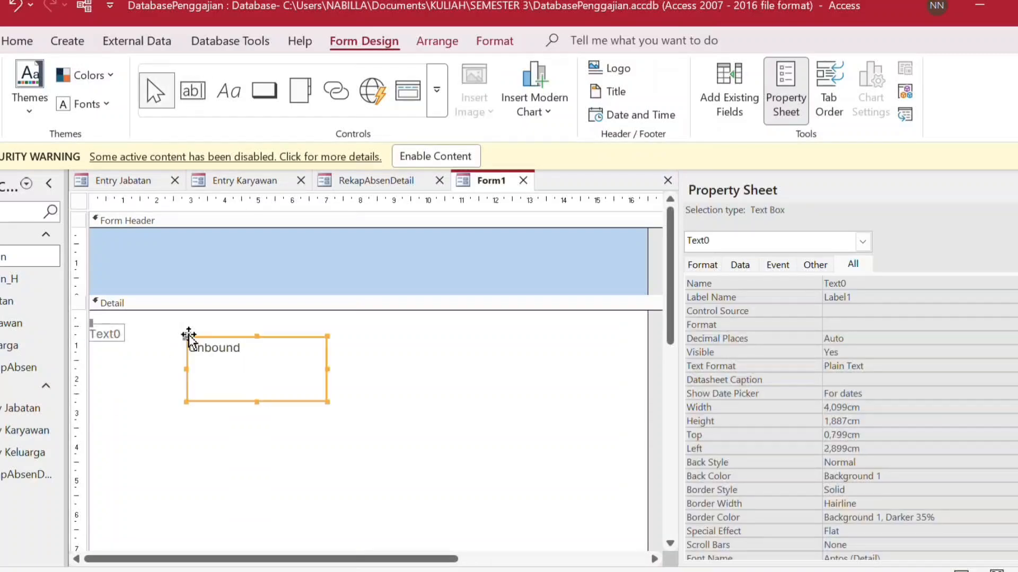
{"action": "left_click", "coordinate": [147, 351]}
{"action": "double_click", "coordinate": [124, 347]}
{"action": "type", "text": "Periode"}
{"action": "left_click", "coordinate": [291, 368]}
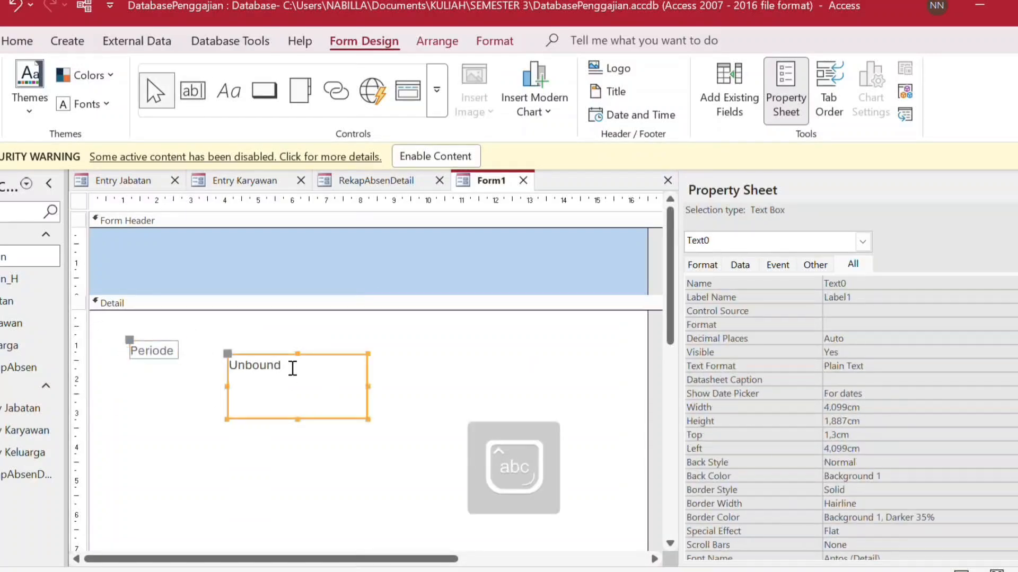
{"action": "left_click", "coordinate": [703, 264]}
{"action": "left_click", "coordinate": [841, 283]}
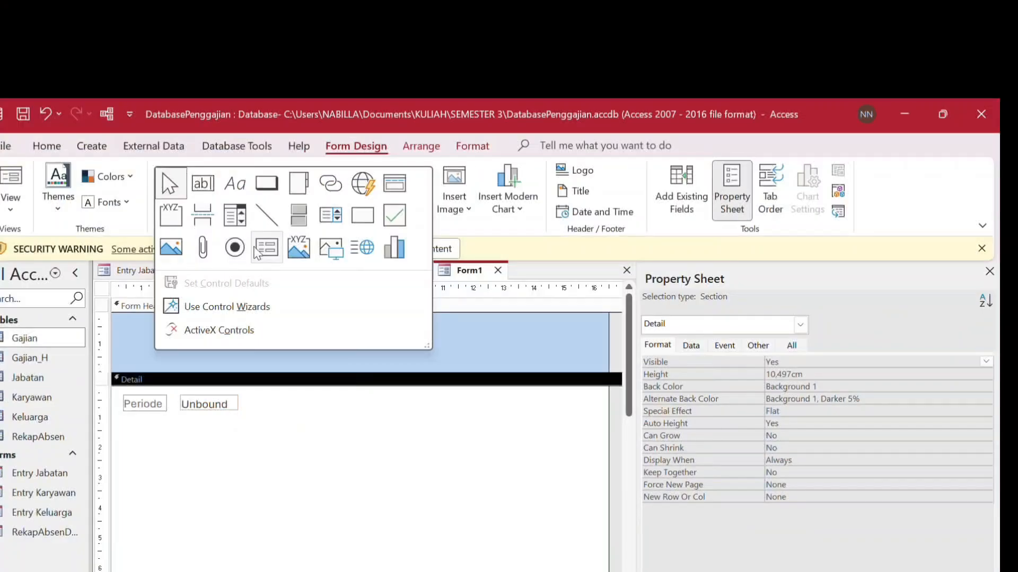
- Insert a subform about 11.4 cm wide below the Periode box, based on the existing RekapAbsenDetail form
{"action": "left_click", "coordinate": [250, 248]}
{"action": "left_click_drag", "start_coordinate": [129, 416], "coordinate": [337, 524]}
{"action": "left_click", "coordinate": [473, 371]}
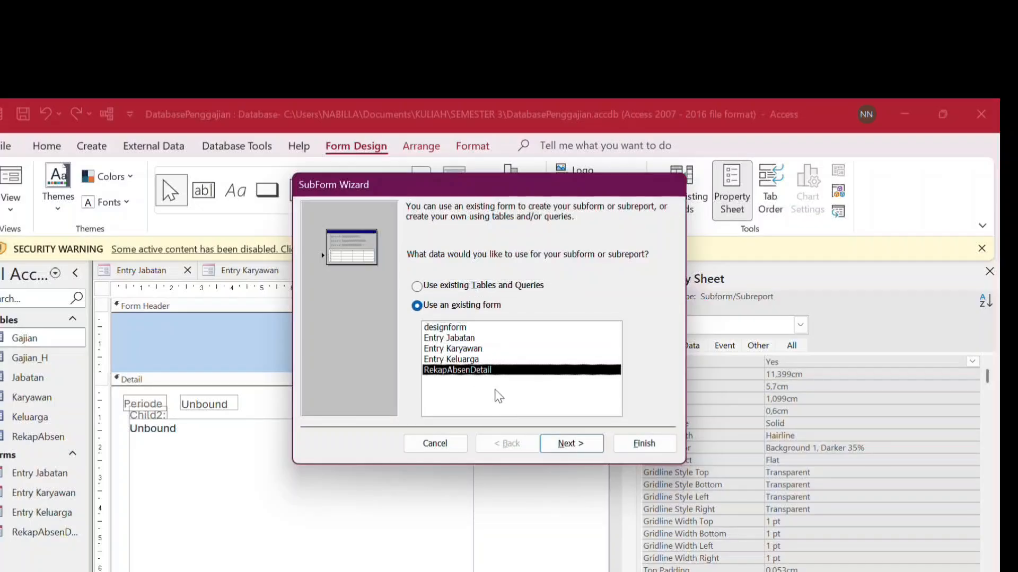
{"action": "left_click", "coordinate": [571, 444]}
{"action": "left_click", "coordinate": [644, 444]}
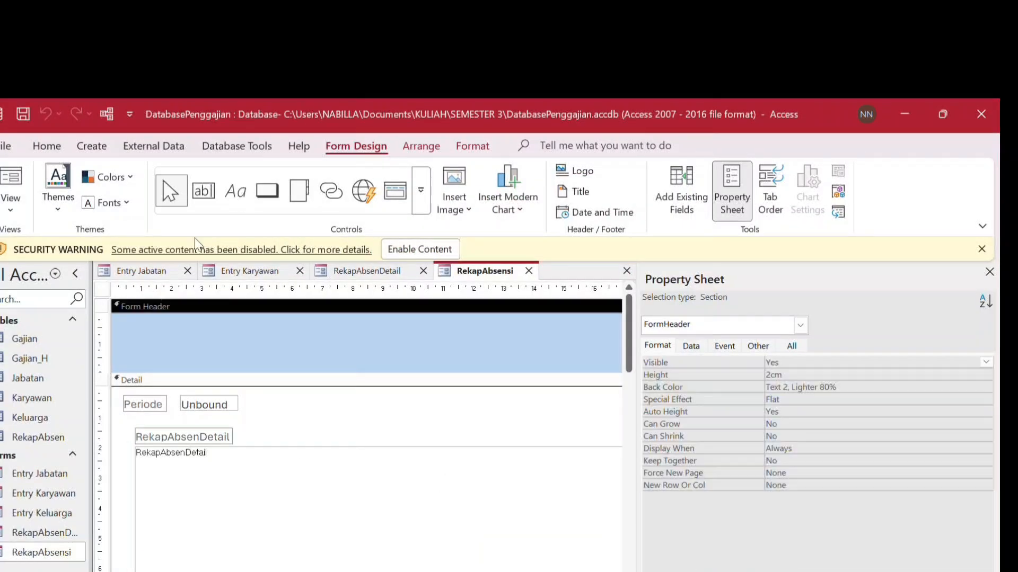
- Try to add a large title label across the RekapAbsensi form's header
{"action": "left_click", "coordinate": [235, 191]}
{"action": "left_click_drag", "start_coordinate": [159, 329], "coordinate": [482, 369]}
{"action": "type", "text": "REKA"}
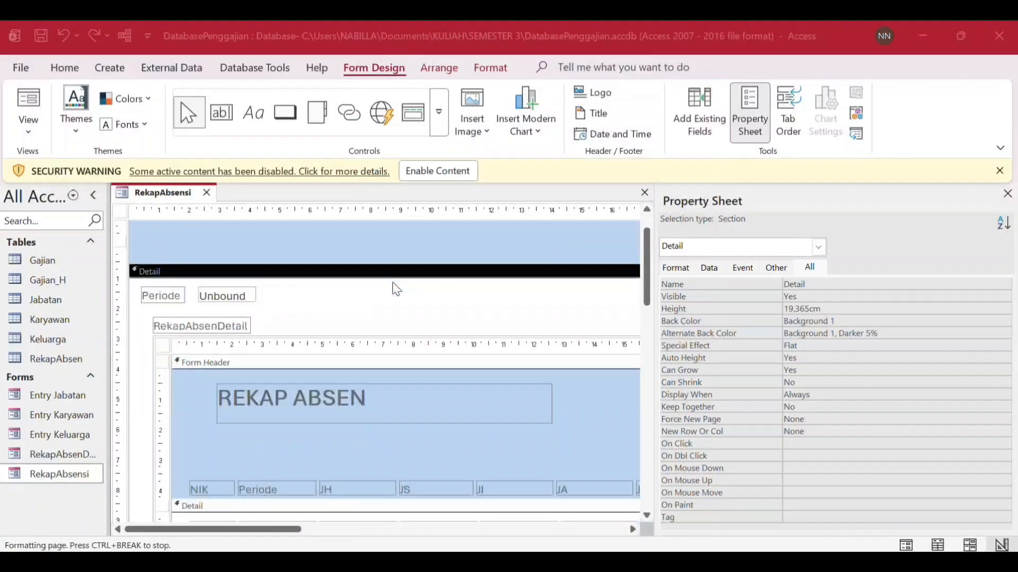
- Show RekapAbsensi in Form View with a January 1 date for the Tgl parameter, try the Periode date picker, and close the form
{"action": "right_click", "coordinate": [160, 193]}
{"action": "left_click", "coordinate": [223, 277]}
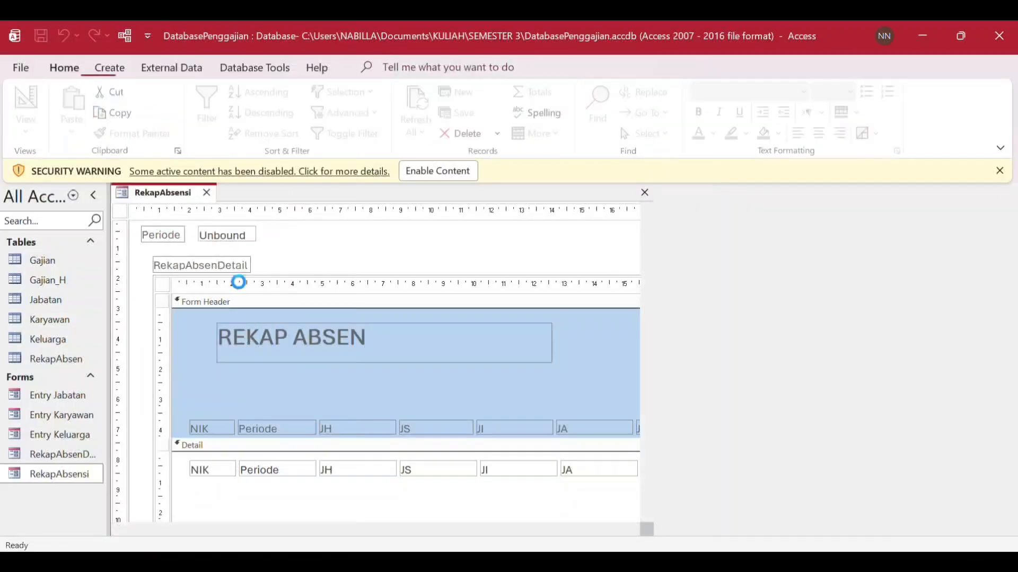
{"action": "type", "text": "1/1/202"}
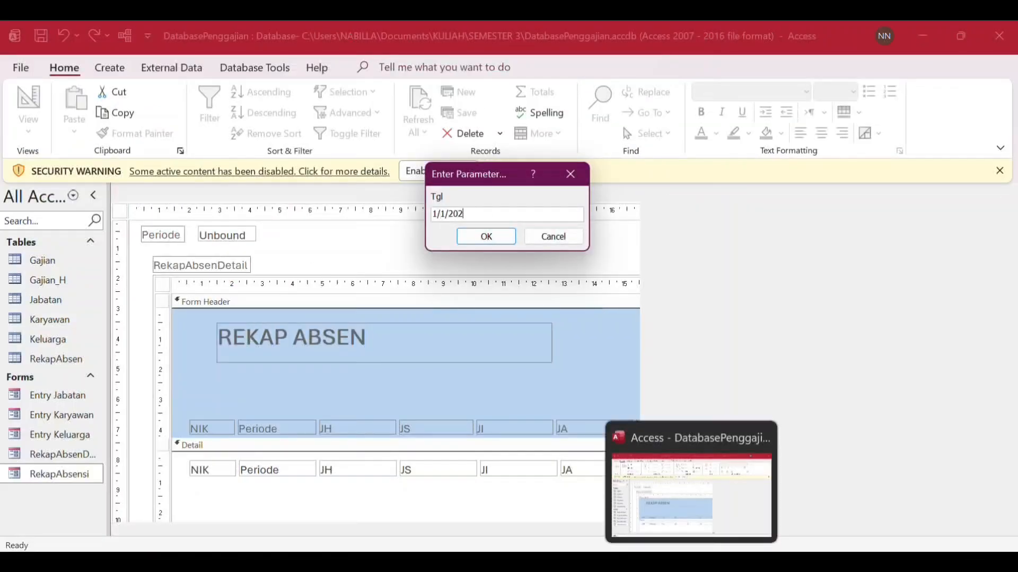
{"action": "key", "text": "Return"}
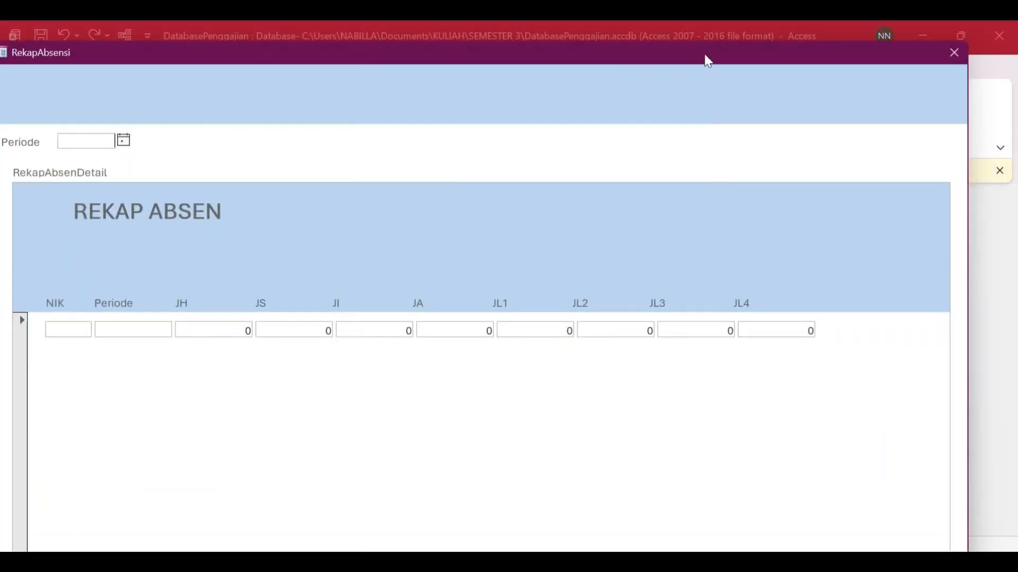
{"action": "left_click", "coordinate": [123, 140]}
{"action": "left_click", "coordinate": [158, 227]}
{"action": "left_click", "coordinate": [954, 52]}
- Create a blank form based on the Gajian table with Continuous Forms as its default view
{"action": "left_click", "coordinate": [139, 70]}
{"action": "left_click", "coordinate": [309, 111]}
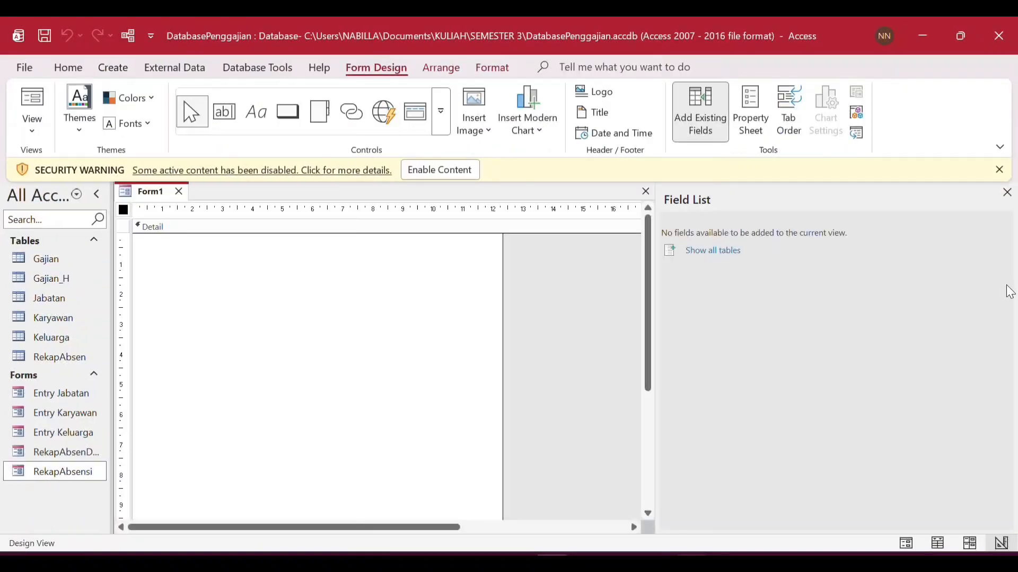
{"action": "key", "text": "F4"}
{"action": "left_click", "coordinate": [981, 282]}
{"action": "left_click", "coordinate": [990, 282]}
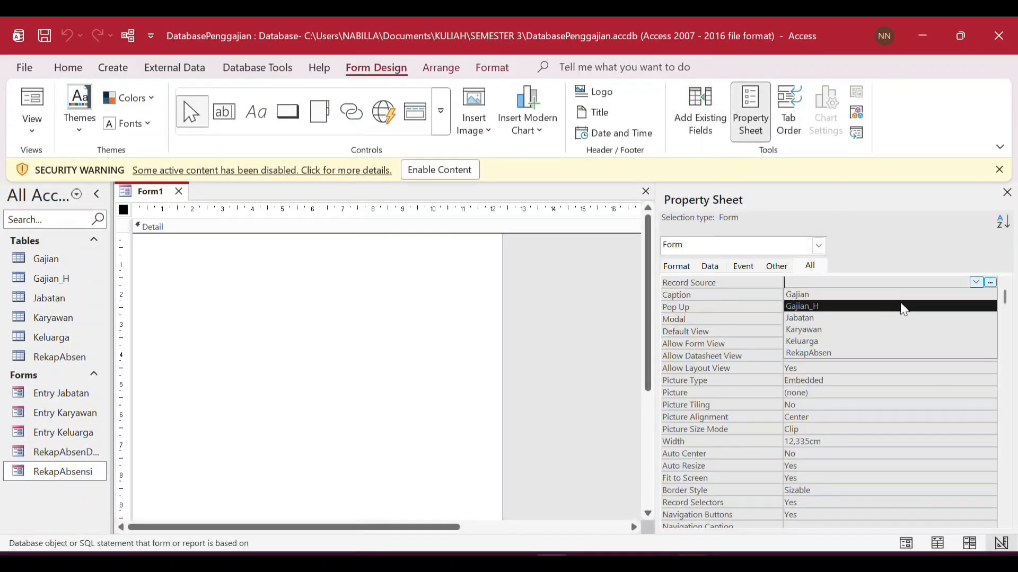
{"action": "left_click", "coordinate": [891, 293]}
{"action": "left_click", "coordinate": [982, 332]}
{"action": "left_click", "coordinate": [981, 332]}
{"action": "left_click", "coordinate": [921, 356]}
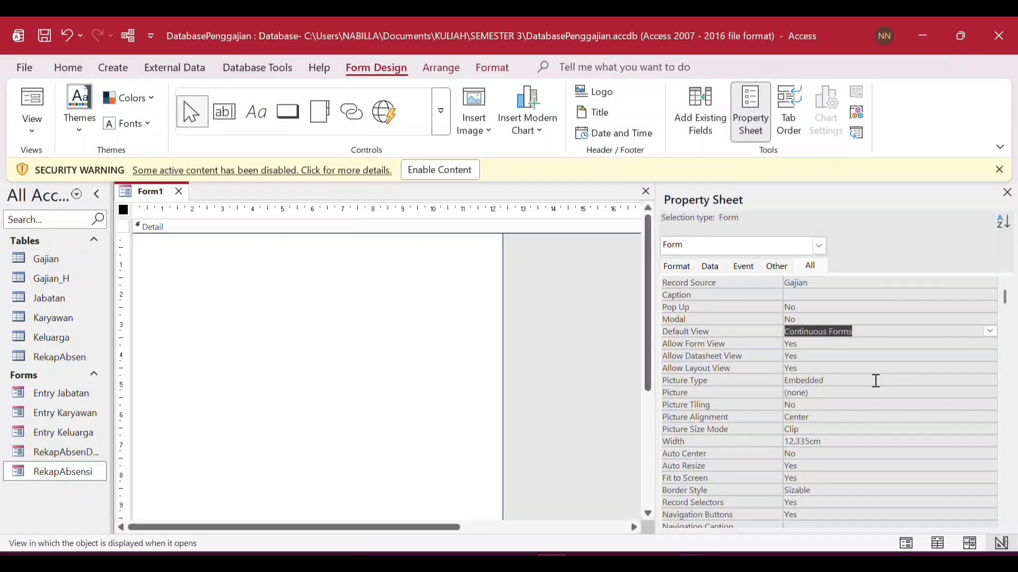
- Add the NIK field near the top of the Detail section and convert it to a combo box
{"action": "left_click", "coordinate": [699, 112]}
{"action": "left_click_drag", "start_coordinate": [684, 270], "coordinate": [159, 262]}
{"action": "left_click_drag", "start_coordinate": [174, 275], "coordinate": [187, 257]}
{"action": "right_click", "coordinate": [215, 269]}
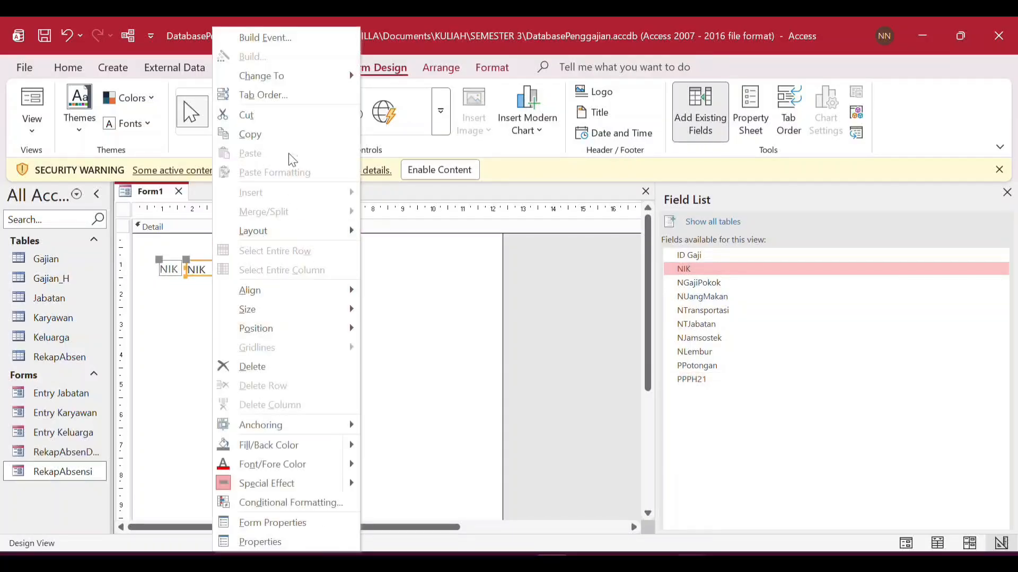
{"action": "mouse_move", "coordinate": [349, 75]}
{"action": "left_click", "coordinate": [390, 136]}
{"action": "left_click", "coordinate": [418, 376]}
- Add a header section to the form and open the NIK combo box's properties
{"action": "right_click", "coordinate": [325, 303]}
{"action": "left_click", "coordinate": [390, 472]}
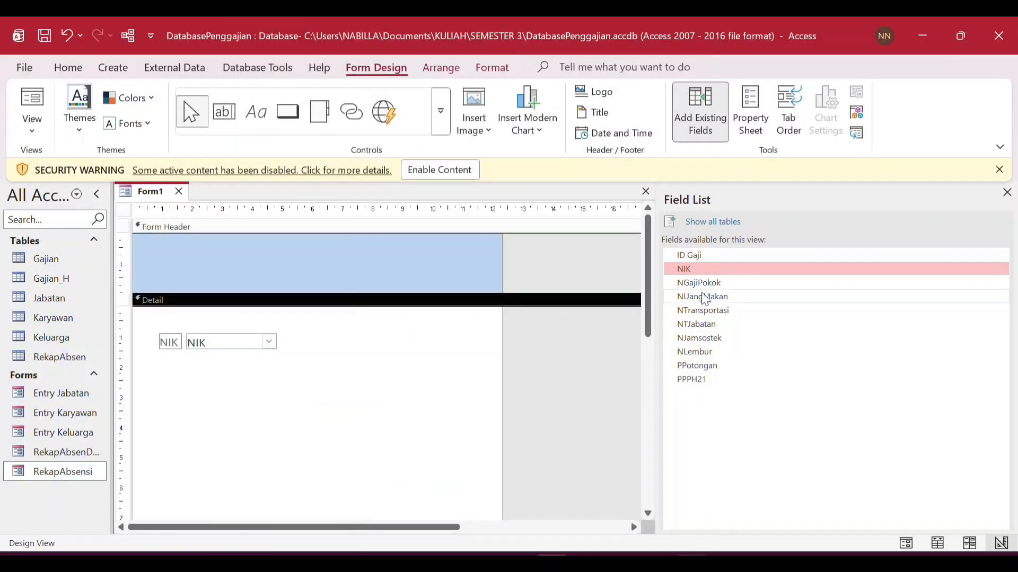
{"action": "double_click", "coordinate": [223, 342]}
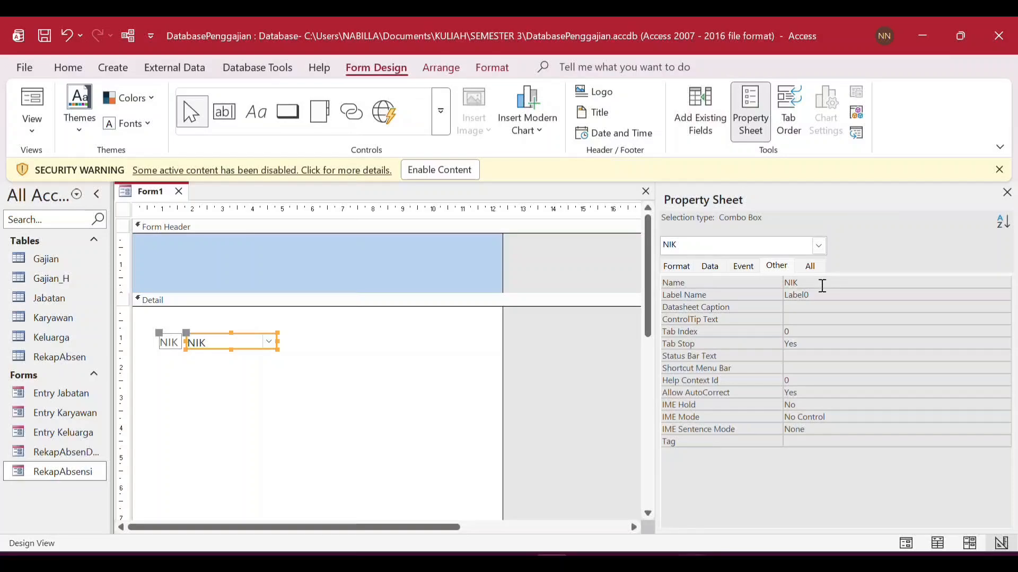
- Add all fields from ID Gaji to PPPH21 below the NIK combo box and arrange them in a tabular layout
{"action": "left_click", "coordinate": [700, 112]}
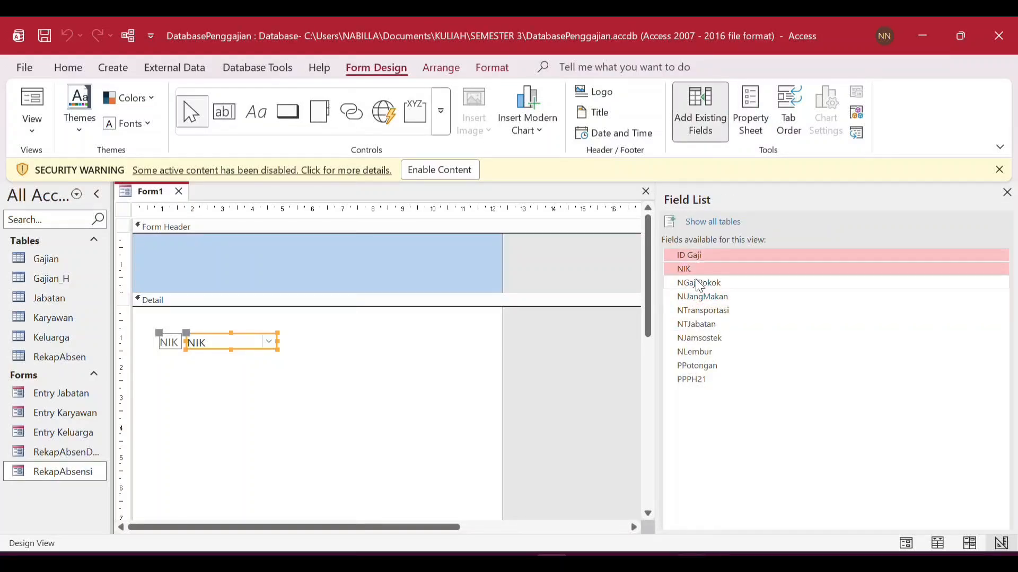
{"action": "left_click_drag", "start_coordinate": [710, 263], "coordinate": [169, 388]}
{"action": "right_click", "coordinate": [169, 389]}
{"action": "mouse_move", "coordinate": [246, 249]}
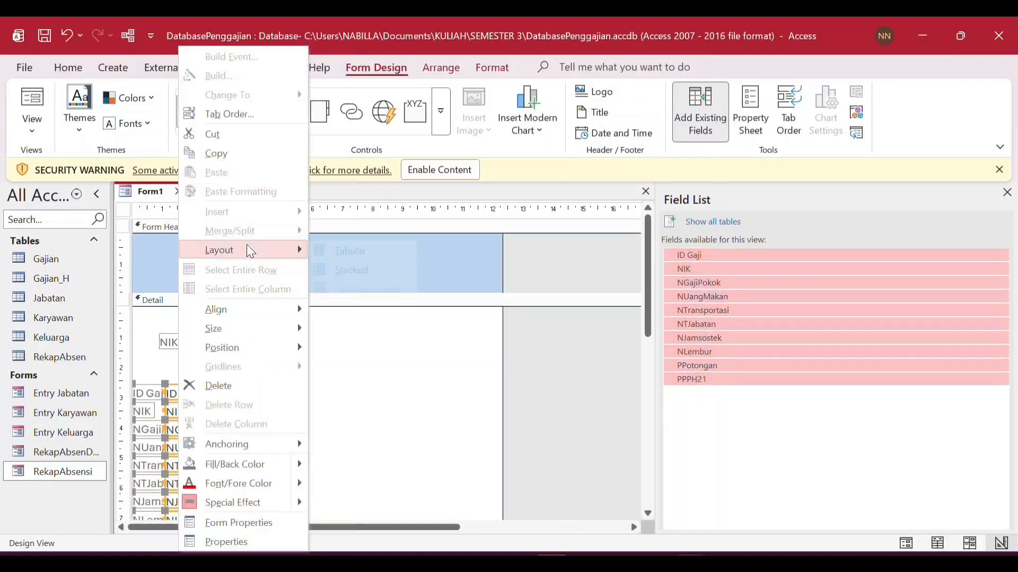
{"action": "left_click", "coordinate": [353, 250]}
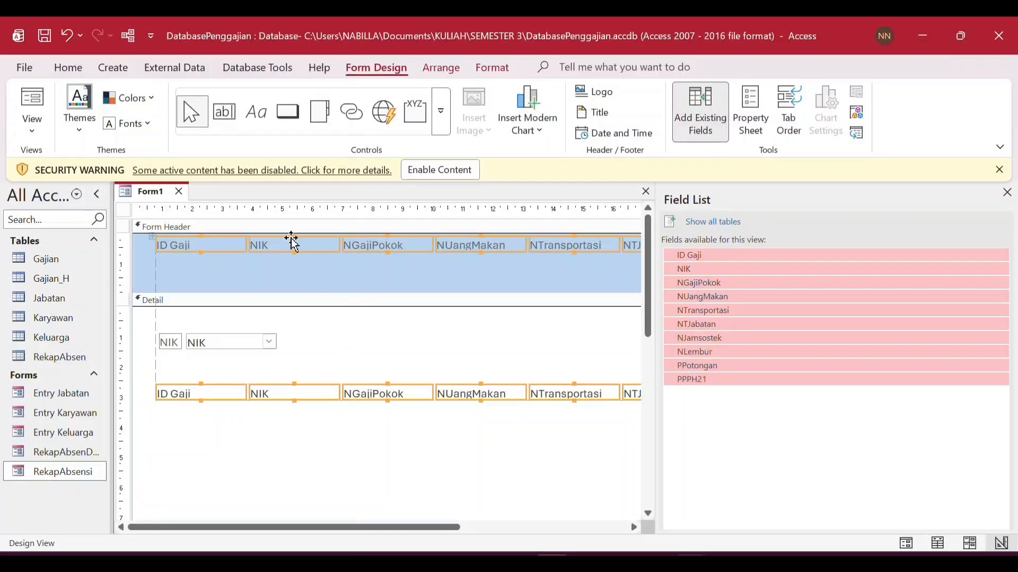
- Add heading labels ID Gaji, NIK and NGajiPokok above the matching fields in the Detail section
{"action": "mouse_move", "coordinate": [153, 366]}
{"action": "left_mouse_down"}
{"action": "mouse_move", "coordinate": [257, 381]}
{"action": "mouse_move", "coordinate": [712, 382]}
{"action": "left_mouse_up"}
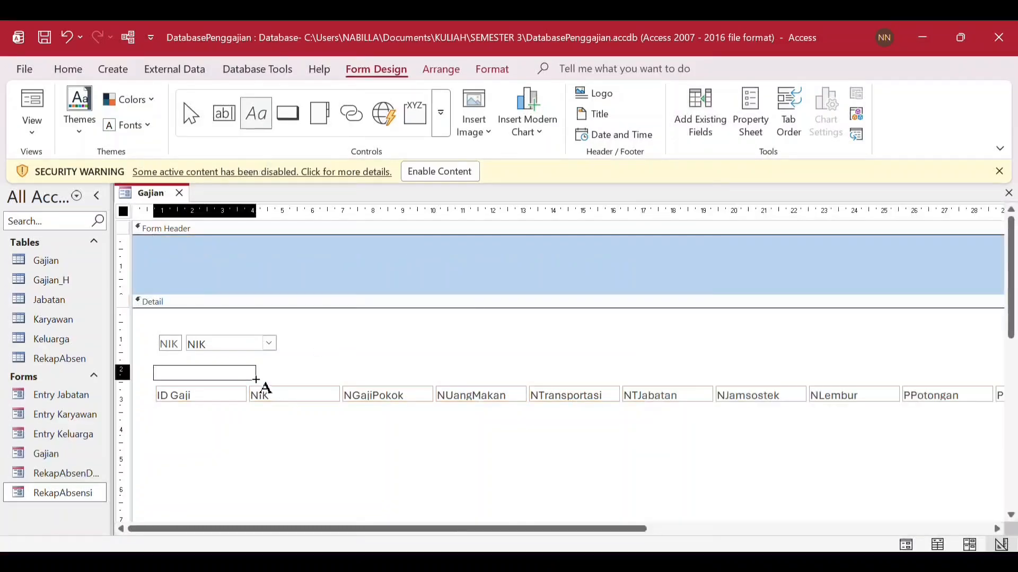
{"action": "type", "text": "ID Gaji"}
{"action": "left_click", "coordinate": [256, 111]}
{"action": "type", "text": "NIK"}
{"action": "key", "text": "Return"}
{"action": "left_click", "coordinate": [256, 112]}
{"action": "type", "text": "NGajiPokok"}
{"action": "key", "text": "Return"}
- Add heading labels NUangMakan, NTransportasi and NTJabatan above their fields in the same row
{"action": "left_click", "coordinate": [256, 113]}
{"action": "type", "text": "NUangMakan"}
{"action": "left_click", "coordinate": [256, 112]}
{"action": "type", "text": "NTransportasi"}
{"action": "left_click", "coordinate": [256, 113]}
{"action": "type", "text": "NTJabatan"}
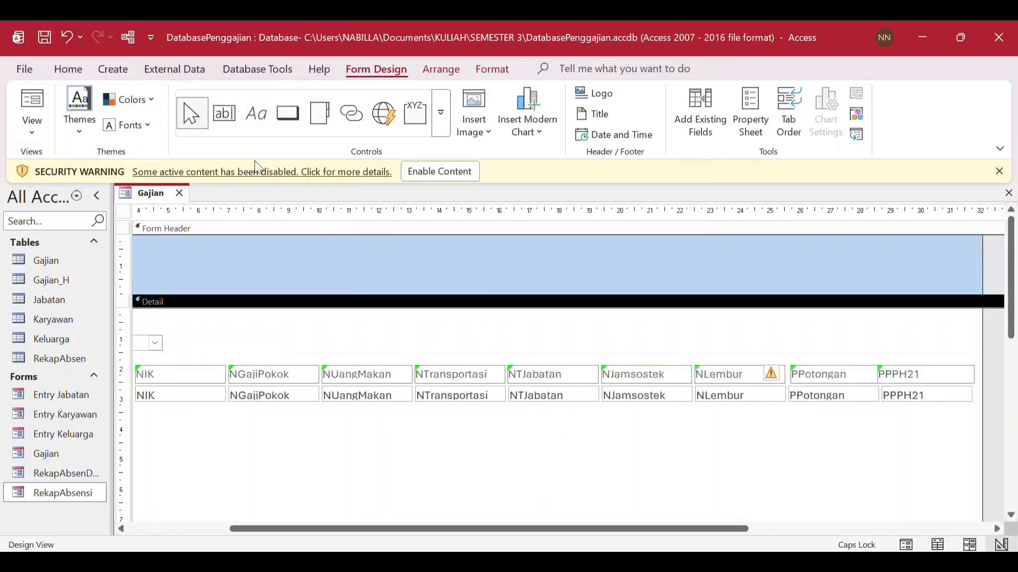
- Place an unbound text box below the field row and change its label to tTotal
{"action": "left_click", "coordinate": [224, 113]}
{"action": "left_click_drag", "start_coordinate": [502, 431], "coordinate": [580, 447]}
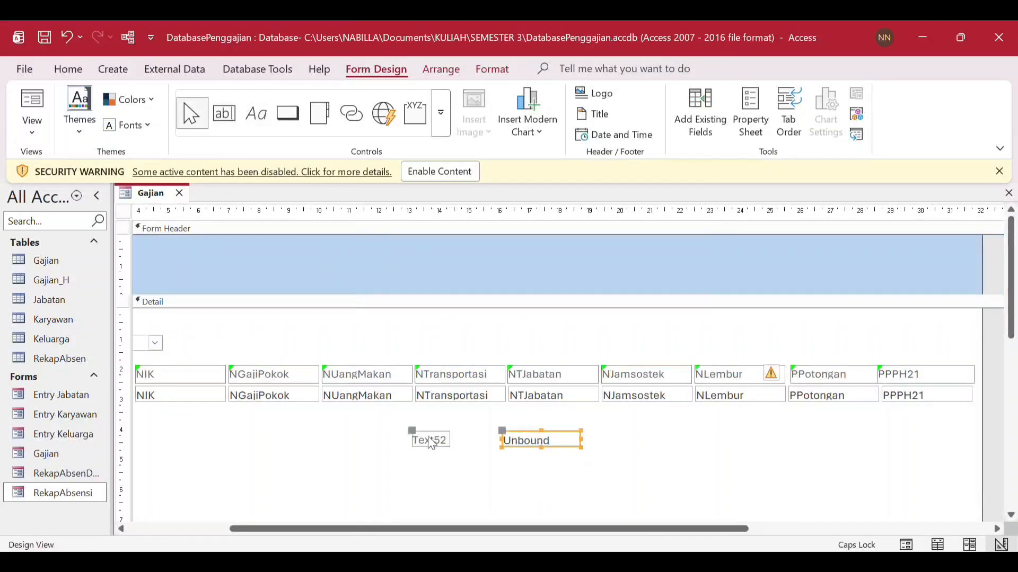
{"action": "left_click", "coordinate": [447, 440]}
{"action": "left_click", "coordinate": [449, 442]}
{"action": "key", "text": "BackSpace"}
{"action": "key", "text": "BackSpace"}
{"action": "key", "text": "BackSpace"}
{"action": "key", "text": "BackSpace"}
{"action": "key", "text": "BackSpace"}
{"action": "key", "text": "BackSpace"}
{"action": "type", "text": "T"}
{"action": "key", "text": "BackSpace"}
{"action": "key", "text": "Caps_Lock"}
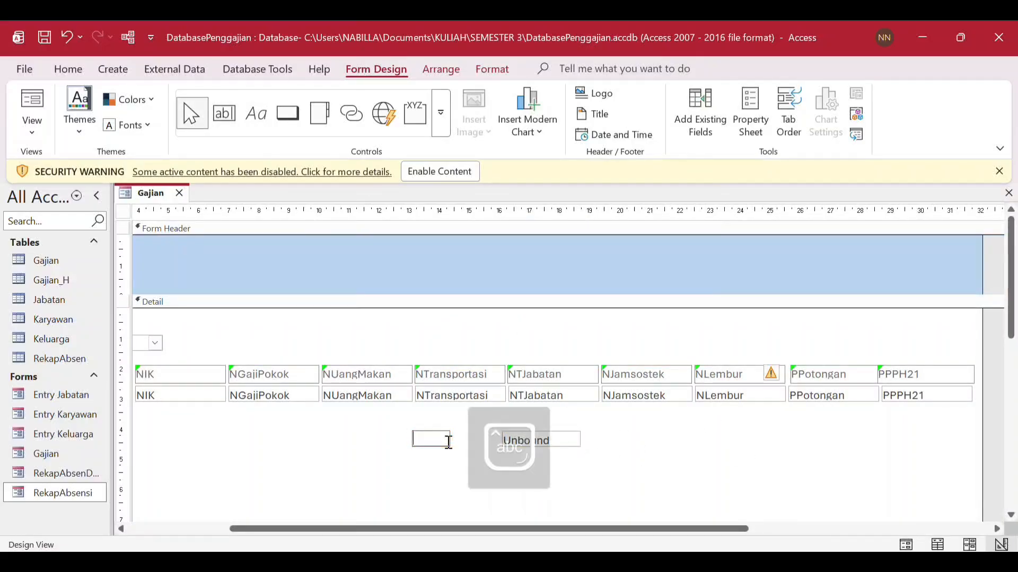
{"action": "type", "text": "tTotal"}
- Set the tTotal text box's Control Source to the SUM of [NGajiPokok]+[NUangMakan]+[NTransportasi]+[NTJabatan]+[NJamsostek]+[NLembur]-[PPotongan]-[PPPH21]
{"action": "left_click", "coordinate": [572, 441]}
{"action": "left_click", "coordinate": [749, 111]}
{"action": "left_click", "coordinate": [990, 284]}
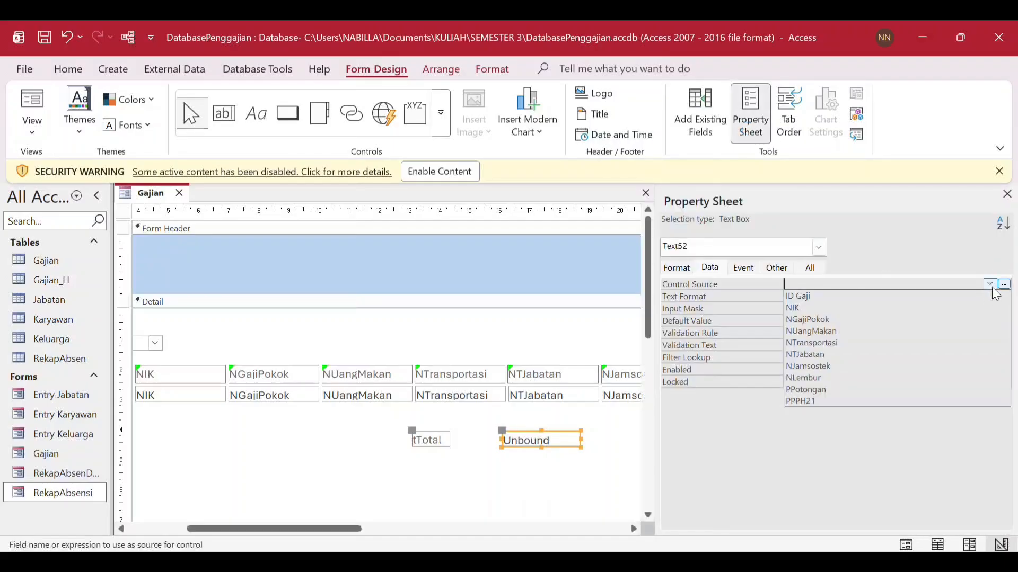
{"action": "left_click", "coordinate": [776, 268]}
{"action": "left_click", "coordinate": [710, 267]}
{"action": "type", "text": "="}
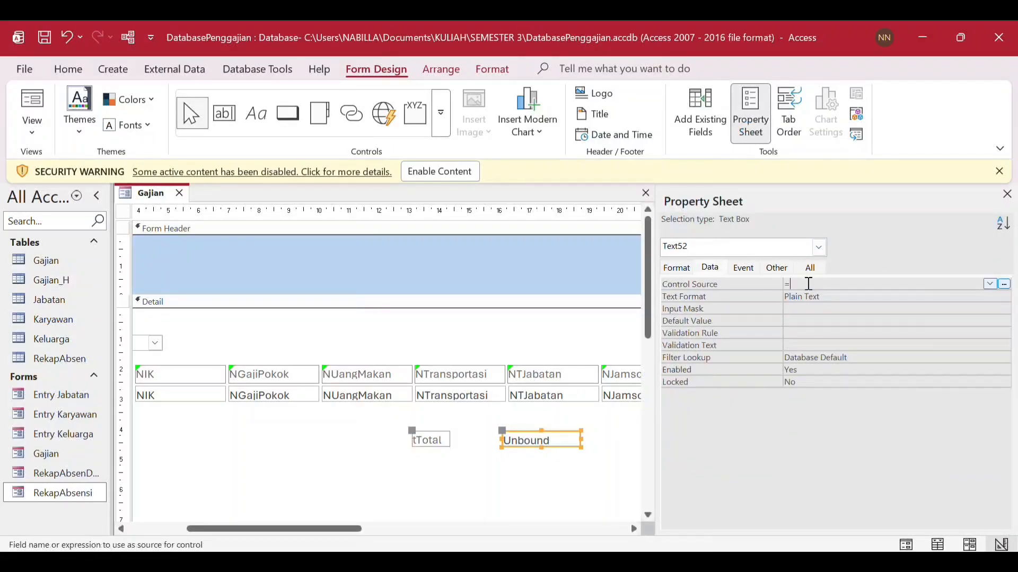
{"action": "key", "text": "Caps_Lock"}
{"action": "type", "text": "SUM[N"}
{"action": "key", "text": "Caps_Lock"}
{"action": "type", "text": "GajiPokok]"}
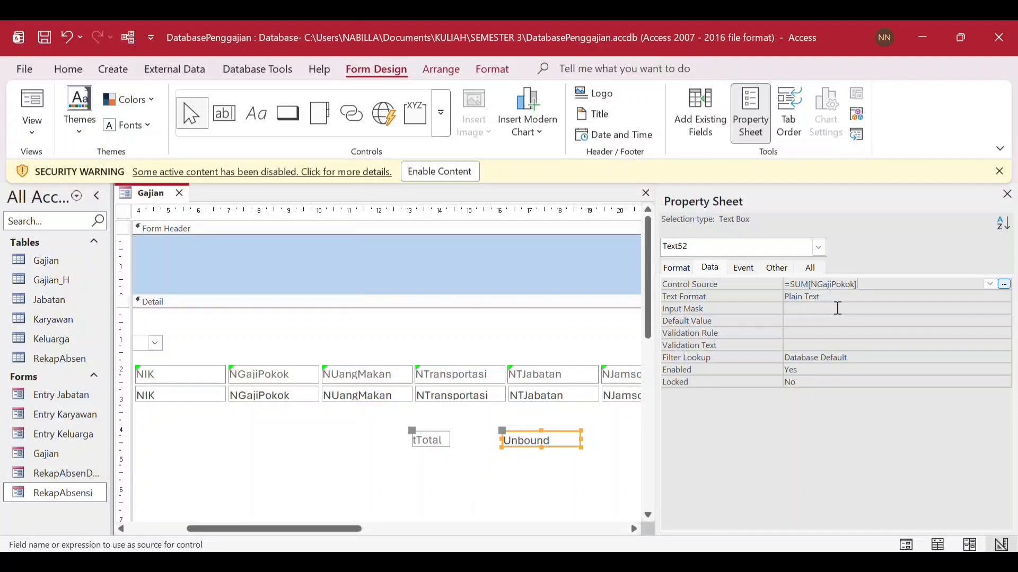
{"action": "type", "text": "+[NUangMakna"}
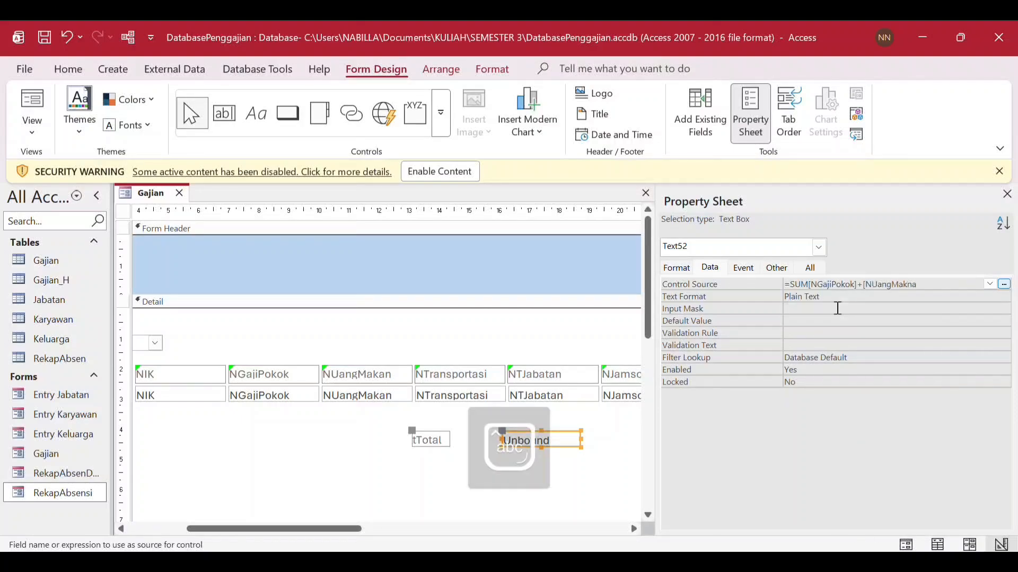
{"action": "key", "text": "BackSpace"}
{"action": "key", "text": "BackSpace"}
{"action": "type", "text": "an]+[NTransportasi]"}
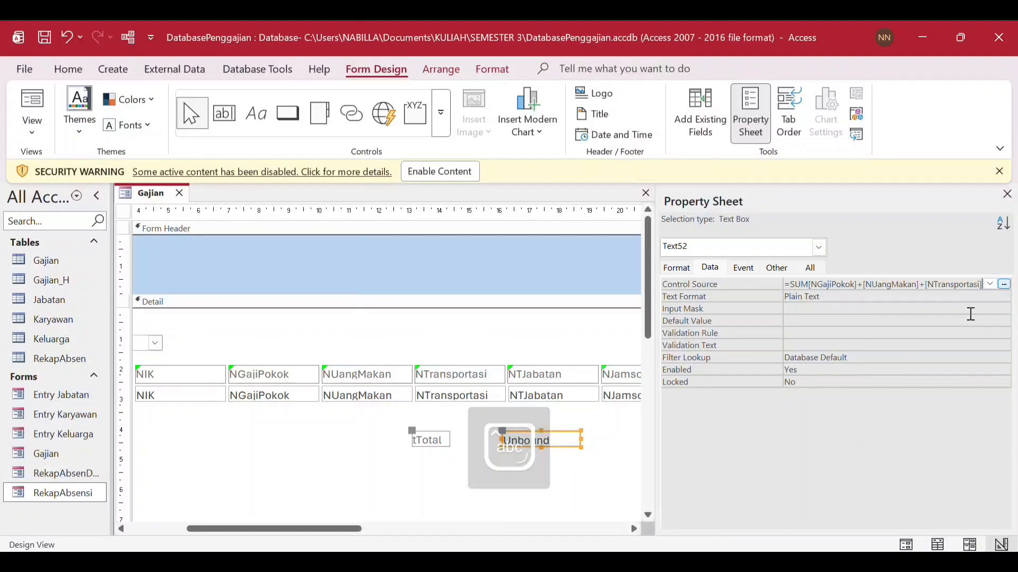
{"action": "type", "text": "+[NTJabatan]+"}
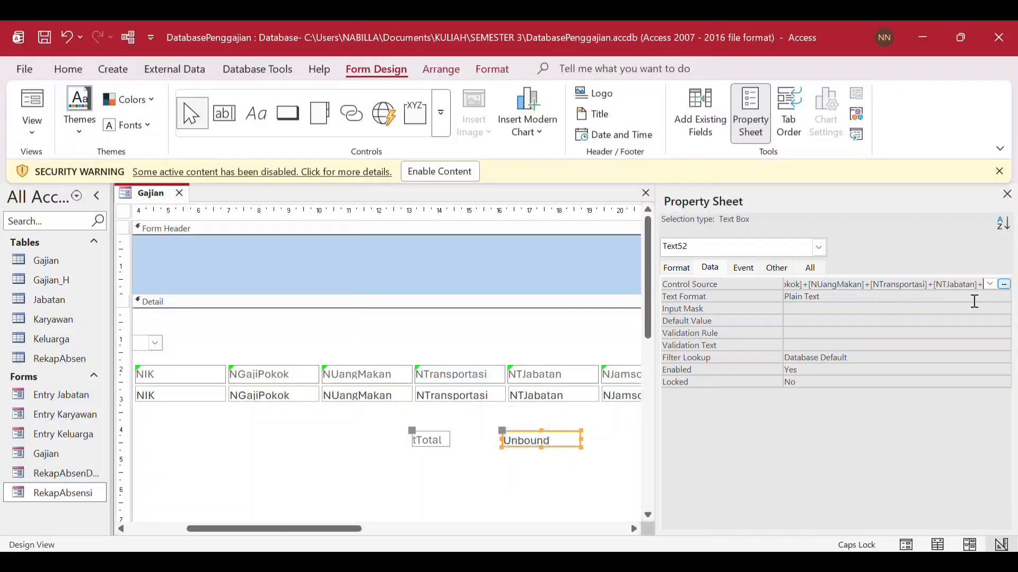
{"action": "key", "text": "Caps_Lock"}
{"action": "type", "text": "[NJamsostek]+nl"}
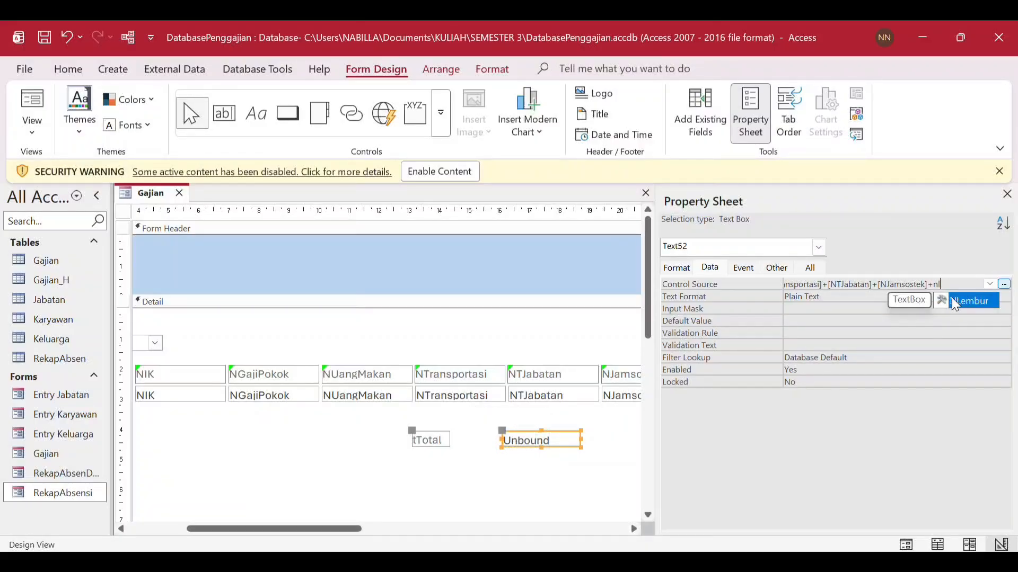
{"action": "key", "text": "BackSpace"}
{"action": "key", "text": "BackSpace"}
{"action": "type", "text": "[NLembur]-"}
{"action": "key", "text": "Caps_Lock"}
{"action": "type", "text": "[PPotongan]"}
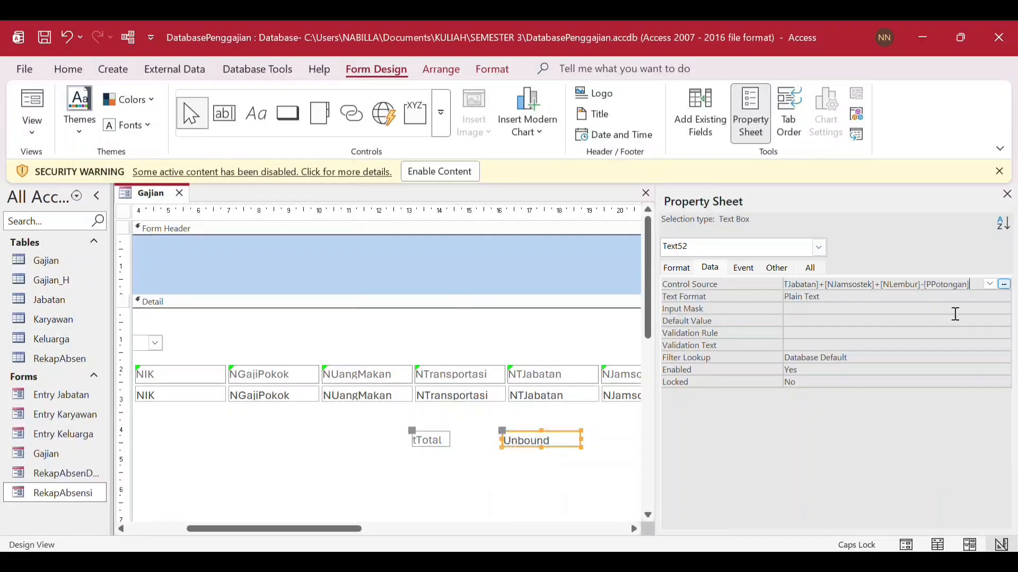
{"action": "type", "text": "-[PPPH21]"}
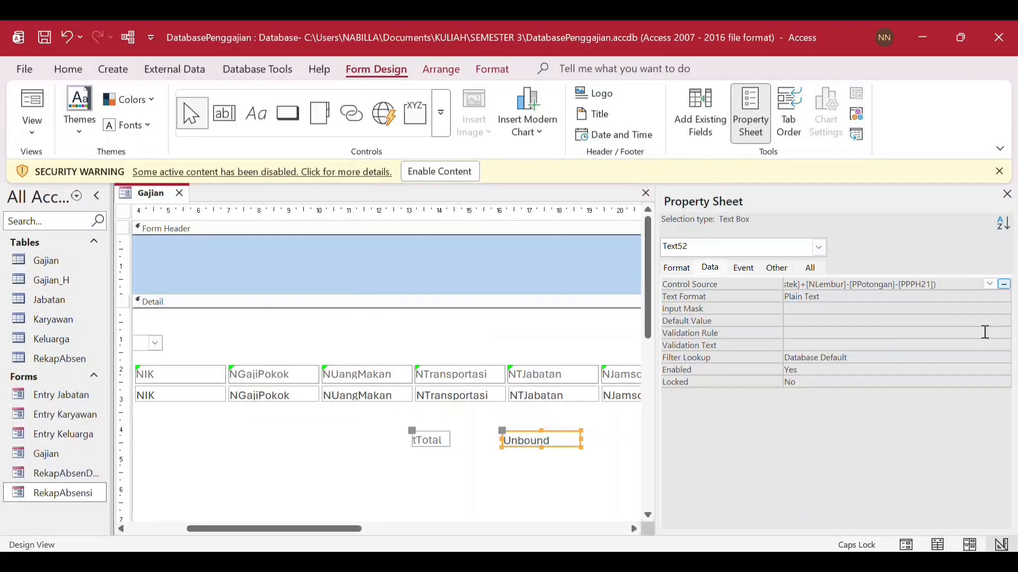
- Complete the tTotal text box's Control Source as a SUM expression and set its Format to Currency
{"action": "key", "text": "Return"}
{"action": "left_click", "coordinate": [607, 337]}
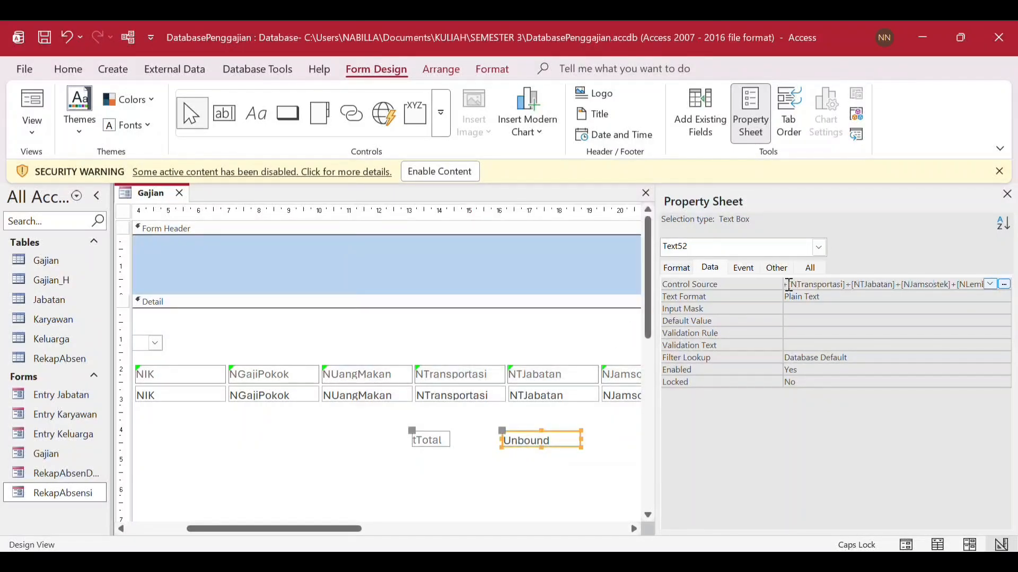
{"action": "left_click", "coordinate": [788, 285]}
{"action": "type", "text": "("}
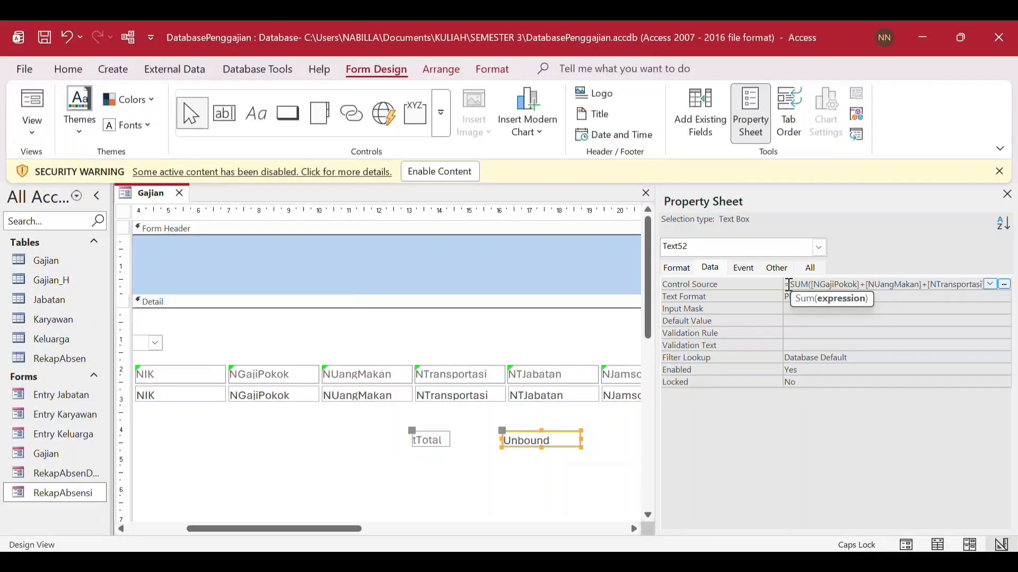
{"action": "left_click", "coordinate": [678, 271]}
{"action": "left_click", "coordinate": [990, 283]}
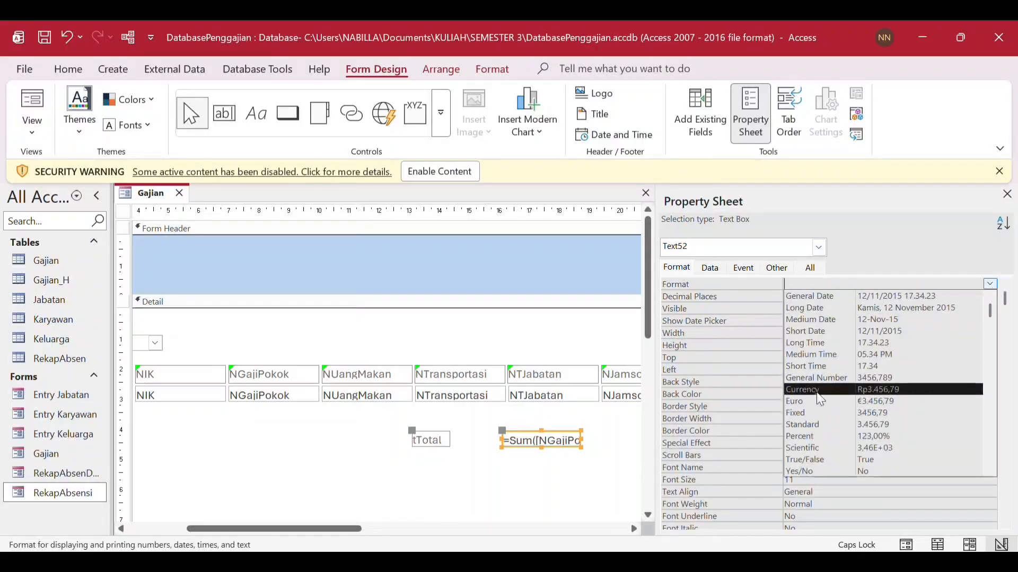
{"action": "left_click", "coordinate": [811, 391]}
- Show Gajian in Form View and enter 100000, 50000, 50000, 200000, 50000, 50000, 30000 and 20000 from NGajiPokok through PPPH21
{"action": "right_click", "coordinate": [152, 193]}
{"action": "left_click", "coordinate": [217, 278]}
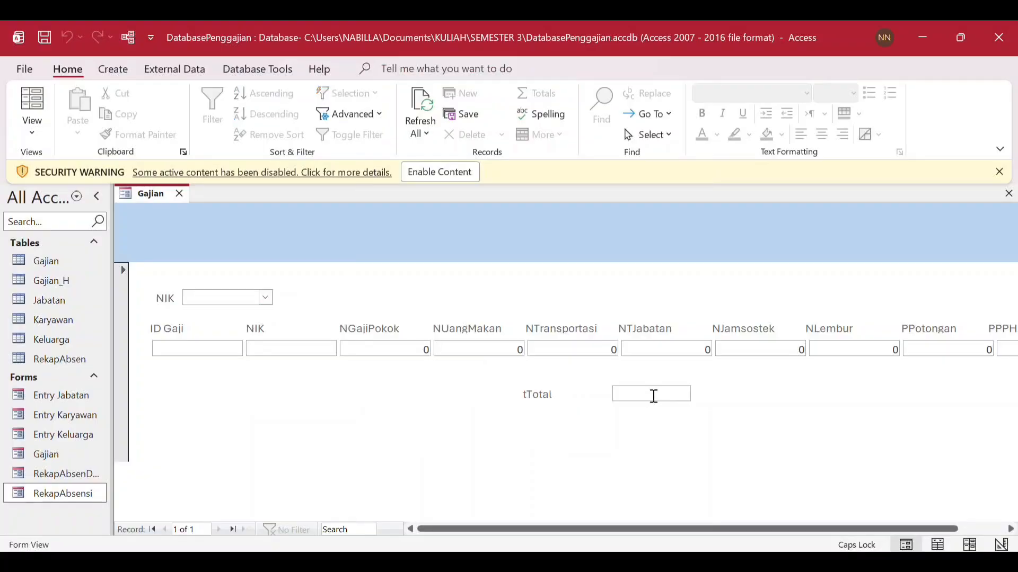
{"action": "left_click", "coordinate": [422, 350]}
{"action": "type", "text": "100000"}
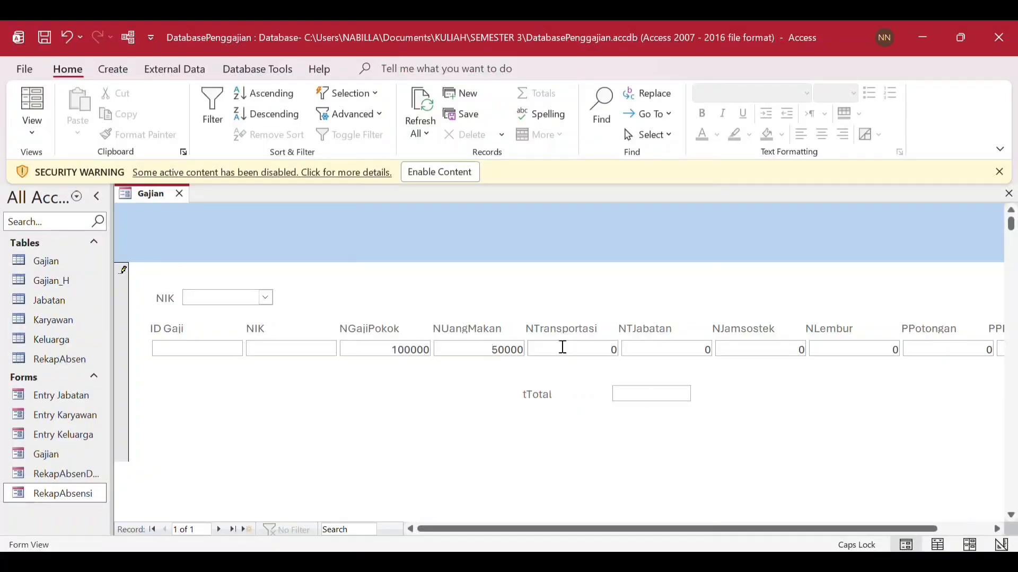
{"action": "left_click", "coordinate": [756, 352]}
{"action": "type", "text": "50000"}
{"action": "left_click", "coordinate": [862, 354]}
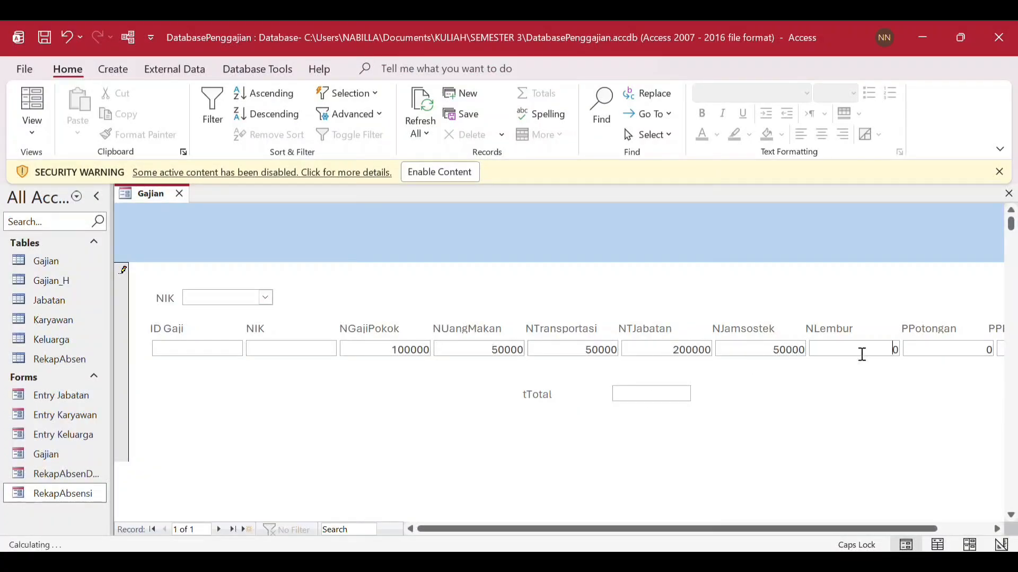
{"action": "left_click", "coordinate": [1004, 349]}
{"action": "type", "text": "20000"}
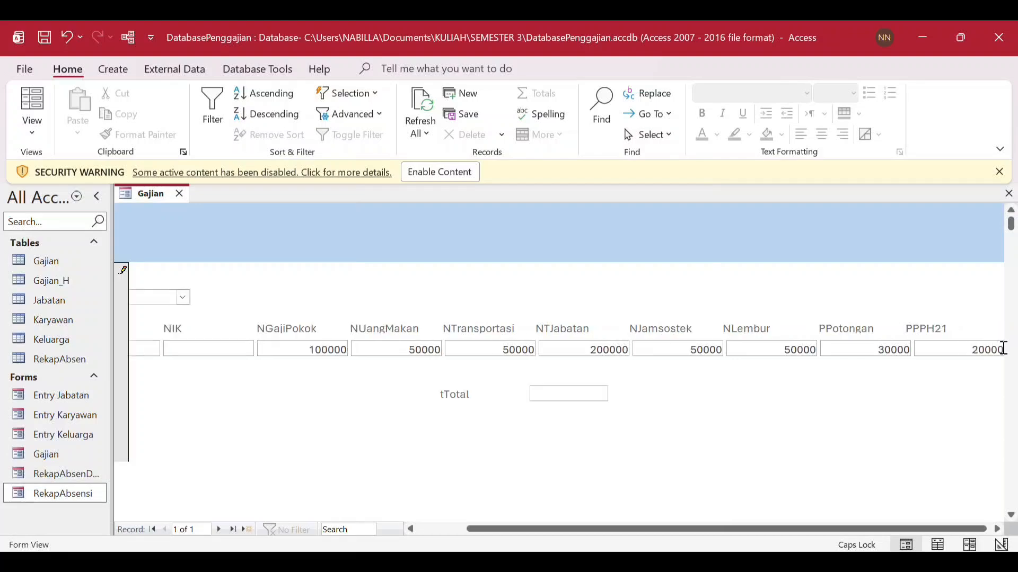
{"action": "left_click", "coordinate": [563, 398]}
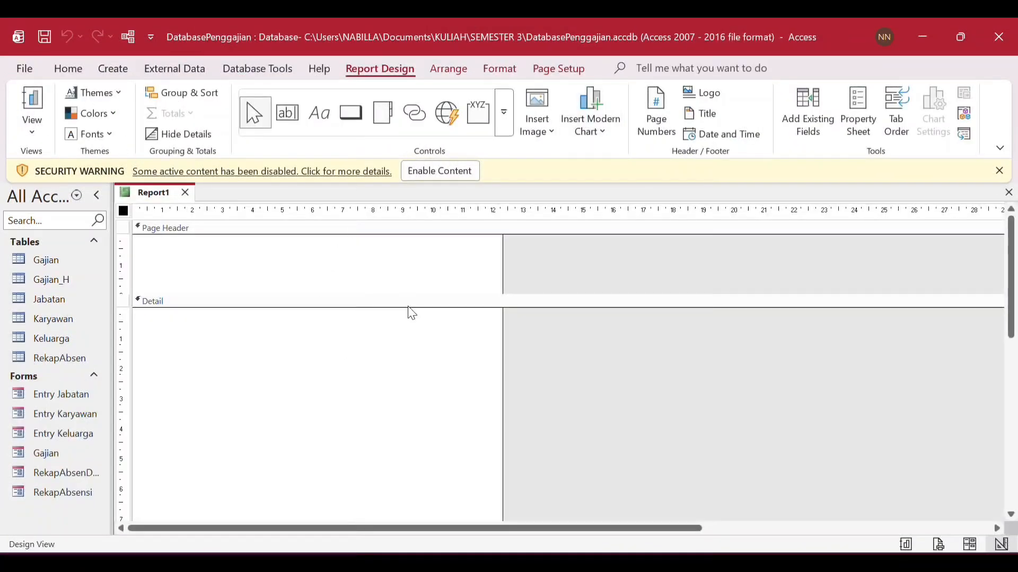
- Set the new report's Record Source to the Karyawan table
{"action": "left_click", "coordinate": [860, 116]}
{"action": "left_click", "coordinate": [975, 283]}
{"action": "left_click", "coordinate": [864, 332]}
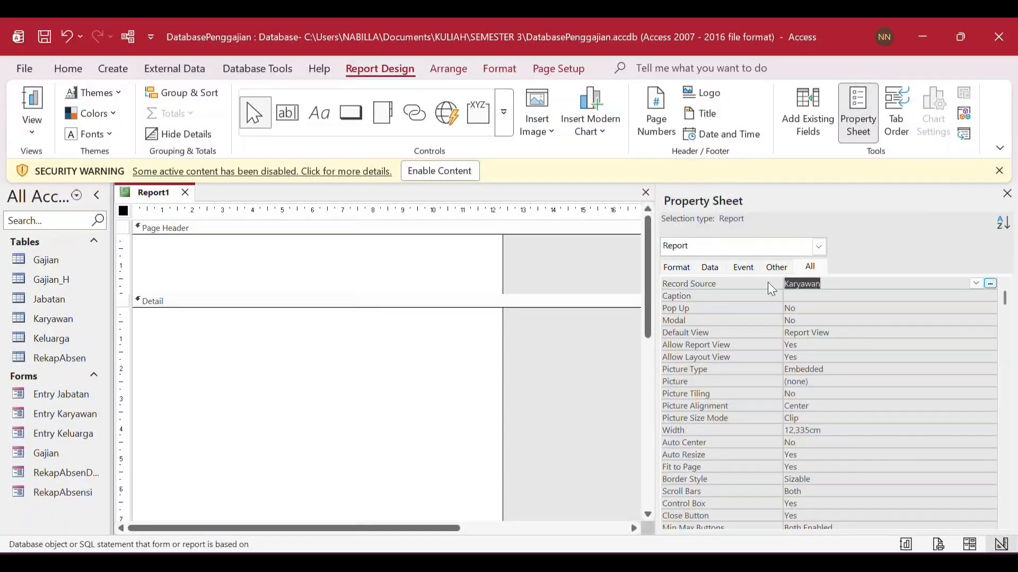
- Add the Karyawan fields to the report and place the Photo field beside the column of other fields
{"action": "left_click", "coordinate": [808, 112]}
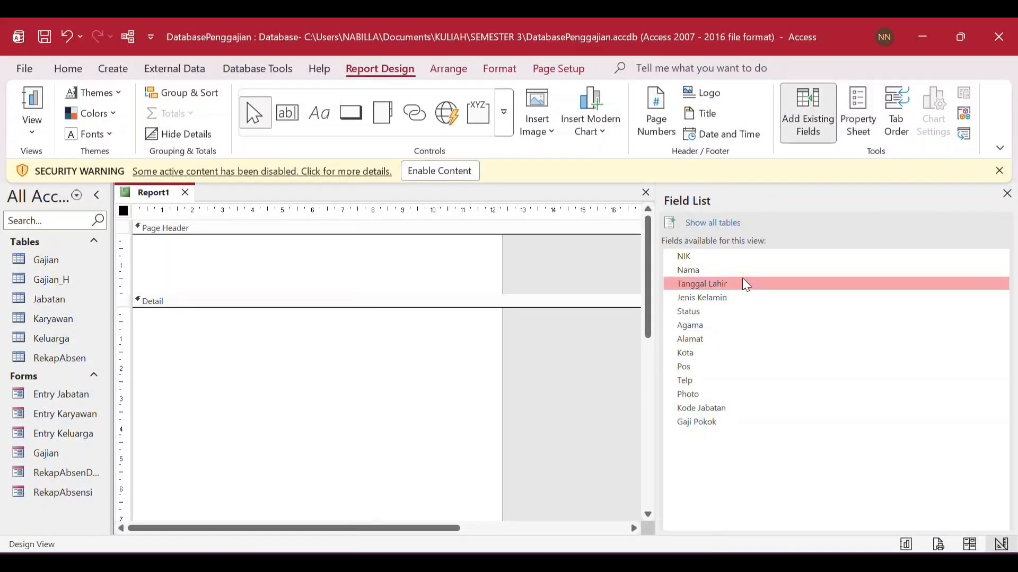
{"action": "key", "text": "ctrl+a"}
{"action": "left_click_drag", "start_coordinate": [745, 285], "coordinate": [185, 351]}
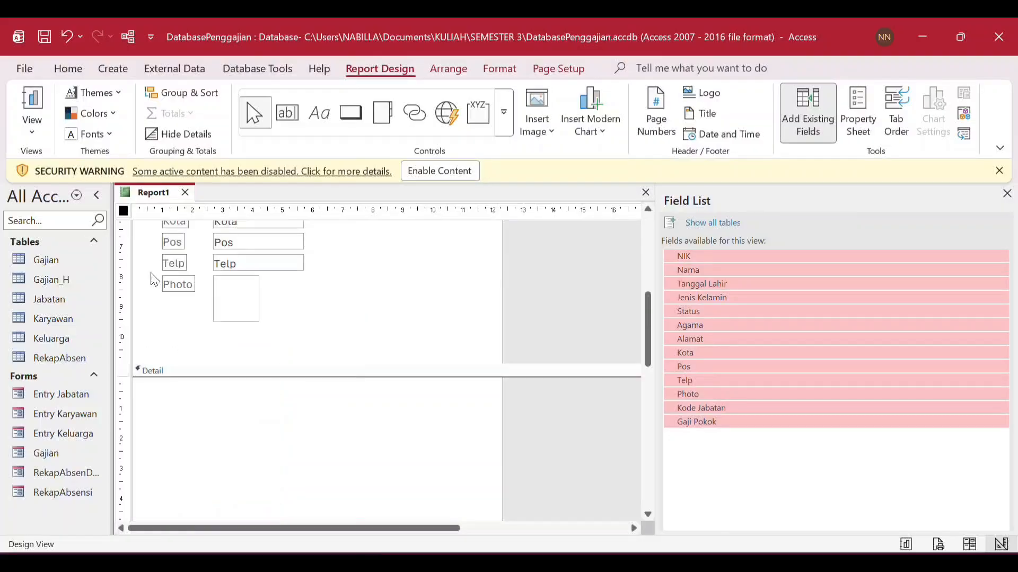
{"action": "left_click_drag", "start_coordinate": [150, 273], "coordinate": [412, 288]}
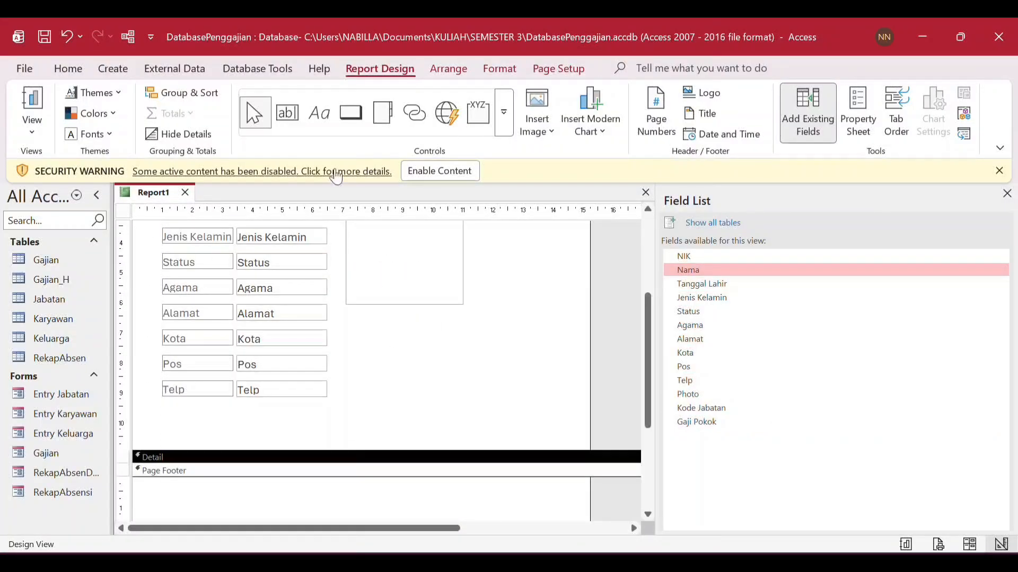
- Add an unbound text box about 3.6 cm wide near the right end of the Page Footer and delete its label
{"action": "left_click", "coordinate": [286, 113]}
{"action": "left_click_drag", "start_coordinate": [462, 495], "coordinate": [573, 511]}
{"action": "left_click", "coordinate": [376, 501]}
{"action": "key", "text": "Delete"}
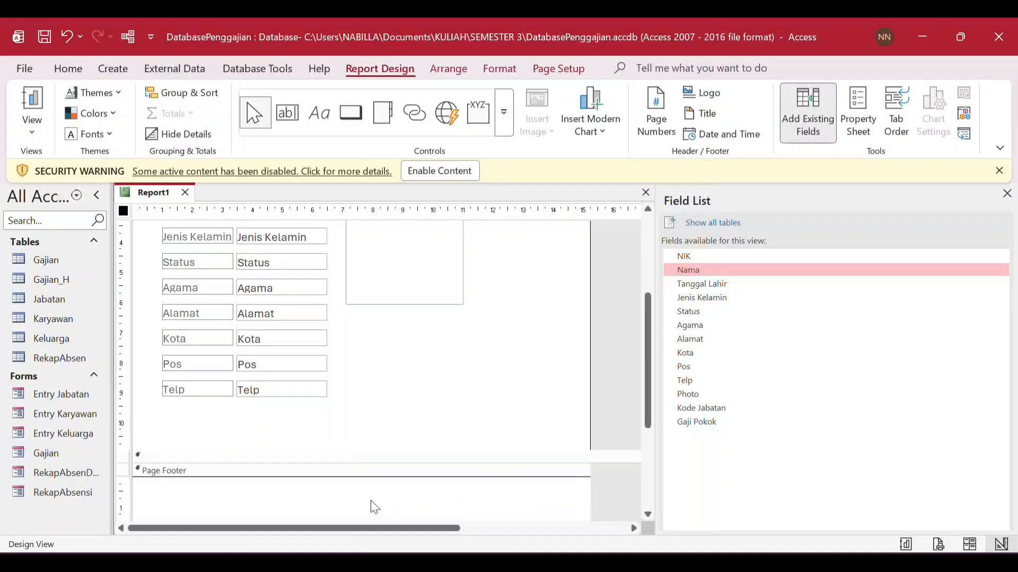
- Name the Page Footer text box tTanggal
{"action": "left_click", "coordinate": [857, 114]}
{"action": "left_click", "coordinate": [822, 285]}
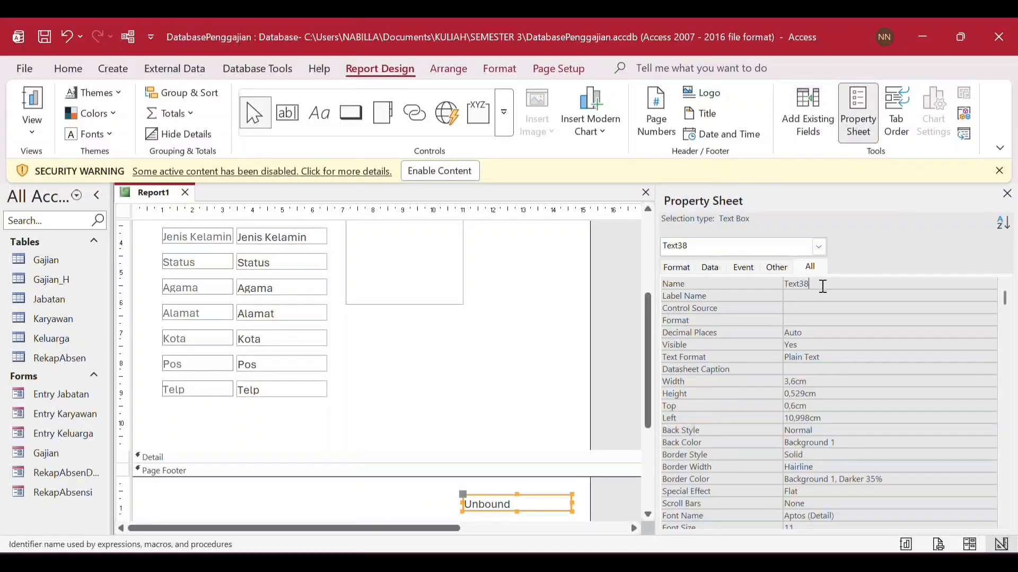
{"action": "key", "text": "Caps_Lock"}
{"action": "type", "text": "tTangal"}
{"action": "key", "text": "BackSpace"}
{"action": "key", "text": "BackSpace"}
{"action": "type", "text": "gal"}
- Set tTanggal's Control Source to =Now() and its Format to Long Date
{"action": "left_click", "coordinate": [790, 310]}
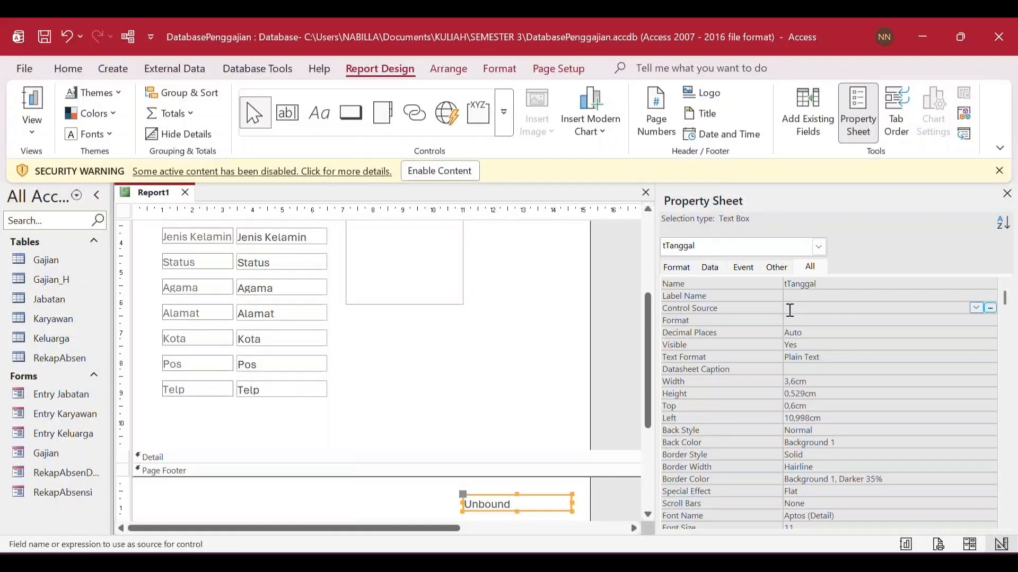
{"action": "type", "text": "=N"}
{"action": "key", "text": "Caps_Lock"}
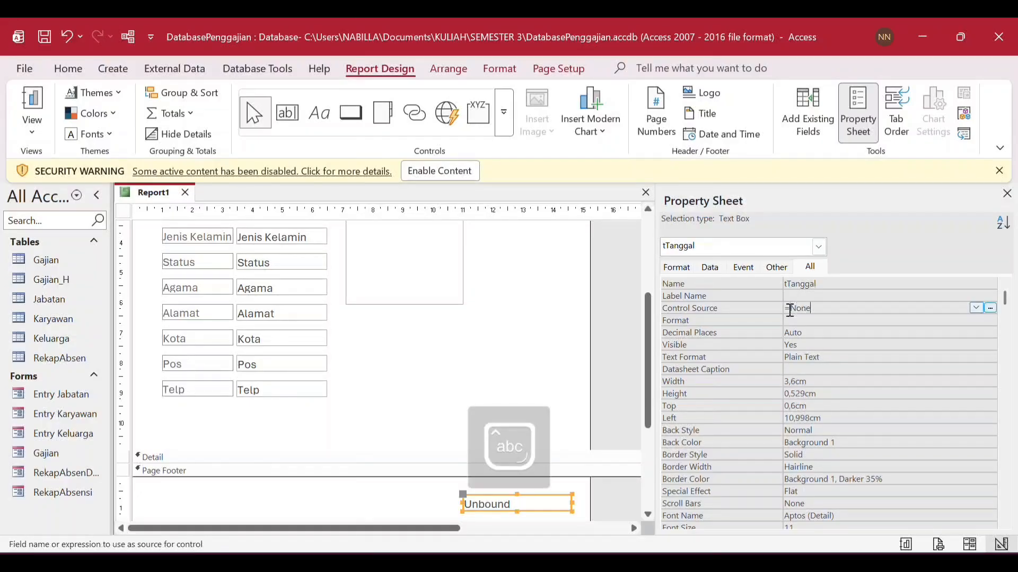
{"action": "type", "text": "ow()"}
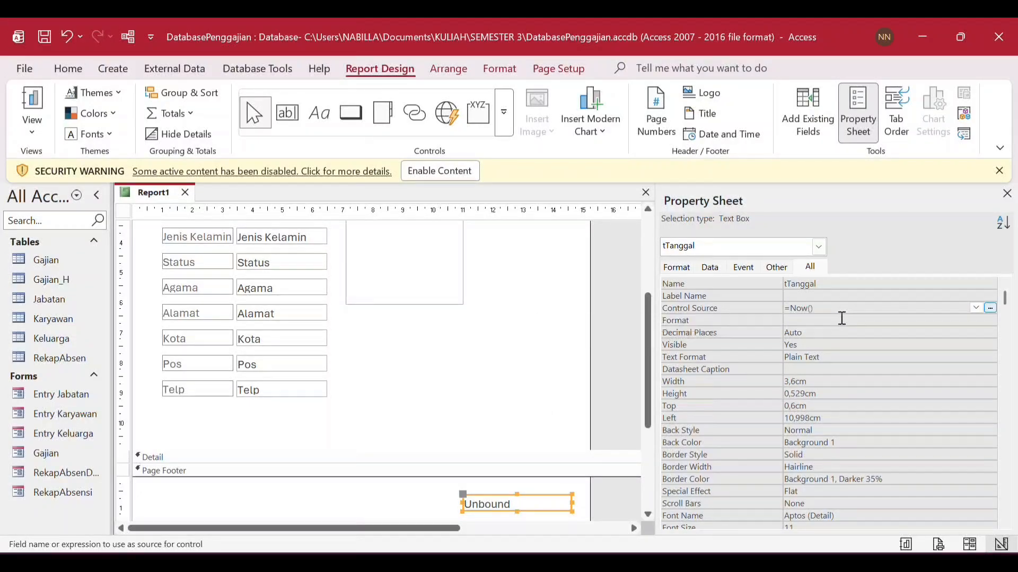
{"action": "left_click", "coordinate": [800, 325]}
{"action": "left_click", "coordinate": [991, 321]}
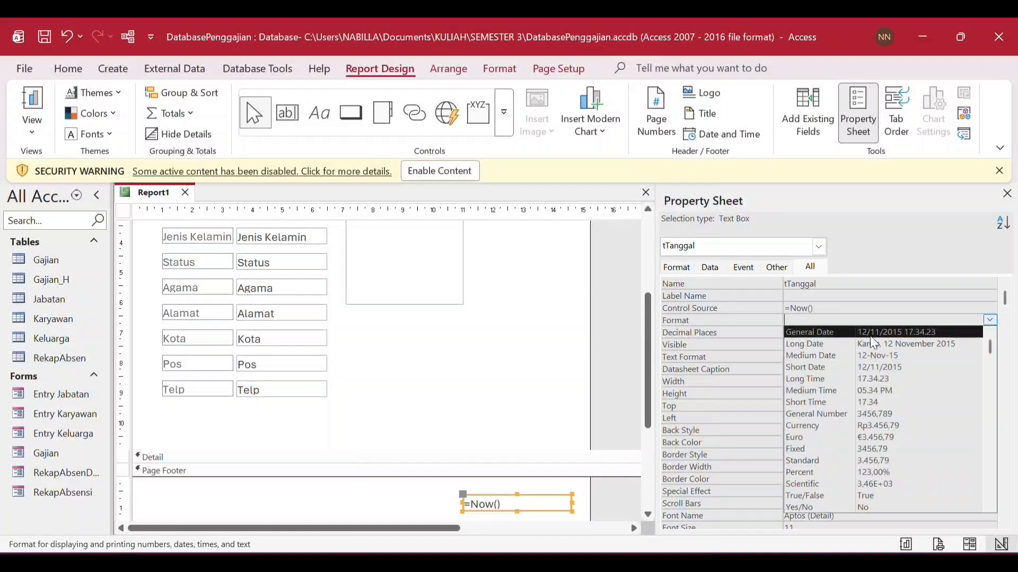
{"action": "left_click", "coordinate": [991, 321]}
{"action": "left_click", "coordinate": [991, 321]}
{"action": "left_click", "coordinate": [907, 342]}
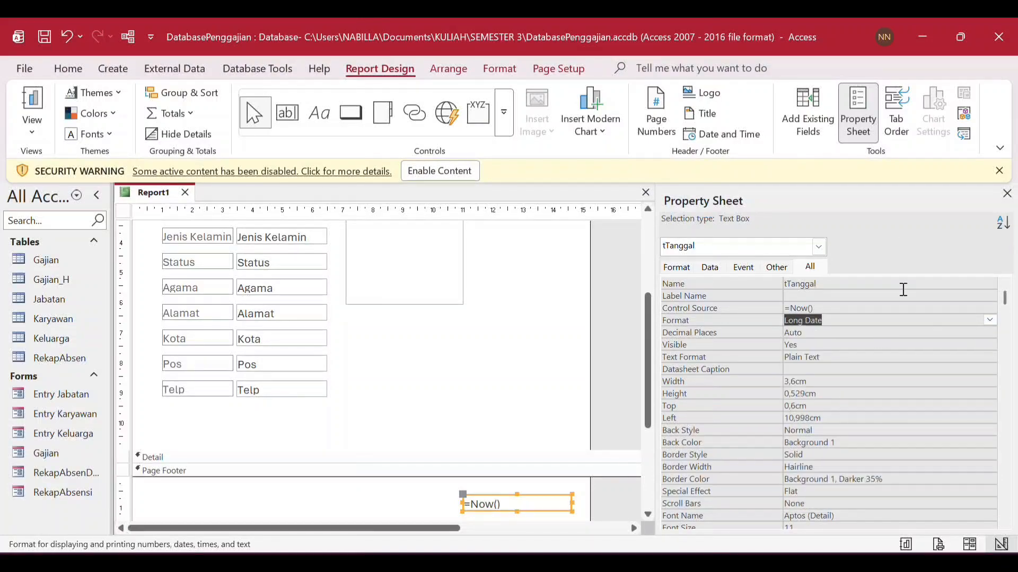
- Add a second text box about 2.6 cm wide at the left end of the Page Footer and delete its label
{"action": "left_click", "coordinate": [616, 285]}
{"action": "left_click", "coordinate": [287, 112]}
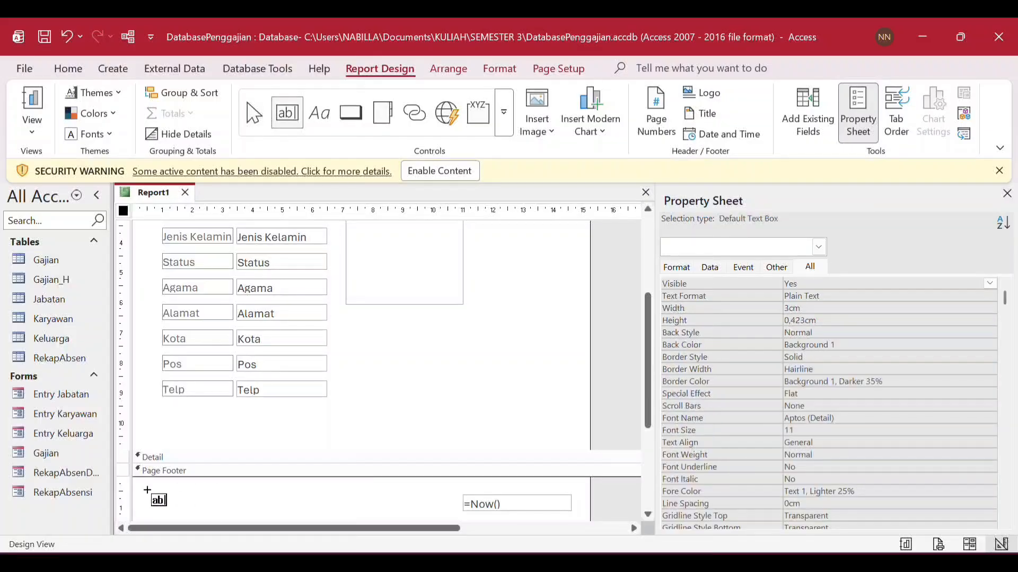
{"action": "left_click_drag", "start_coordinate": [146, 492], "coordinate": [222, 509]}
{"action": "left_click", "coordinate": [129, 497]}
{"action": "left_click", "coordinate": [258, 499]}
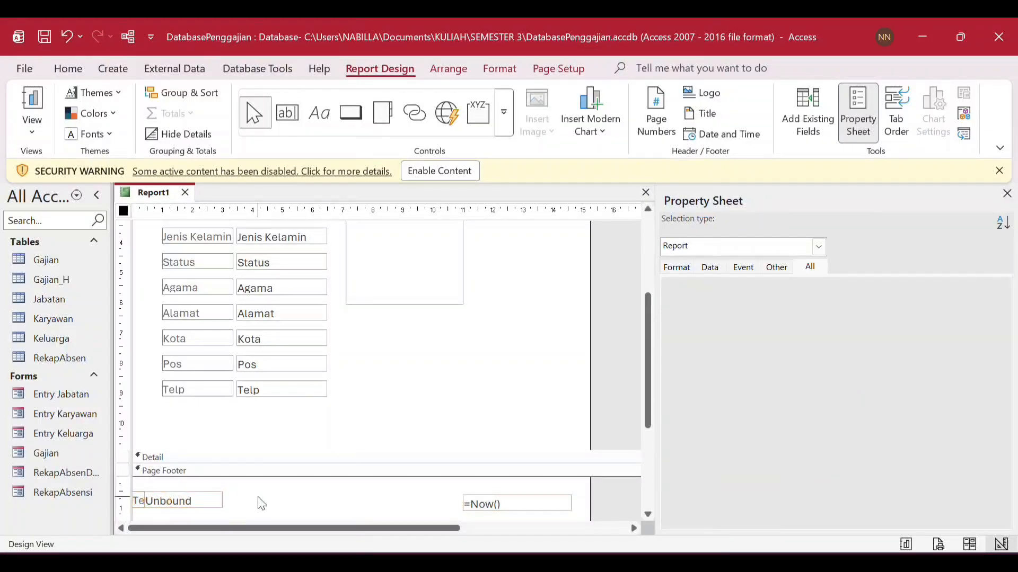
{"action": "left_click", "coordinate": [138, 502]}
{"action": "key", "text": "Delete"}
- Name the second Page Footer text box tHal
{"action": "left_click", "coordinate": [825, 295]}
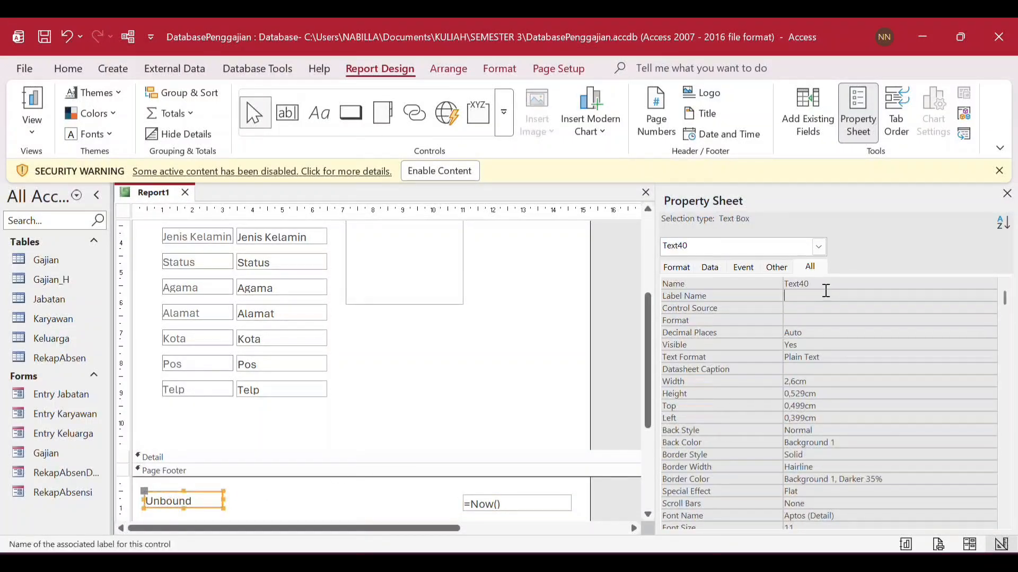
{"action": "key", "text": "Up"}
{"action": "key", "text": "Caps_Lock"}
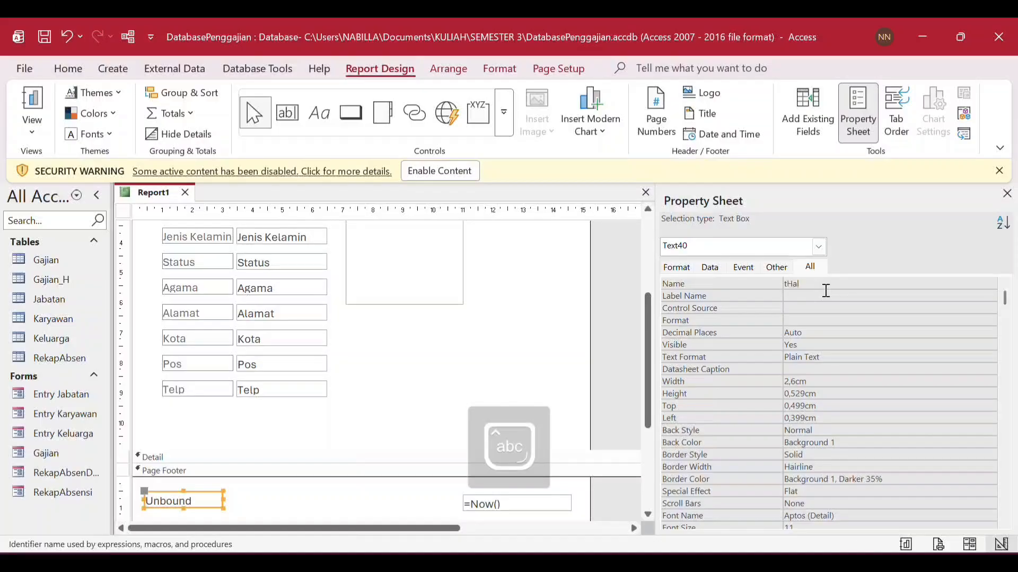
{"action": "type", "text": "tHal"}
- Set tHal's Control Source to ='Page'&[Page]&"of"&[Pages]
{"action": "left_click", "coordinate": [809, 308]}
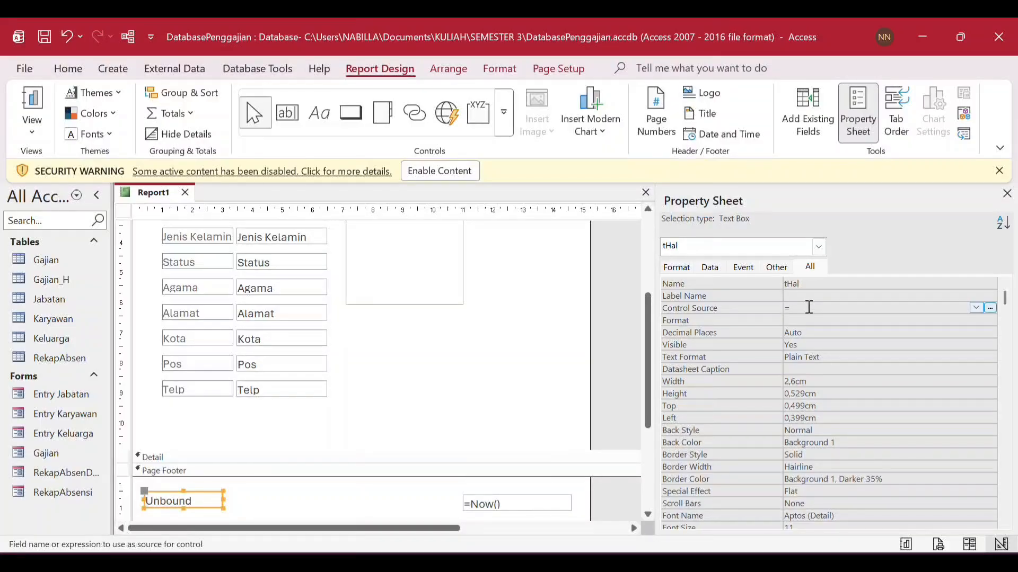
{"action": "type", "text": "=\""}
{"action": "key", "text": "Caps_Lock"}
{"action": "type", "text": "Page"}
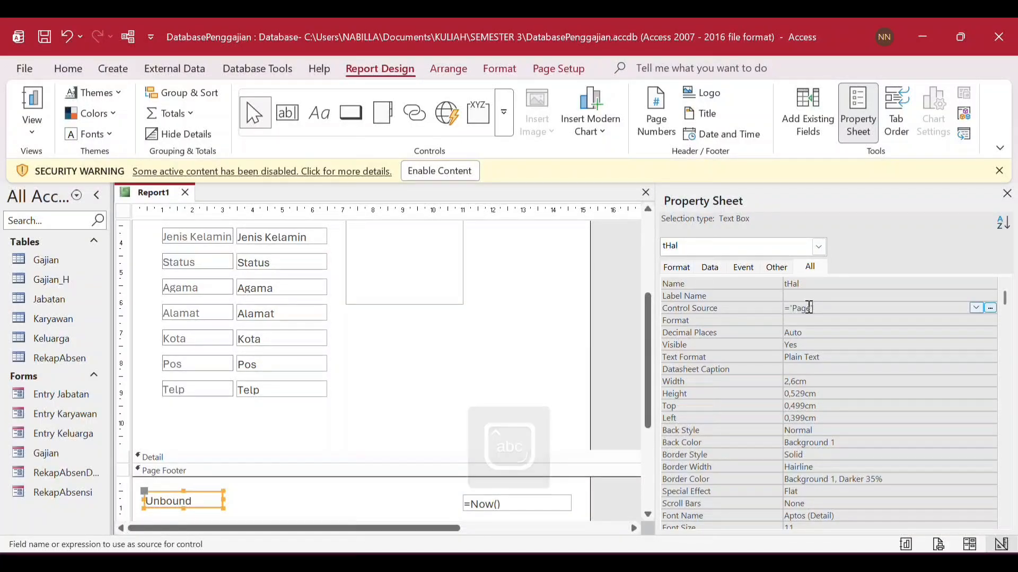
{"action": "type", "text": "'&["}
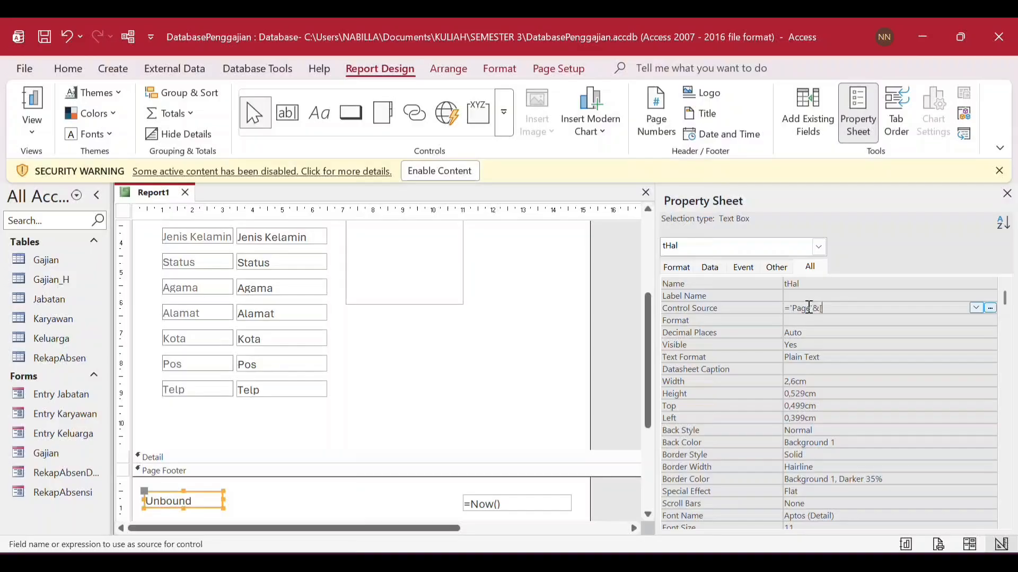
{"action": "type", "text": "Page"}
{"action": "double_click", "coordinate": [868, 329]}
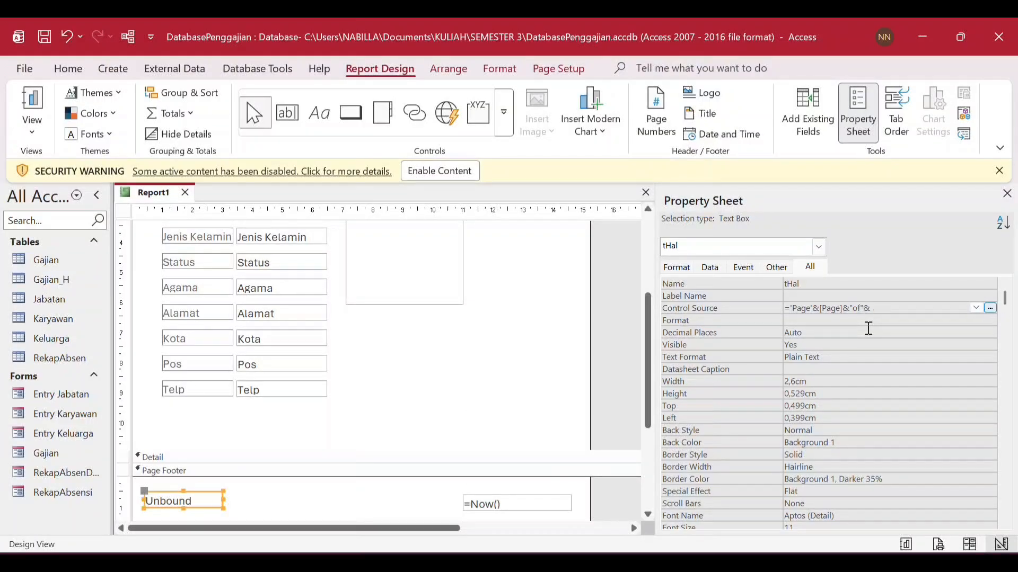
{"action": "type", "text": "&\"of\"&[p"}
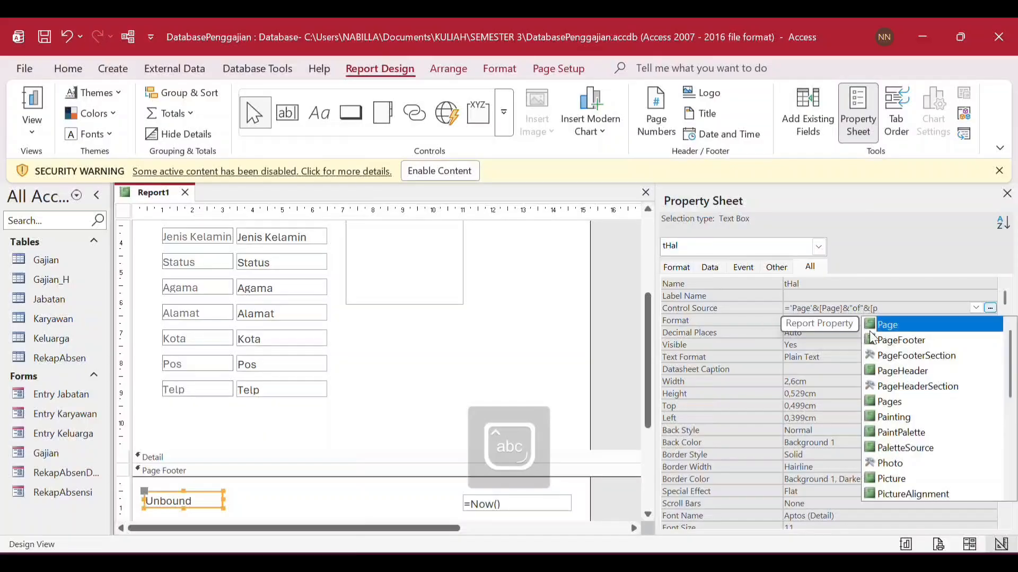
{"action": "double_click", "coordinate": [886, 407]}
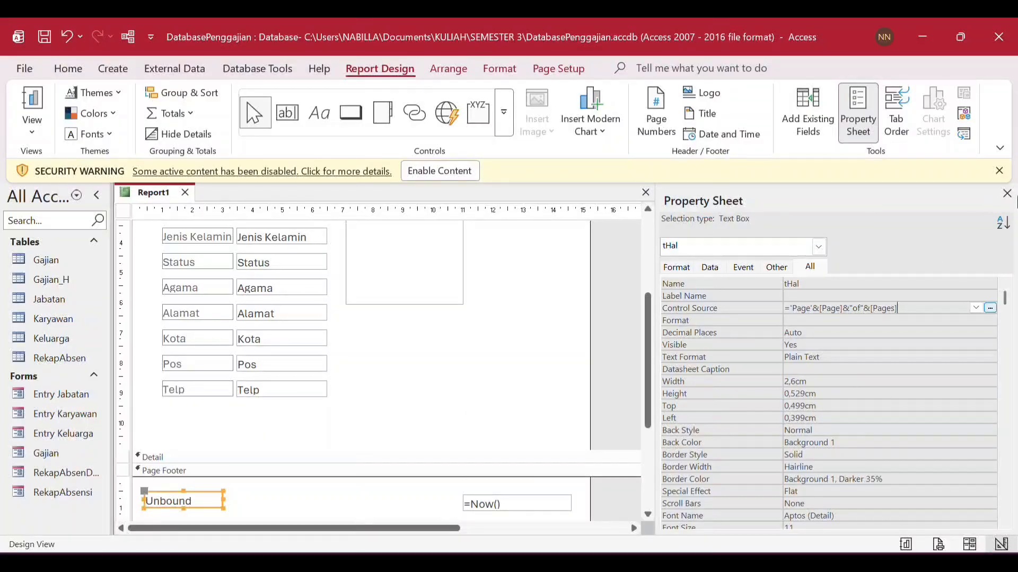
- Save the report under the name NamaKaryawan
{"action": "key", "text": "ctrl+s"}
{"action": "type", "text": "NamaKaryawan"}
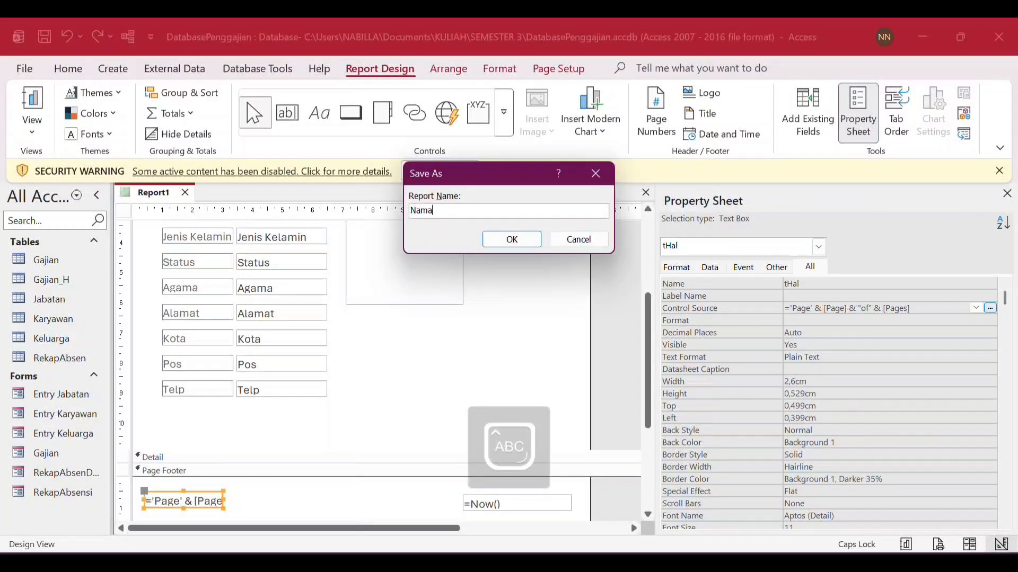
{"action": "left_click", "coordinate": [517, 240]}
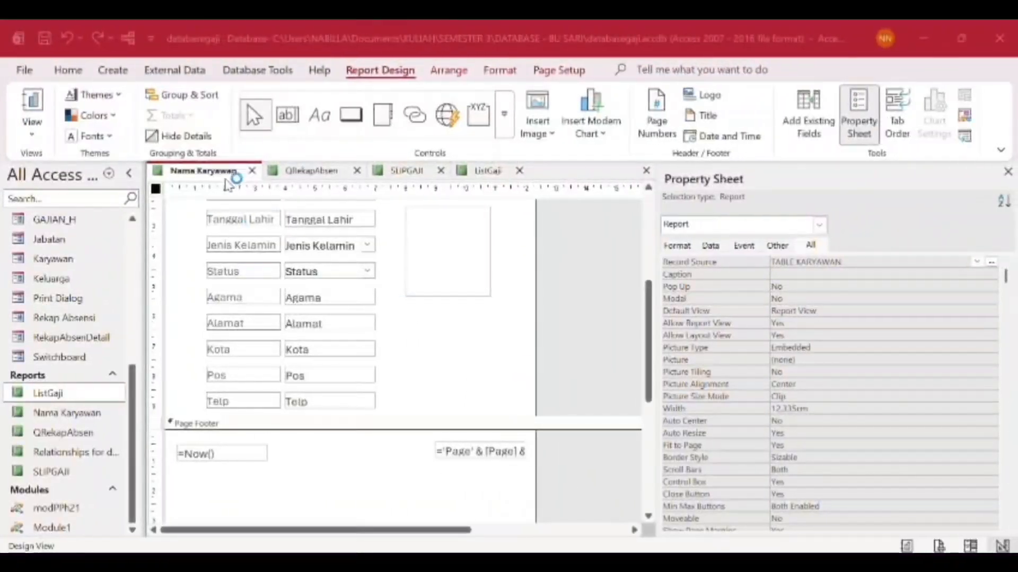
- Show the Nama Karyawan report of the databasegaji database in Report View and look through its employee records
{"action": "right_click", "coordinate": [225, 171]}
{"action": "left_click", "coordinate": [289, 263]}
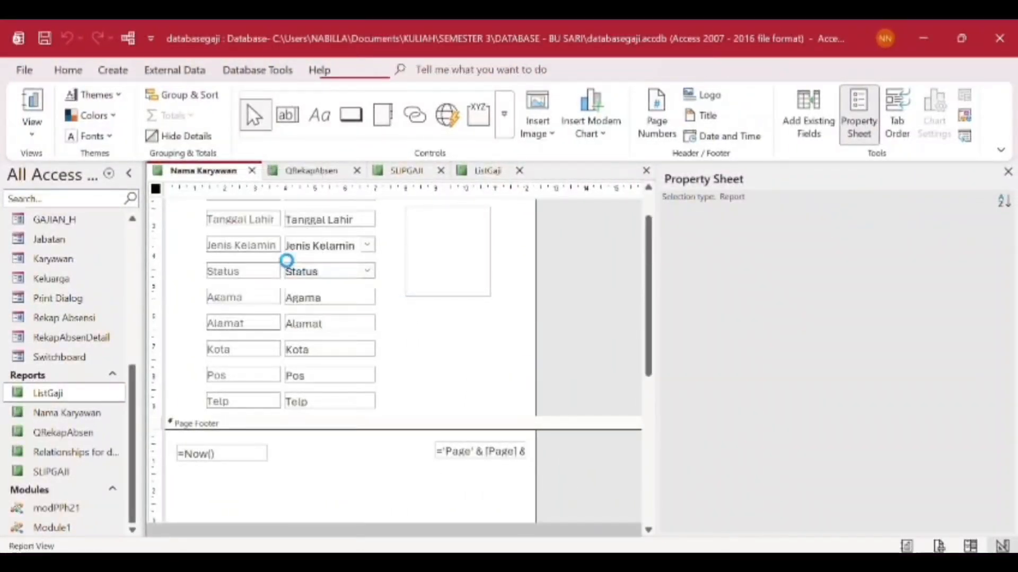
{"action": "scroll", "coordinate": [447, 320], "scroll_direction": "down", "scroll_amount": 5}
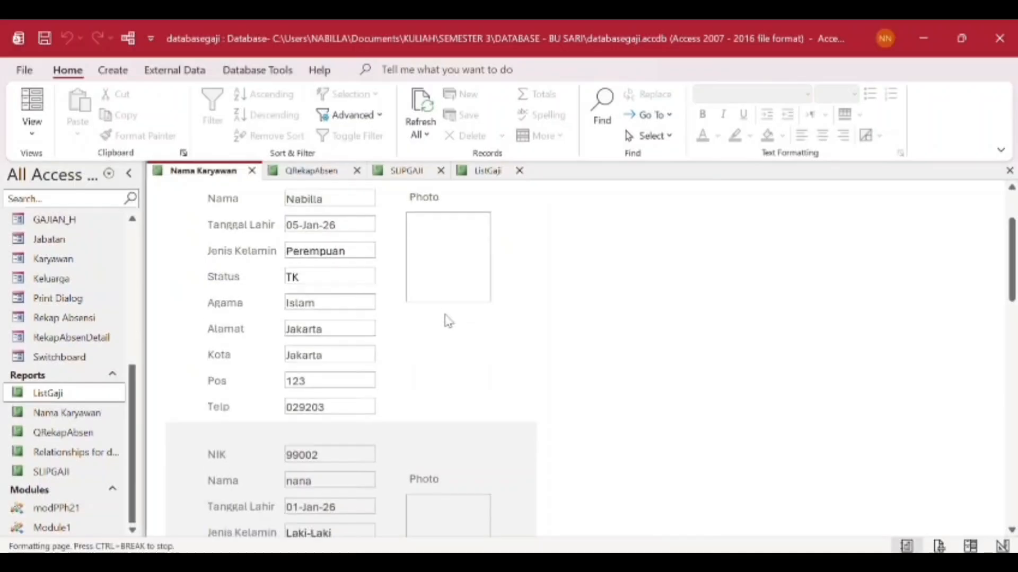
{"action": "scroll", "coordinate": [448, 312], "scroll_direction": "down", "scroll_amount": 5}
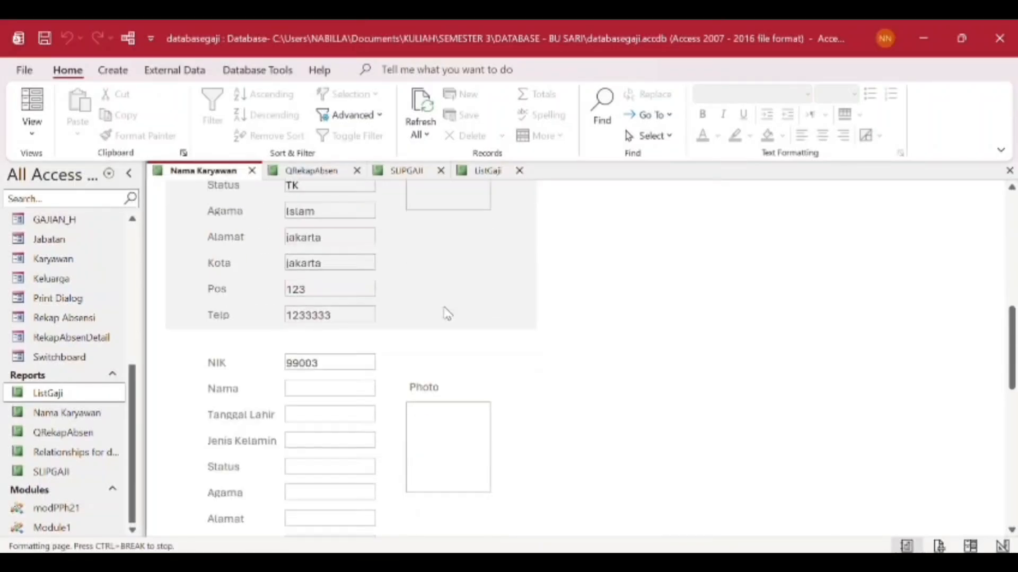
{"action": "scroll", "coordinate": [445, 312], "scroll_direction": "up", "scroll_amount": 3}
{"action": "scroll", "coordinate": [450, 315], "scroll_direction": "up", "scroll_amount": 4}
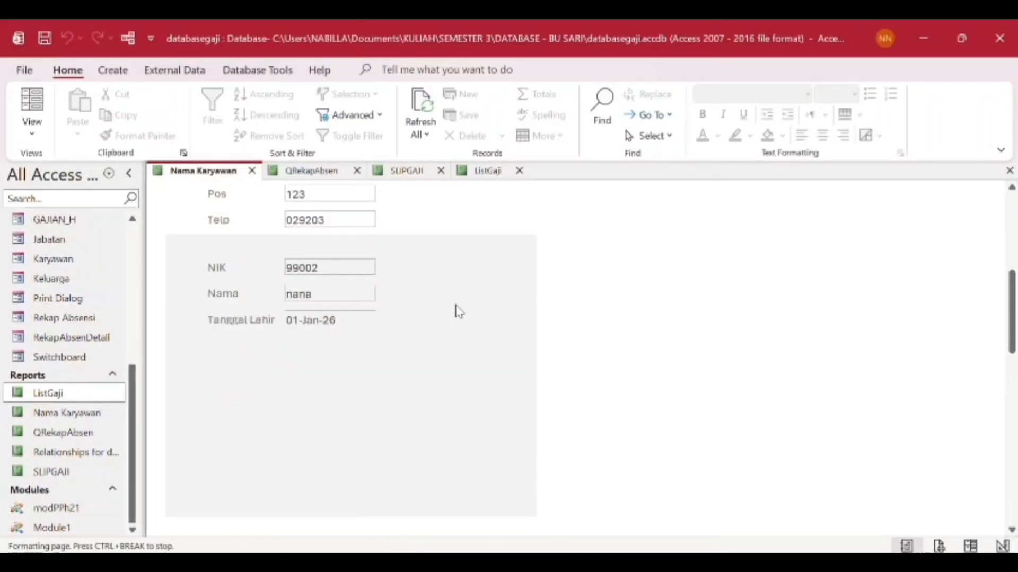
- Show the QRekapAbsen report in Report View and look through its attendance recap records
{"action": "left_click", "coordinate": [303, 171]}
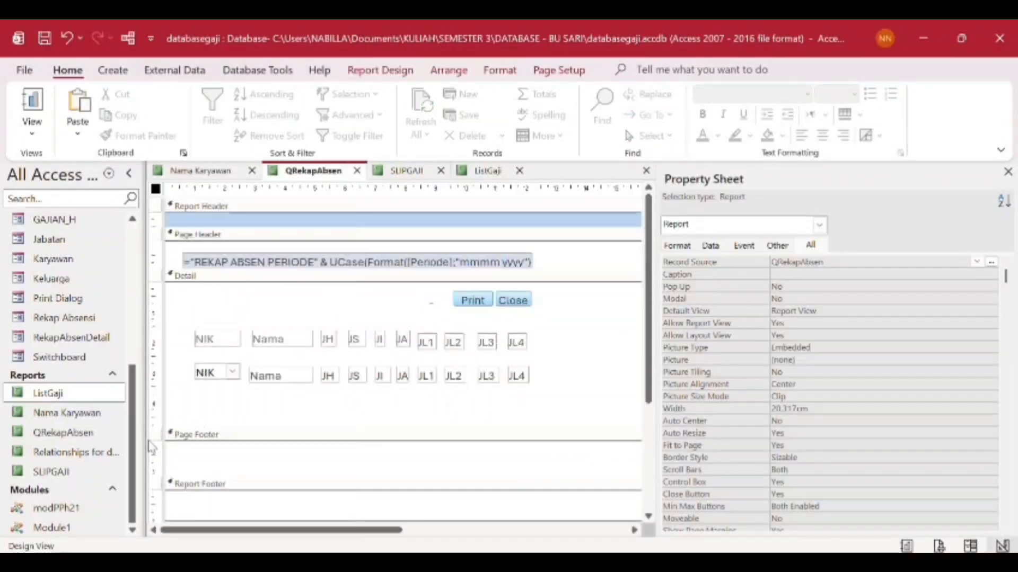
{"action": "left_click", "coordinate": [66, 435]}
{"action": "double_click", "coordinate": [69, 439]}
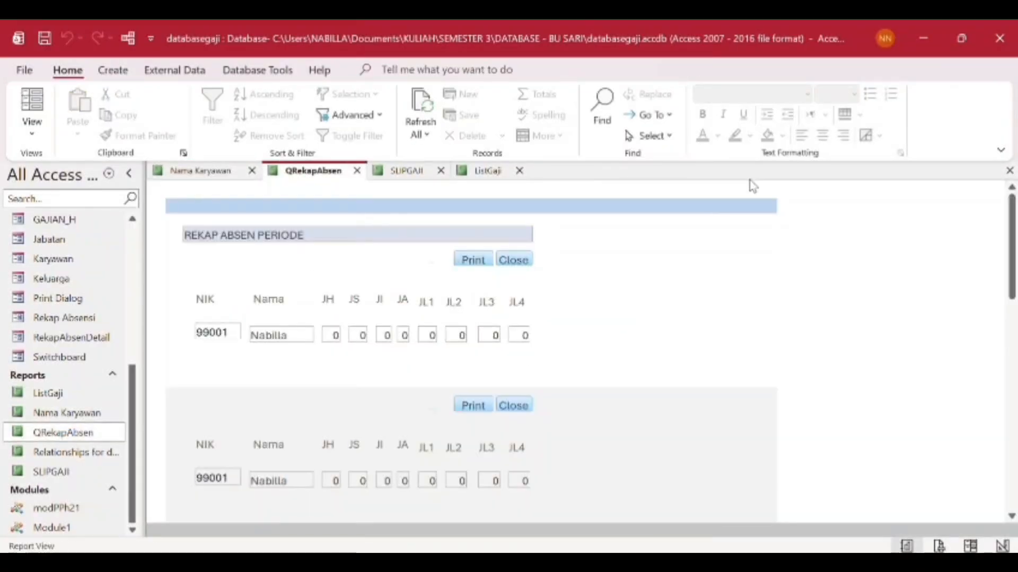
{"action": "scroll", "coordinate": [579, 327], "scroll_direction": "down", "scroll_amount": 2}
{"action": "scroll", "coordinate": [580, 339], "scroll_direction": "down", "scroll_amount": 5}
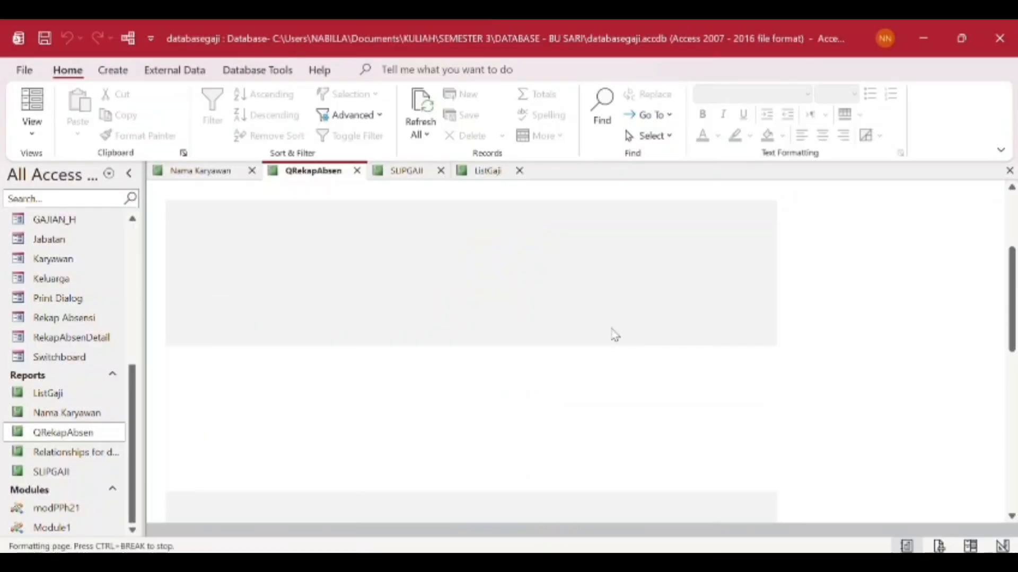
{"action": "scroll", "coordinate": [604, 326], "scroll_direction": "up", "scroll_amount": 5}
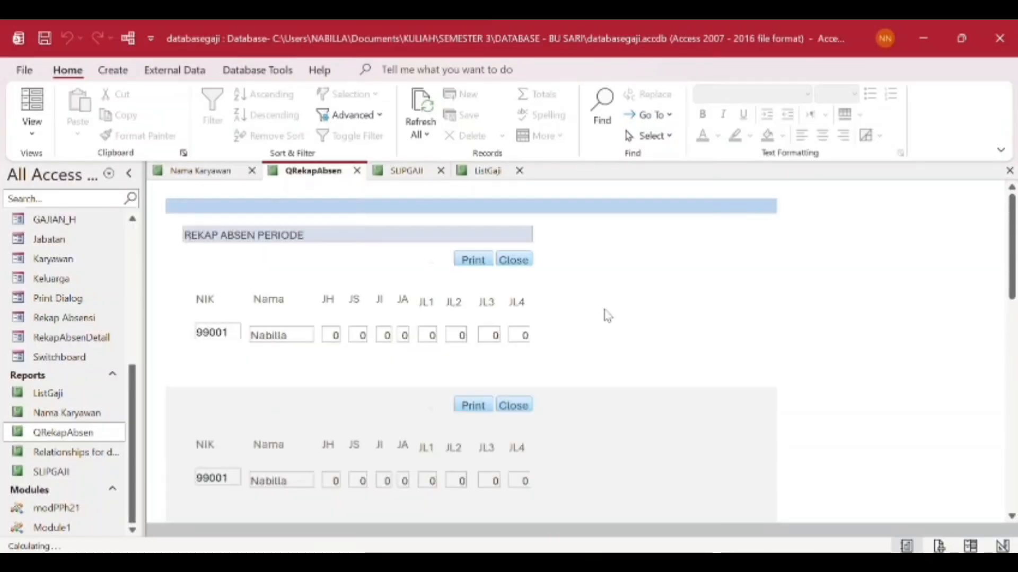
- Examine the SLIPGAJI report's design, from the slip header down to the GAJI BERSIH and signature fields
{"action": "left_click", "coordinate": [405, 171]}
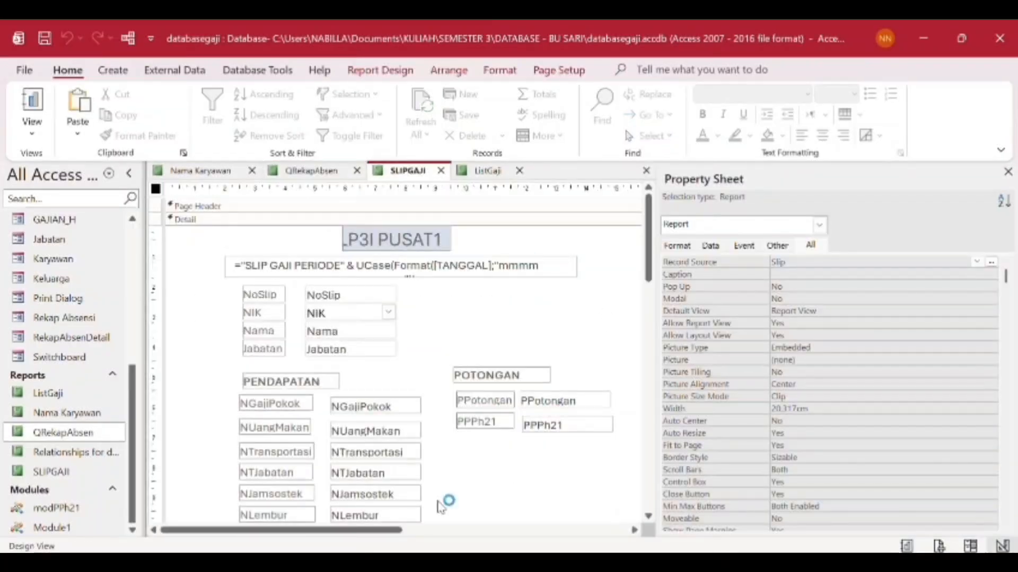
{"action": "scroll", "coordinate": [537, 395], "scroll_direction": "down", "scroll_amount": 3}
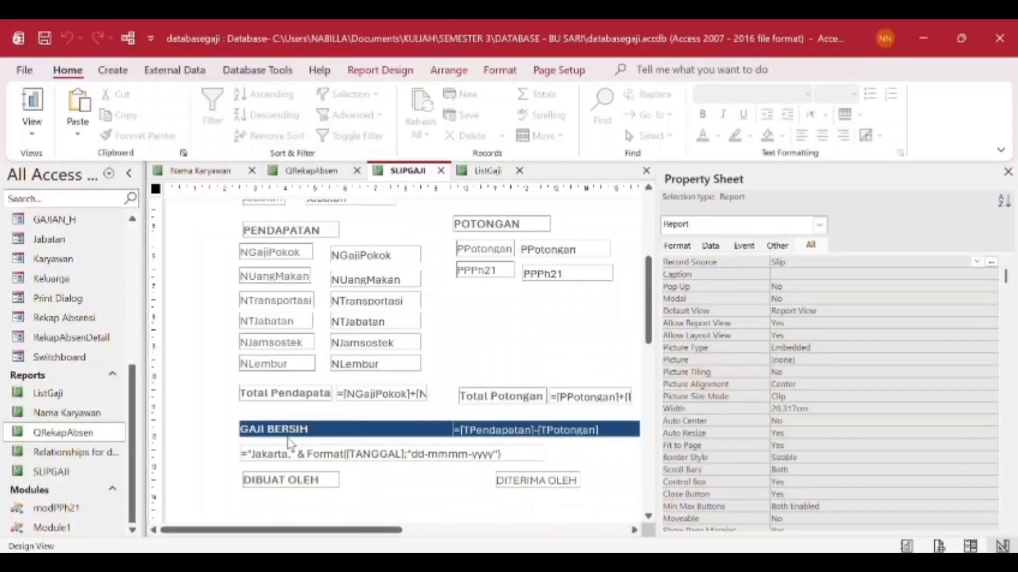
{"action": "scroll", "coordinate": [421, 475], "scroll_direction": "down", "scroll_amount": 2}
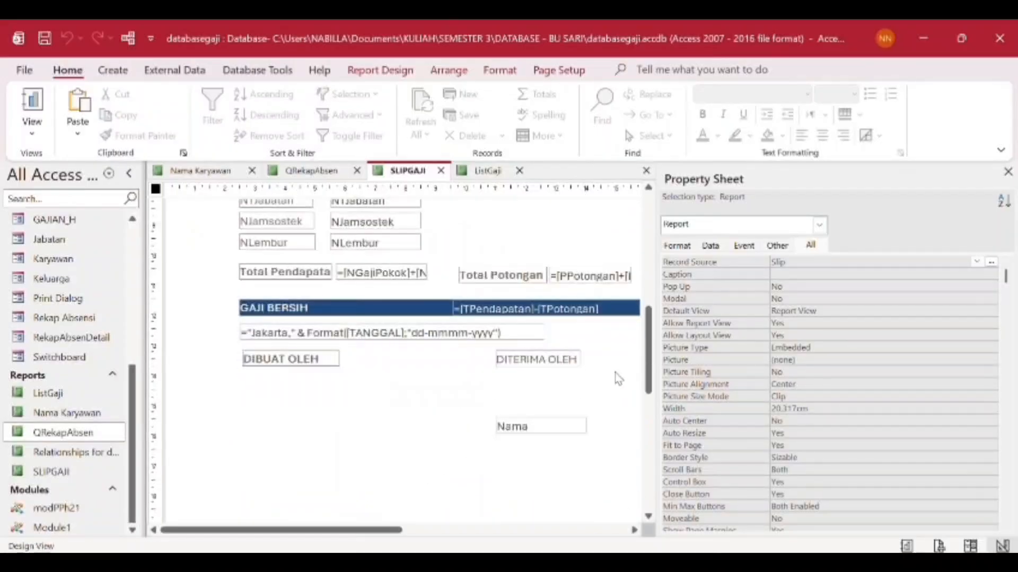
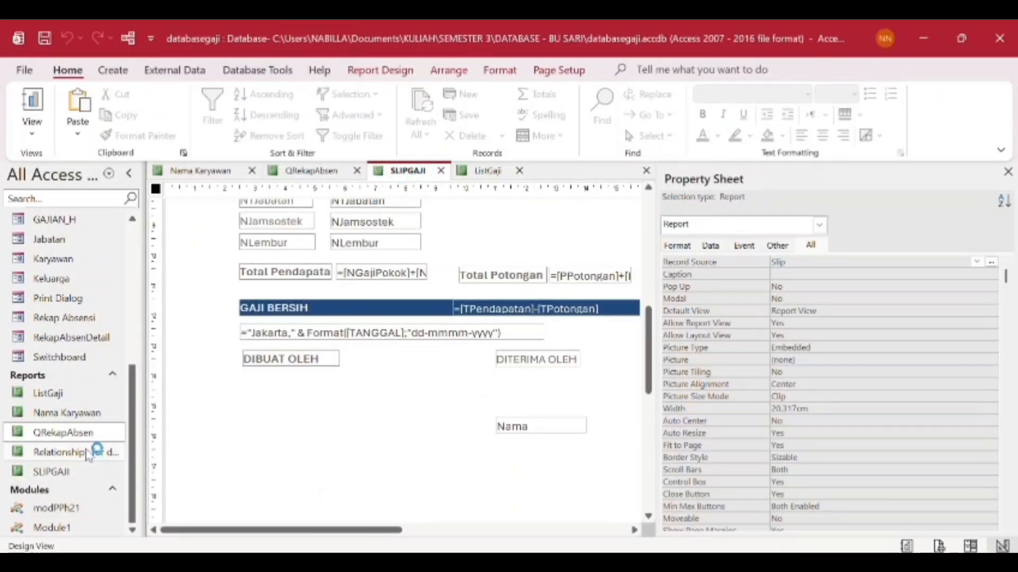
- Show the SLIPGAJI report in Report View, enter an employee NIK as the Kaaryawan.NIK parameter, and look through the salary slip
{"action": "double_click", "coordinate": [64, 472]}
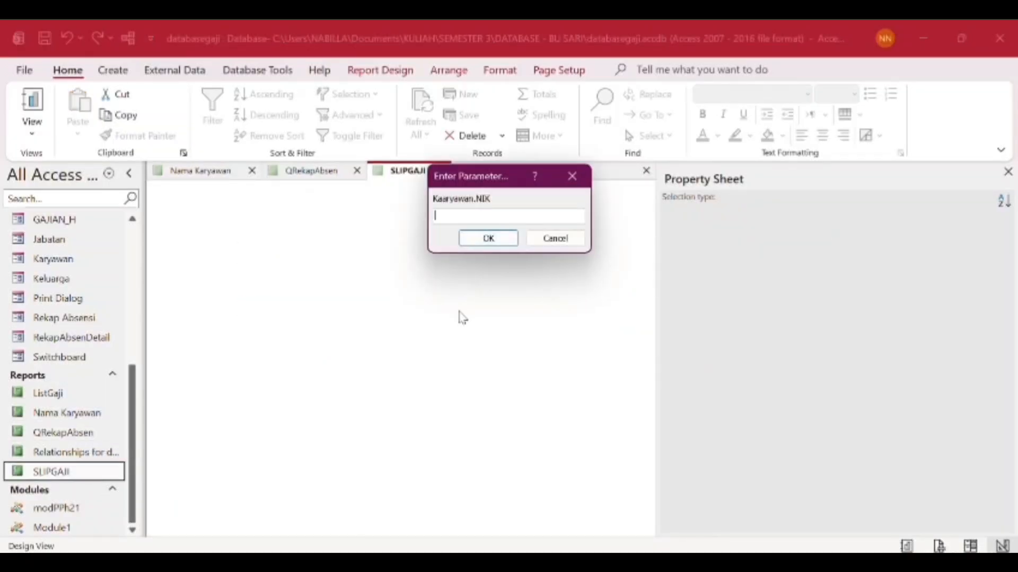
{"action": "type", "text": "111"}
{"action": "key", "text": "Return"}
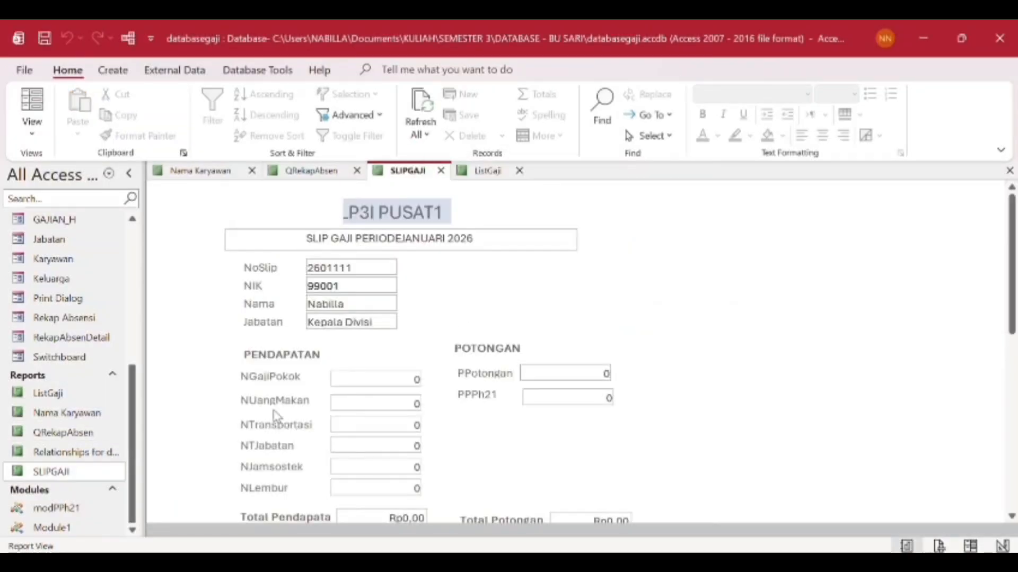
{"action": "scroll", "coordinate": [430, 302], "scroll_direction": "down", "scroll_amount": 5}
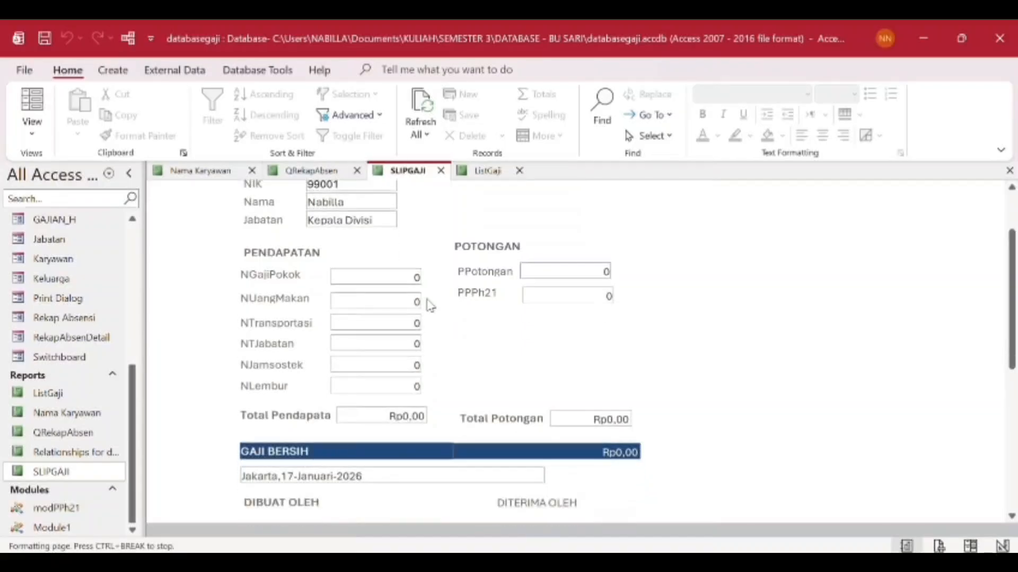
{"action": "scroll", "coordinate": [431, 306], "scroll_direction": "down", "scroll_amount": 2}
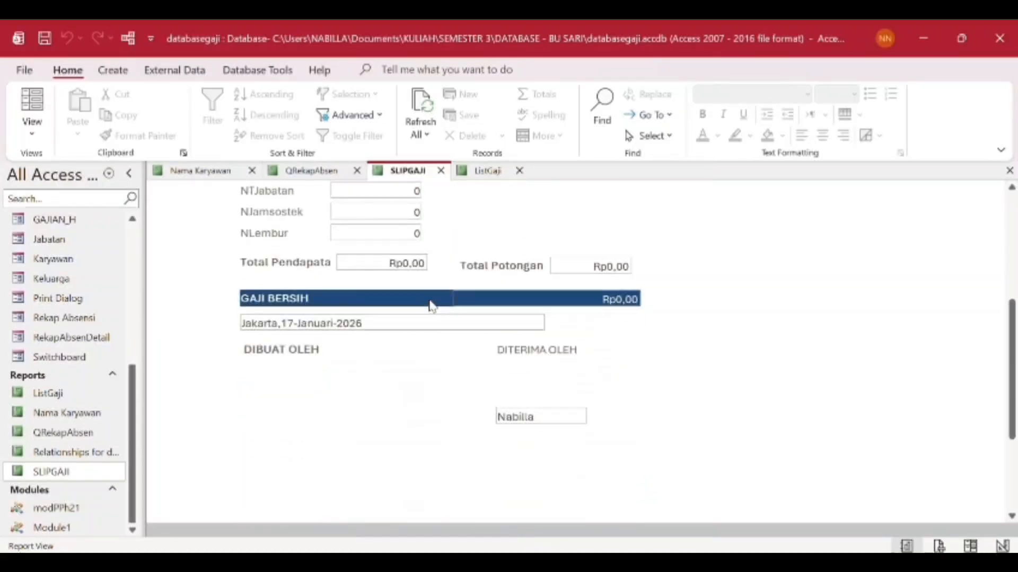
{"action": "scroll", "coordinate": [432, 299], "scroll_direction": "up", "scroll_amount": 7}
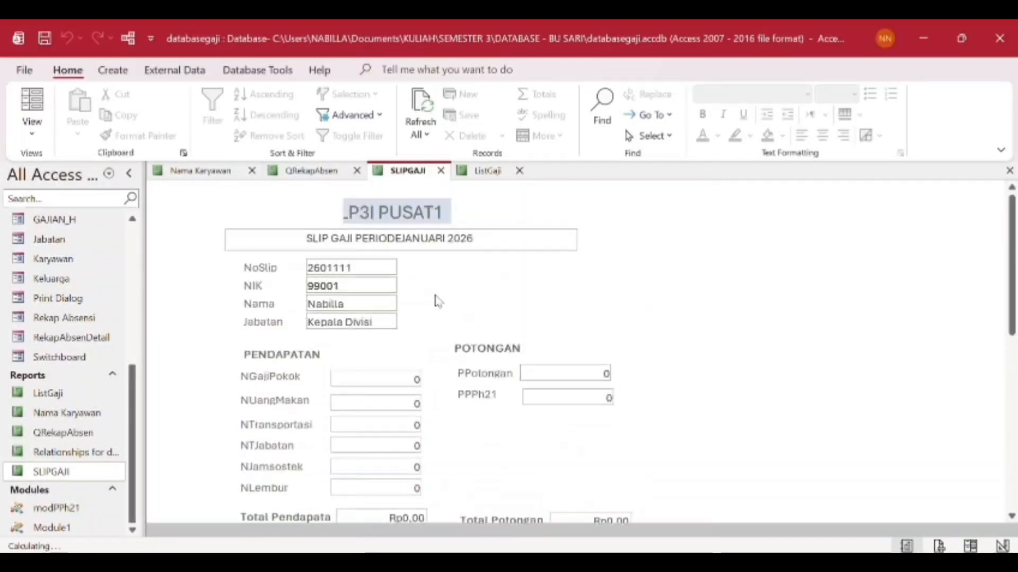
- Show the ListGaji report in Report View and revisit the other open reports
{"action": "left_click", "coordinate": [483, 173]}
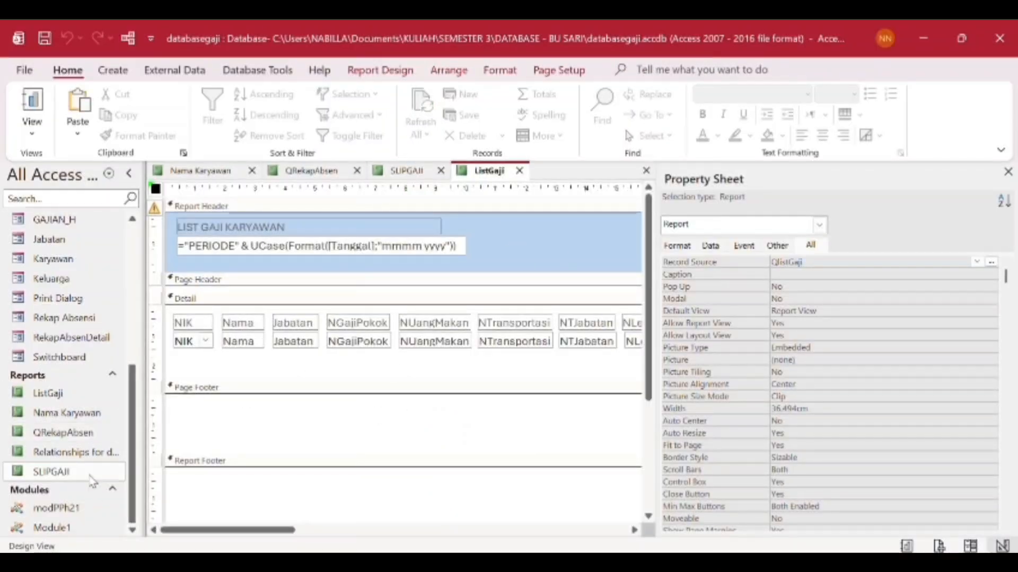
{"action": "double_click", "coordinate": [74, 392]}
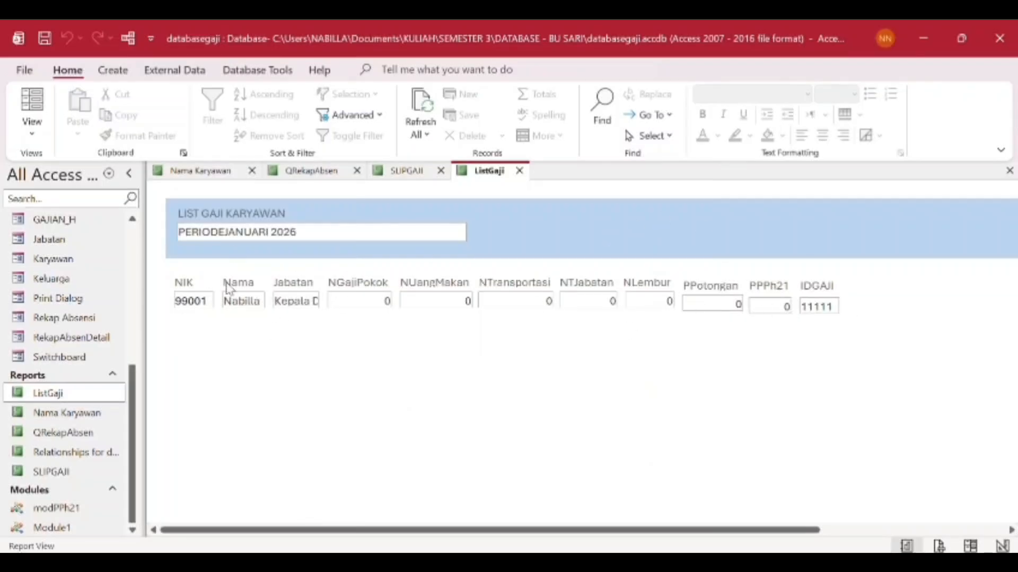
{"action": "left_click", "coordinate": [199, 174]}
{"action": "left_click", "coordinate": [319, 175]}
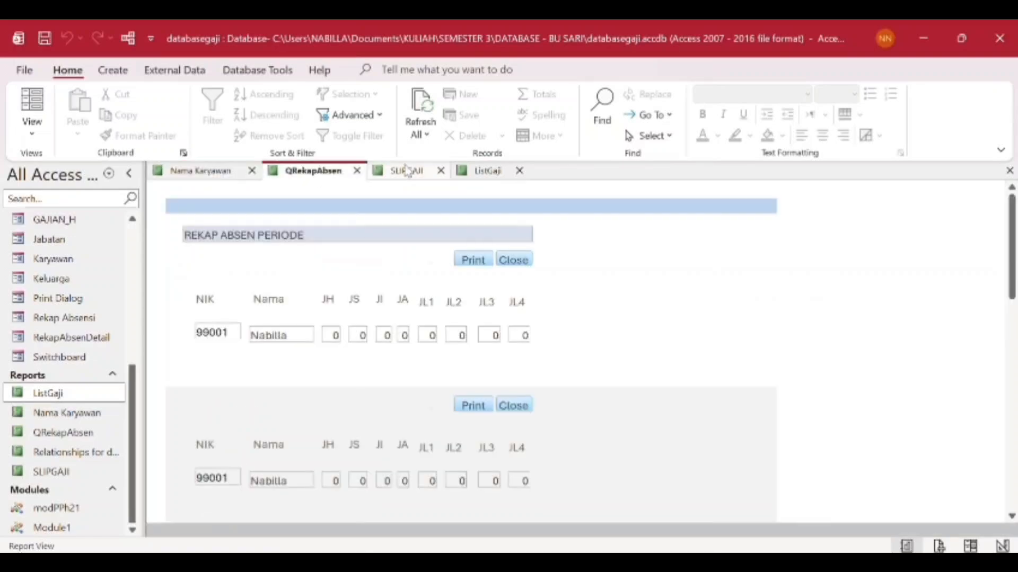
{"action": "left_click", "coordinate": [407, 174]}
{"action": "left_click", "coordinate": [486, 171]}
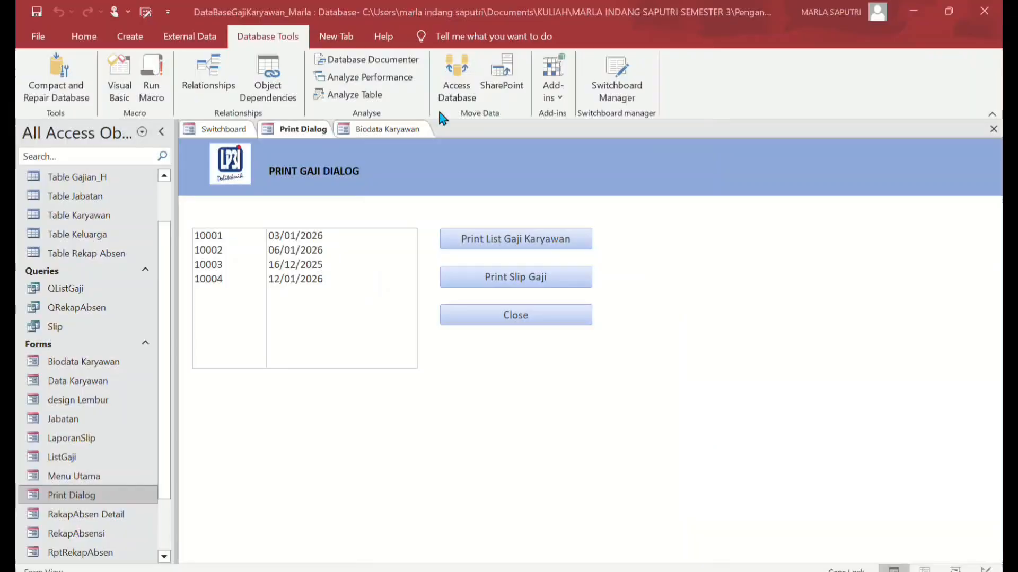
- Open the Print Dialog form in Design View and draw a list box below the existing one in the Detail section
{"action": "left_click", "coordinate": [377, 289]}
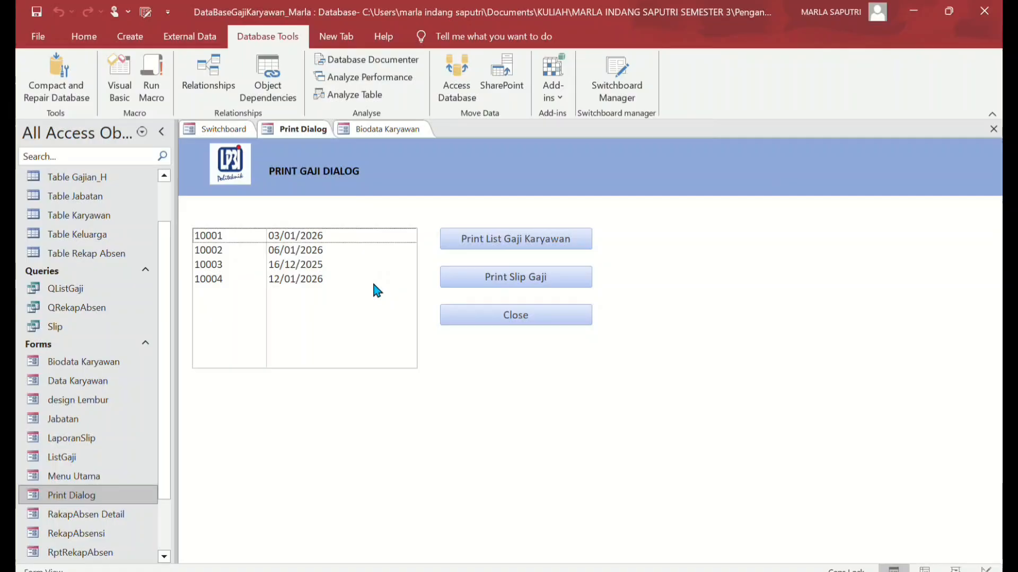
{"action": "right_click", "coordinate": [280, 130]}
{"action": "left_click", "coordinate": [324, 238]}
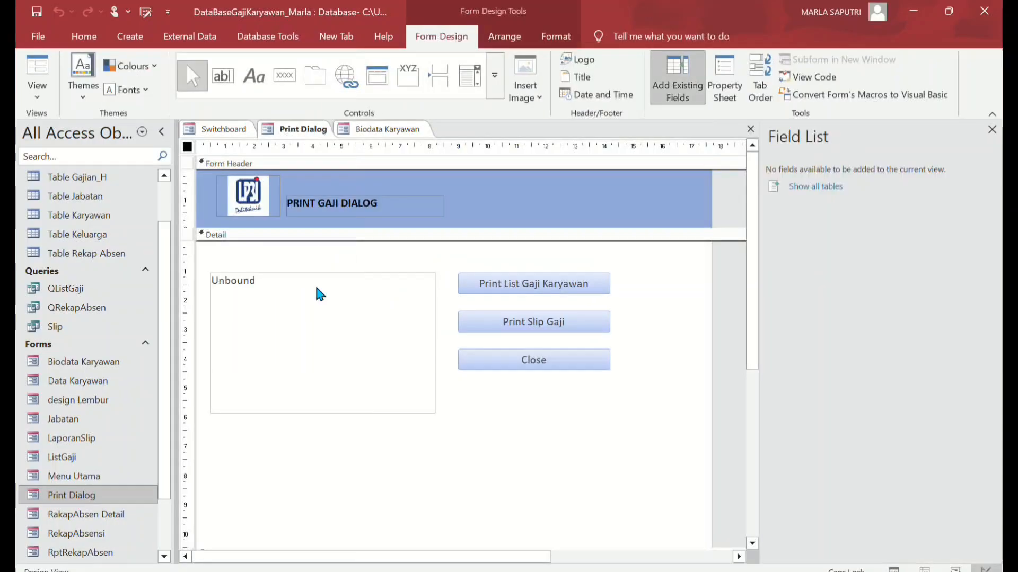
{"action": "left_click", "coordinate": [494, 76]}
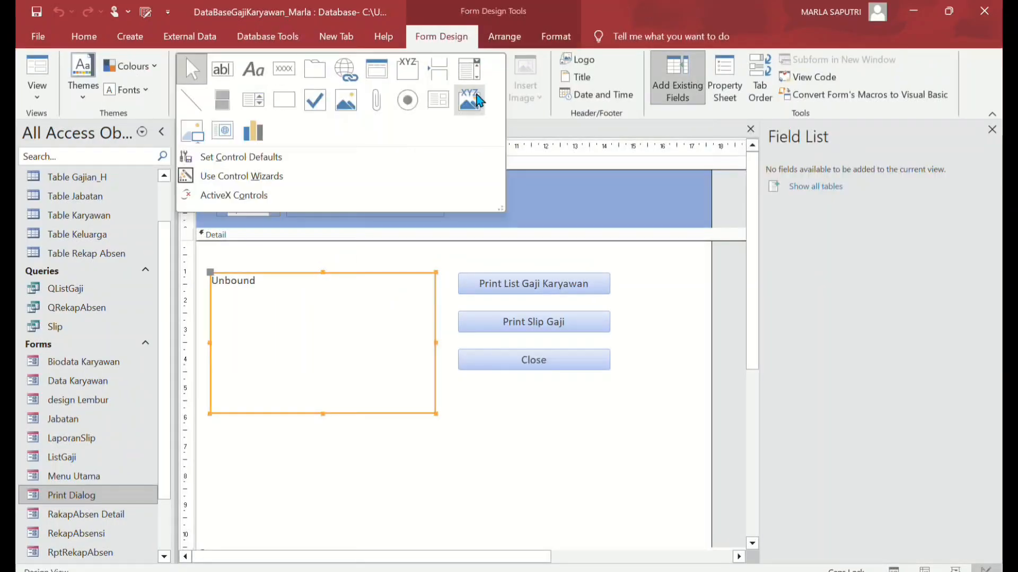
{"action": "left_click", "coordinate": [255, 106]}
{"action": "mouse_move", "coordinate": [209, 428]}
{"action": "left_mouse_down"}
{"action": "mouse_move", "coordinate": [405, 477]}
{"action": "mouse_move", "coordinate": [432, 528]}
{"action": "left_mouse_up"}
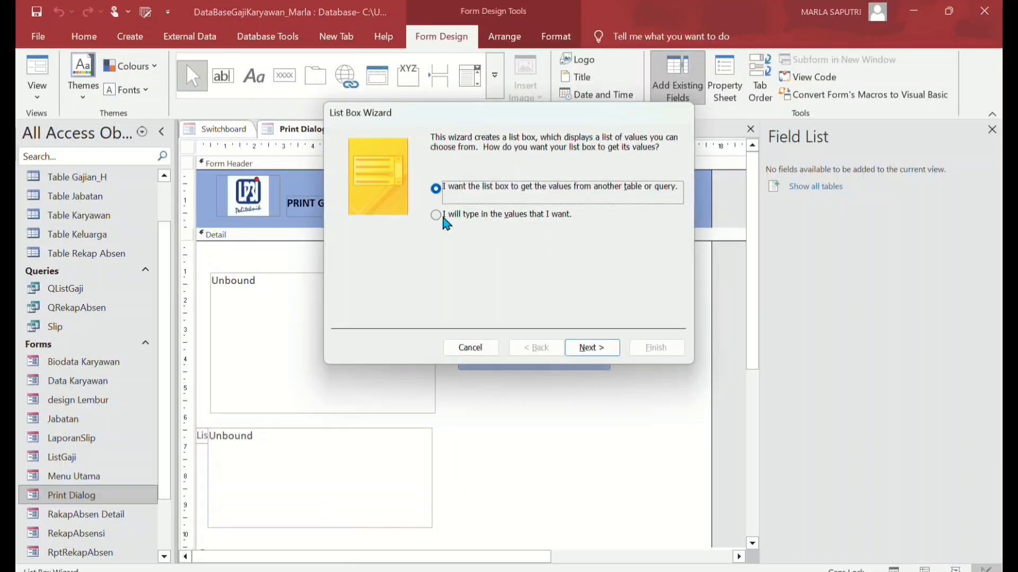
- Base the new list box on Table Gajian_H and include the fields IDGaji and Tanggal
{"action": "left_click", "coordinate": [592, 349]}
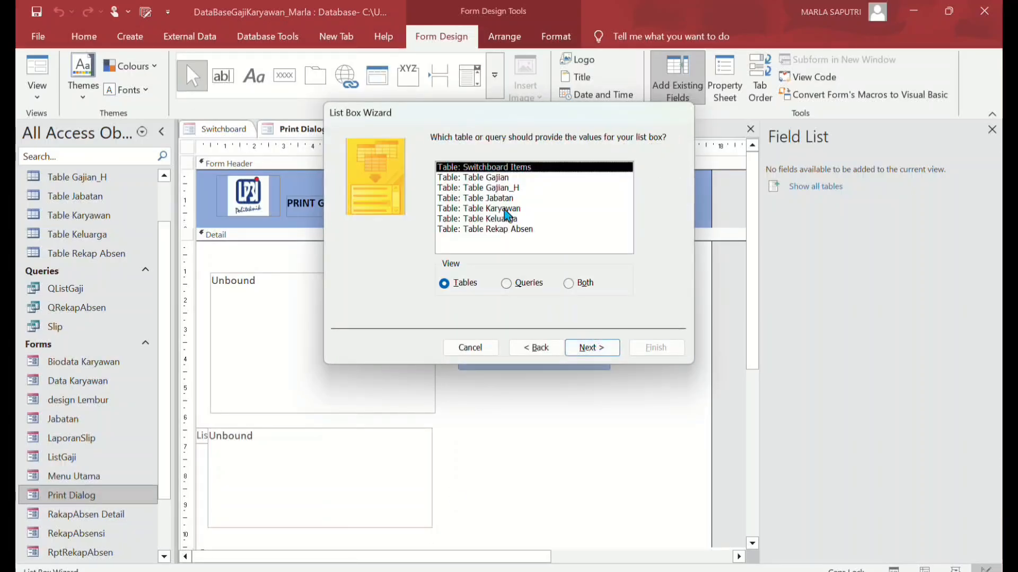
{"action": "left_click", "coordinate": [496, 187]}
{"action": "left_click", "coordinate": [489, 178]}
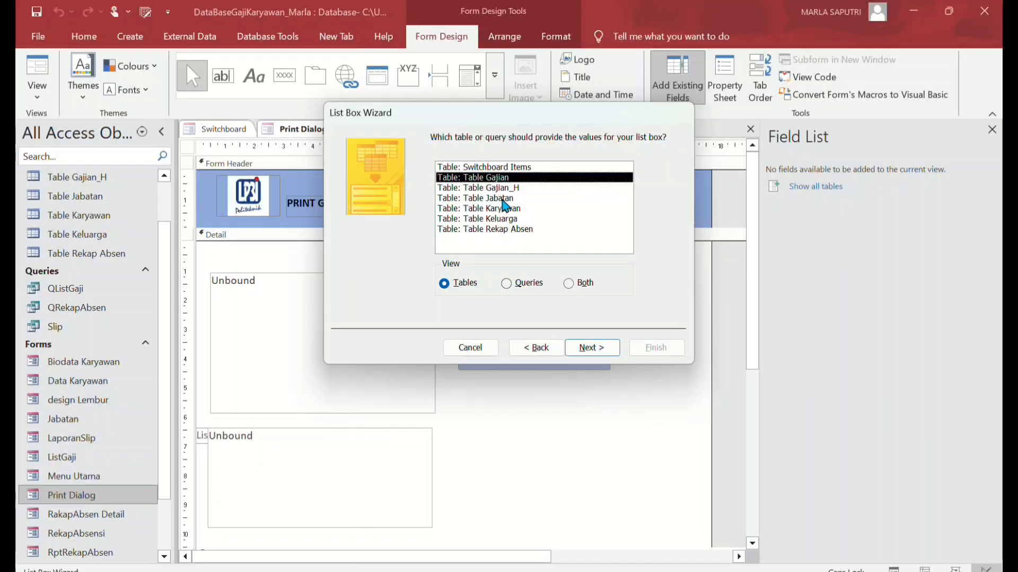
{"action": "left_click", "coordinate": [499, 188]}
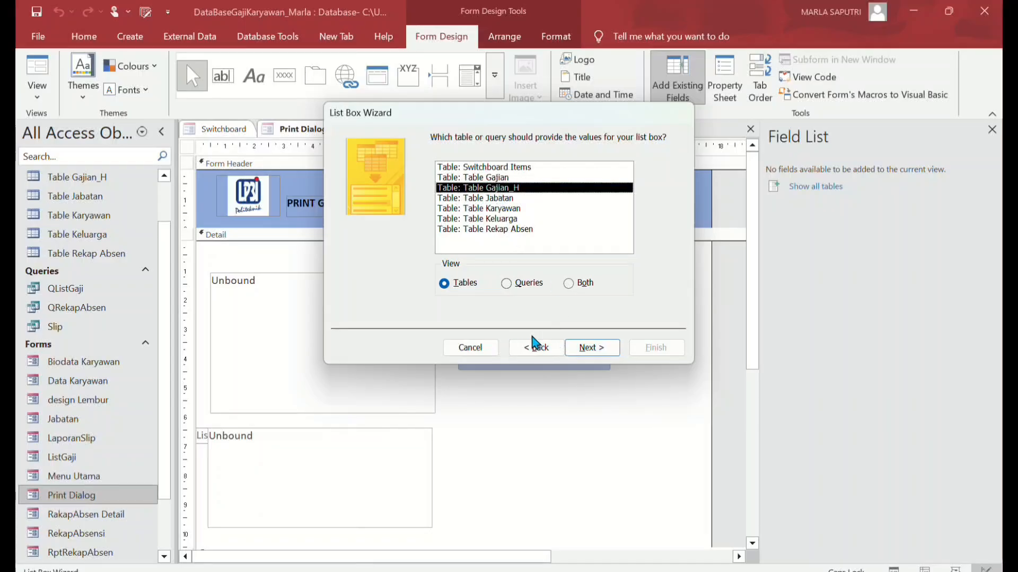
{"action": "left_click", "coordinate": [589, 348]}
{"action": "left_click", "coordinate": [484, 248]}
{"action": "left_click", "coordinate": [484, 248]}
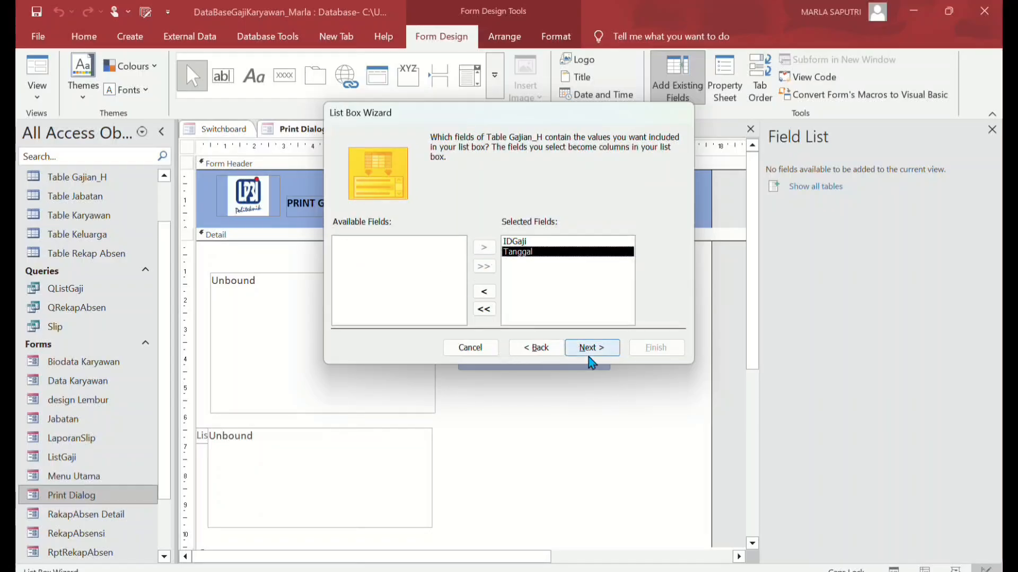
- Finish the Tanggal list box without sorting and with the key column hidden
{"action": "left_click", "coordinate": [587, 350]}
{"action": "left_click", "coordinate": [583, 350]}
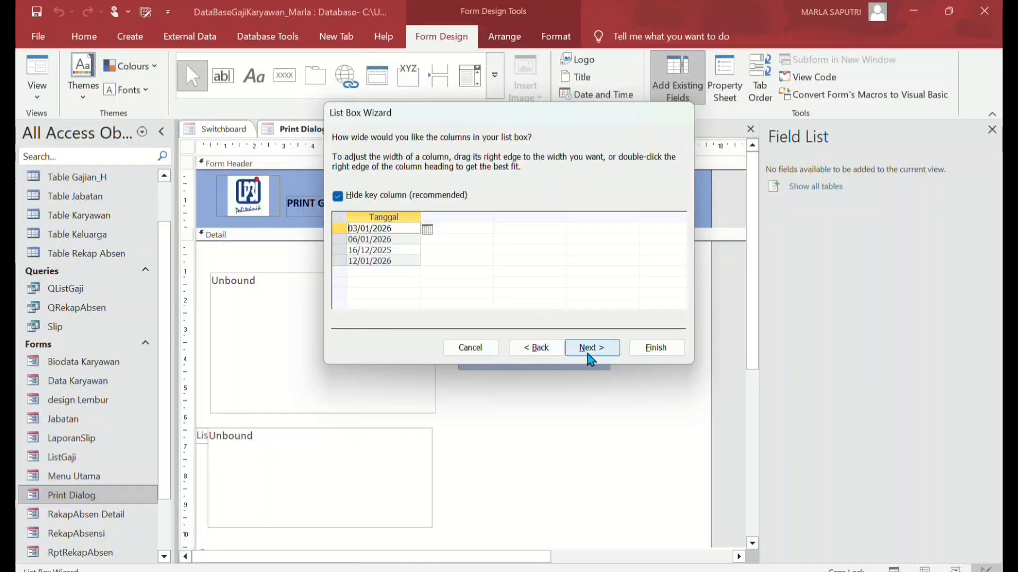
{"action": "left_click", "coordinate": [588, 351]}
{"action": "left_click", "coordinate": [645, 353]}
{"action": "mouse_move", "coordinate": [206, 427]}
{"action": "left_mouse_down"}
{"action": "mouse_move", "coordinate": [322, 430]}
{"action": "mouse_move", "coordinate": [210, 429]}
{"action": "left_mouse_up"}
{"action": "left_click", "coordinate": [210, 434]}
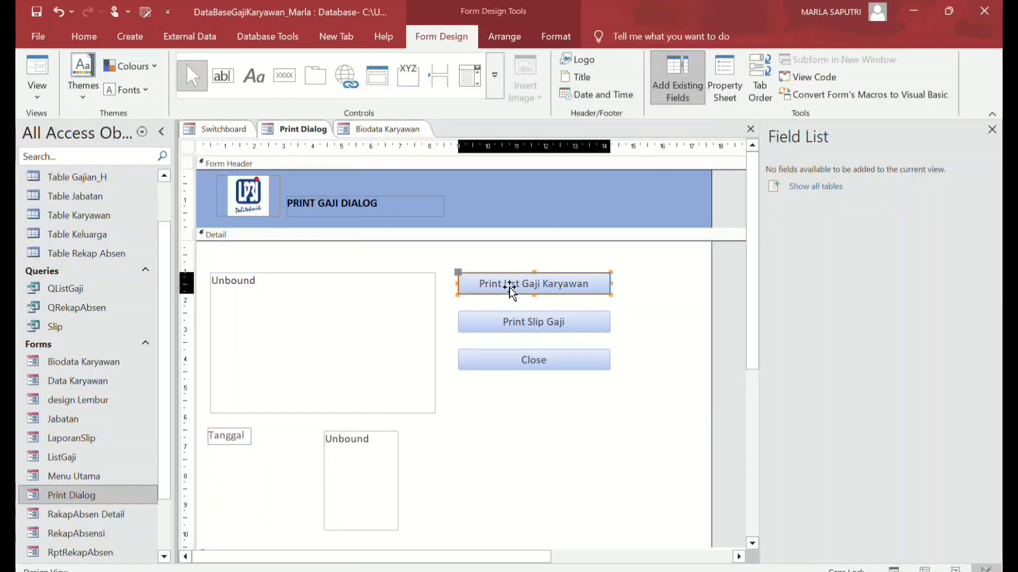
- Add a command button beside the new list box that performs Undo Record and shows the Undo picture
{"action": "left_click", "coordinate": [285, 75]}
{"action": "left_click_drag", "start_coordinate": [432, 441], "coordinate": [511, 454]}
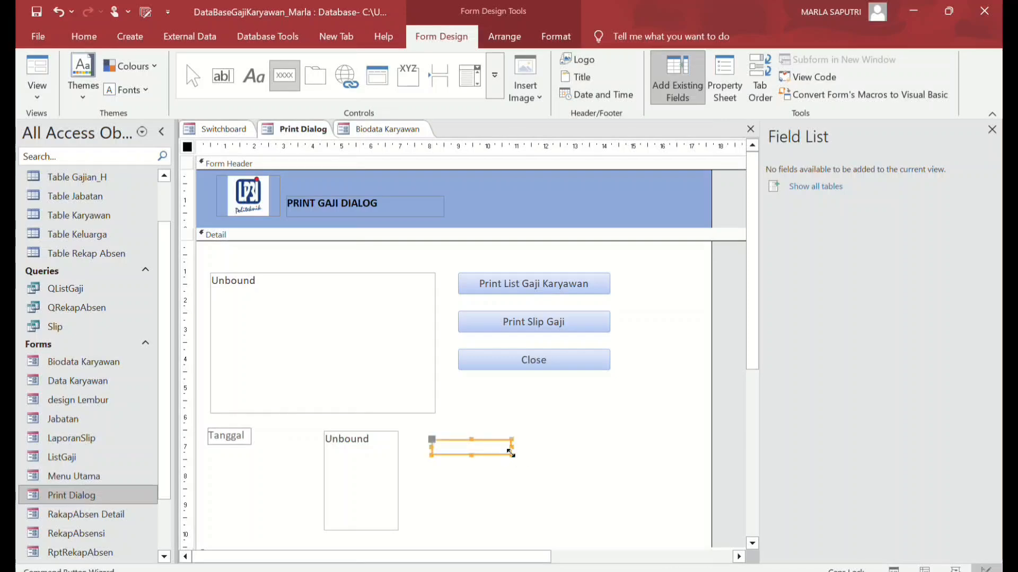
{"action": "left_click", "coordinate": [483, 230]}
{"action": "left_click", "coordinate": [598, 251]}
{"action": "left_click", "coordinate": [586, 335]}
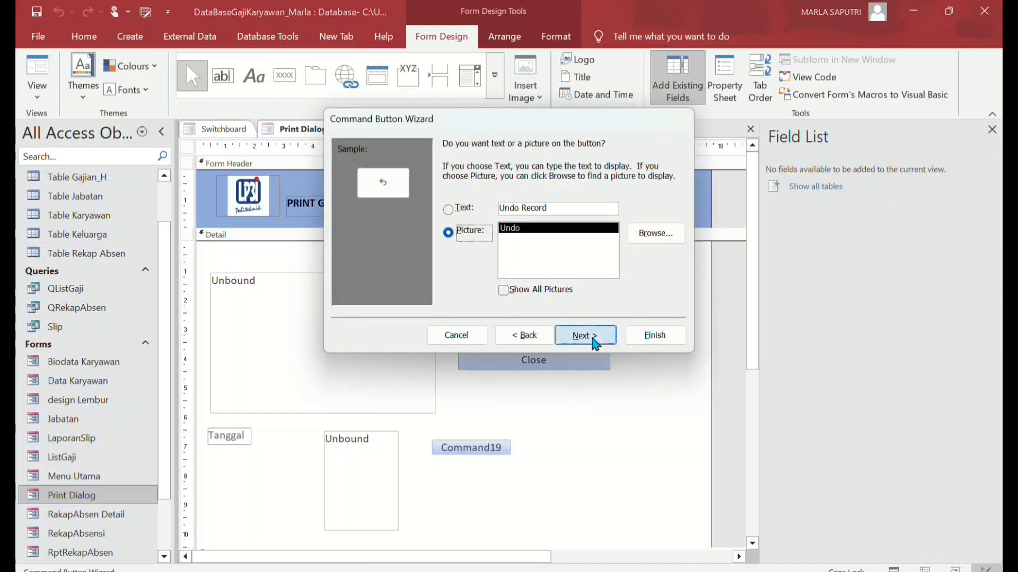
{"action": "left_click", "coordinate": [585, 335]}
{"action": "left_click", "coordinate": [654, 335]}
- Delete the new Tanggal label, list box and undo button, and return the Print Dialog form to Form View
{"action": "left_click_drag", "start_coordinate": [203, 424], "coordinate": [488, 523]}
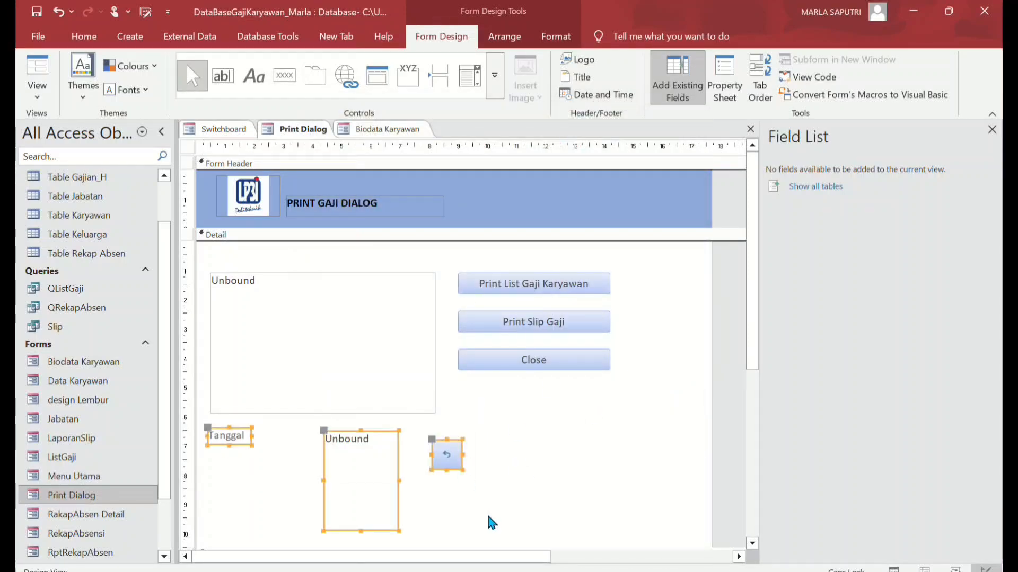
{"action": "key", "text": "Delete"}
{"action": "right_click", "coordinate": [295, 135]}
{"action": "left_click", "coordinate": [335, 212]}
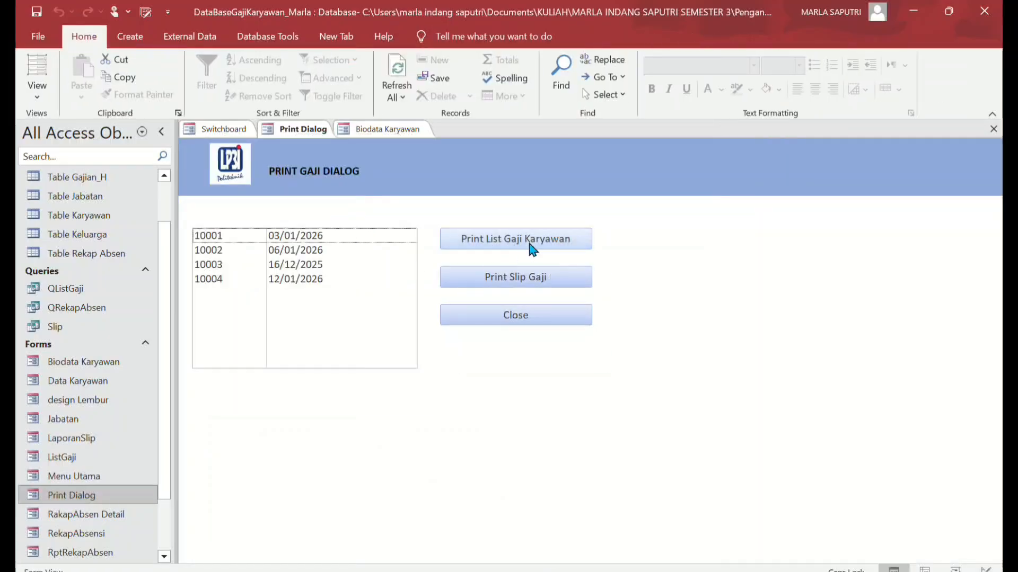
- Run Print Slip Gaji from the form and print the selected record with Microsoft Print to PDF
{"action": "left_click", "coordinate": [534, 280]}
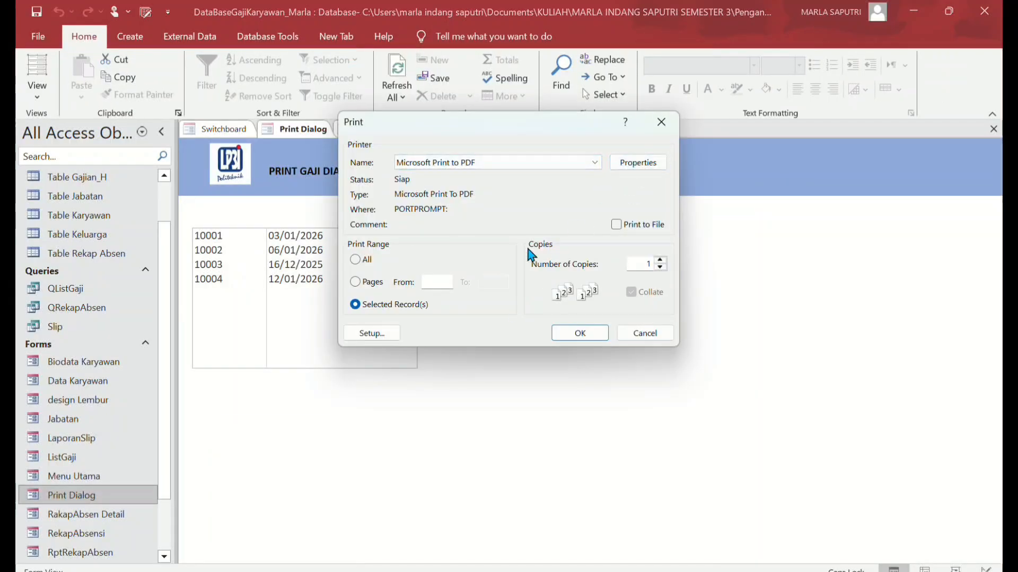
{"action": "left_click", "coordinate": [588, 335]}
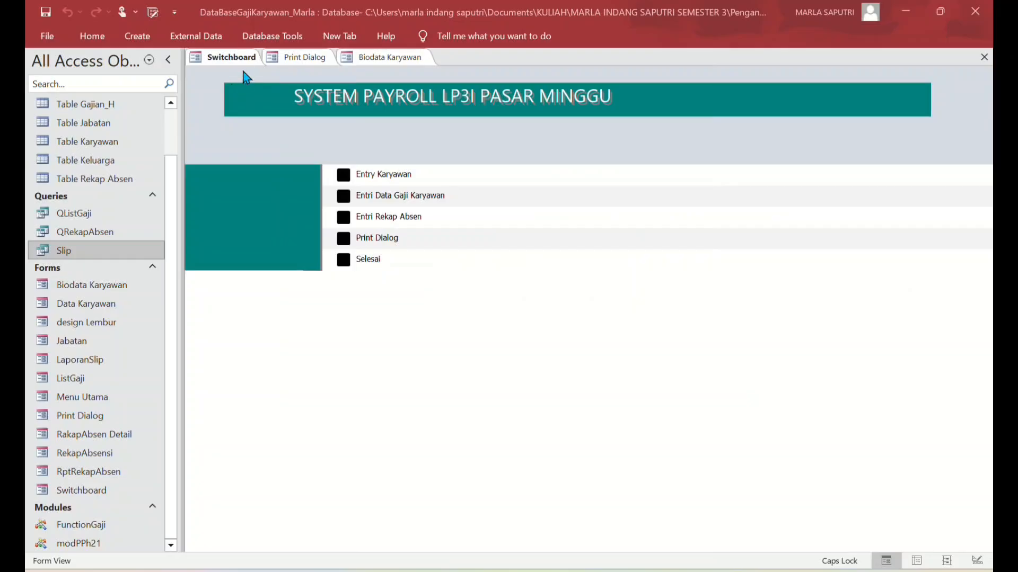
- Open the default SYSTEM PAYROLL LP3I PASAR MINGGU page for editing in the Switchboard Manager to examine its name and items
{"action": "double_click", "coordinate": [265, 40]}
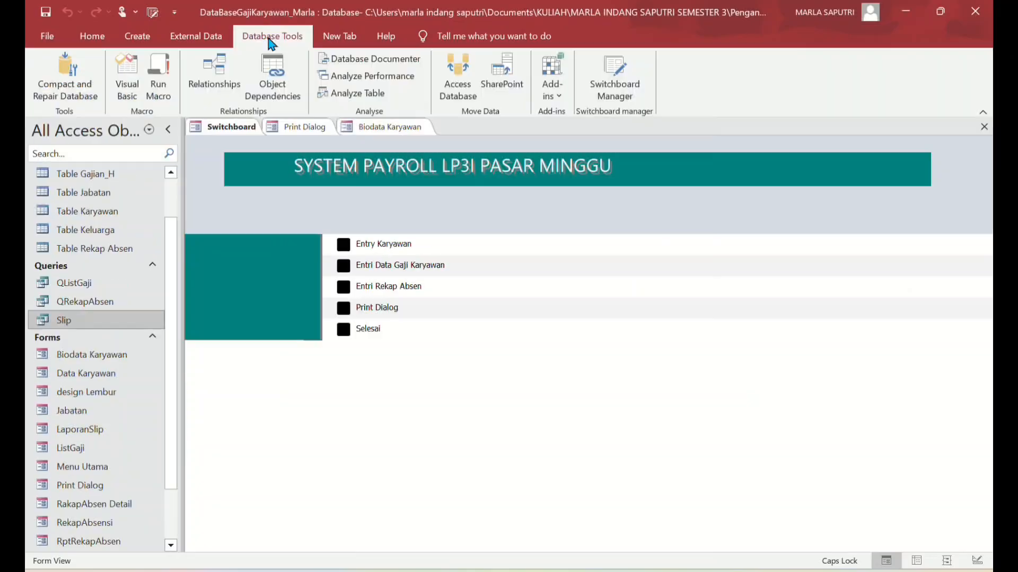
{"action": "left_click", "coordinate": [615, 77]}
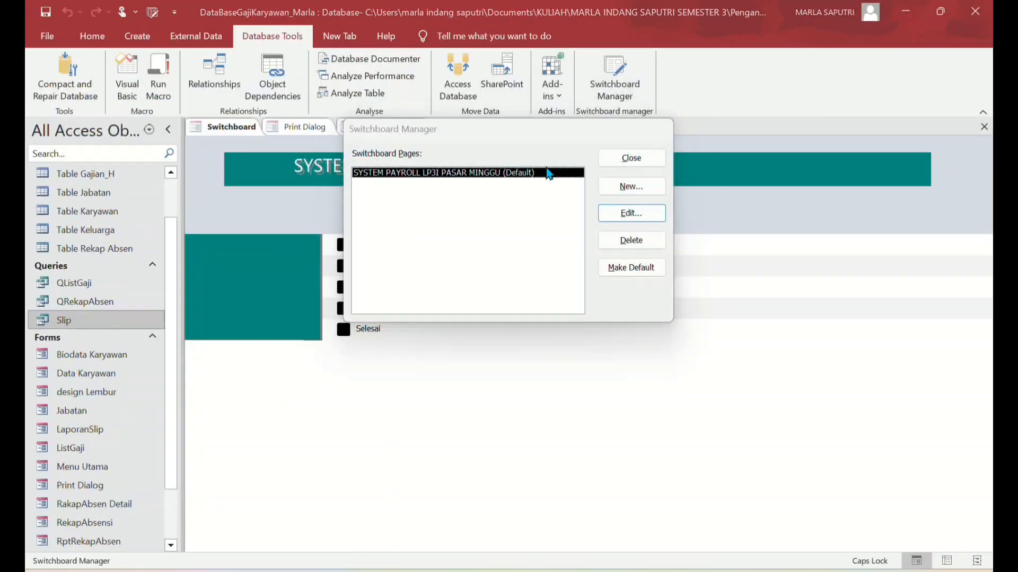
{"action": "left_click", "coordinate": [626, 212]}
{"action": "left_click_drag", "start_coordinate": [513, 172], "coordinate": [357, 170]}
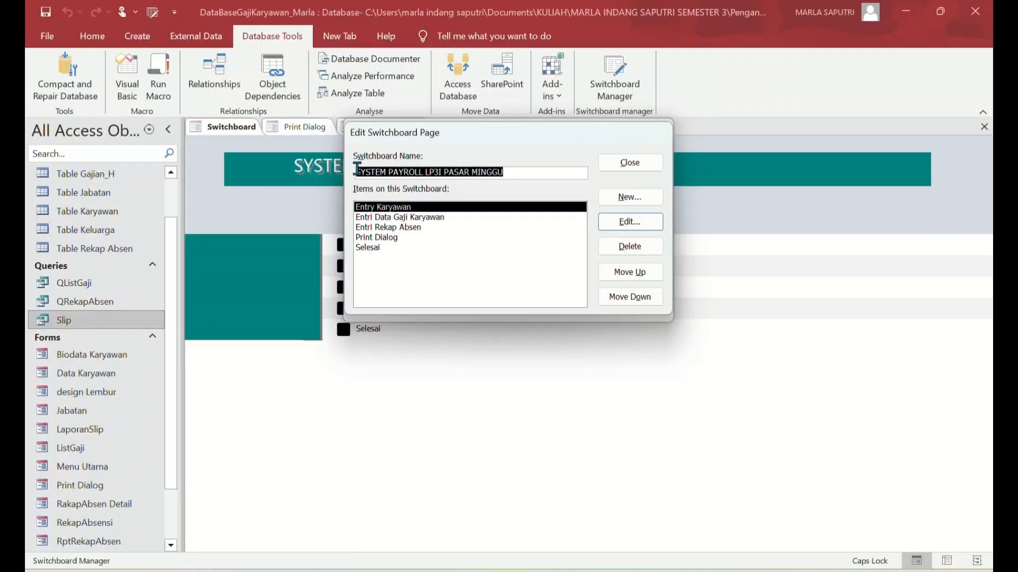
{"action": "left_click", "coordinate": [630, 197]}
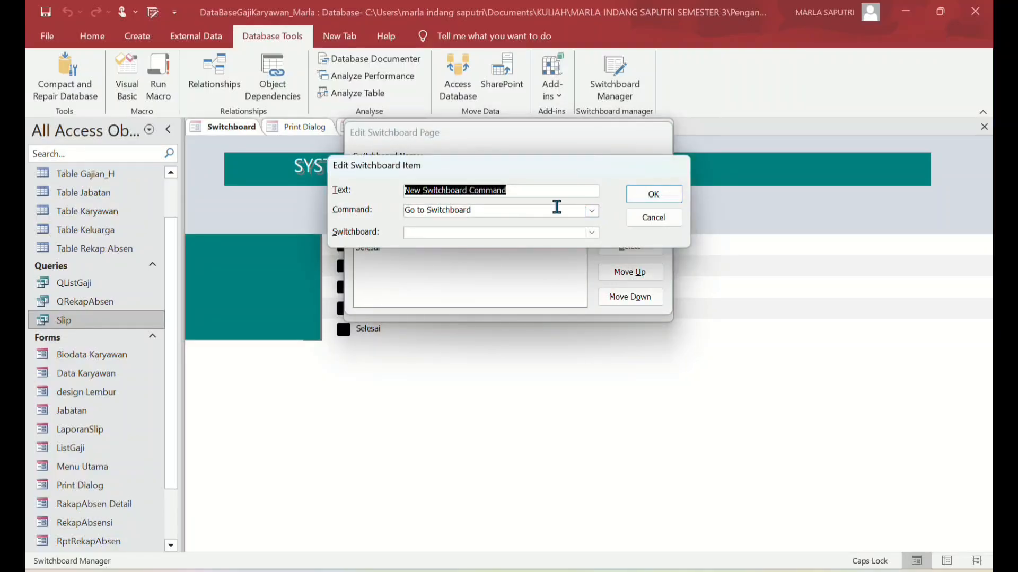
{"action": "left_click", "coordinate": [591, 211]}
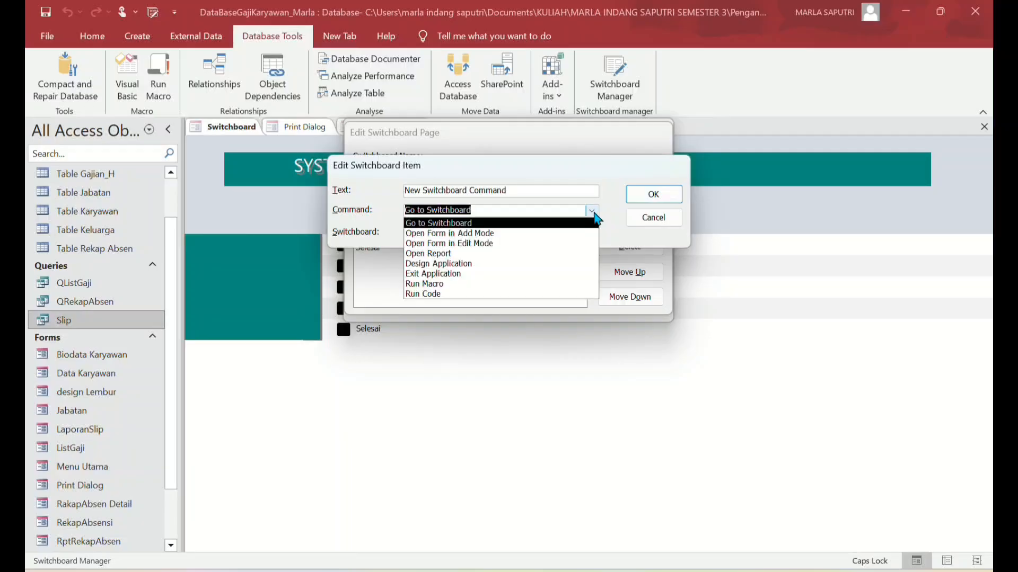
{"action": "left_click", "coordinate": [518, 243]}
{"action": "left_click", "coordinate": [518, 236]}
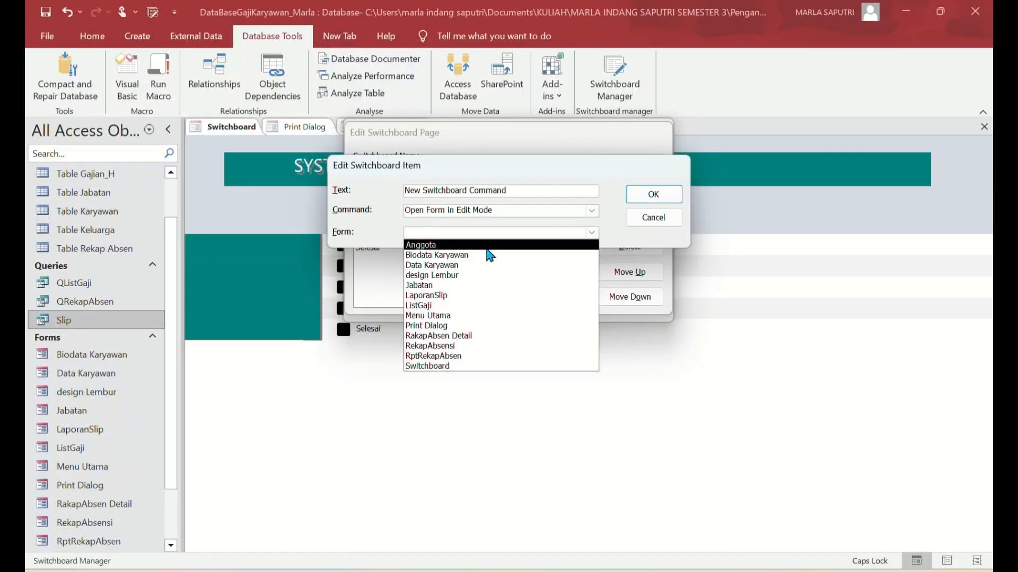
{"action": "left_click", "coordinate": [502, 245]}
{"action": "left_click", "coordinate": [592, 232]}
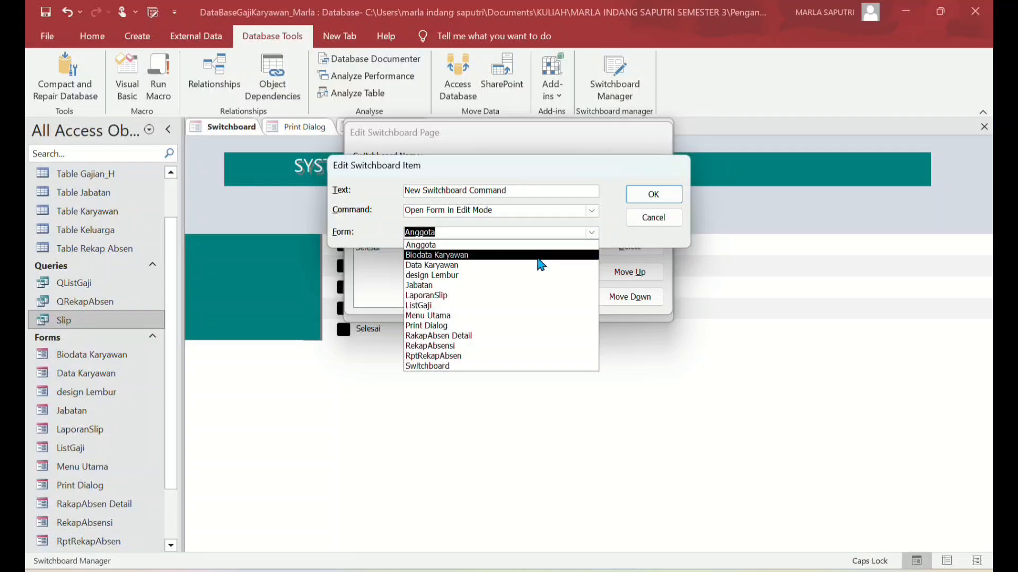
{"action": "left_click", "coordinate": [540, 264]}
{"action": "left_click", "coordinate": [591, 233]}
{"action": "left_click", "coordinate": [526, 284]}
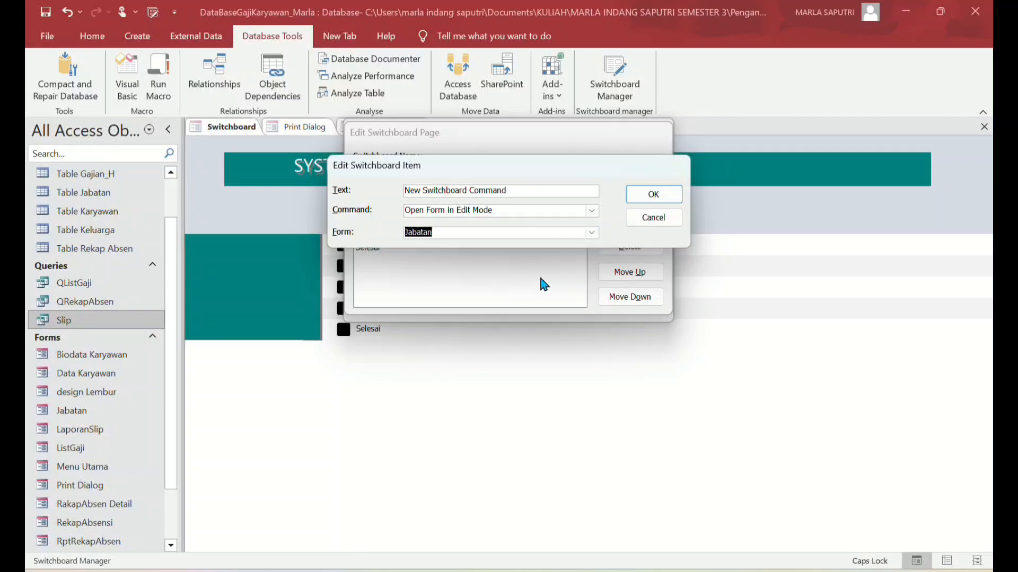
{"action": "left_click", "coordinate": [658, 225]}
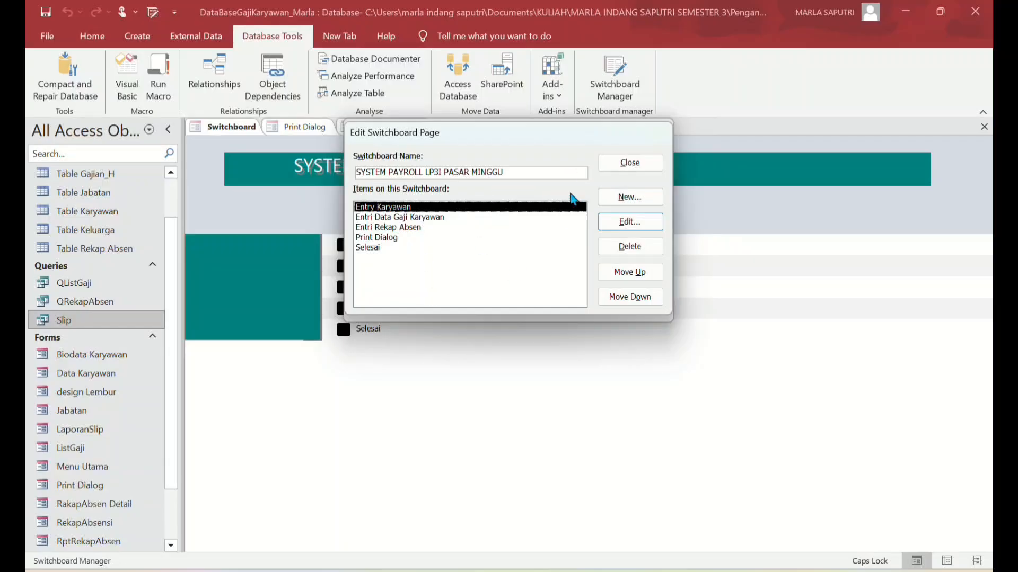
- Close the Switchboard Manager and test the Switchboard's Entry Karyawan, Print Dialog, Entri Data Gaji Karyawan and Entri Rekap Absen items
{"action": "left_click", "coordinate": [655, 166]}
{"action": "left_click", "coordinate": [651, 165]}
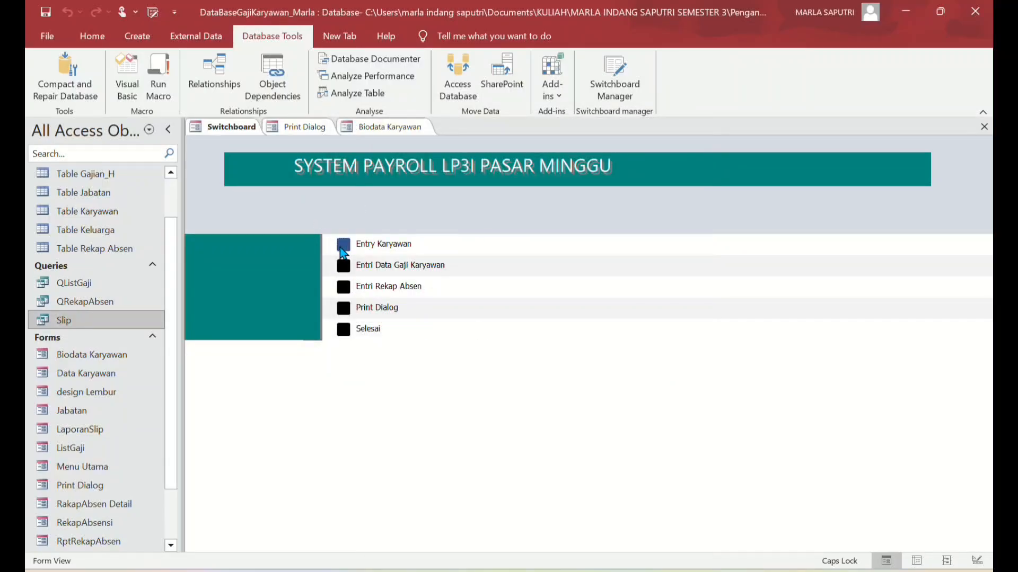
{"action": "left_click", "coordinate": [342, 247]}
{"action": "left_click", "coordinate": [233, 130]}
{"action": "left_click", "coordinate": [342, 310]}
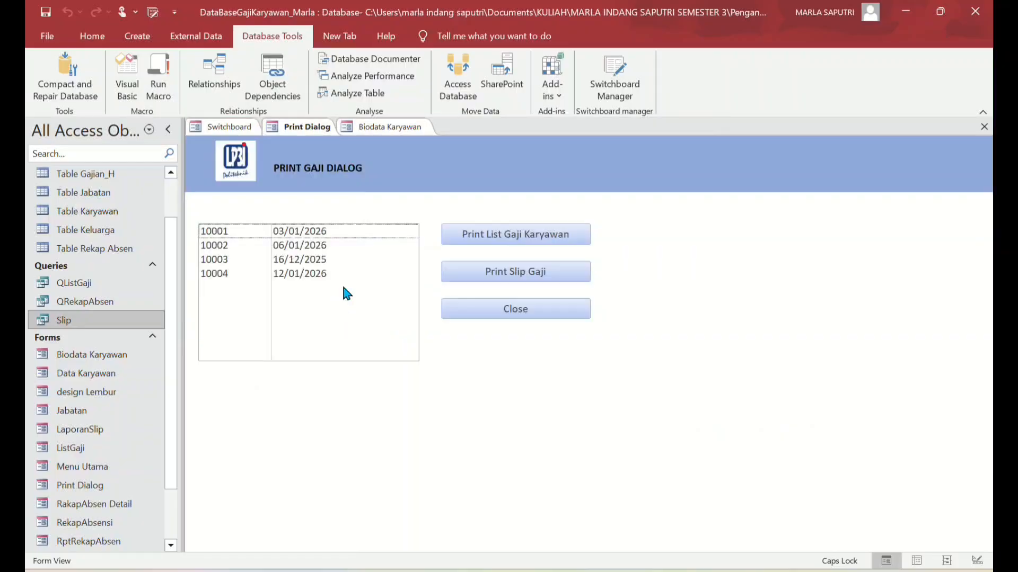
{"action": "left_click", "coordinate": [228, 128]}
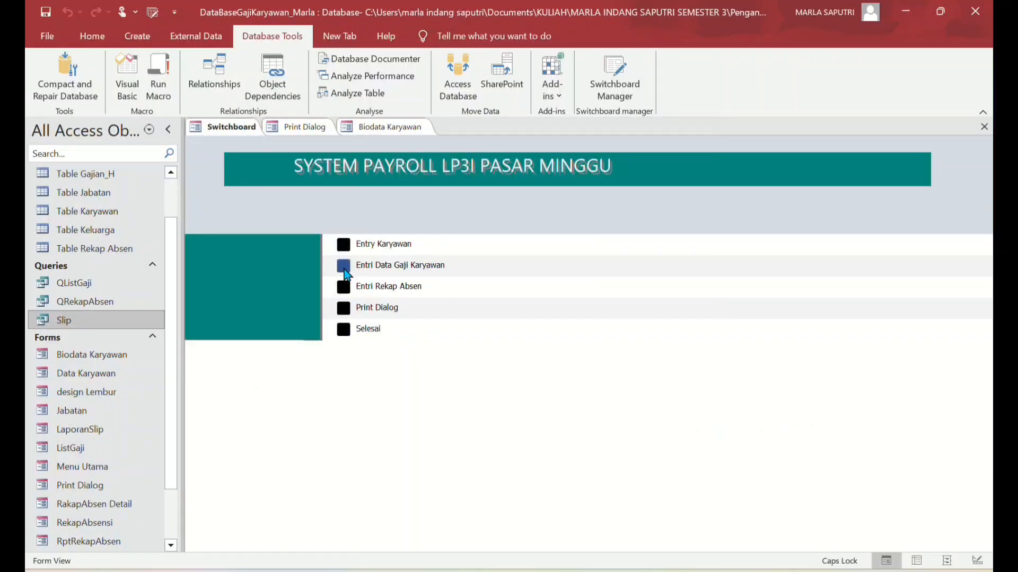
{"action": "left_click", "coordinate": [345, 273]}
{"action": "left_click", "coordinate": [250, 128]}
{"action": "left_click", "coordinate": [344, 289]}
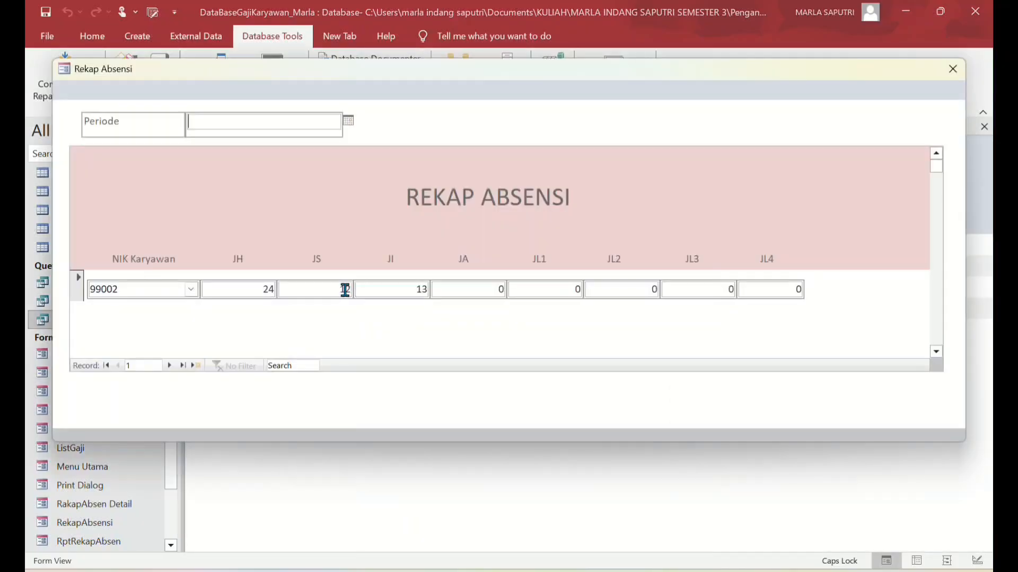